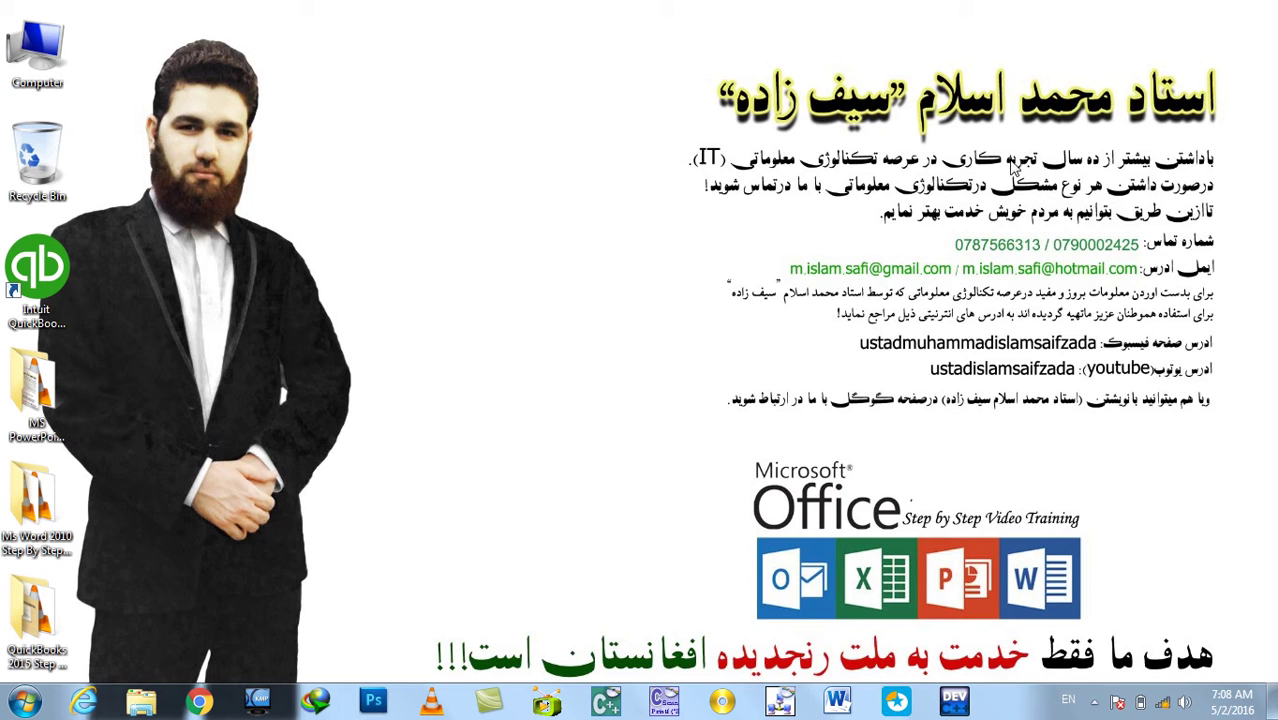
Launch PowerPoint 2010 from the Run dialog with a blank presentation and show the View tab
{"action": "left_click", "coordinate": [1045, 209]}
{"action": "key", "text": "super+r"}
{"action": "key", "text": "Return"}
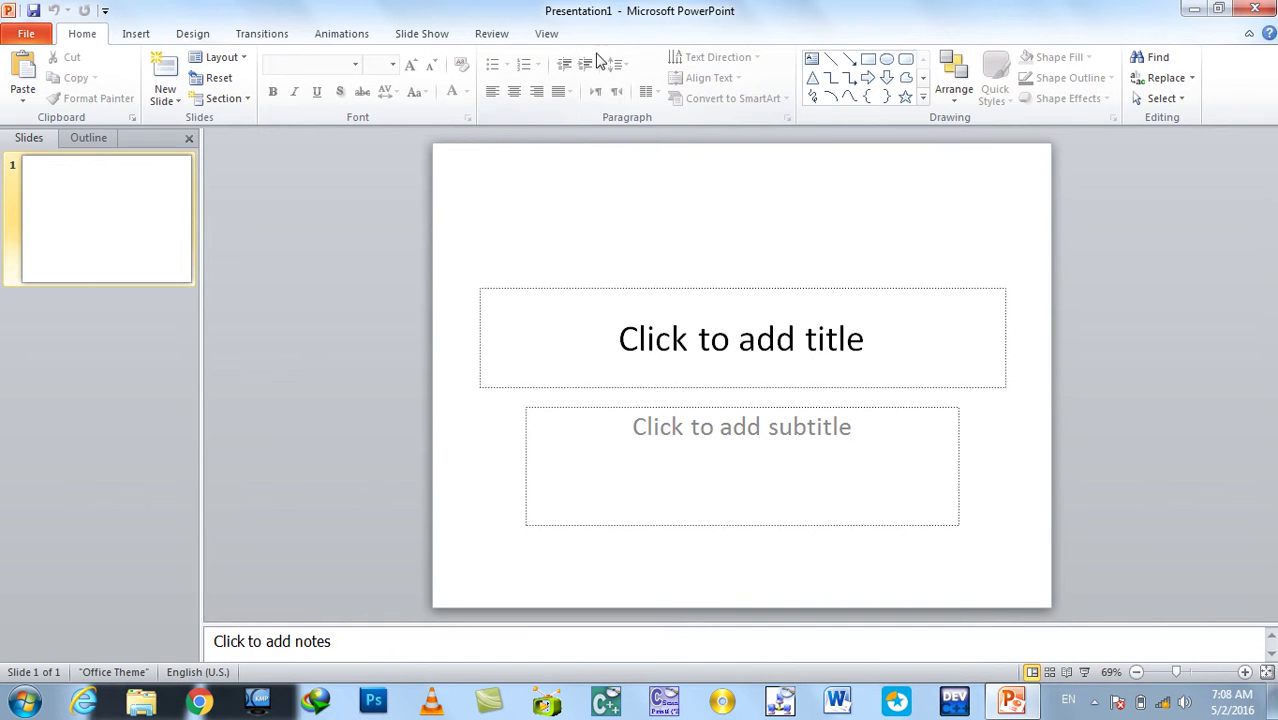
{"action": "left_click", "coordinate": [560, 38]}
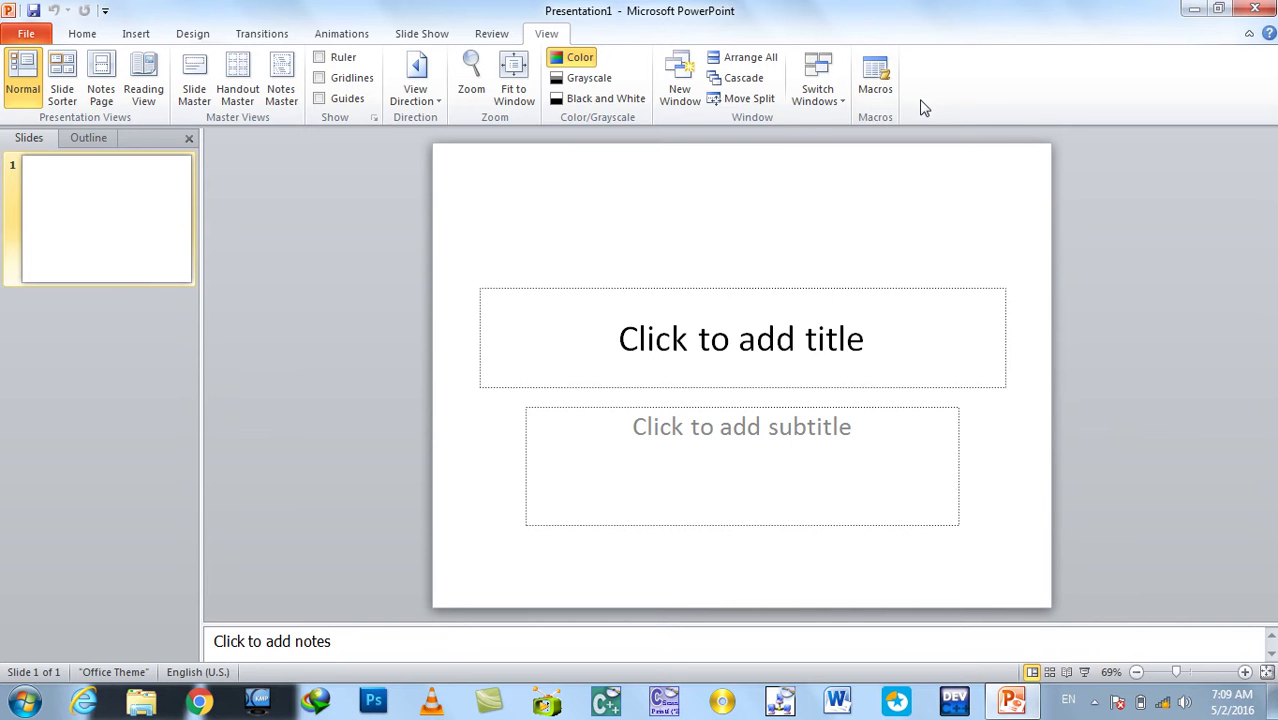
Tick Developer under Main Tabs in PowerPoint Options' Customize Ribbon and confirm with OK
{"action": "left_click", "coordinate": [40, 36]}
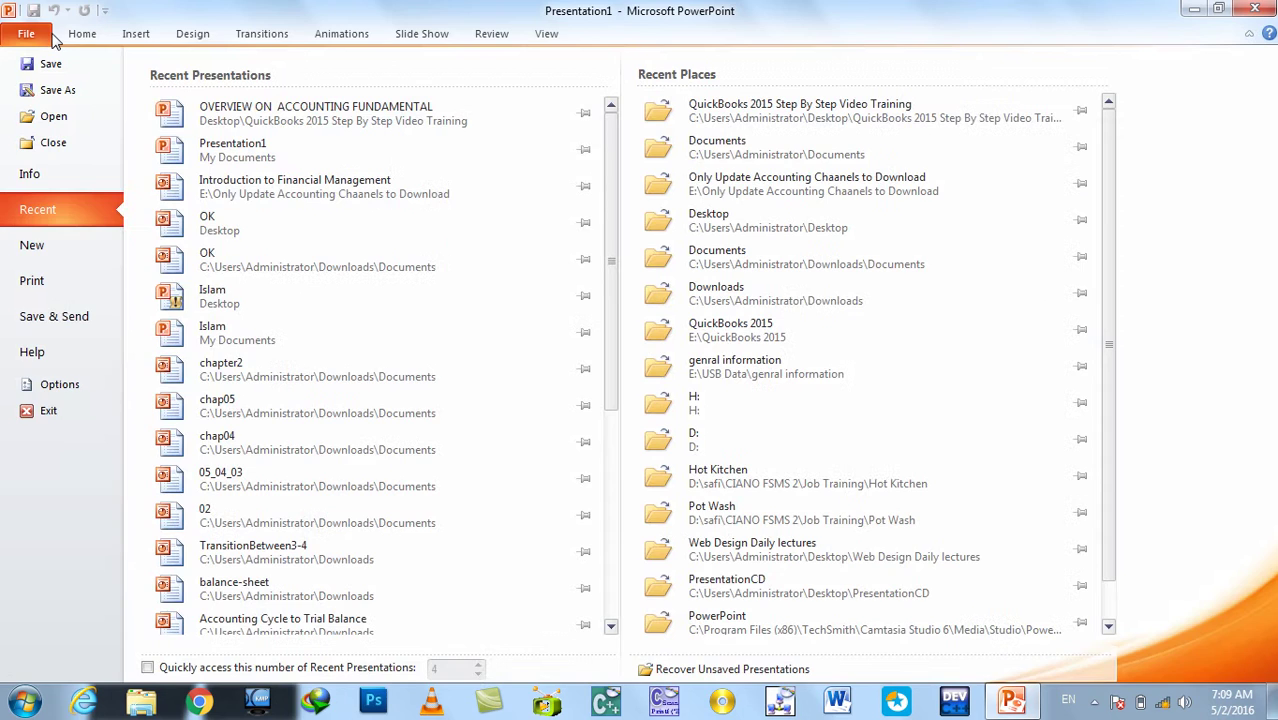
{"action": "left_click", "coordinate": [58, 382]}
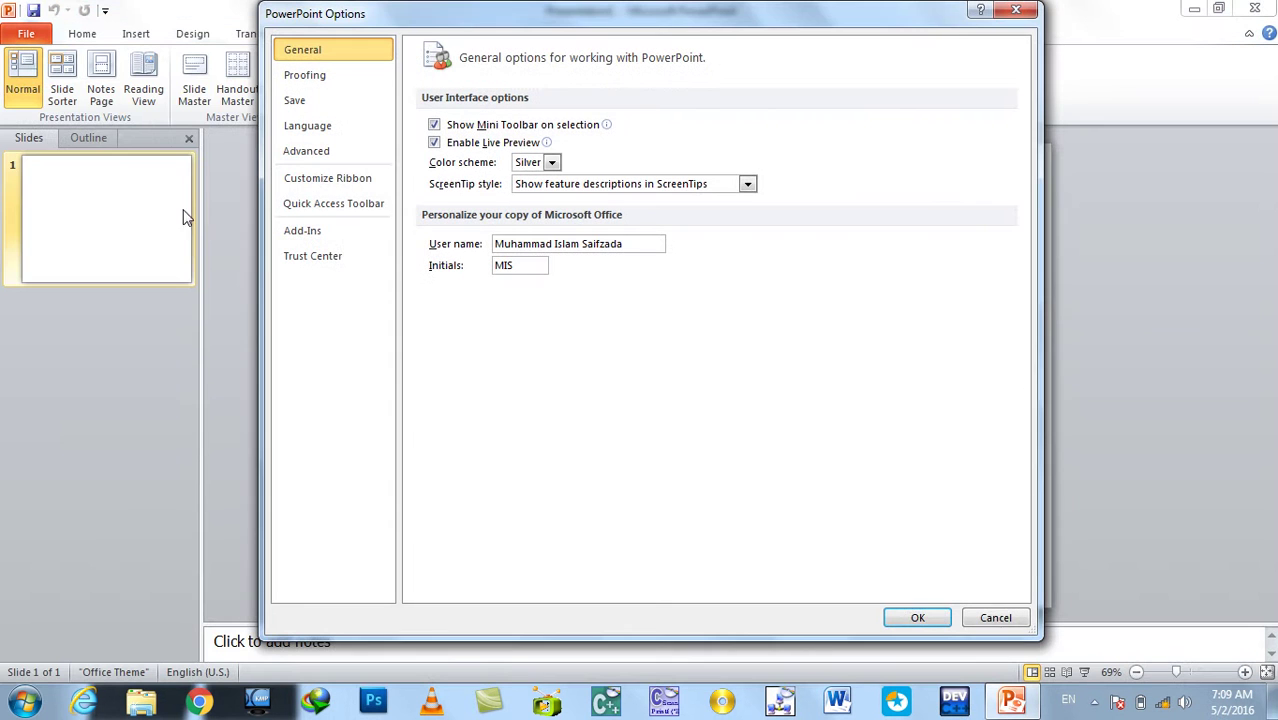
{"action": "left_click", "coordinate": [303, 185]}
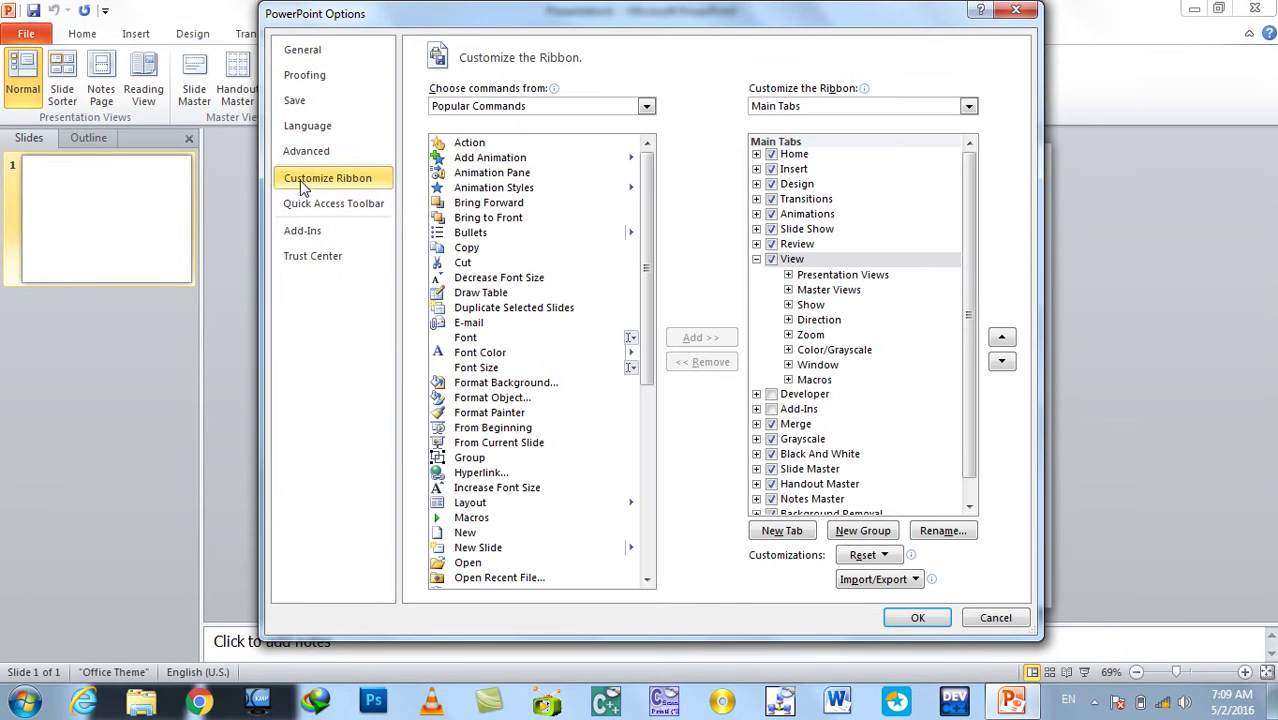
{"action": "mouse_move", "coordinate": [604, 30]}
{"action": "left_mouse_down"}
{"action": "mouse_move", "coordinate": [564, 160]}
{"action": "mouse_move", "coordinate": [620, 75]}
{"action": "left_mouse_up"}
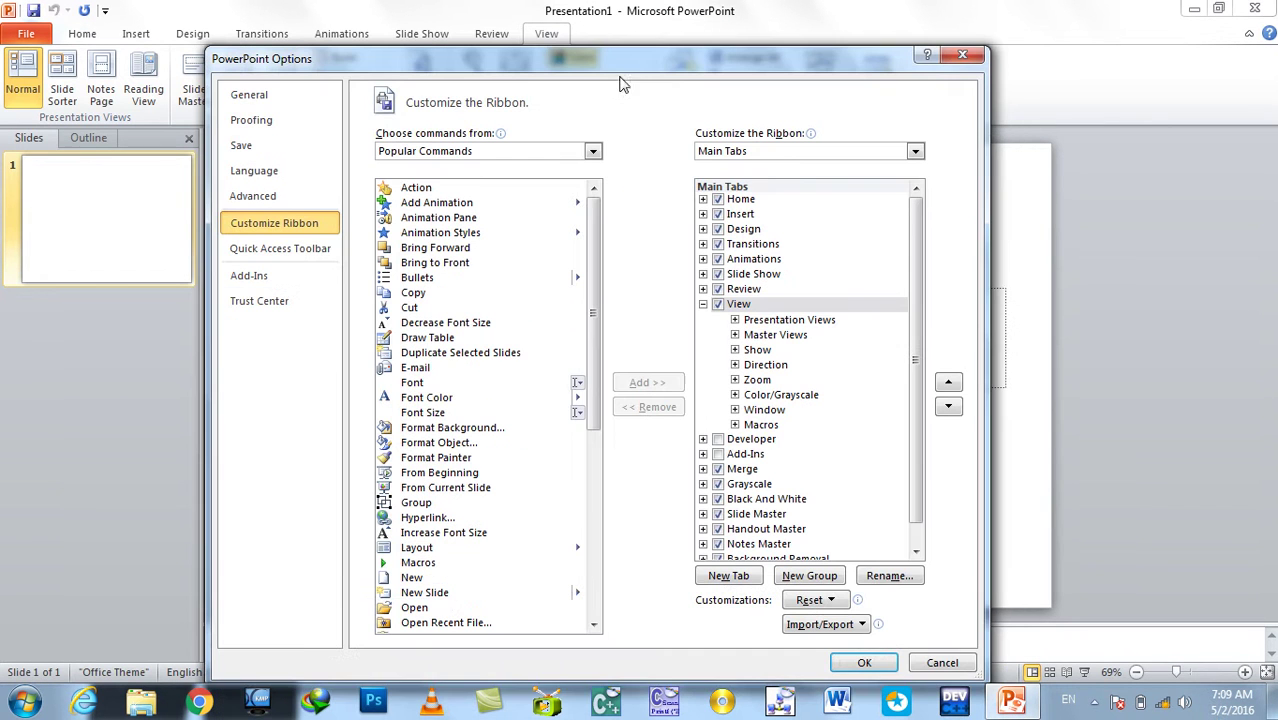
{"action": "left_click", "coordinate": [717, 440]}
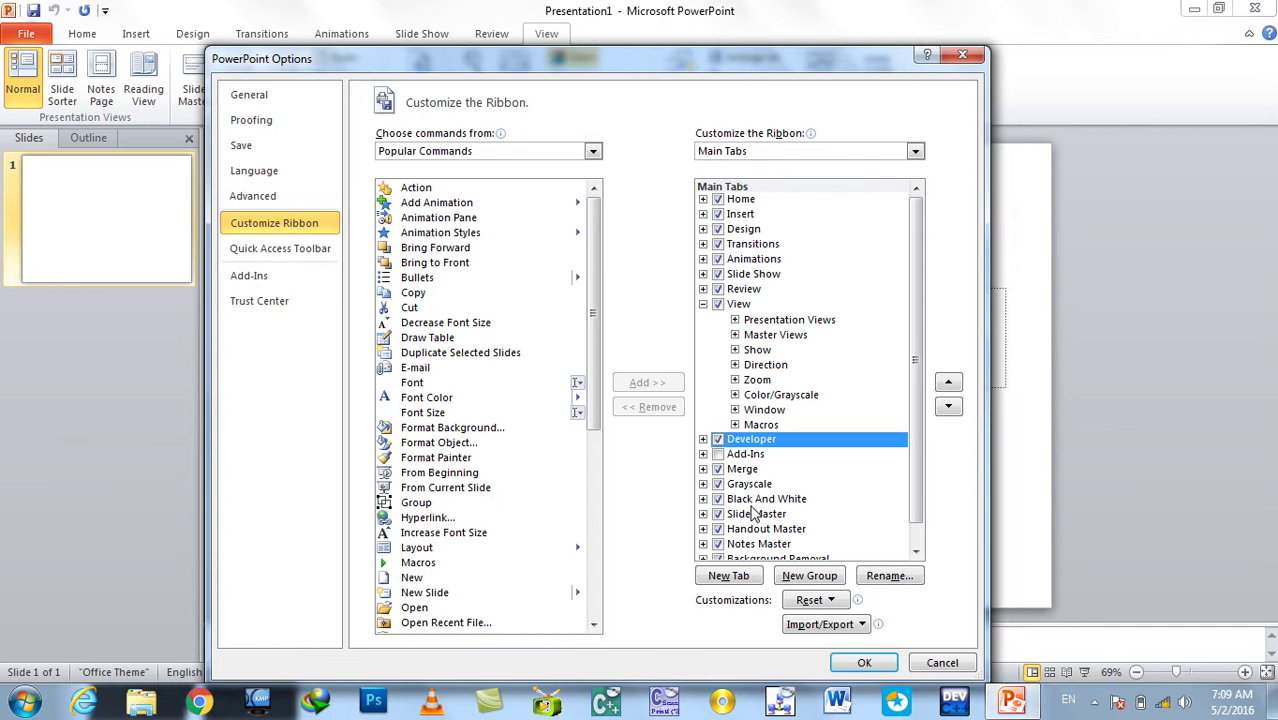
{"action": "left_click", "coordinate": [864, 662]}
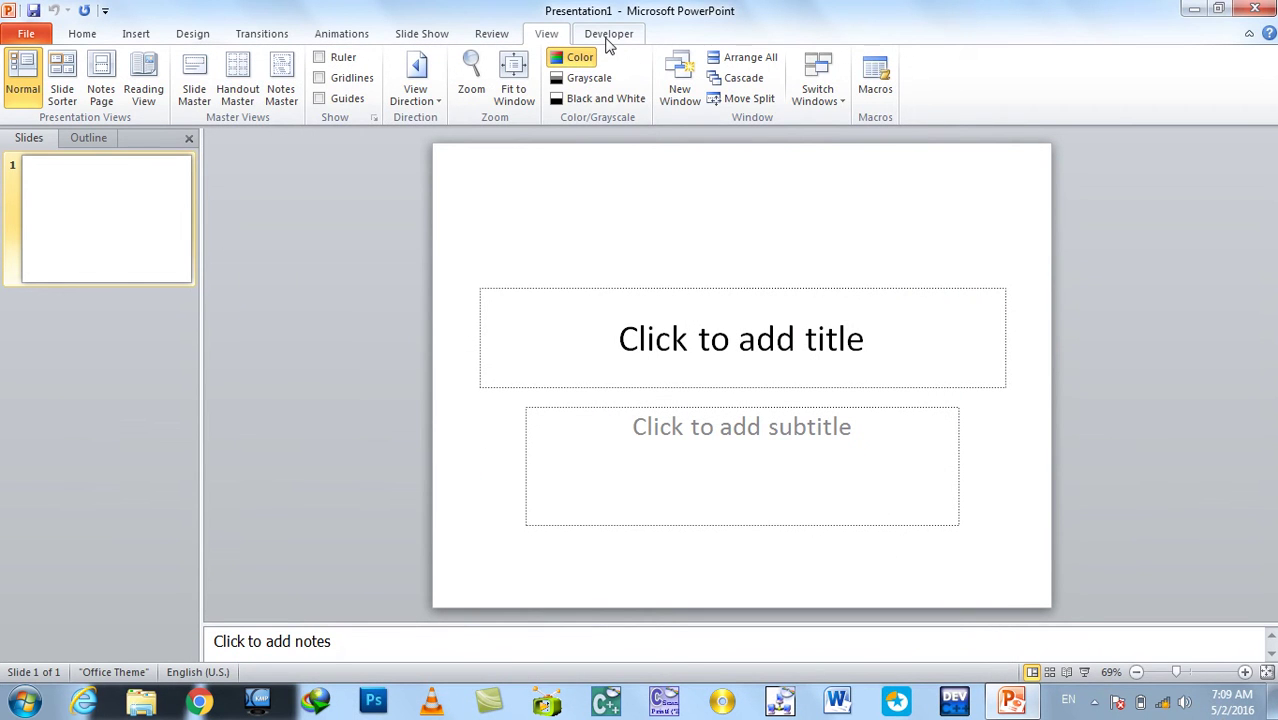
Check the new Developer tab, delete the title and subtitle placeholders, and start saving the file
{"action": "left_click", "coordinate": [609, 36]}
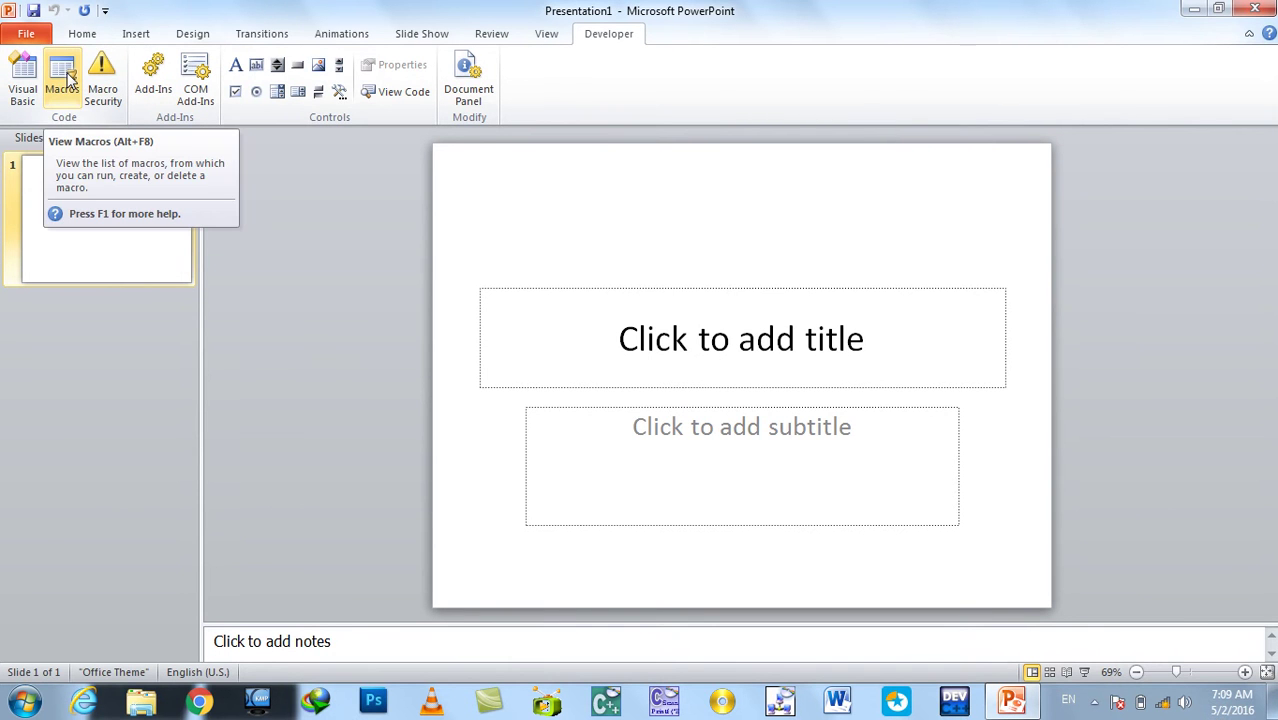
{"action": "left_click", "coordinate": [84, 33]}
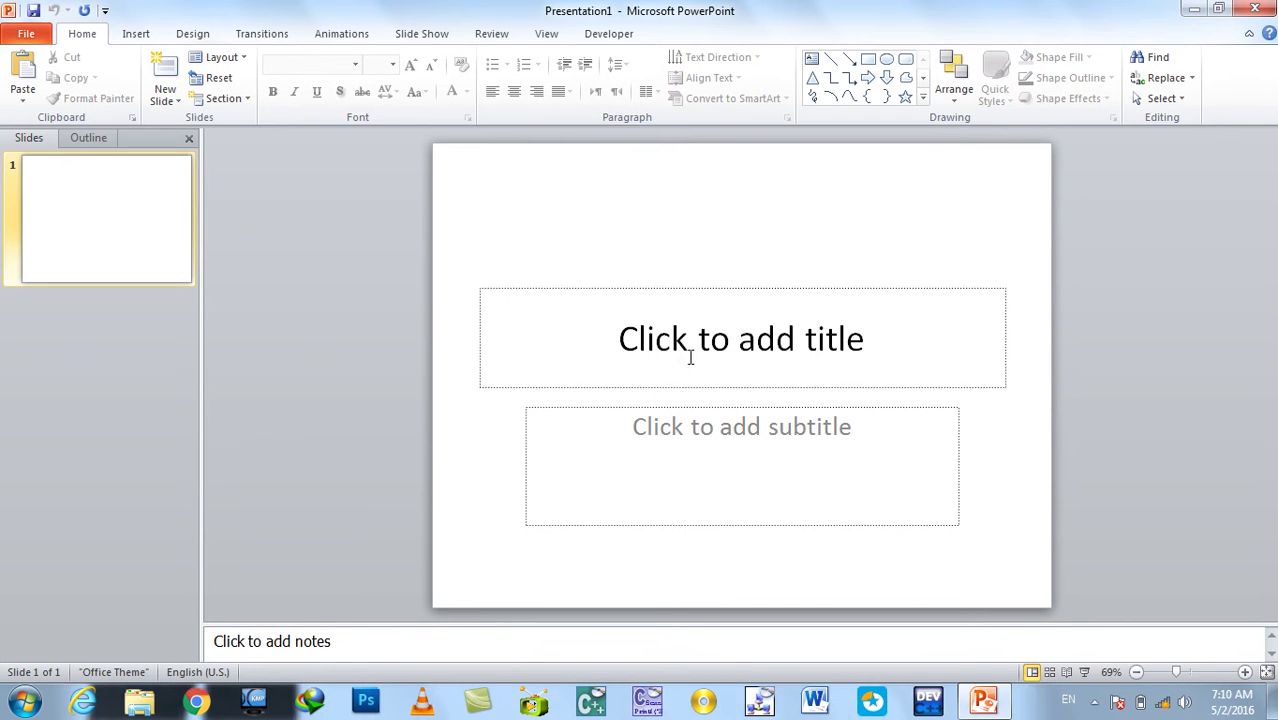
{"action": "left_click", "coordinate": [539, 289]}
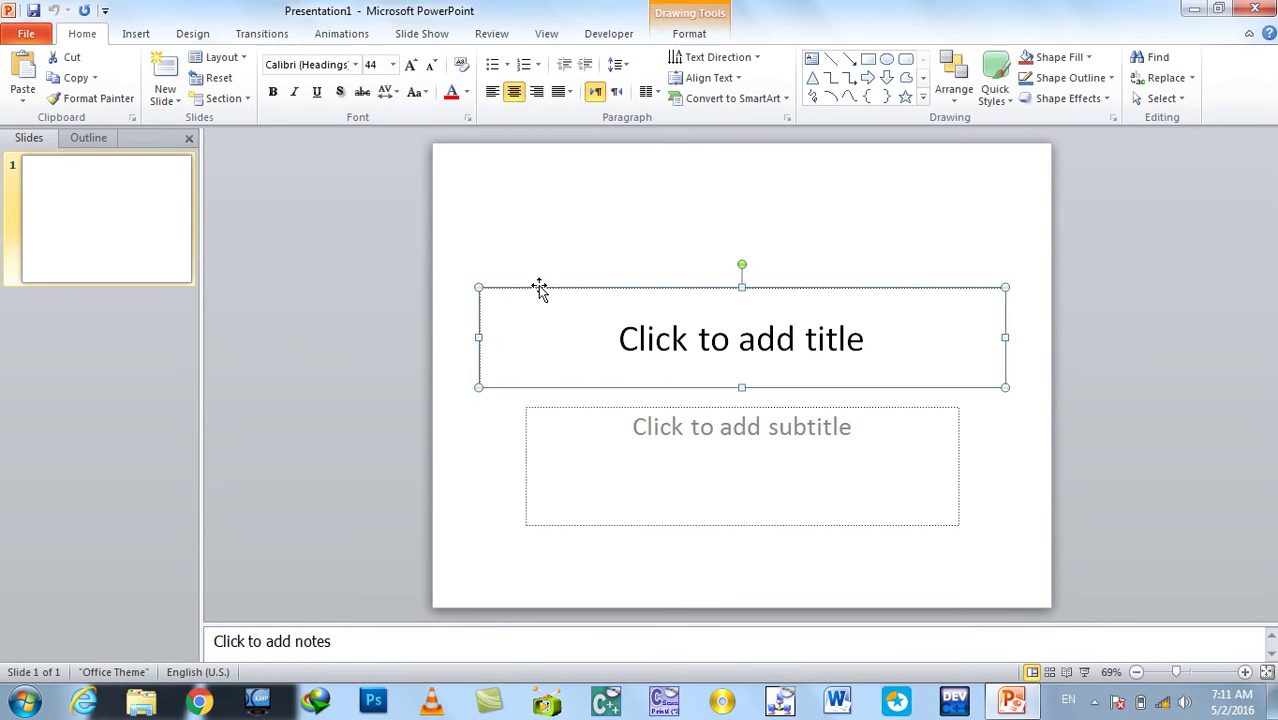
{"action": "key", "text": "Delete"}
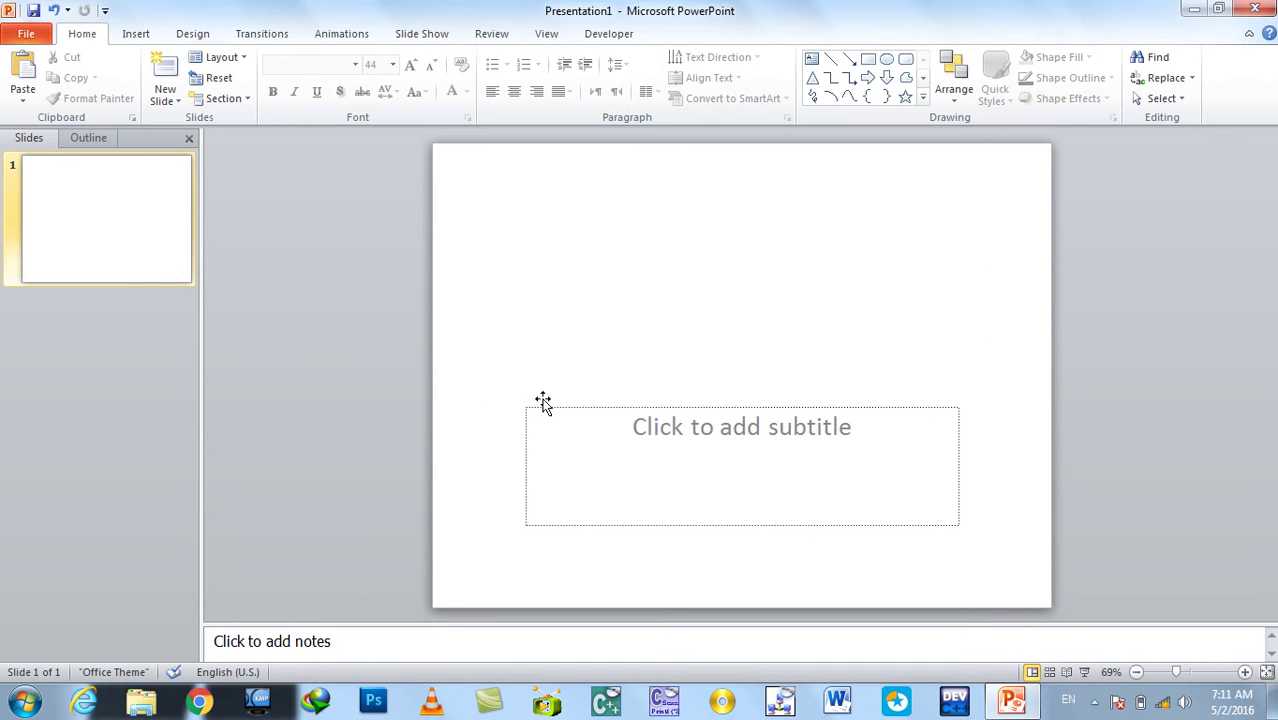
{"action": "left_click", "coordinate": [564, 403]}
{"action": "key", "text": "Delete"}
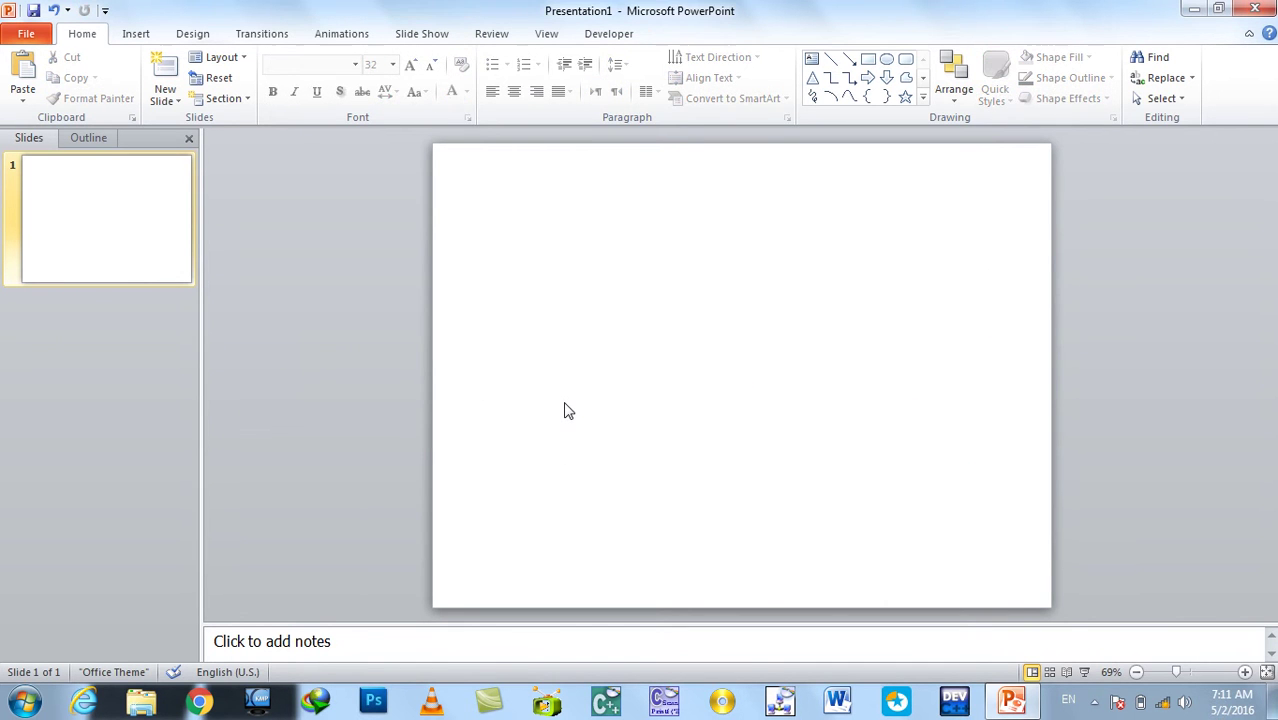
{"action": "key", "text": "ctrl+s"}
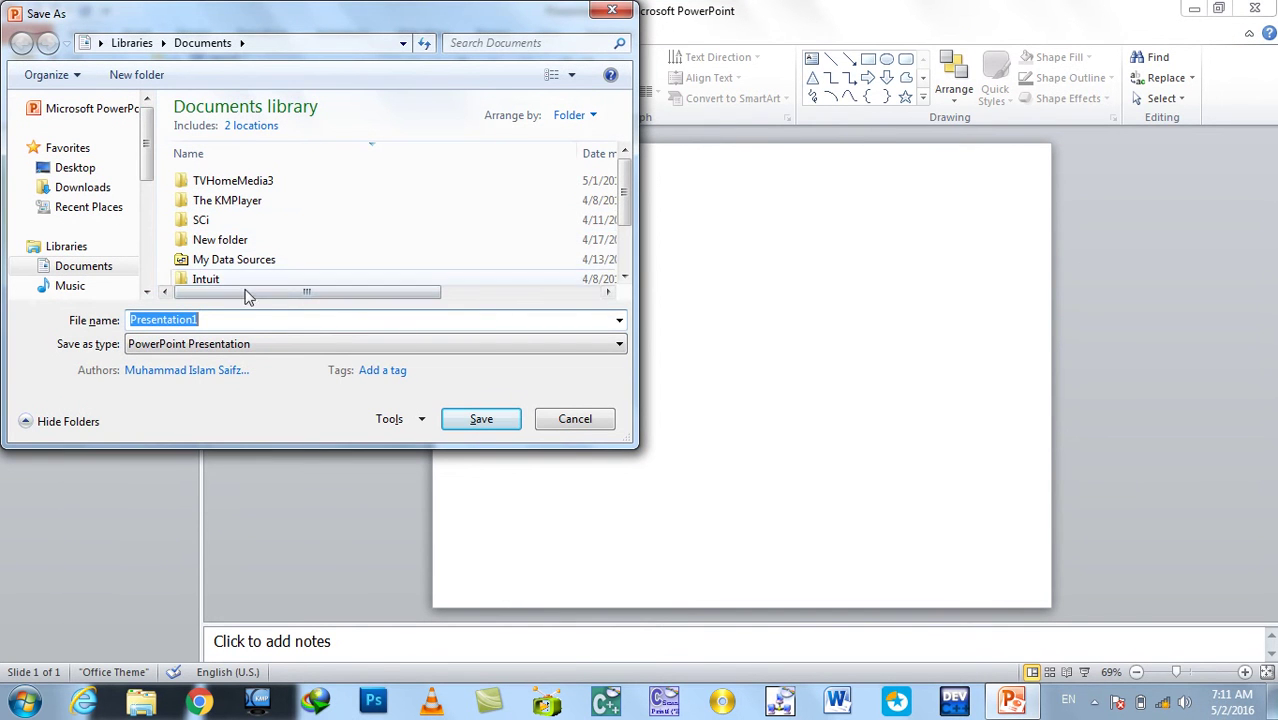
Save to the Desktop as a PowerPoint Macro-Enabled Presentation named 'Basic to Advance Level Calculator'
{"action": "left_click", "coordinate": [251, 344]}
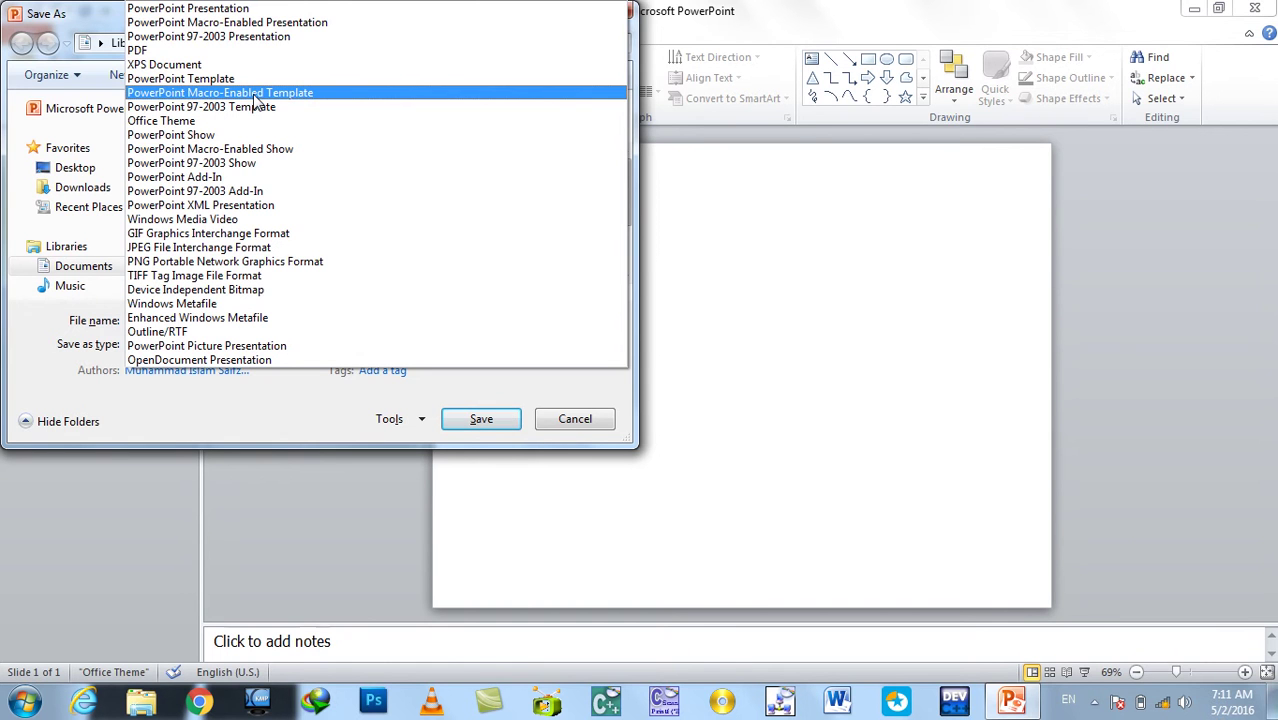
{"action": "left_click", "coordinate": [250, 22]}
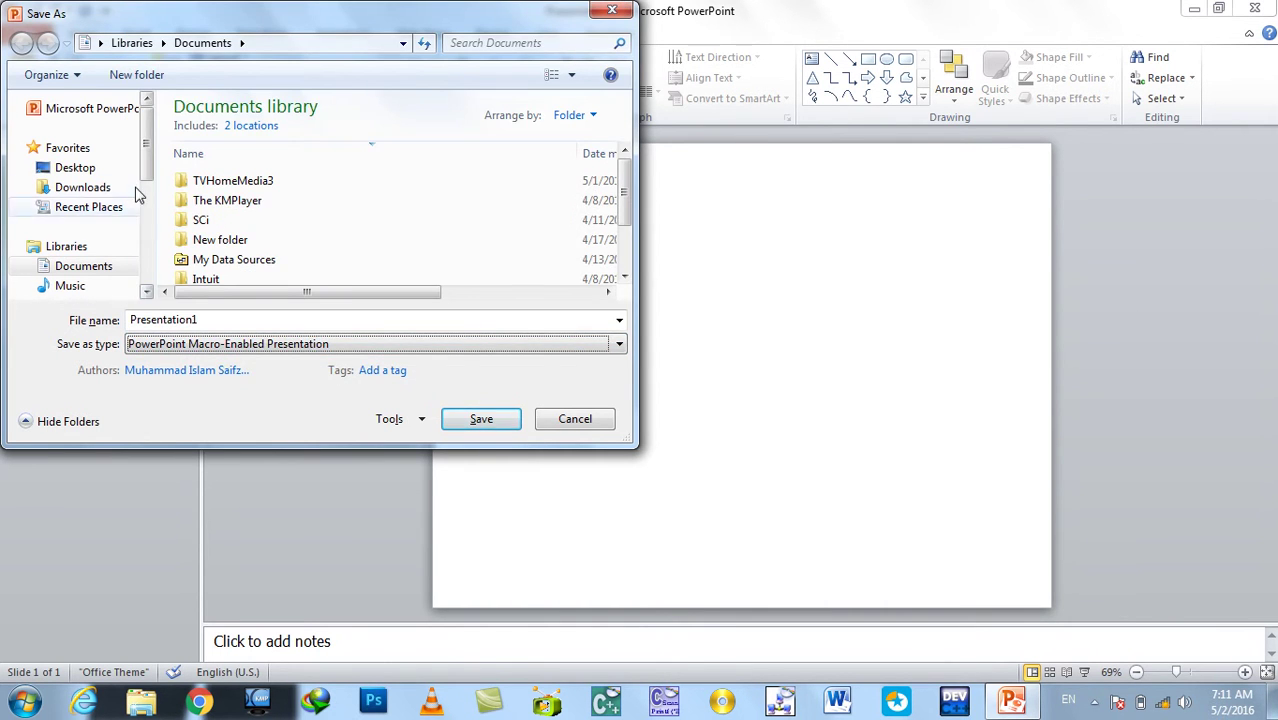
{"action": "left_click", "coordinate": [88, 168]}
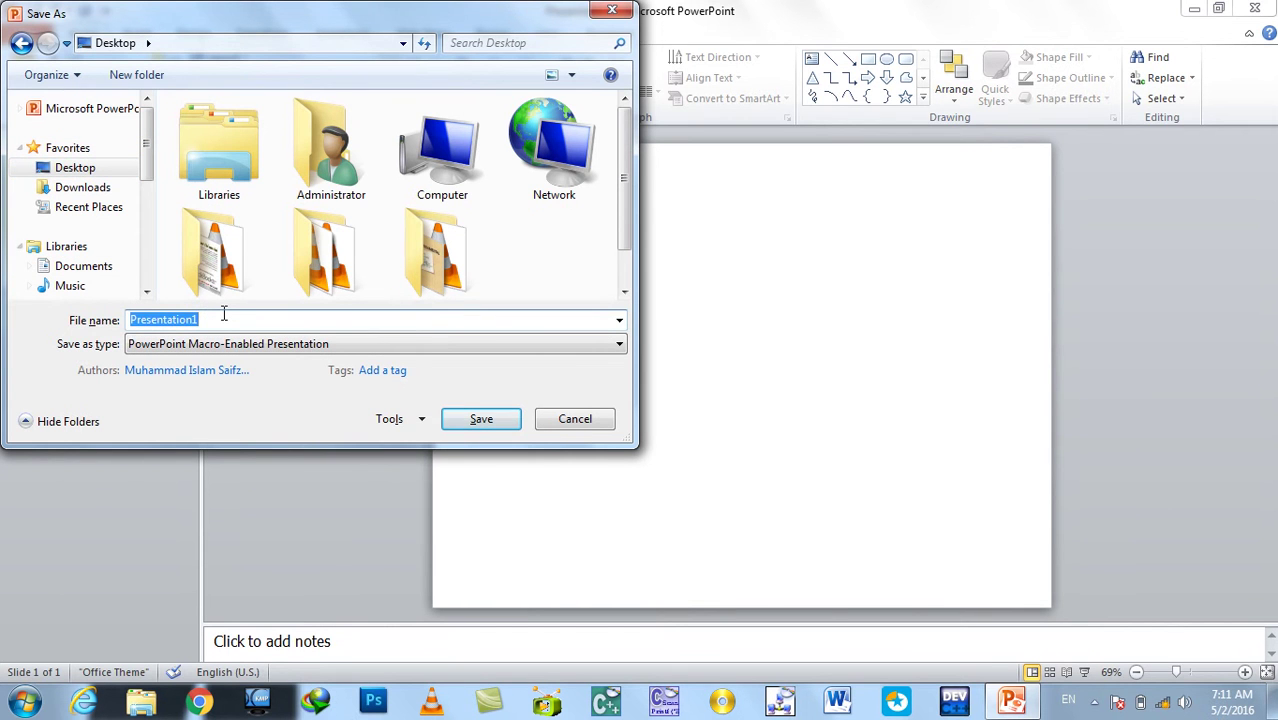
{"action": "type", "text": "Basic"}
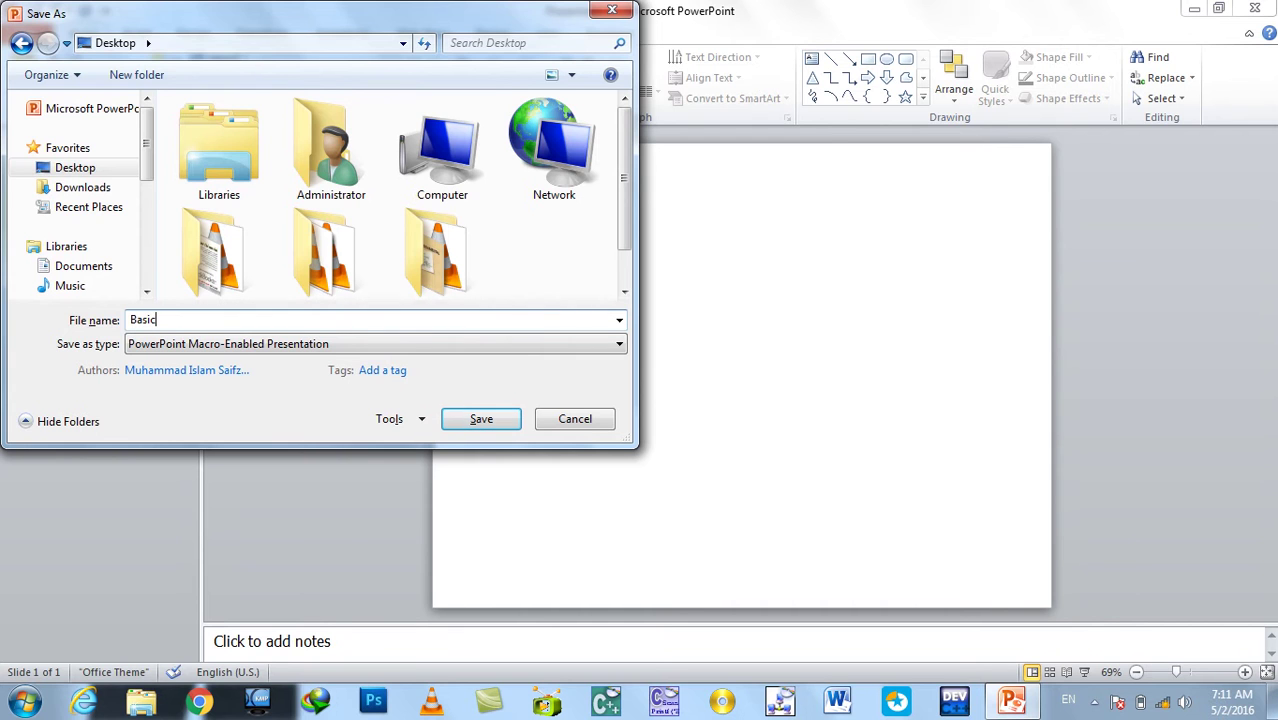
{"action": "type", "text": " to Advance Level Calculator"}
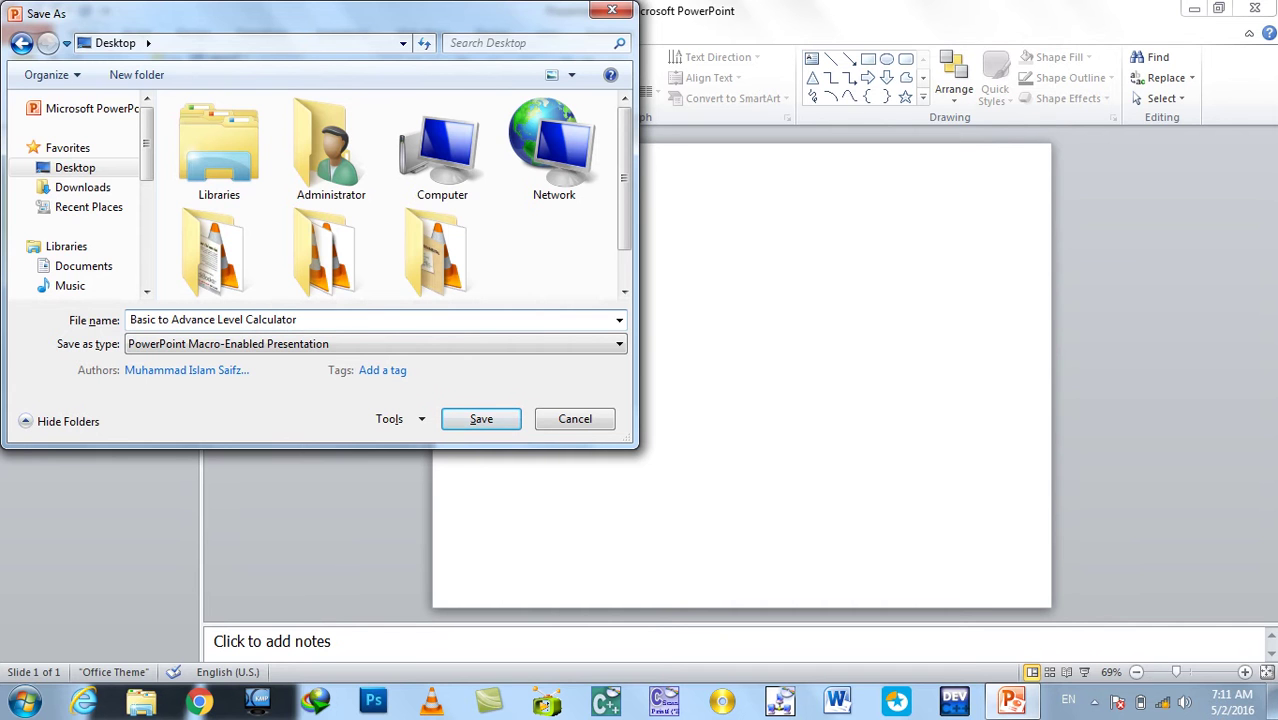
{"action": "left_click", "coordinate": [485, 420]}
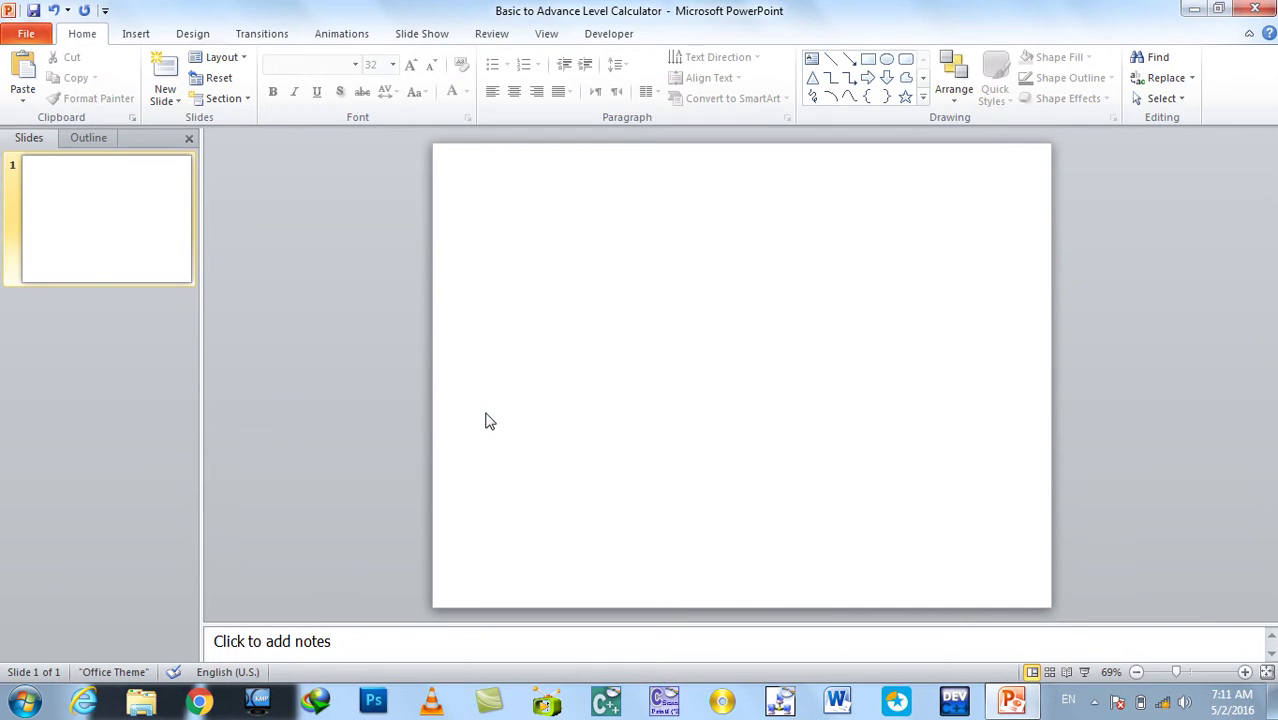
Draw an ActiveX text box near the slide's top centre and paste two copies below it
{"action": "left_click", "coordinate": [608, 35]}
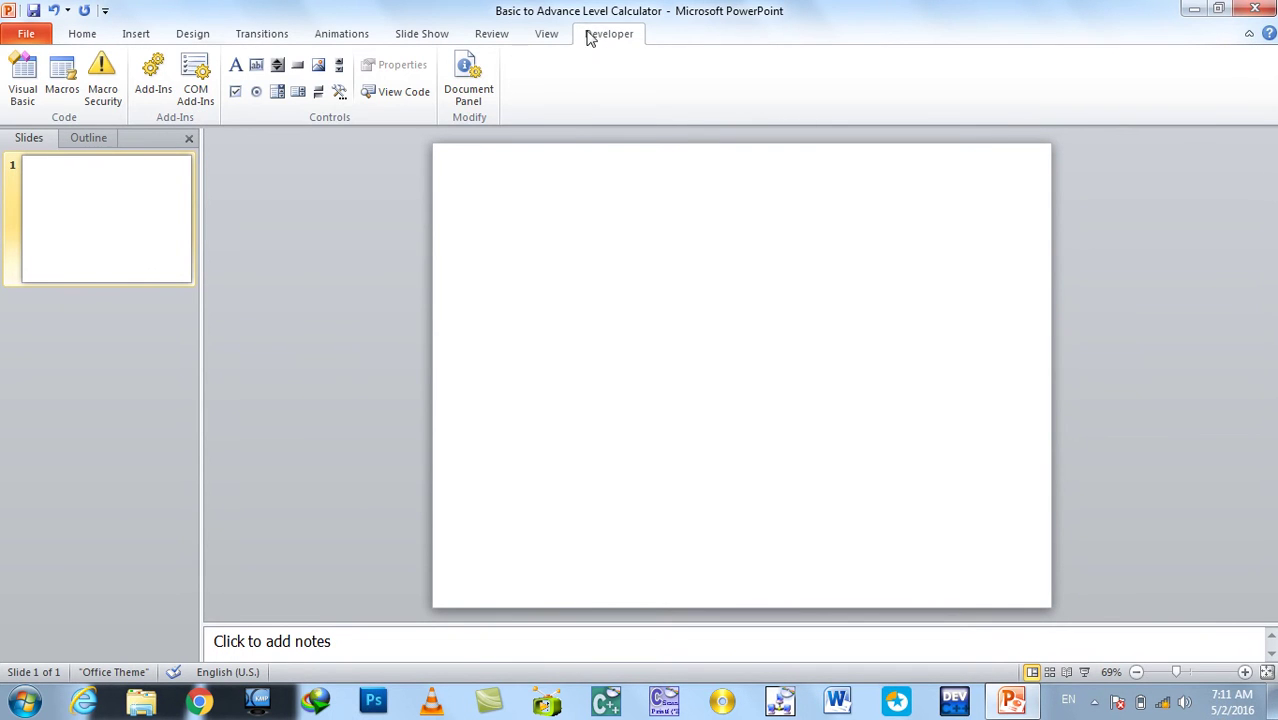
{"action": "left_click", "coordinate": [257, 68]}
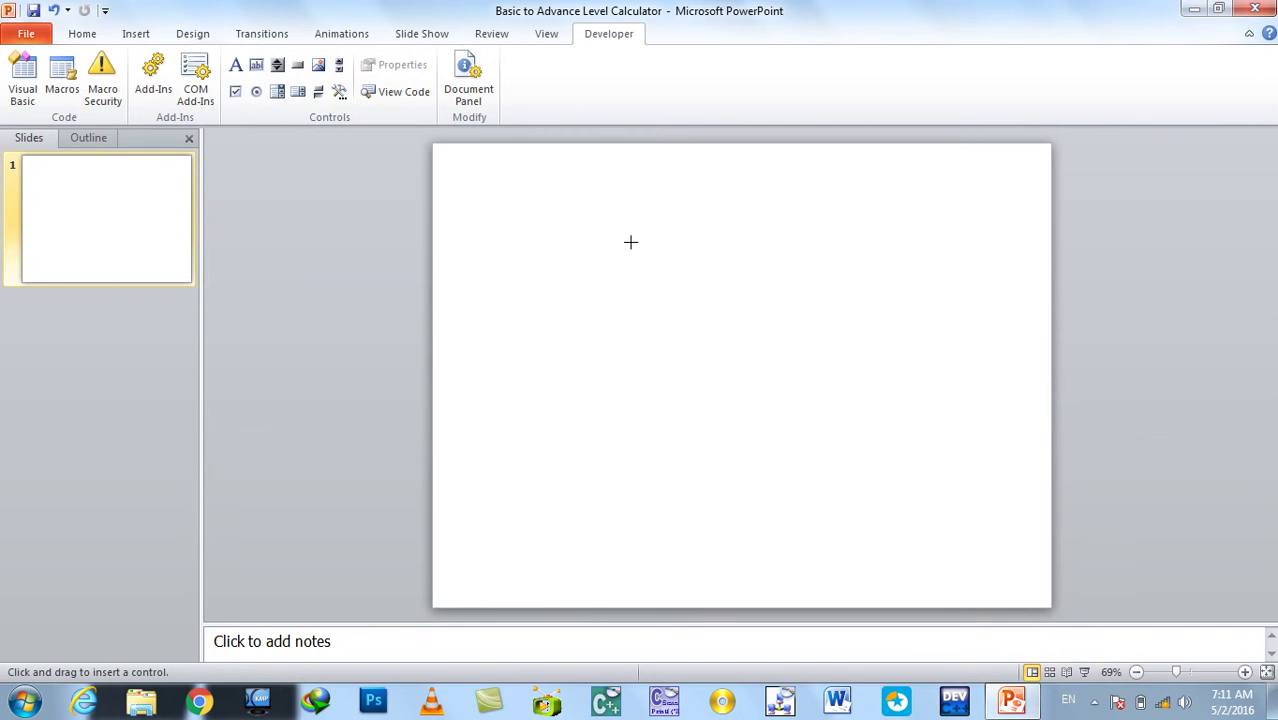
{"action": "left_click_drag", "start_coordinate": [639, 230], "coordinate": [784, 271]}
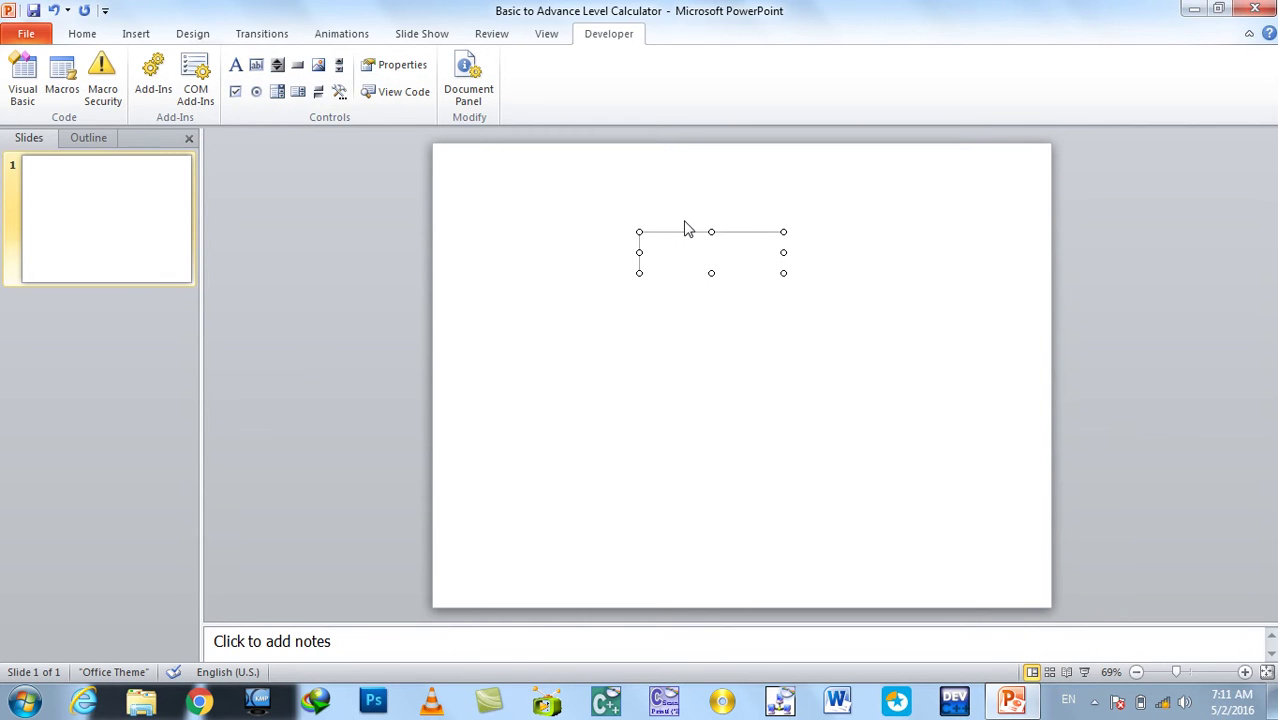
{"action": "key", "text": "ctrl+v"}
{"action": "left_click_drag", "start_coordinate": [733, 274], "coordinate": [731, 291]}
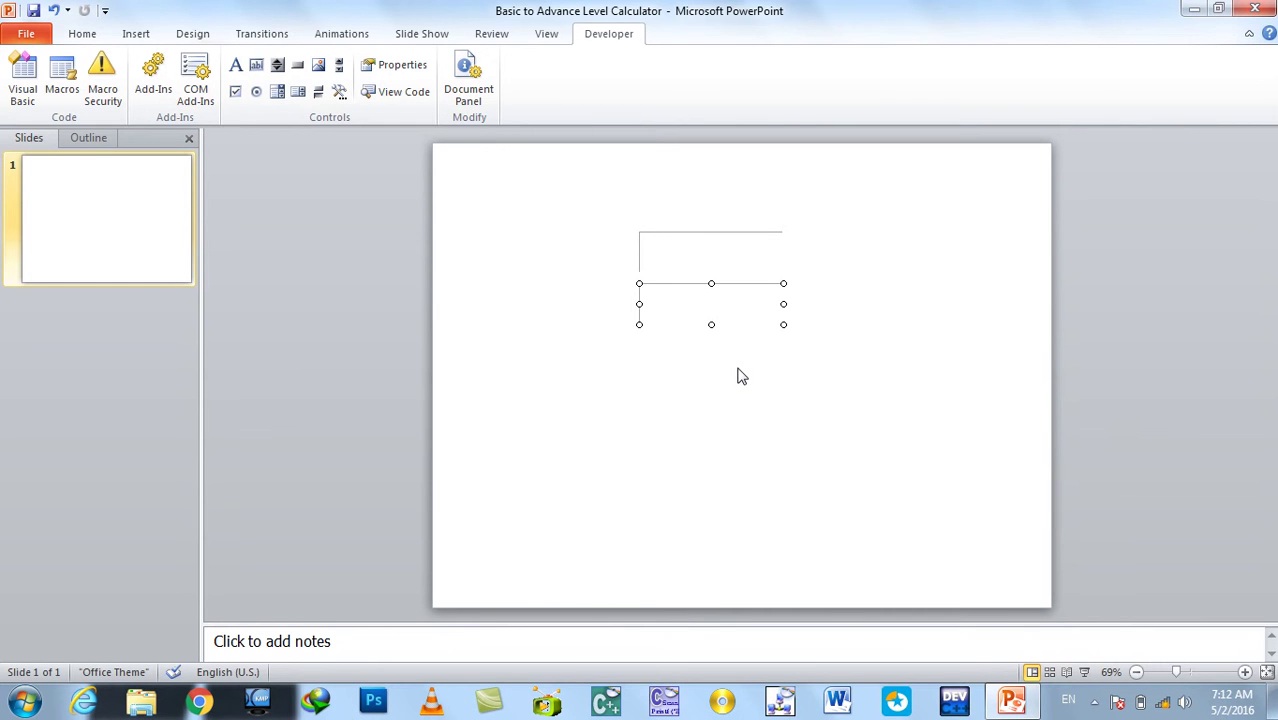
{"action": "key", "text": "ctrl+v"}
{"action": "left_click_drag", "start_coordinate": [713, 257], "coordinate": [705, 351]}
{"action": "left_click", "coordinate": [869, 386]}
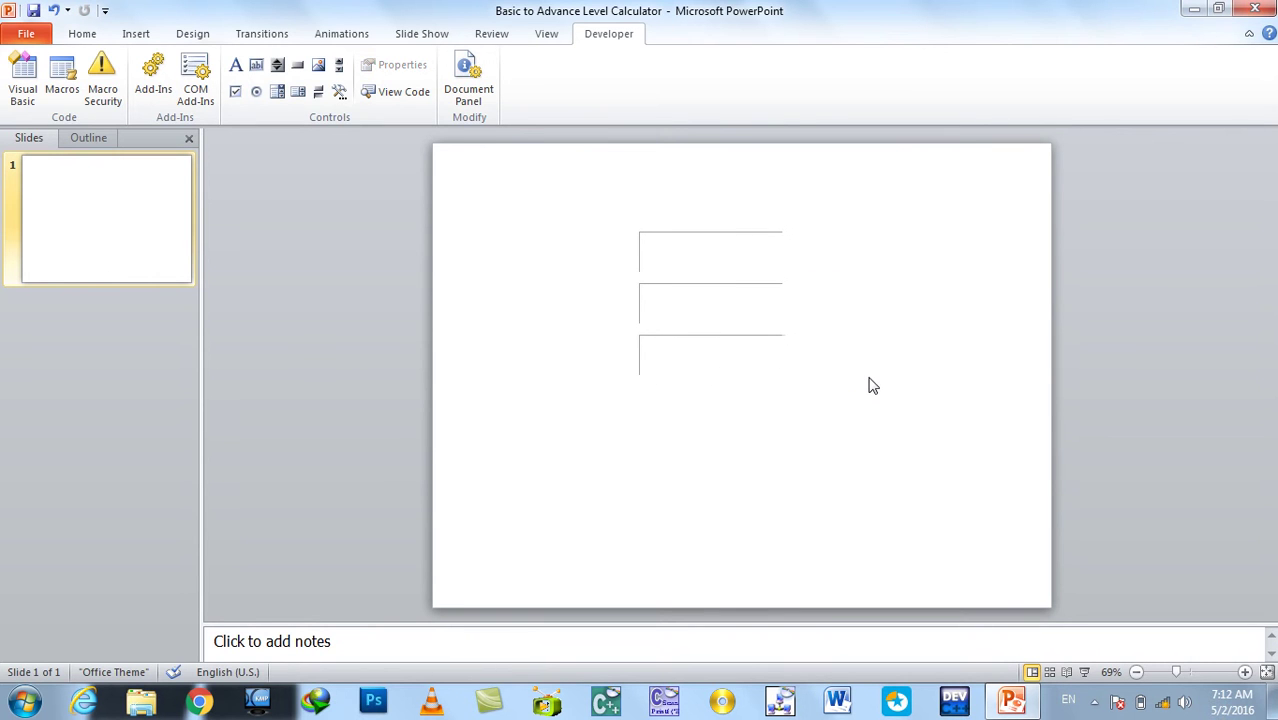
Line the three text boxes up into an evenly spaced vertical column
{"action": "left_click_drag", "start_coordinate": [730, 240], "coordinate": [725, 223]}
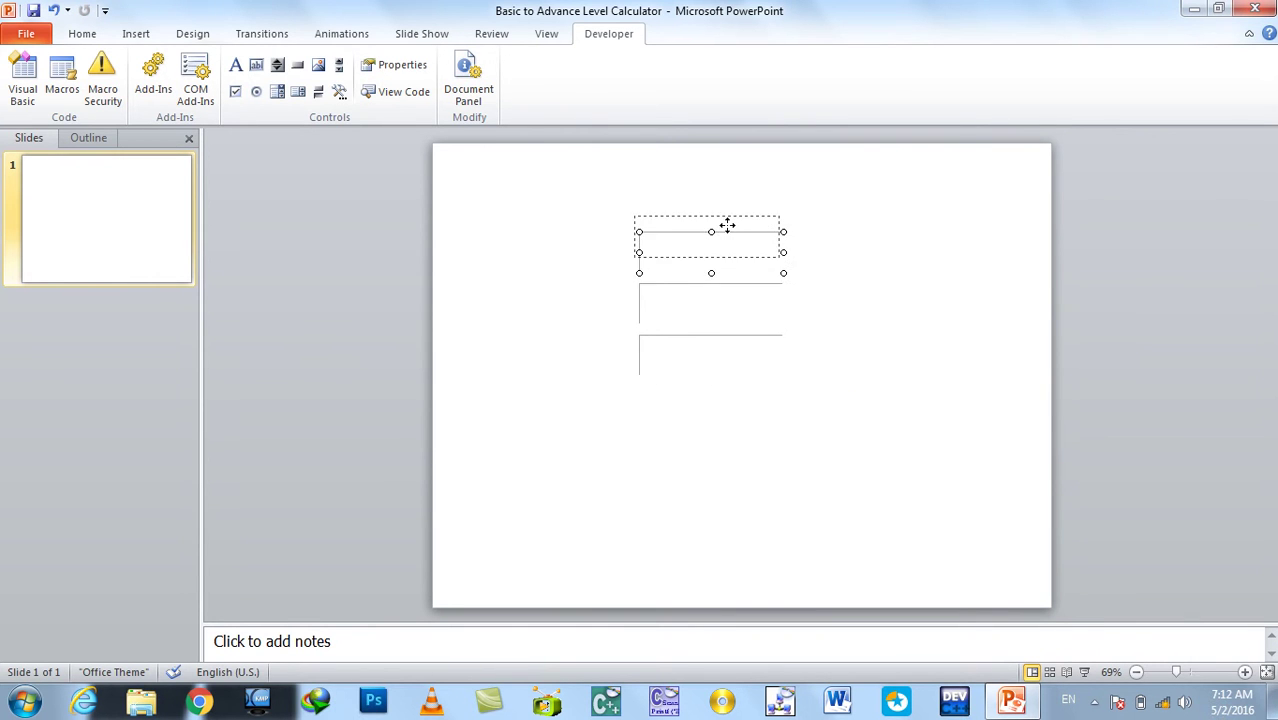
{"action": "left_click", "coordinate": [726, 310]}
{"action": "left_click_drag", "start_coordinate": [726, 310], "coordinate": [721, 310]}
{"action": "left_click", "coordinate": [726, 357]}
{"action": "left_click_drag", "start_coordinate": [726, 357], "coordinate": [726, 362]}
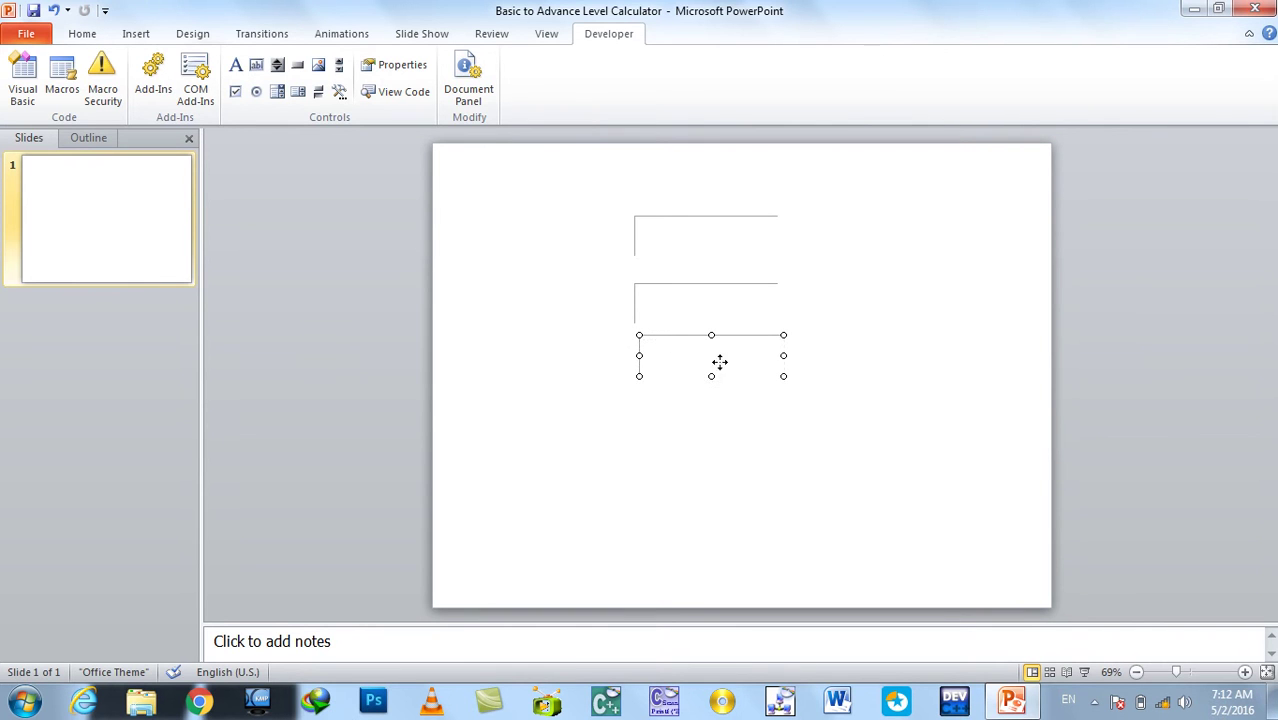
{"action": "left_click_drag", "start_coordinate": [726, 363], "coordinate": [765, 347]}
{"action": "left_click", "coordinate": [862, 446]}
{"action": "left_click", "coordinate": [744, 358]}
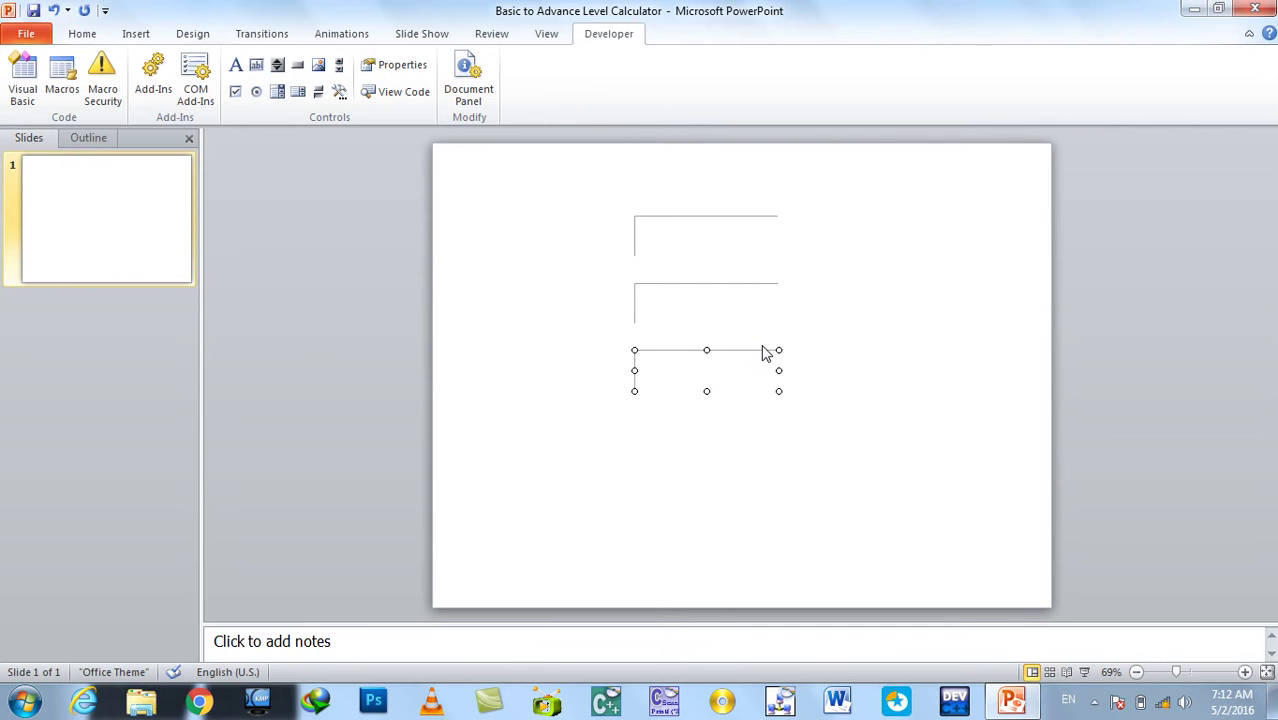
{"action": "left_click", "coordinate": [315, 220]}
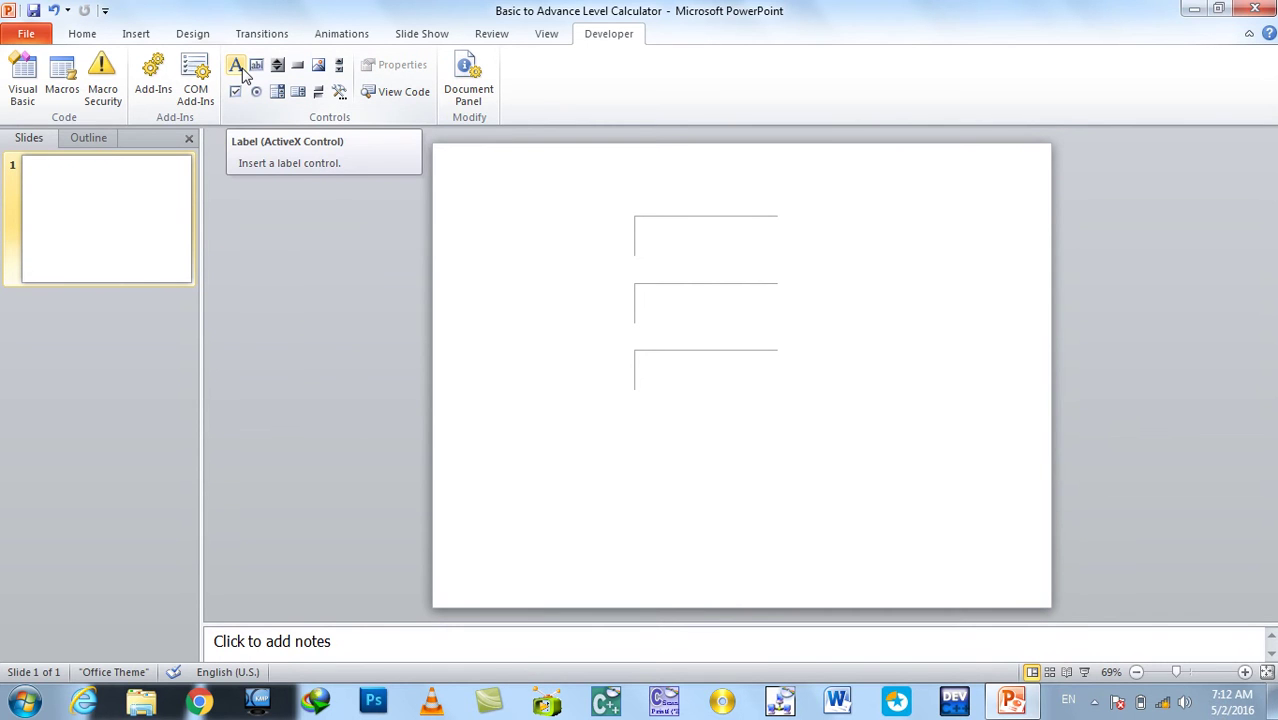
Draw a label left of the top text box and paste copies beside the second and third boxes
{"action": "left_click", "coordinate": [238, 67]}
{"action": "left_click_drag", "start_coordinate": [500, 212], "coordinate": [623, 256]}
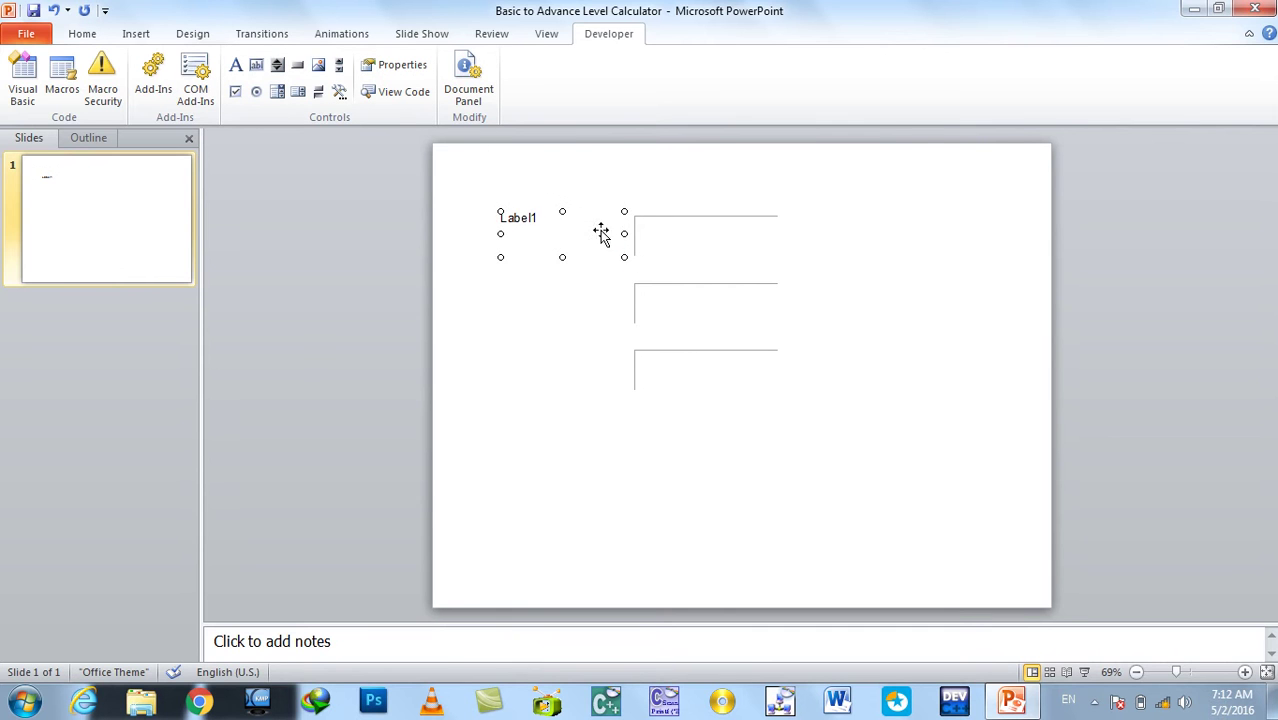
{"action": "key", "text": "Down"}
{"action": "key", "text": "ctrl+c"}
{"action": "key", "text": "ctrl+v"}
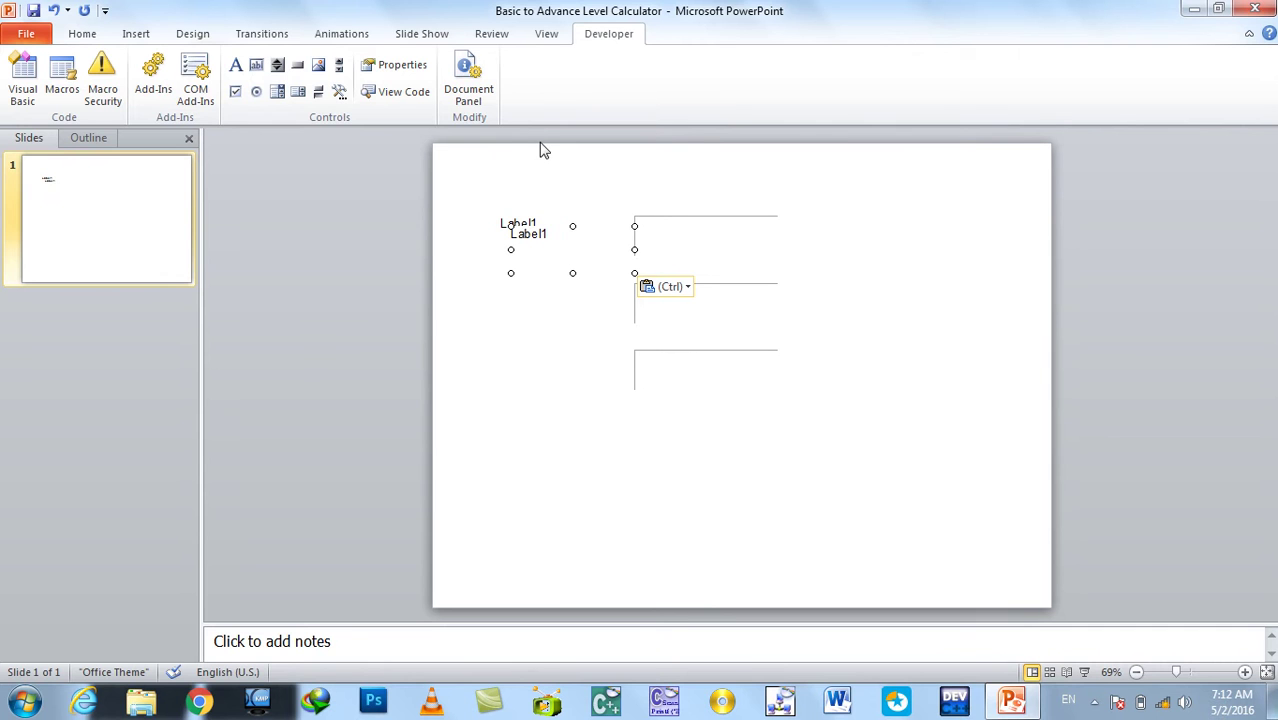
{"action": "left_click_drag", "start_coordinate": [545, 245], "coordinate": [537, 299]}
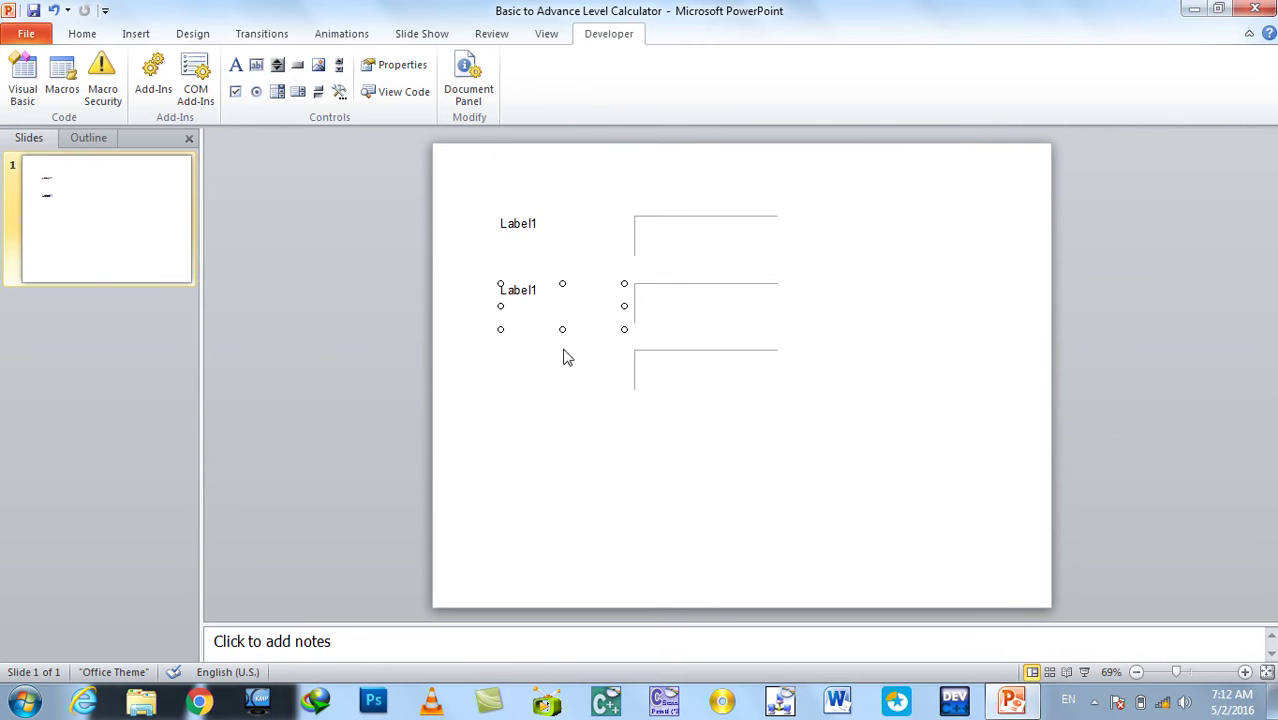
{"action": "key", "text": "ctrl+v"}
{"action": "left_click_drag", "start_coordinate": [574, 247], "coordinate": [560, 362]}
{"action": "key", "text": "Down"}
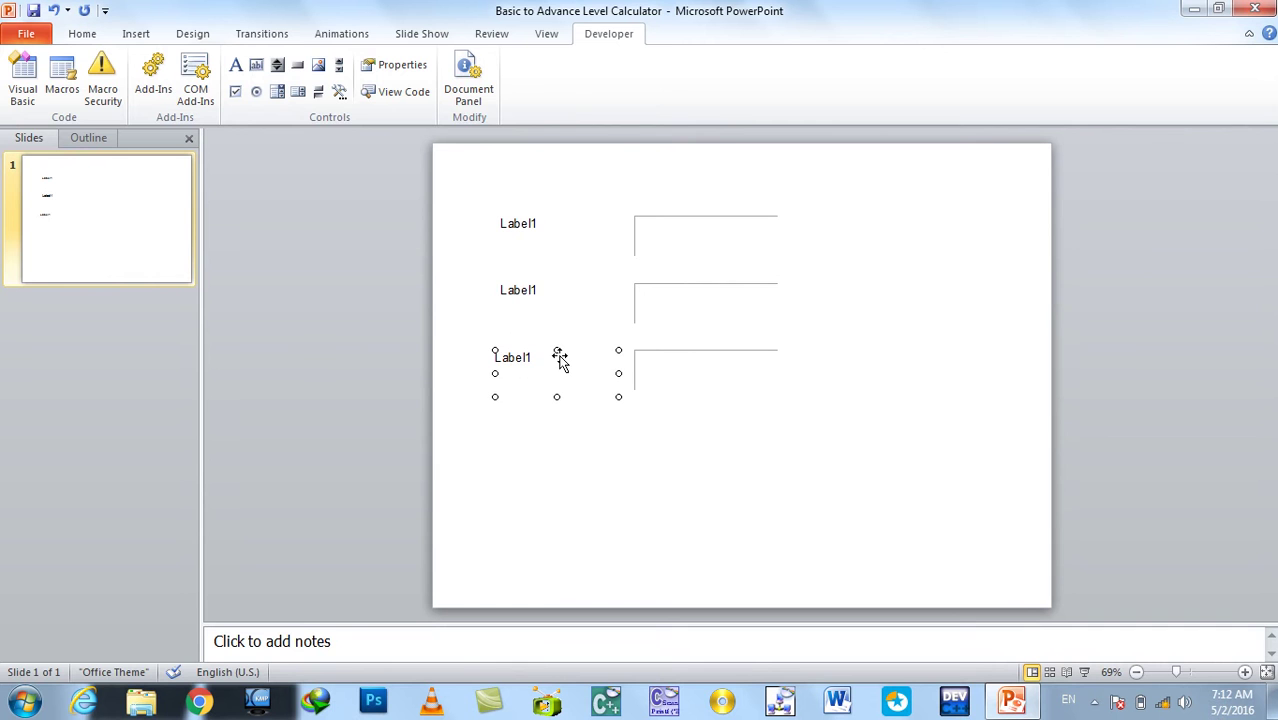
Open the Properties window and rename the top text box to a
{"action": "left_click", "coordinate": [412, 66]}
{"action": "left_click", "coordinate": [690, 235]}
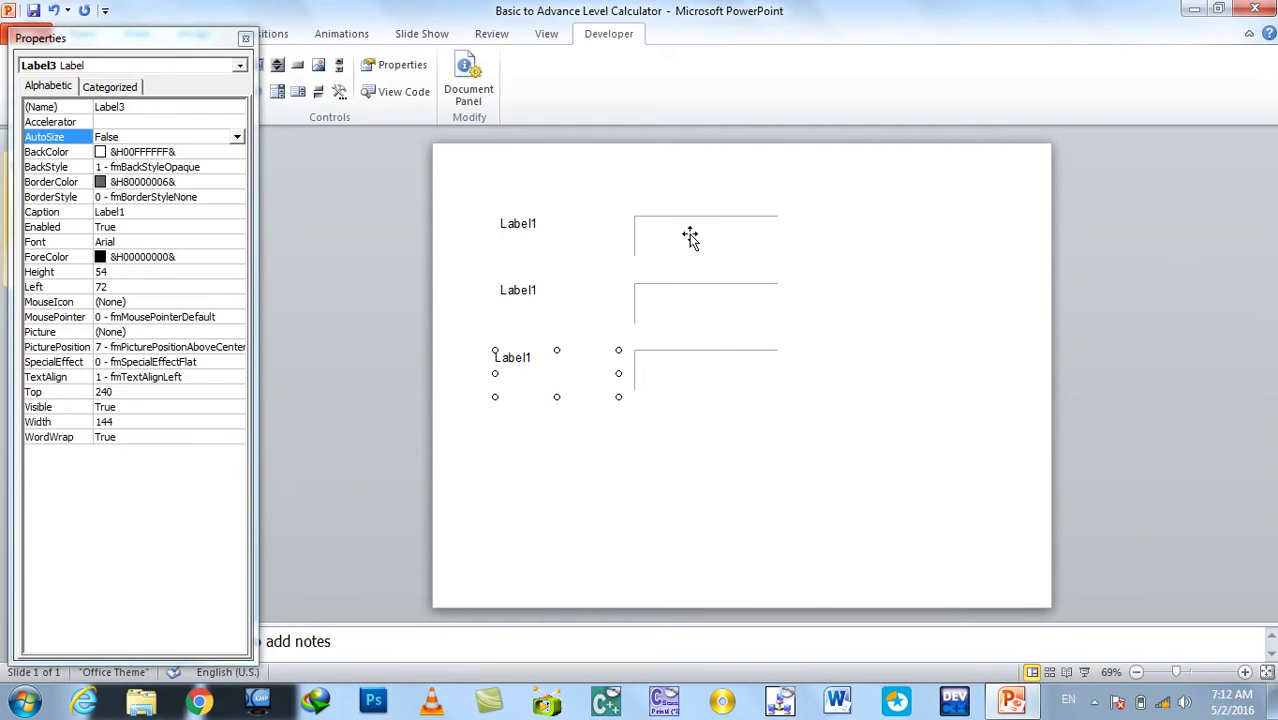
{"action": "left_click", "coordinate": [160, 110]}
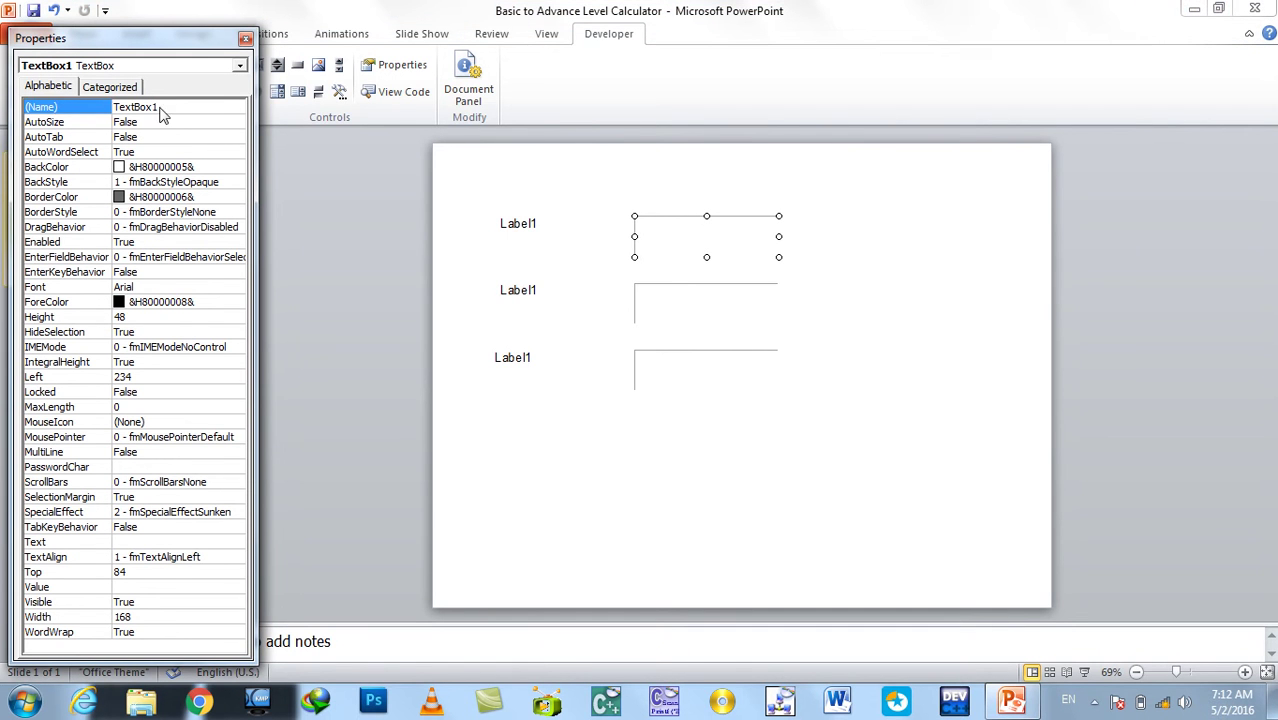
{"action": "left_click", "coordinate": [166, 107]}
{"action": "left_click", "coordinate": [74, 108]}
{"action": "type", "text": "a"}
{"action": "key", "text": "Return"}
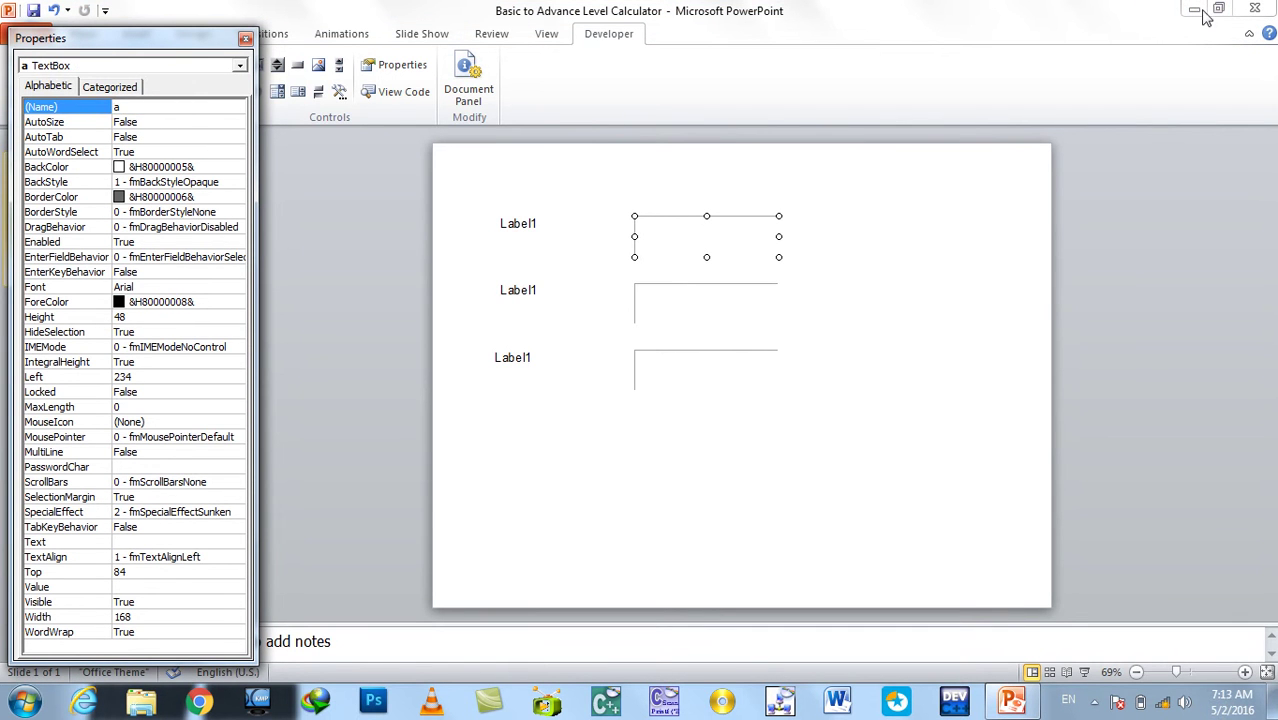
Rename the second and third text boxes to b and c
{"action": "left_click", "coordinate": [662, 294]}
{"action": "left_click", "coordinate": [673, 290]}
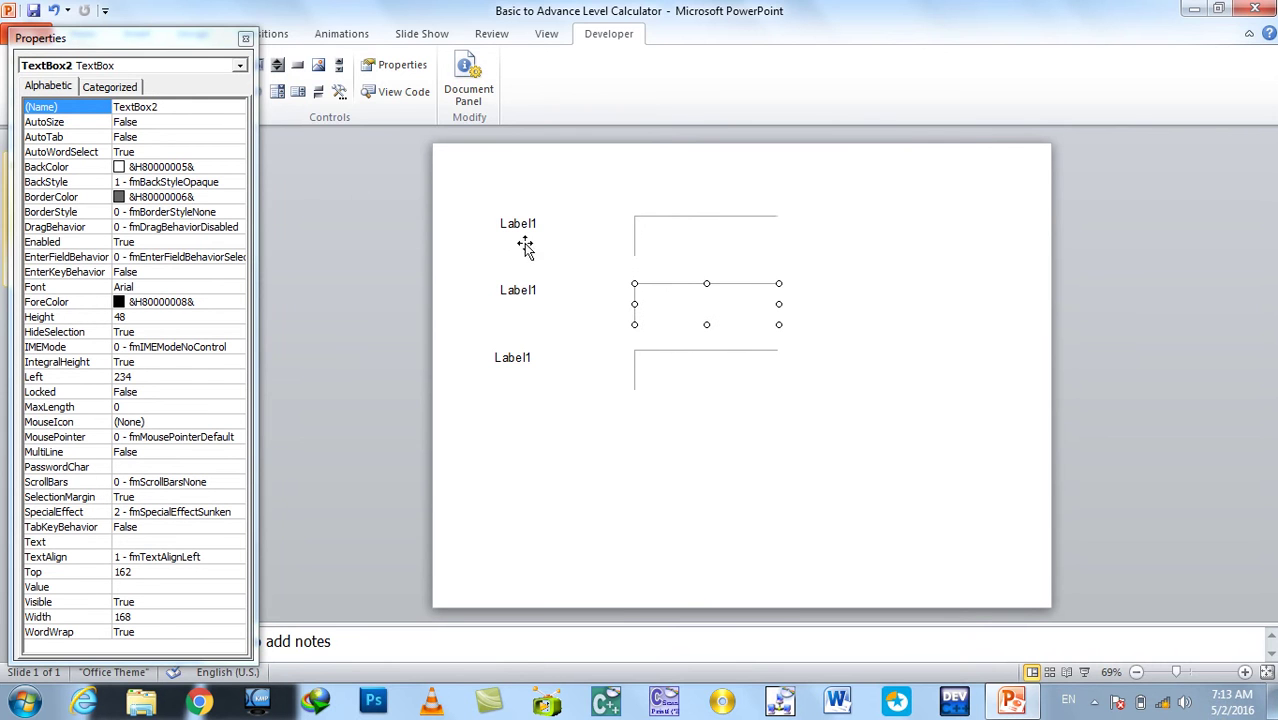
{"action": "left_click", "coordinate": [176, 106]}
{"action": "left_click", "coordinate": [99, 116]}
{"action": "type", "text": "b"}
{"action": "key", "text": "Return"}
{"action": "left_click", "coordinate": [770, 362]}
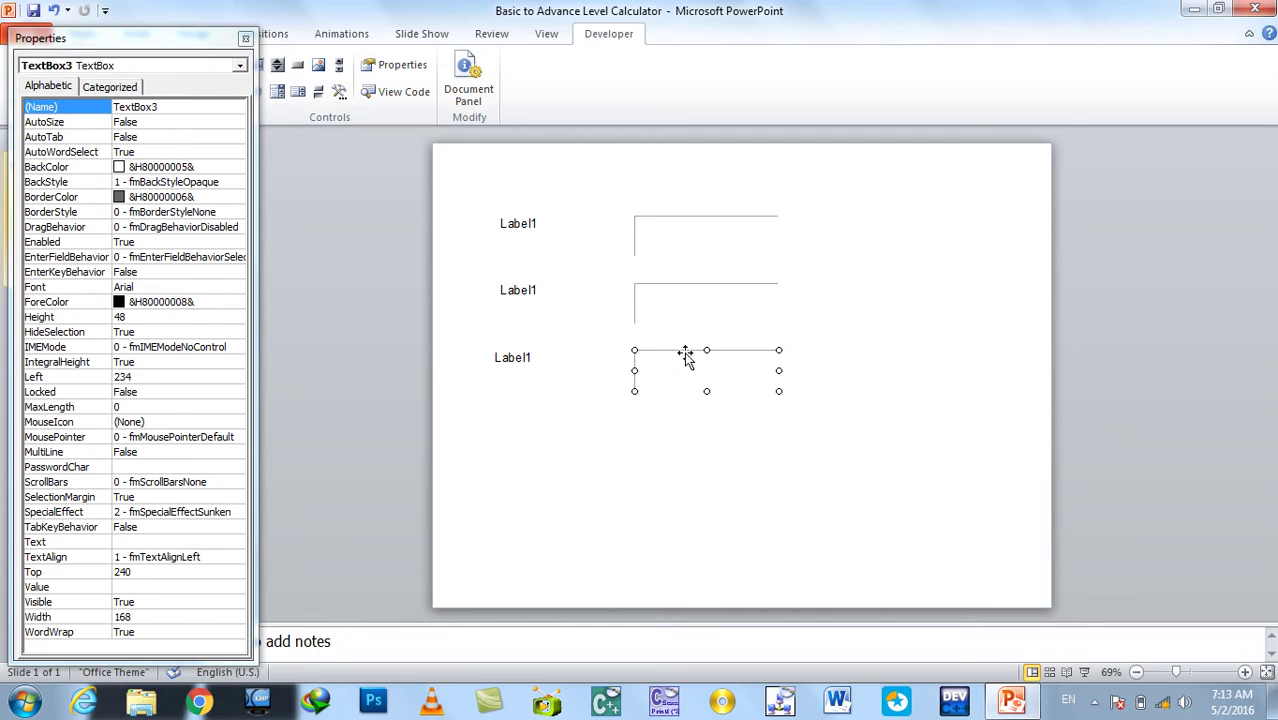
{"action": "left_click", "coordinate": [52, 108]}
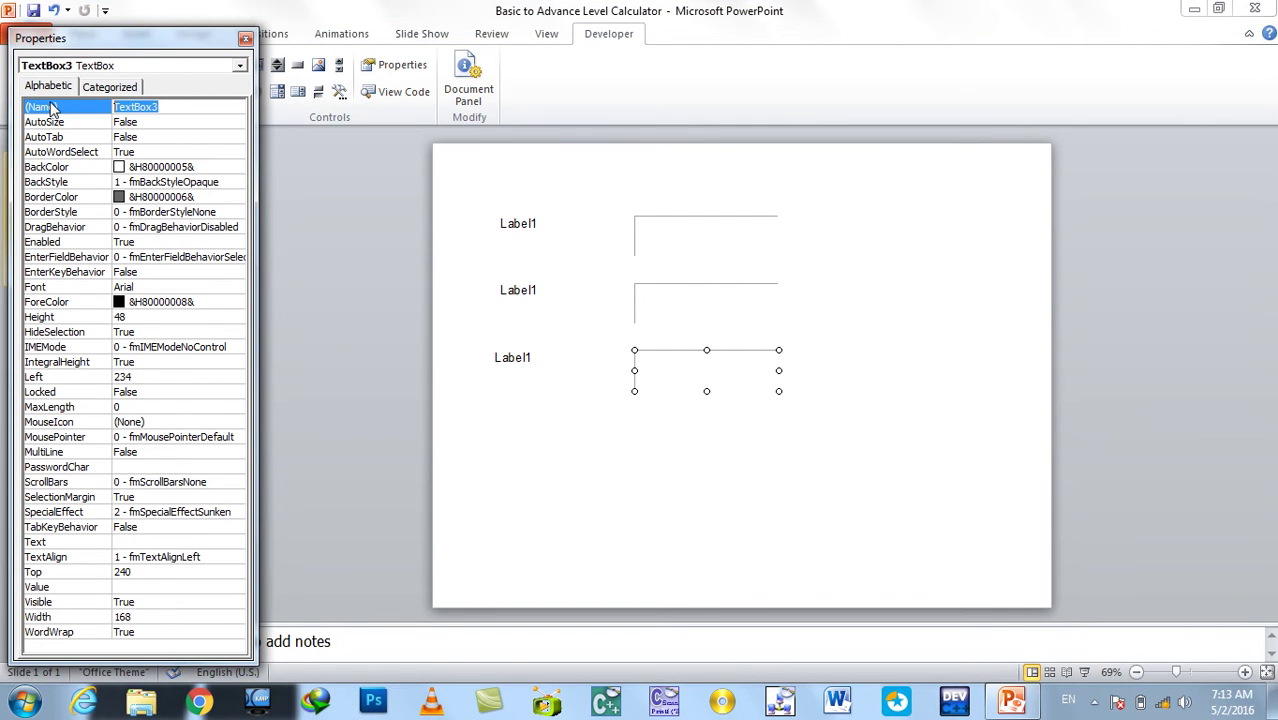
{"action": "type", "text": "c"}
{"action": "key", "text": "Return"}
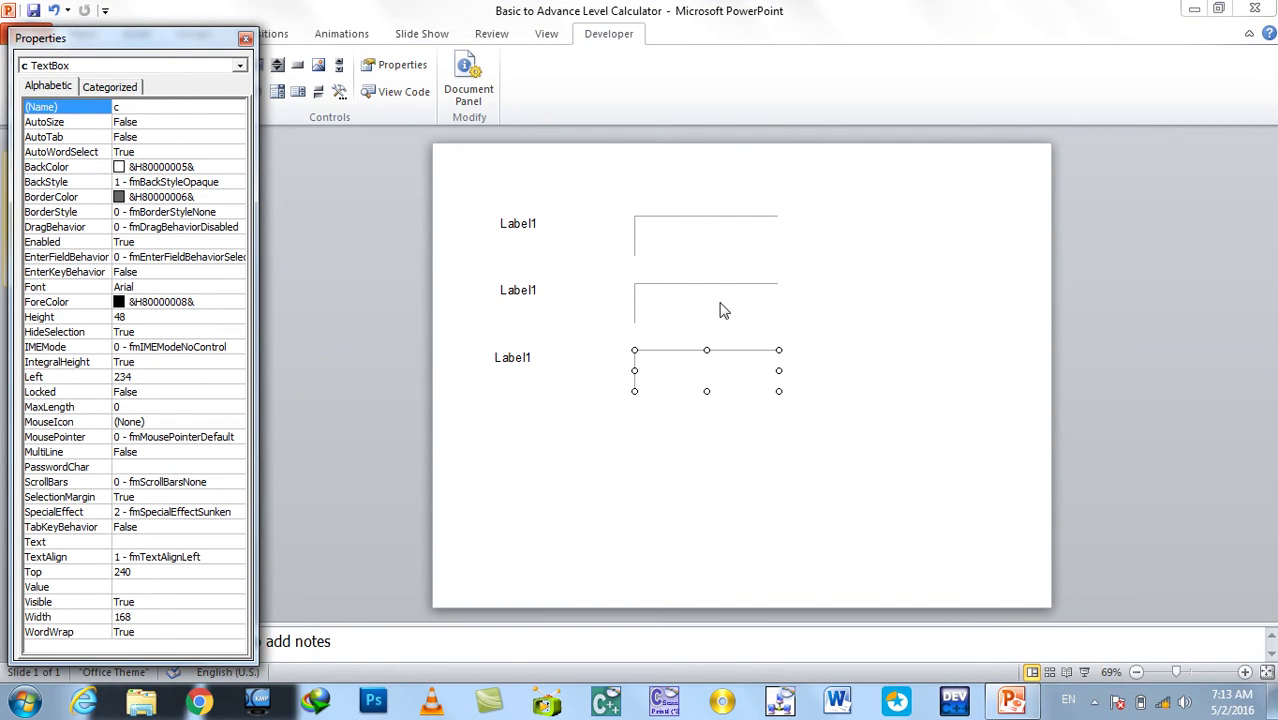
{"action": "left_click", "coordinate": [518, 224]}
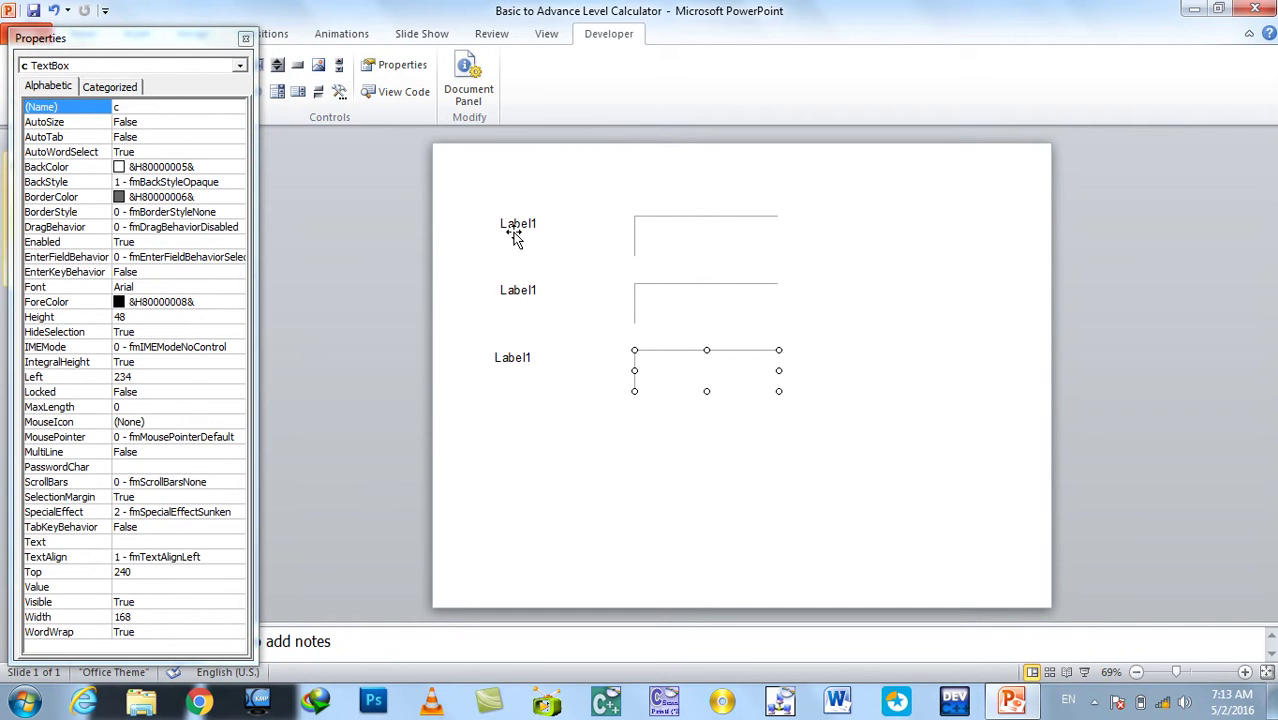
Set the label captions to First Value, Second Value and Result, then close Properties
{"action": "right_click", "coordinate": [518, 224]}
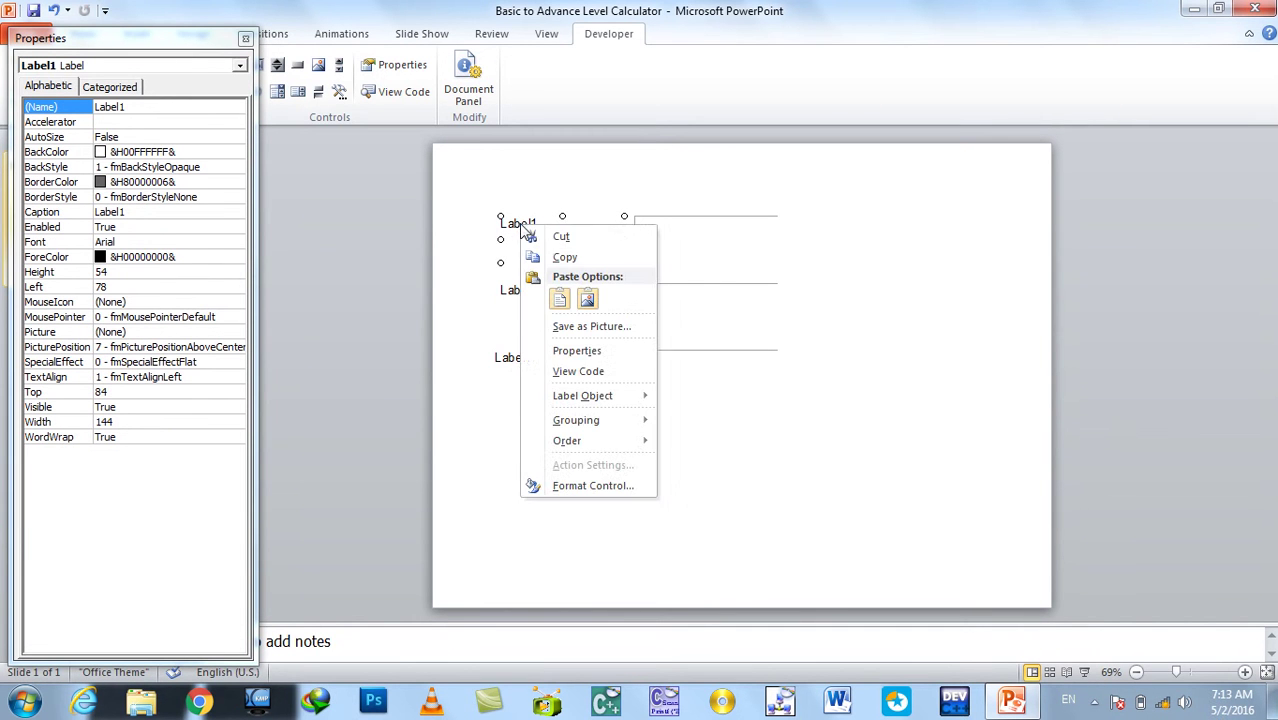
{"action": "mouse_move", "coordinate": [582, 398]}
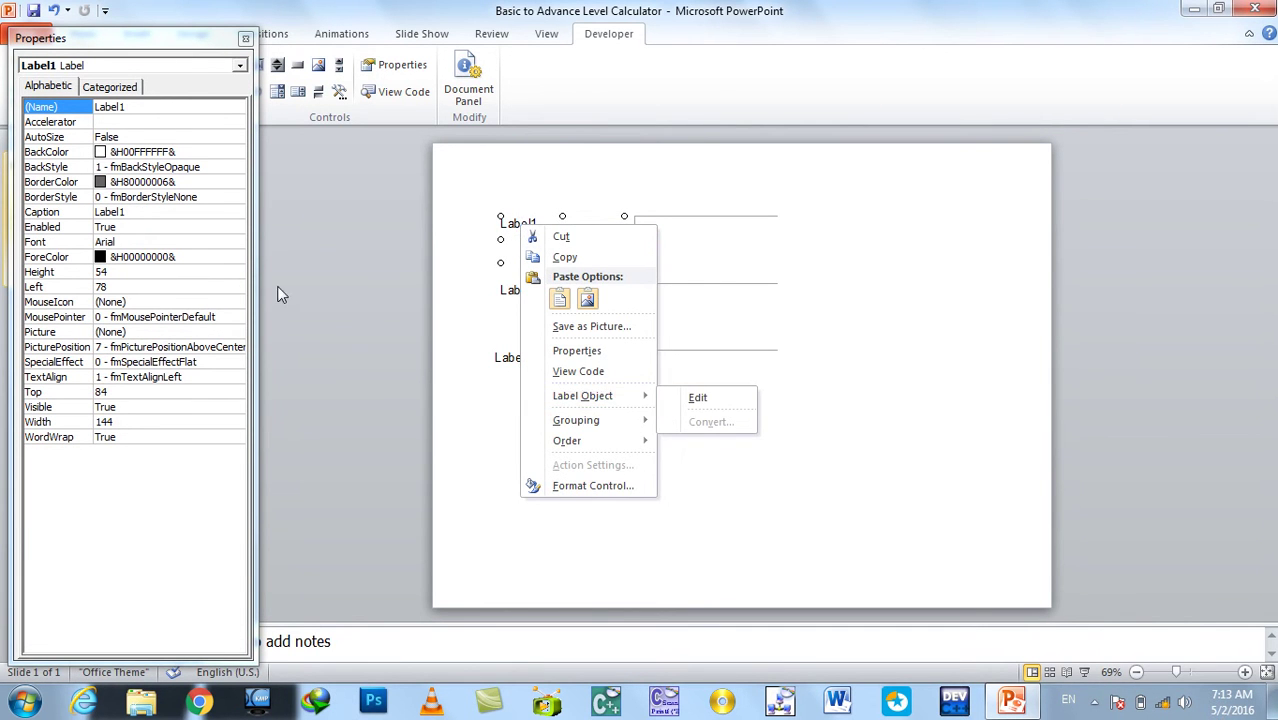
{"action": "left_click", "coordinate": [134, 196]}
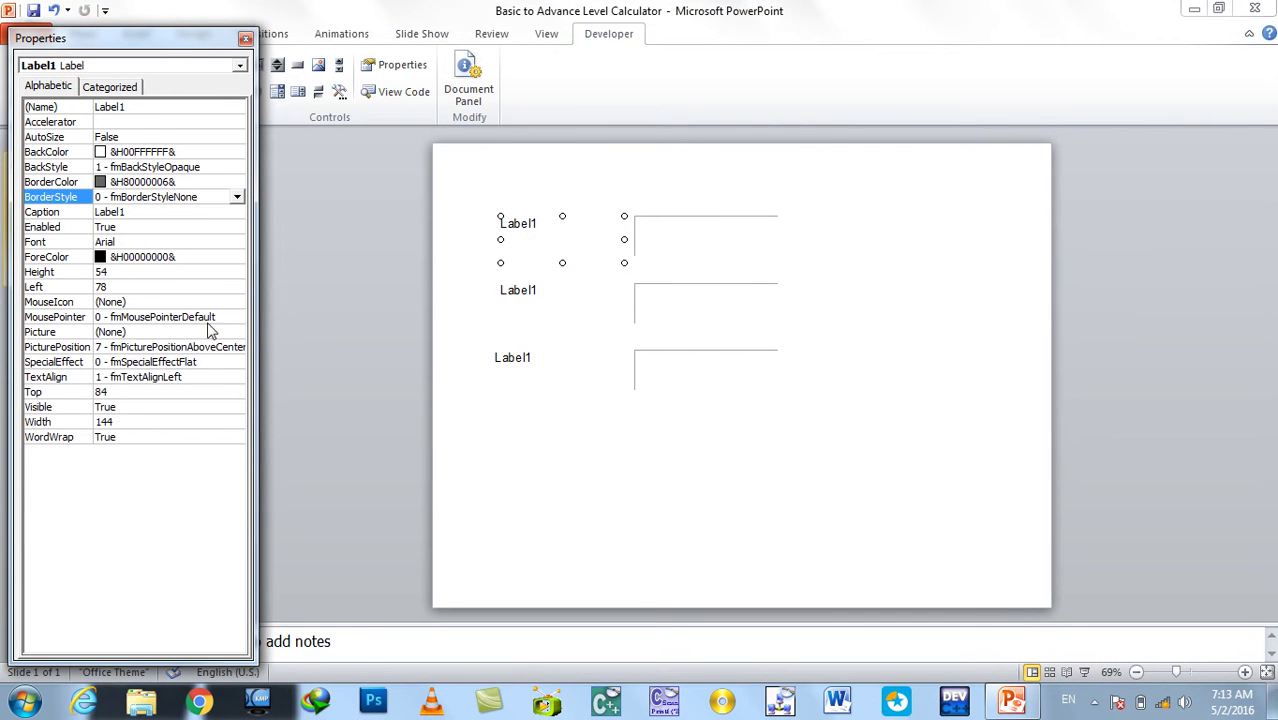
{"action": "left_click", "coordinate": [137, 212]}
{"action": "key", "text": "BackSpace"}
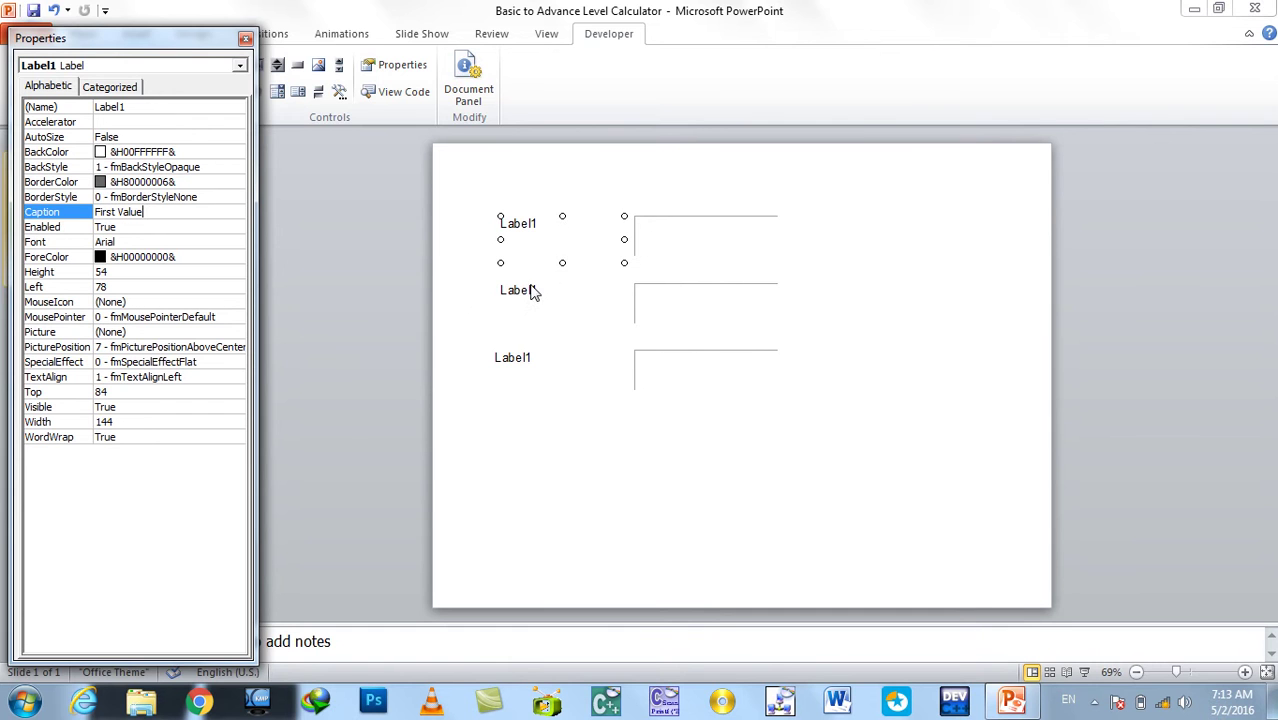
{"action": "left_click", "coordinate": [528, 298]}
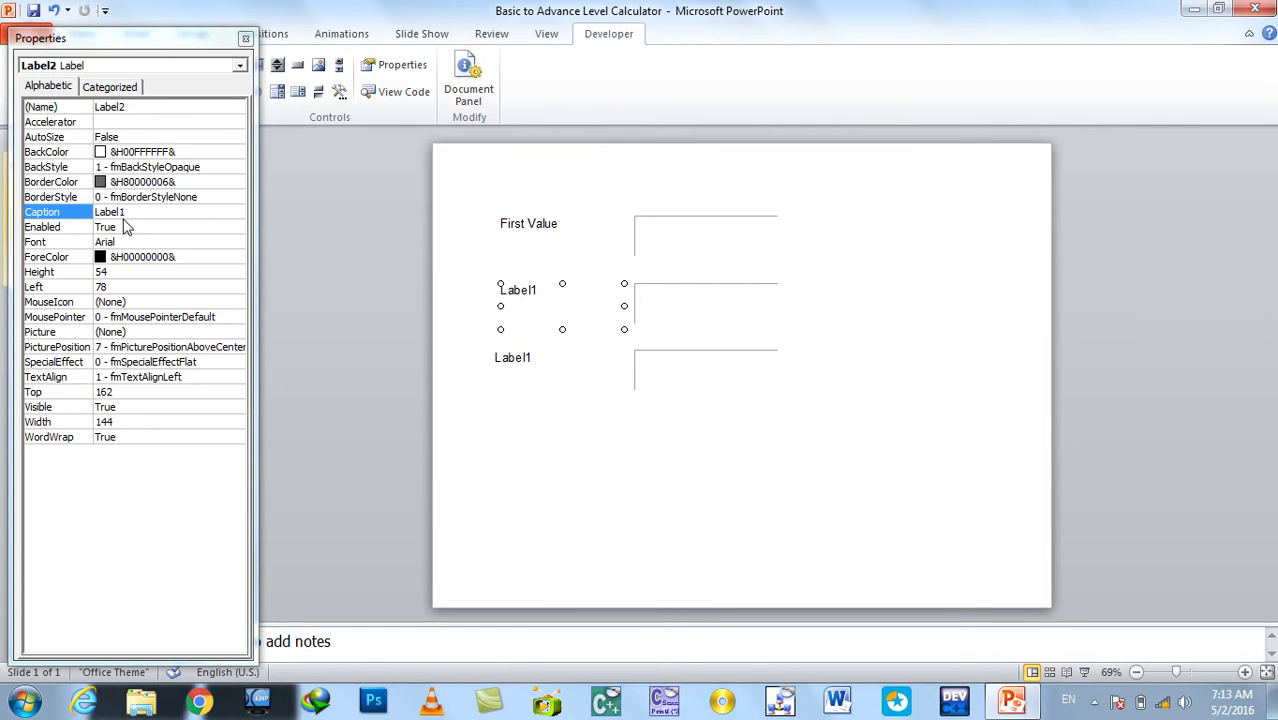
{"action": "left_click_drag", "start_coordinate": [143, 213], "coordinate": [3, 212]}
{"action": "type", "text": "Second Value"}
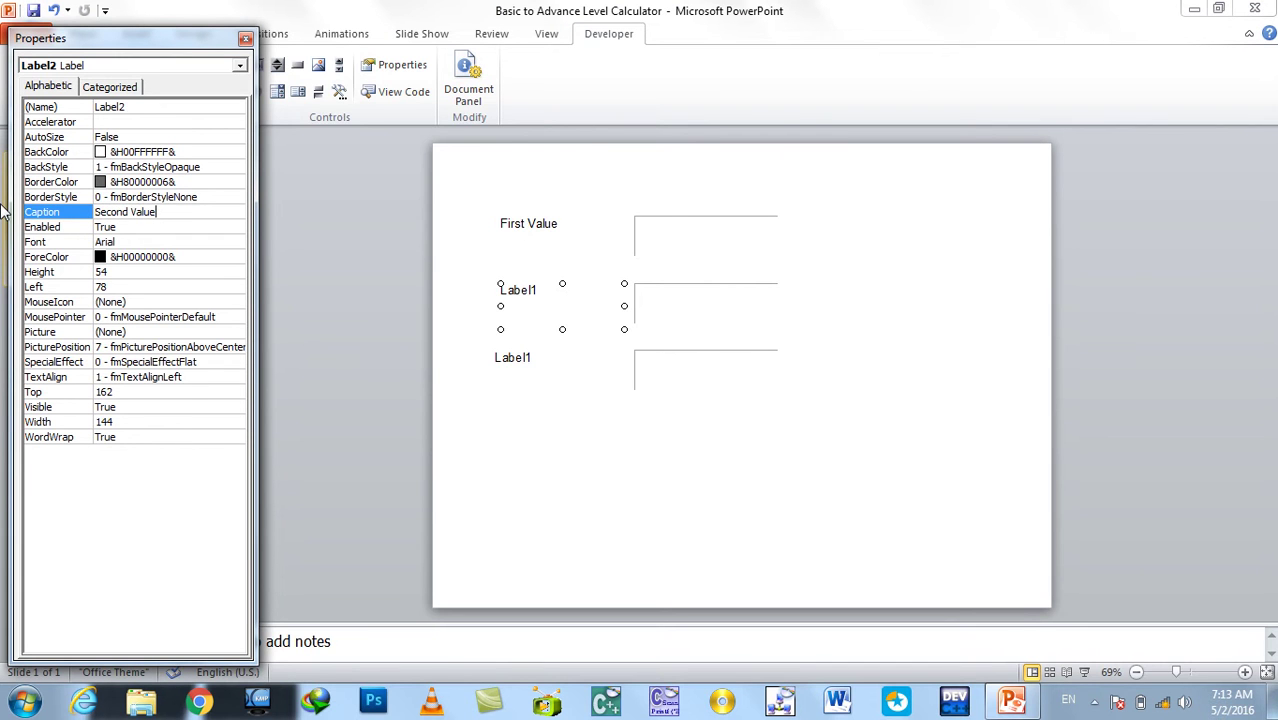
{"action": "left_click", "coordinate": [513, 369]}
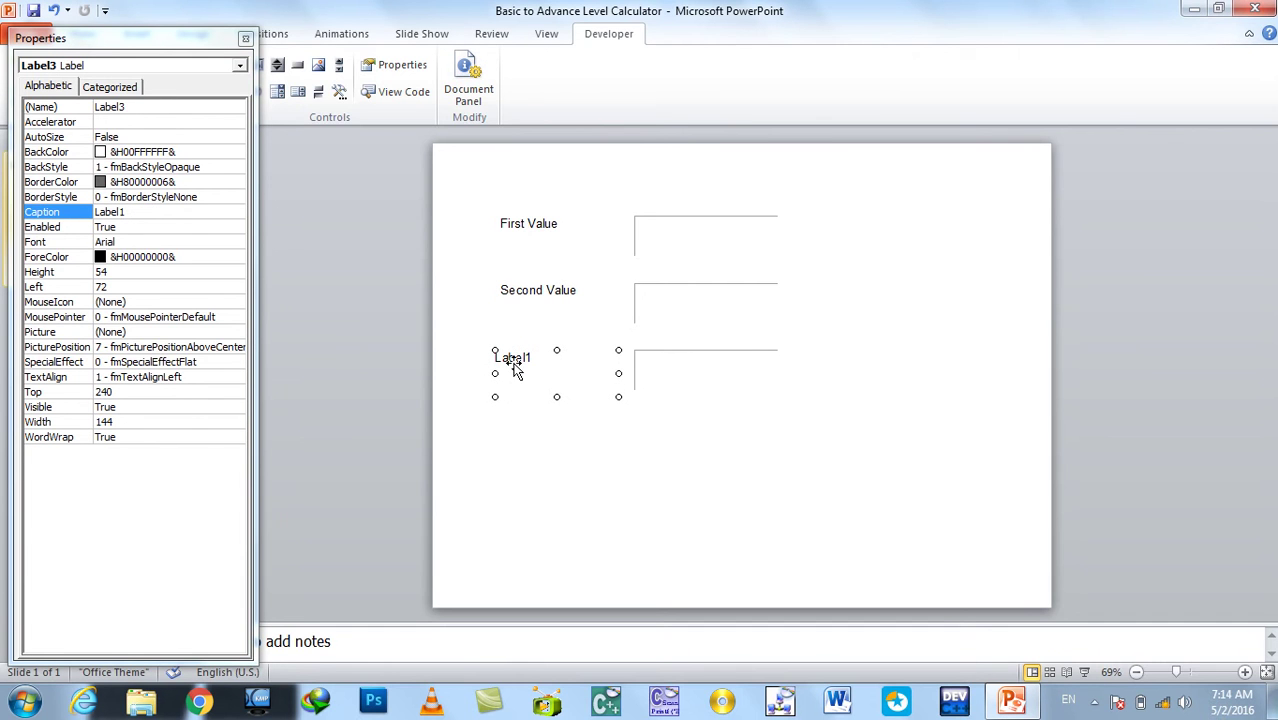
{"action": "left_click_drag", "start_coordinate": [155, 213], "coordinate": [3, 168]}
{"action": "type", "text": "Result"}
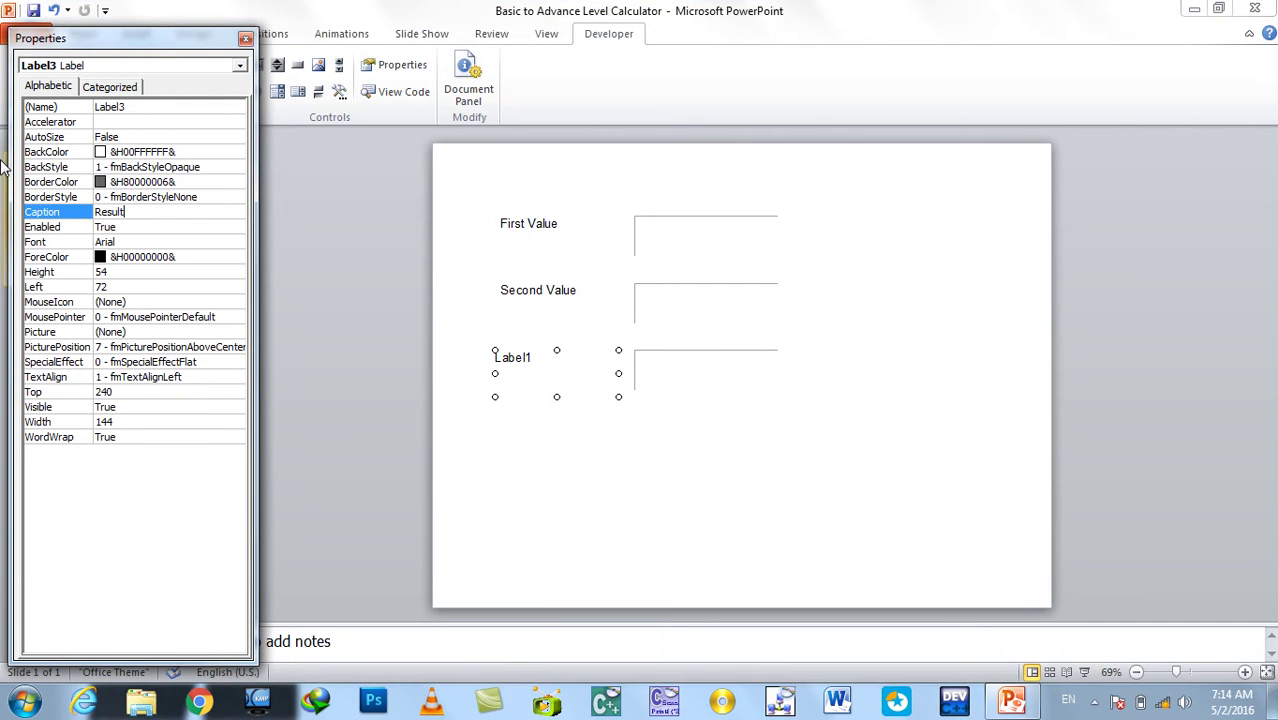
{"action": "left_click", "coordinate": [246, 38]}
Give the Second Value label a bold 16 pt font through its Font property
{"action": "left_click", "coordinate": [330, 205]}
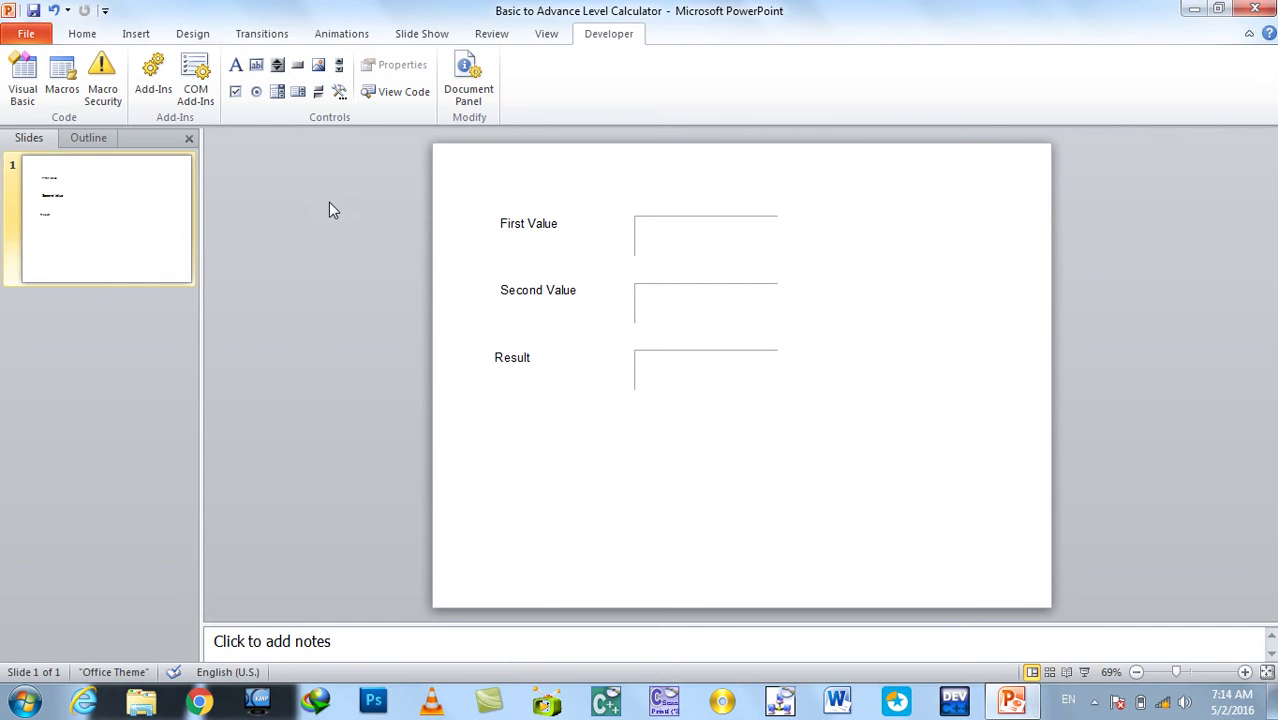
{"action": "mouse_move", "coordinate": [443, 217]}
{"action": "left_mouse_down"}
{"action": "mouse_move", "coordinate": [568, 408]}
{"action": "mouse_move", "coordinate": [558, 418]}
{"action": "left_mouse_up"}
{"action": "left_click", "coordinate": [505, 224]}
{"action": "left_click", "coordinate": [545, 290], "text": "shift"}
{"action": "left_click", "coordinate": [530, 352], "text": "shift"}
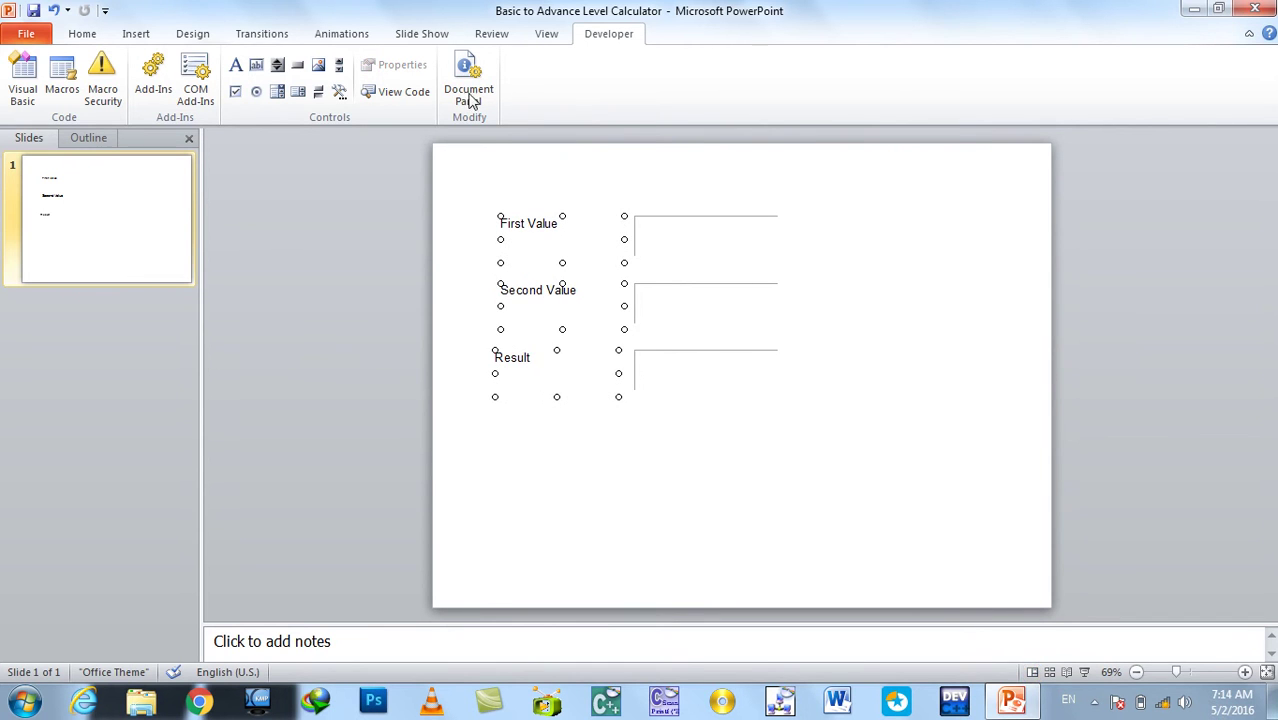
{"action": "left_click", "coordinate": [382, 220]}
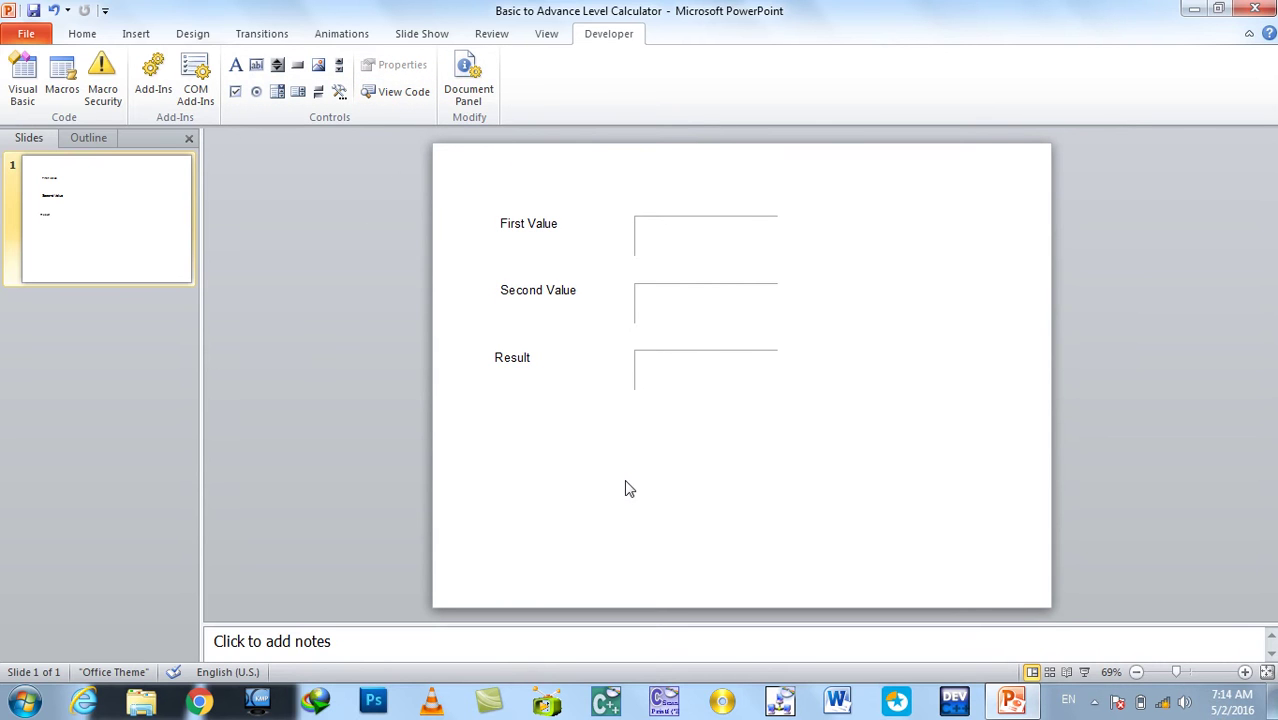
{"action": "left_click", "coordinate": [545, 292]}
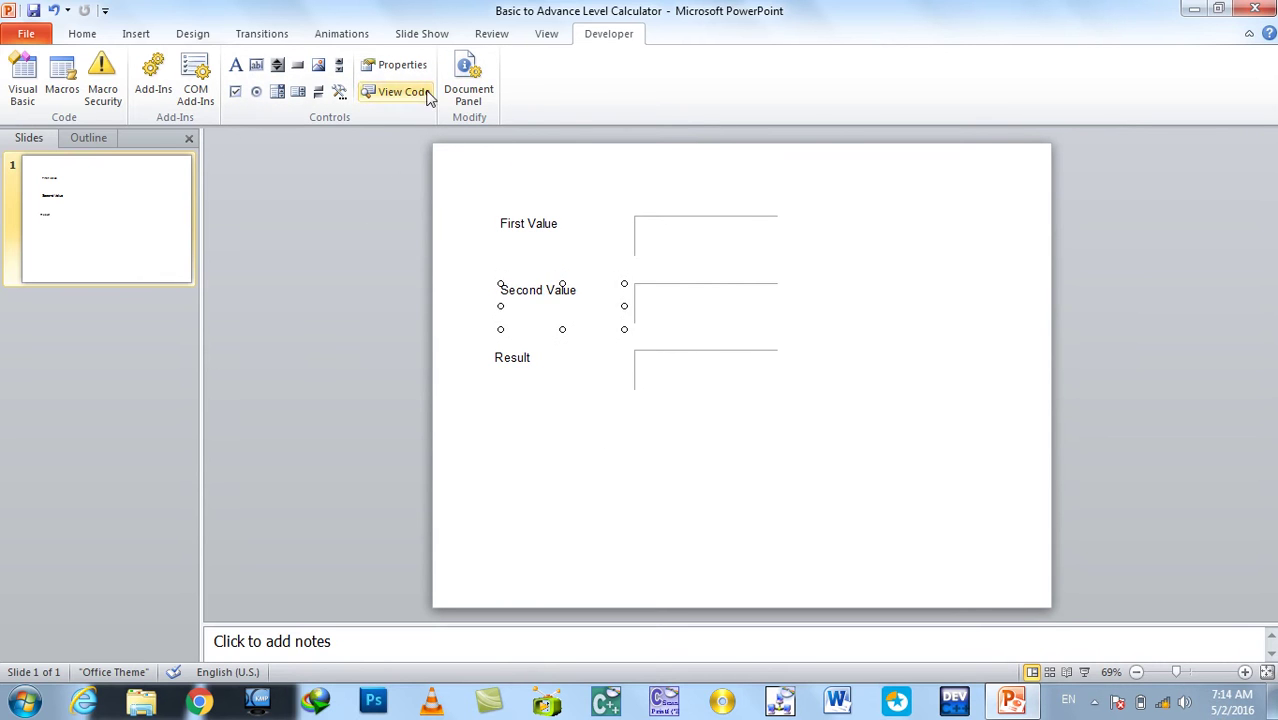
{"action": "left_click", "coordinate": [400, 65]}
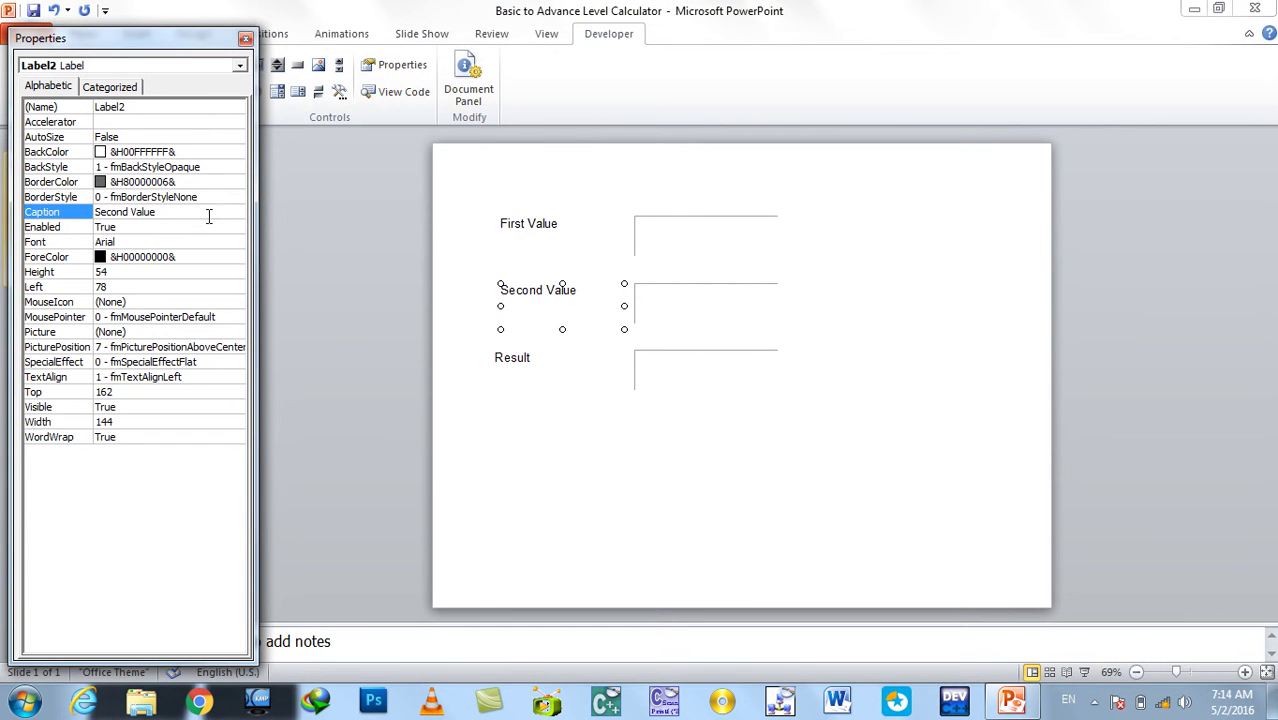
{"action": "left_click", "coordinate": [130, 243]}
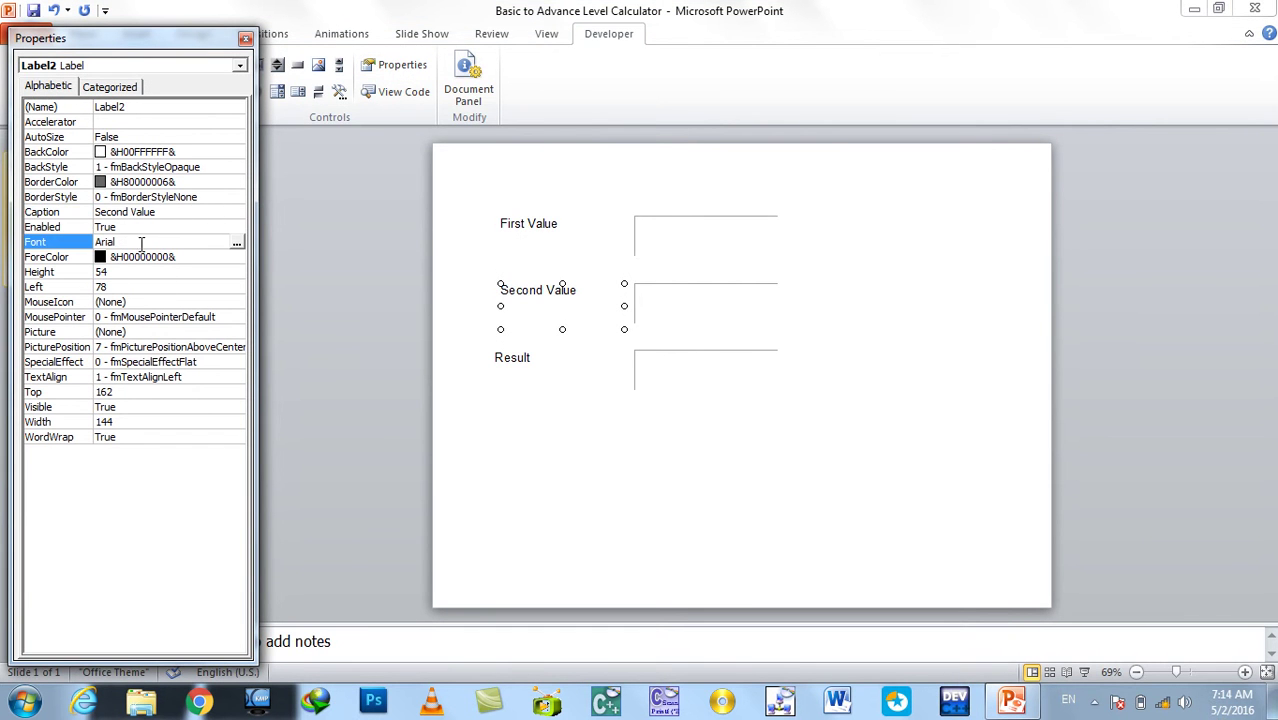
{"action": "left_click", "coordinate": [237, 244]}
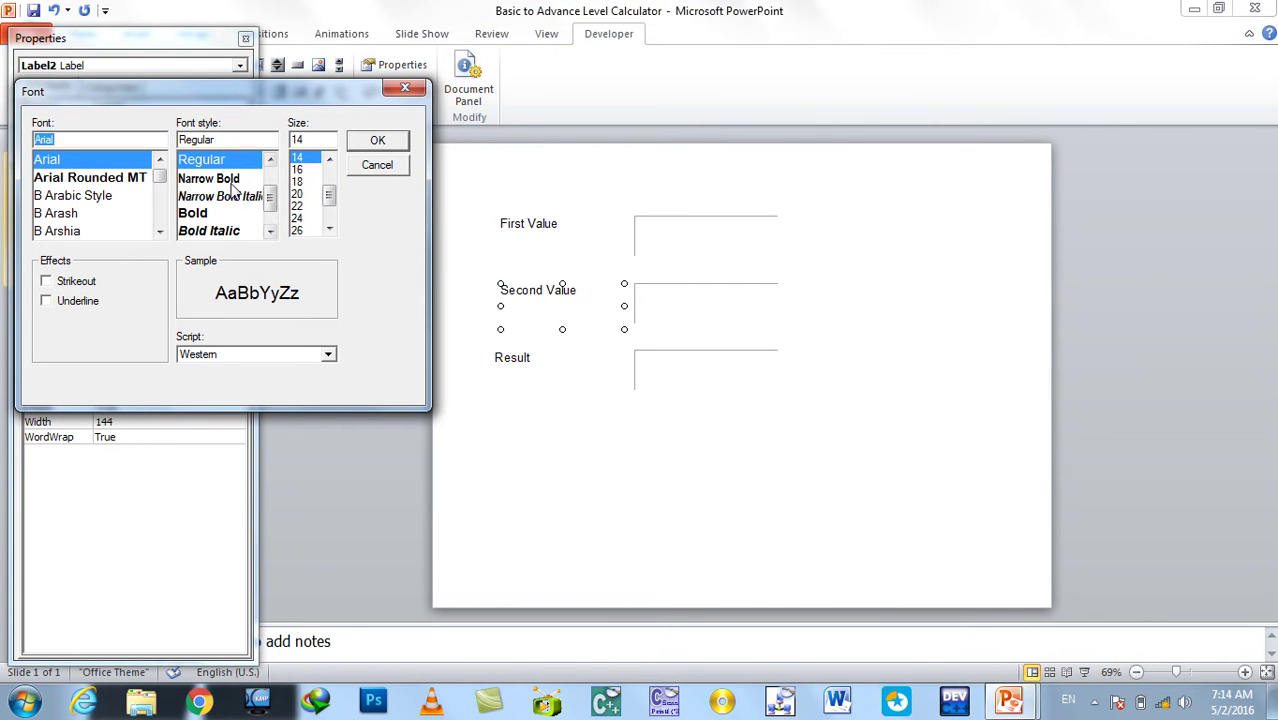
{"action": "left_click", "coordinate": [300, 169]}
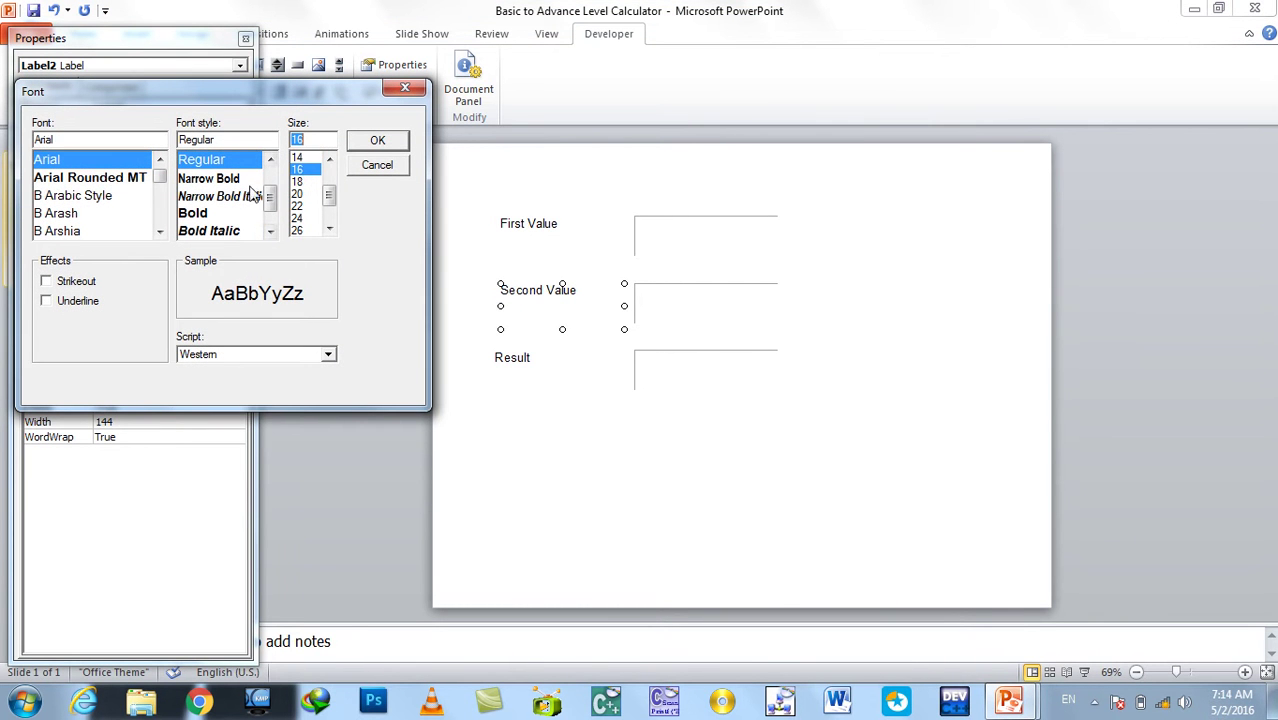
{"action": "left_click", "coordinate": [243, 182]}
{"action": "left_click", "coordinate": [236, 213]}
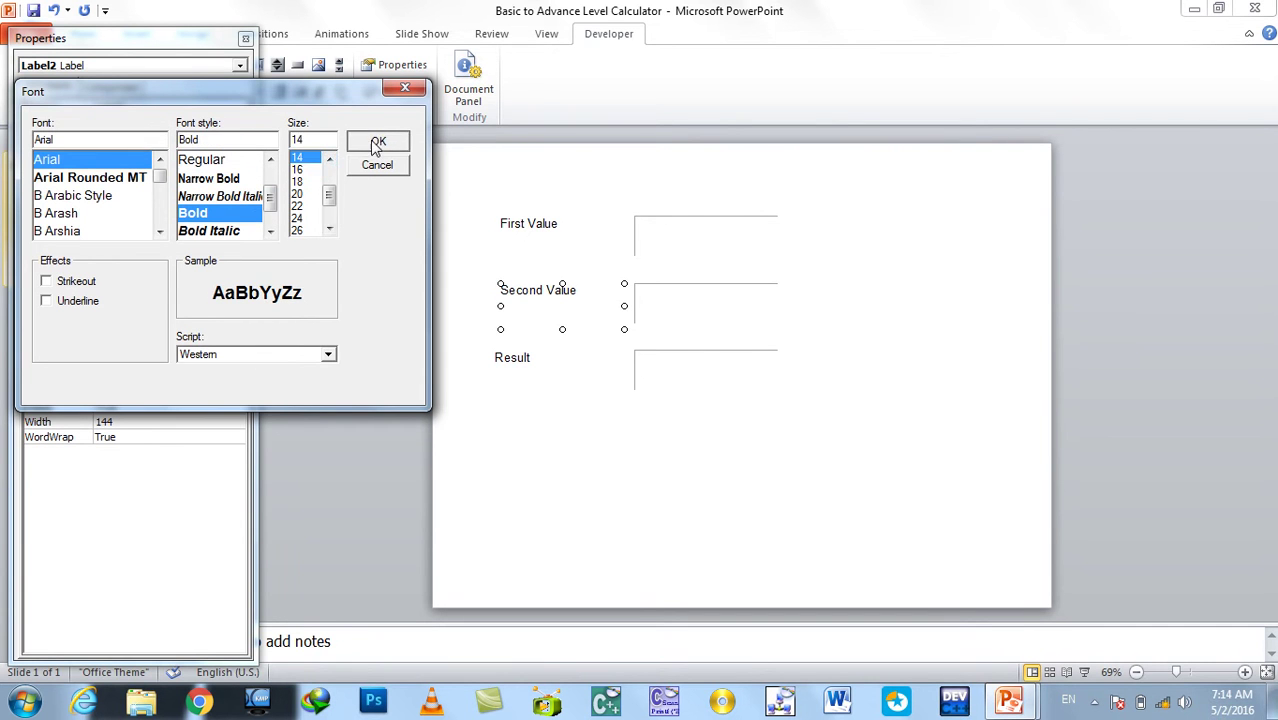
{"action": "left_click", "coordinate": [372, 139]}
Make the First Value and Result labels bold, settling on size 14
{"action": "left_click", "coordinate": [517, 228]}
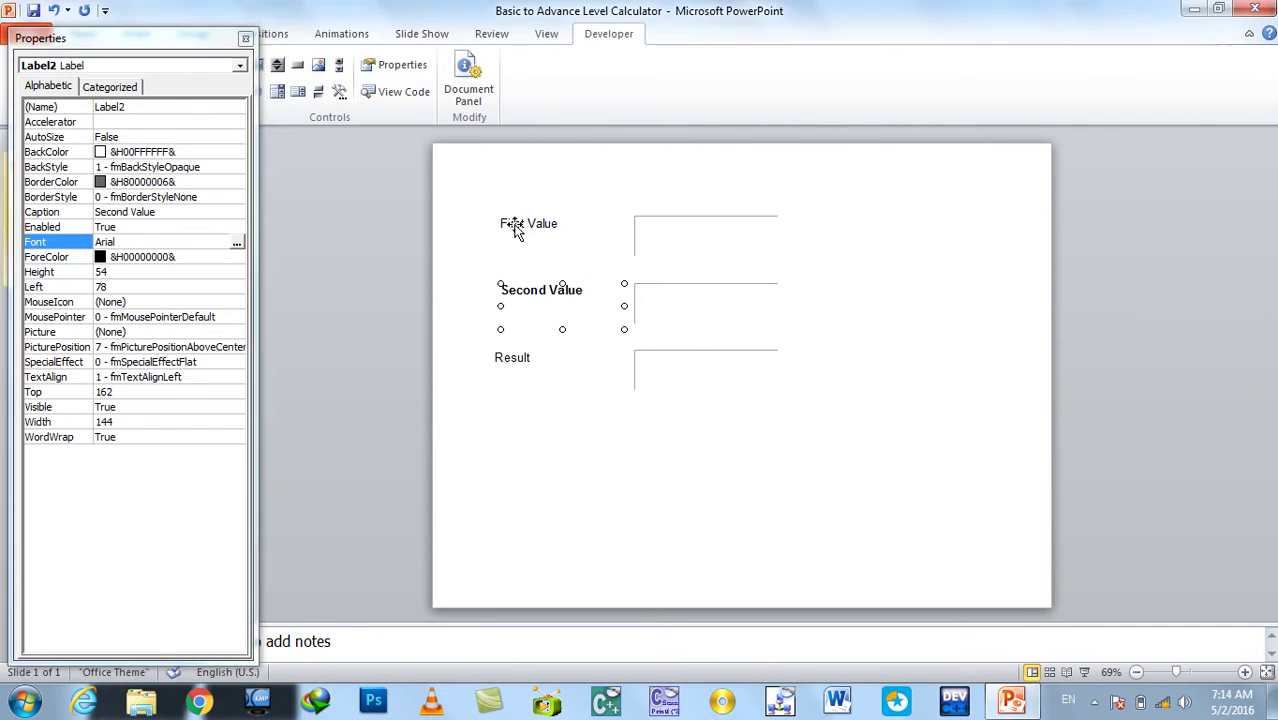
{"action": "left_click", "coordinate": [519, 228]}
{"action": "left_click", "coordinate": [522, 362], "text": "shift"}
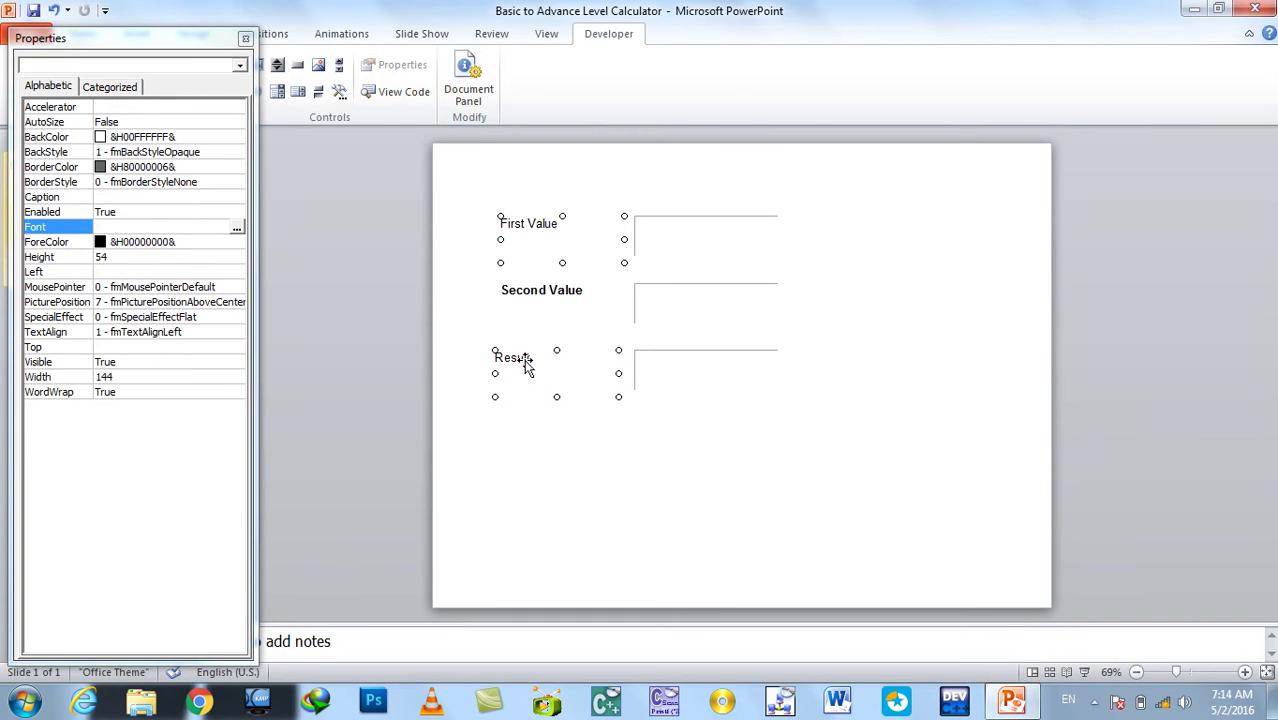
{"action": "left_click", "coordinate": [237, 228]}
{"action": "left_click", "coordinate": [193, 213]}
{"action": "left_click", "coordinate": [329, 159]}
{"action": "left_click", "coordinate": [298, 158]}
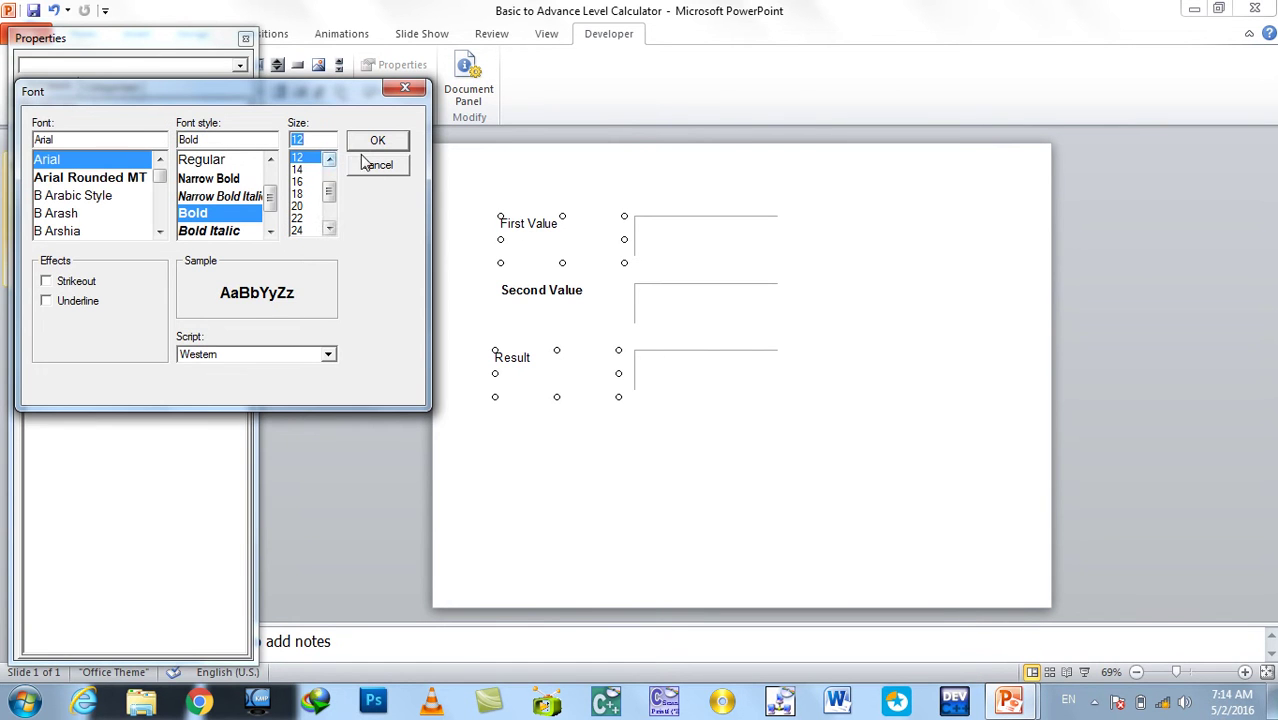
{"action": "left_click", "coordinate": [370, 146]}
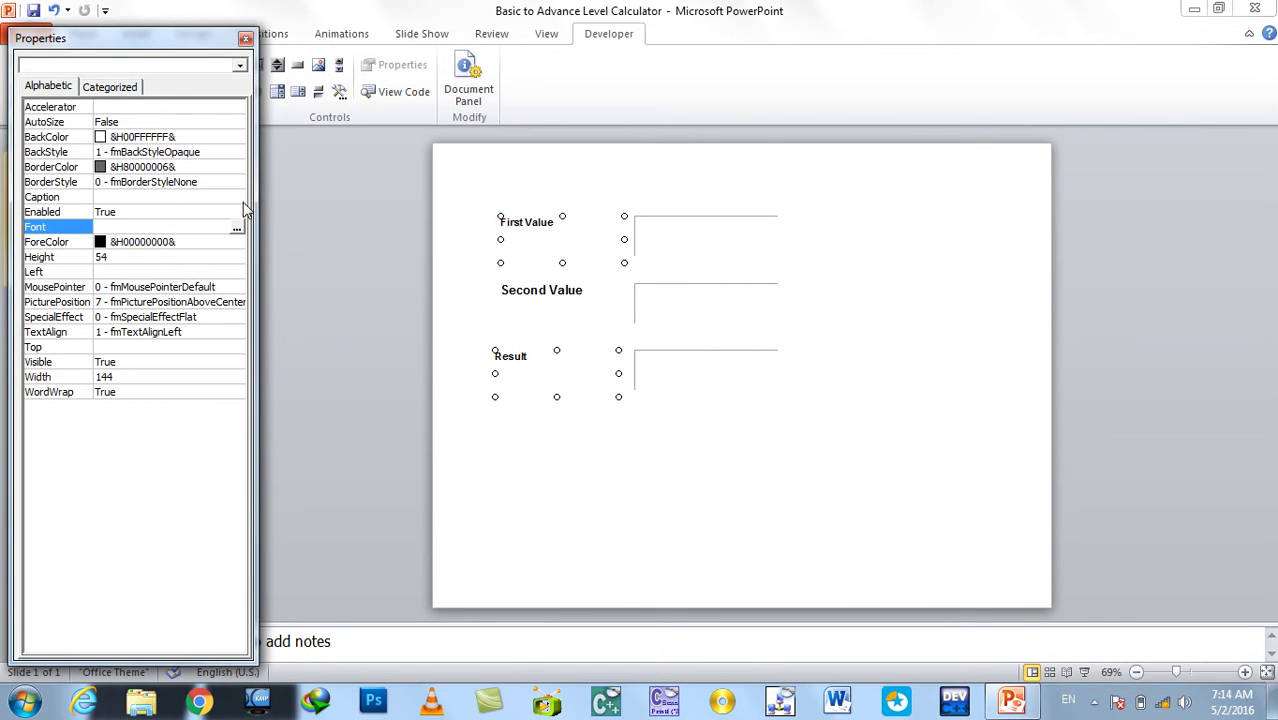
{"action": "left_click", "coordinate": [236, 229]}
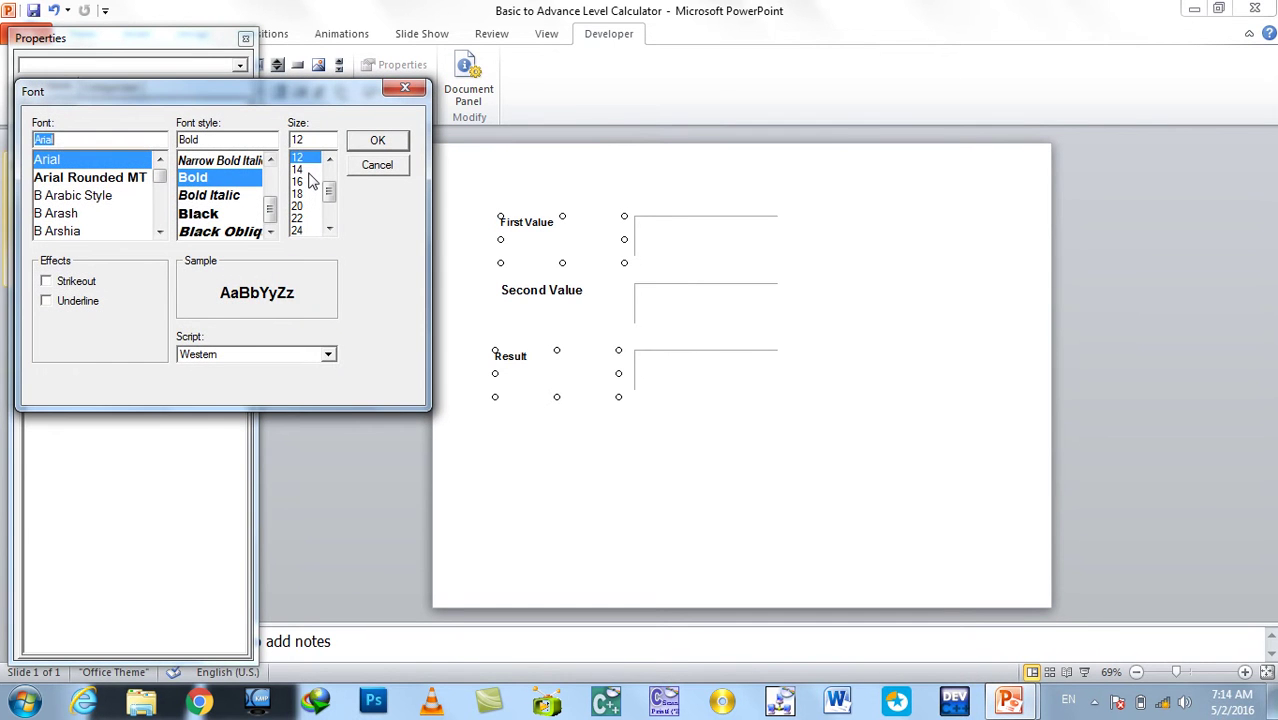
{"action": "left_click", "coordinate": [304, 170]}
{"action": "left_click", "coordinate": [379, 143]}
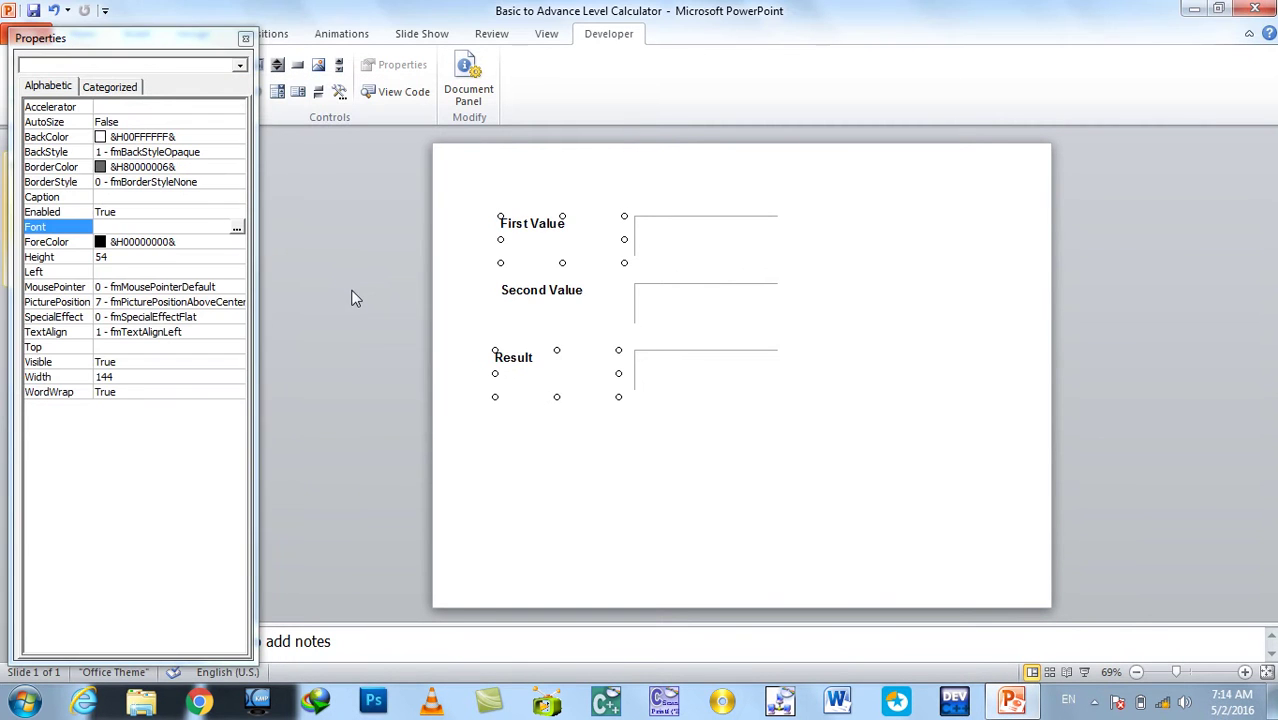
{"action": "left_click", "coordinate": [371, 261]}
Paste a duplicate of the First Value label, move it to the top, then delete it
{"action": "left_click", "coordinate": [530, 224]}
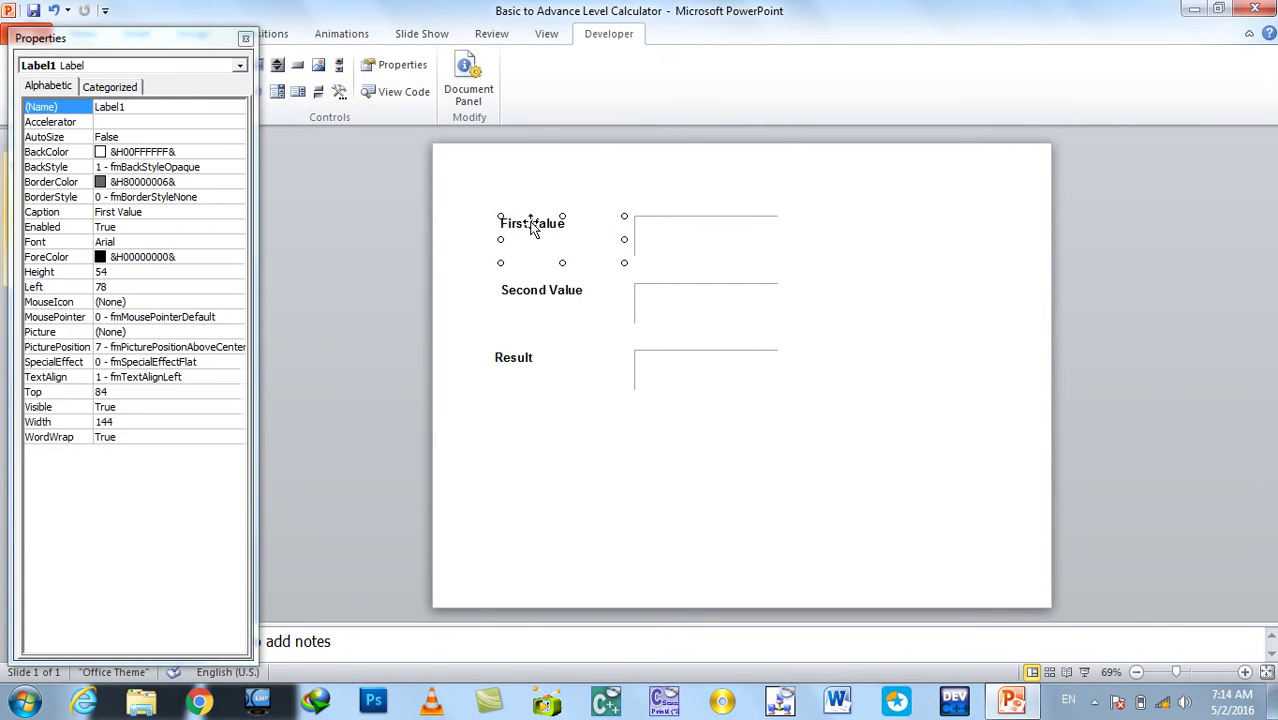
{"action": "key", "text": "ctrl+c"}
{"action": "key", "text": "ctrl+v"}
{"action": "left_click_drag", "start_coordinate": [547, 234], "coordinate": [624, 166]}
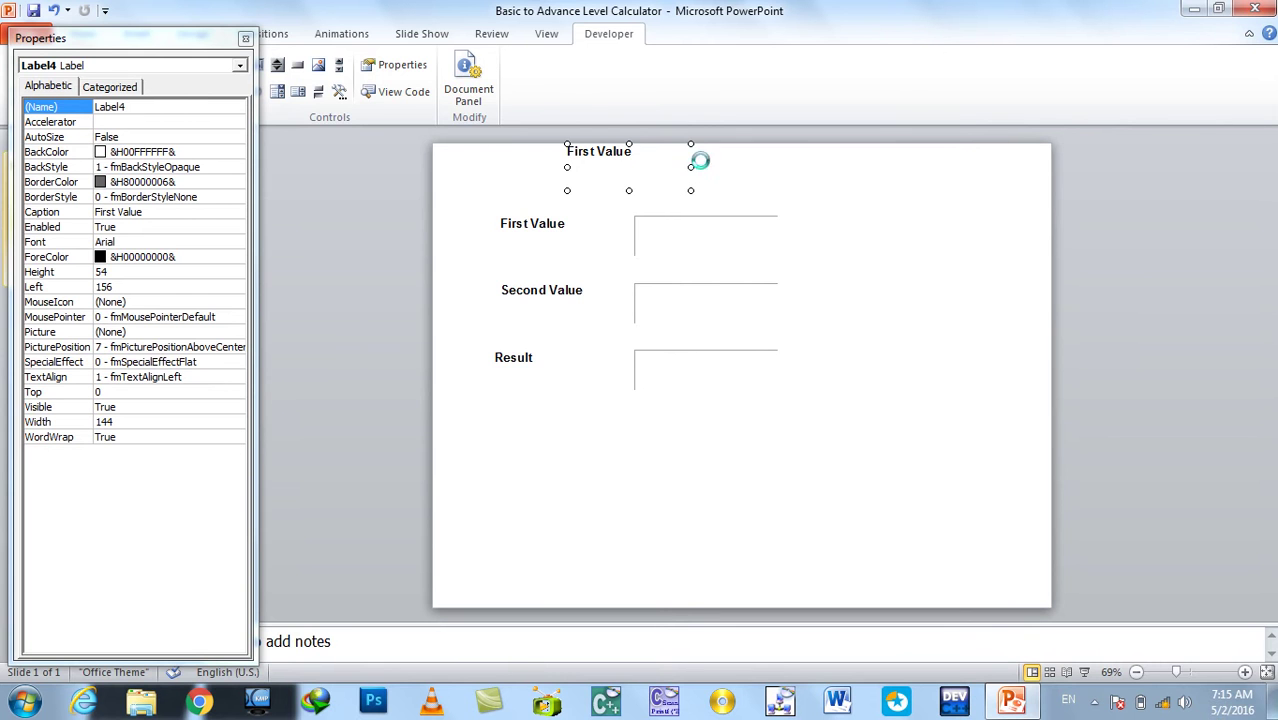
{"action": "key", "text": "Delete"}
Draw a blue rounded rectangle across the top of the slide
{"action": "left_click", "coordinate": [245, 38]}
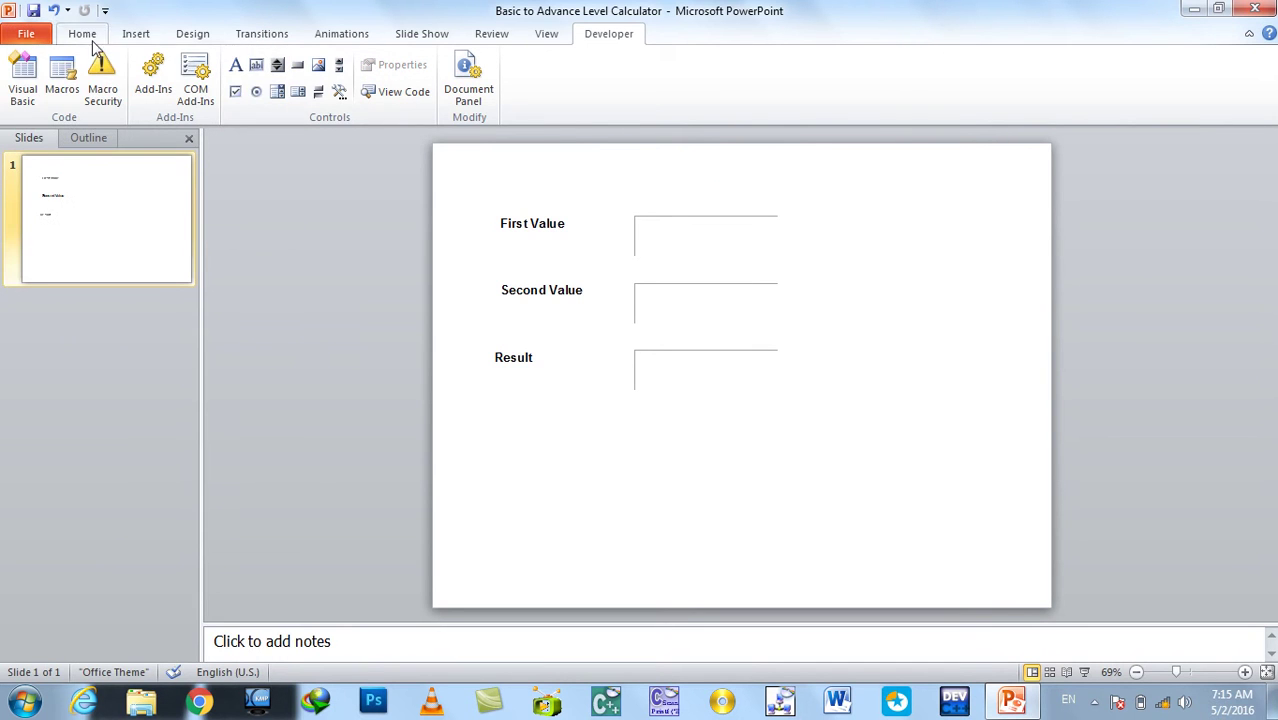
{"action": "left_click", "coordinate": [136, 34]}
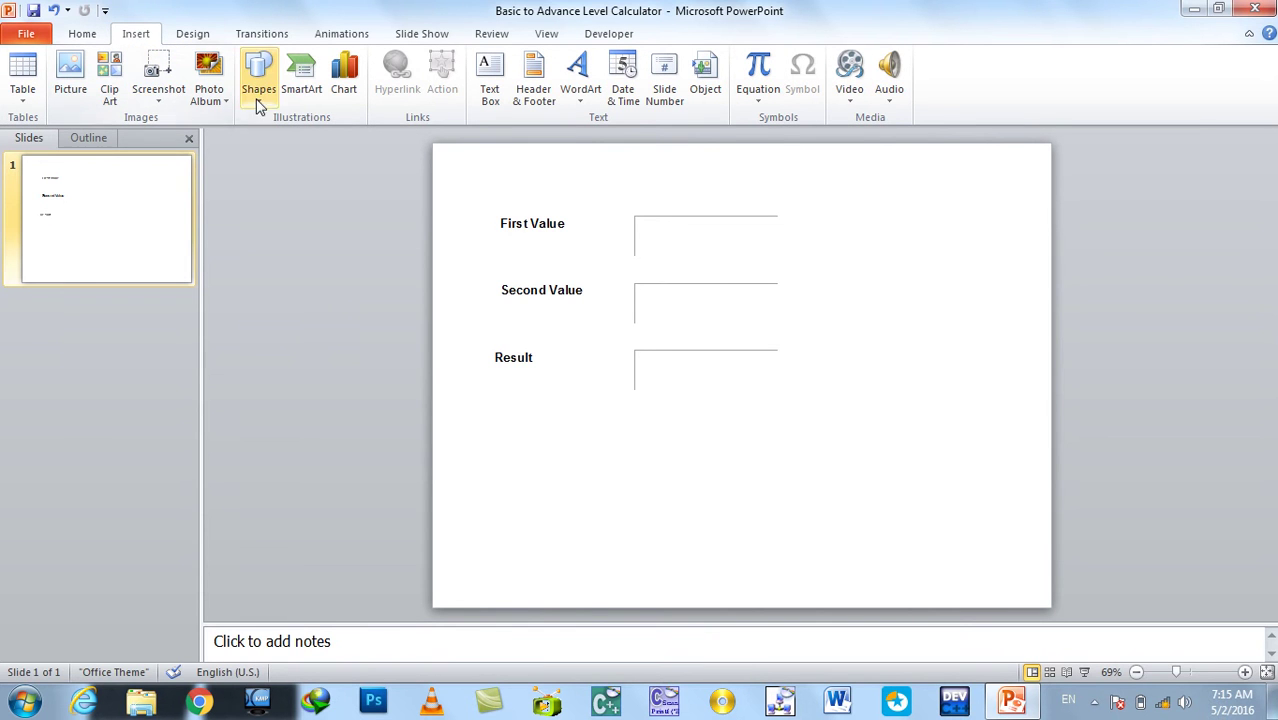
{"action": "left_click", "coordinate": [258, 78]}
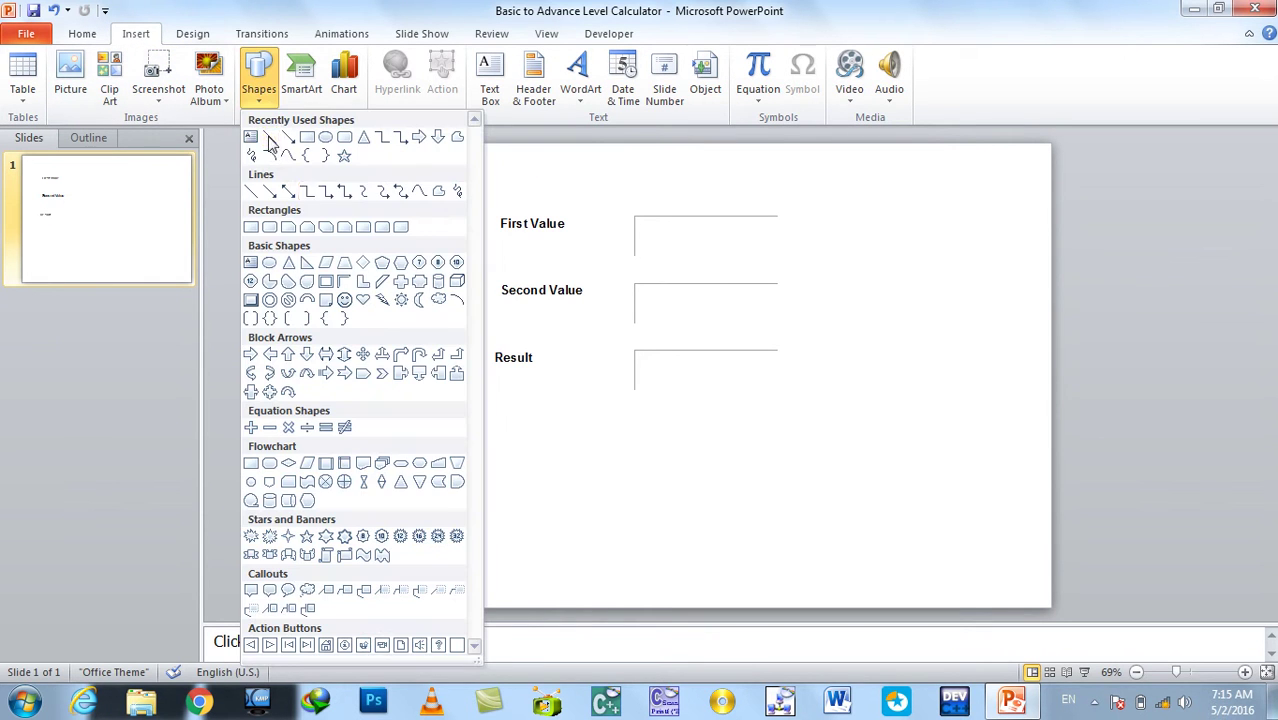
{"action": "left_click", "coordinate": [343, 138]}
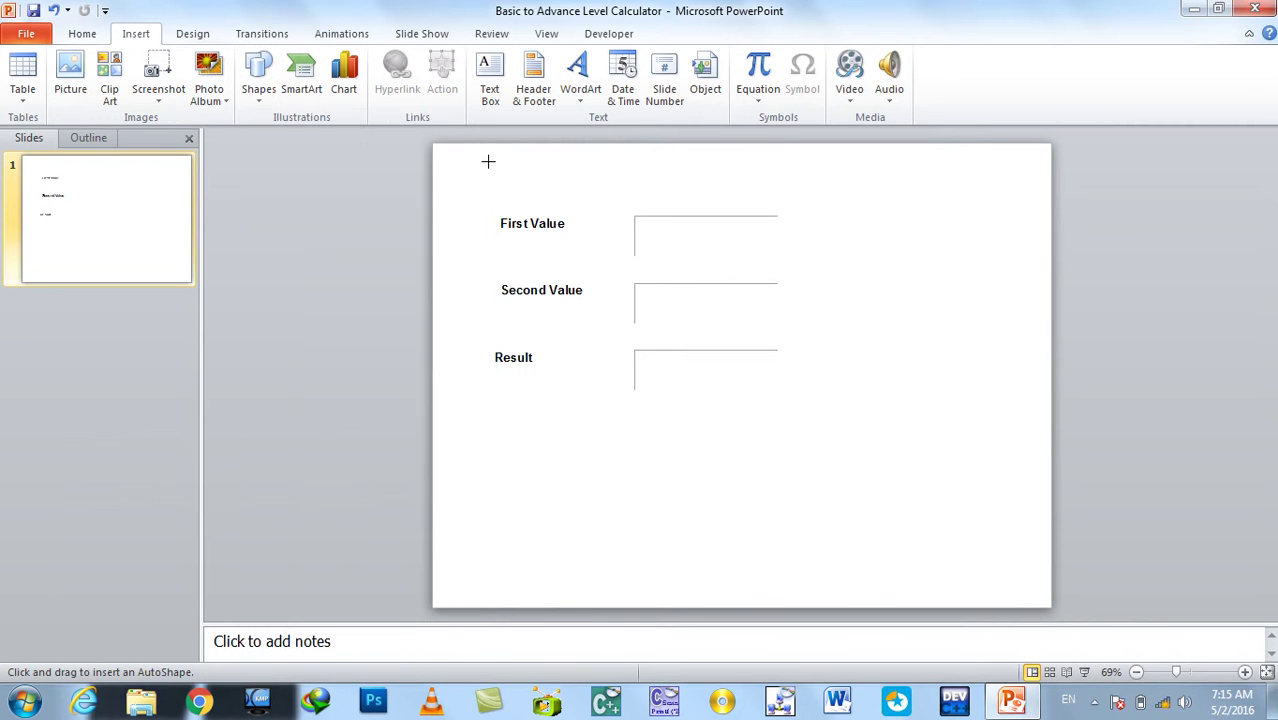
{"action": "left_click_drag", "start_coordinate": [489, 160], "coordinate": [1005, 195]}
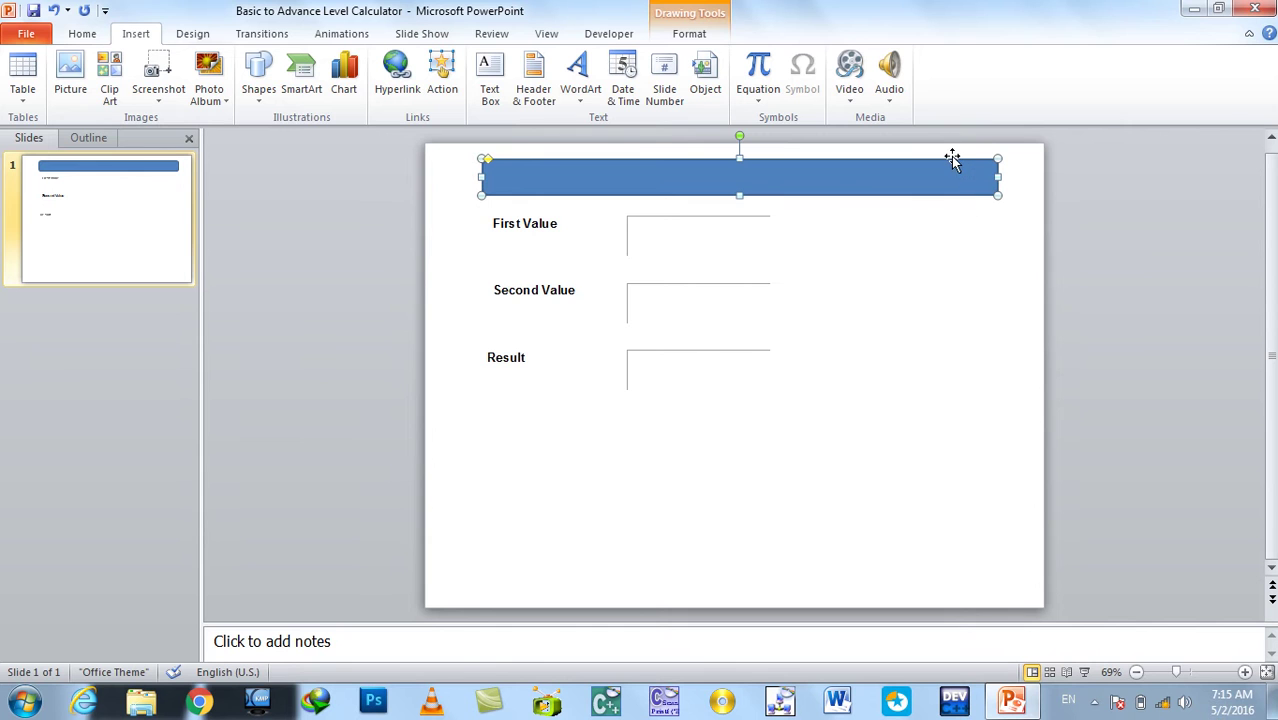
Type 'Calculator Created using Macro and Developer tab' into the rounded rectangle
{"action": "right_click", "coordinate": [950, 173]}
{"action": "left_click", "coordinate": [1031, 272]}
{"action": "type", "text": "Ca"}
{"action": "type", "text": "alculatr"}
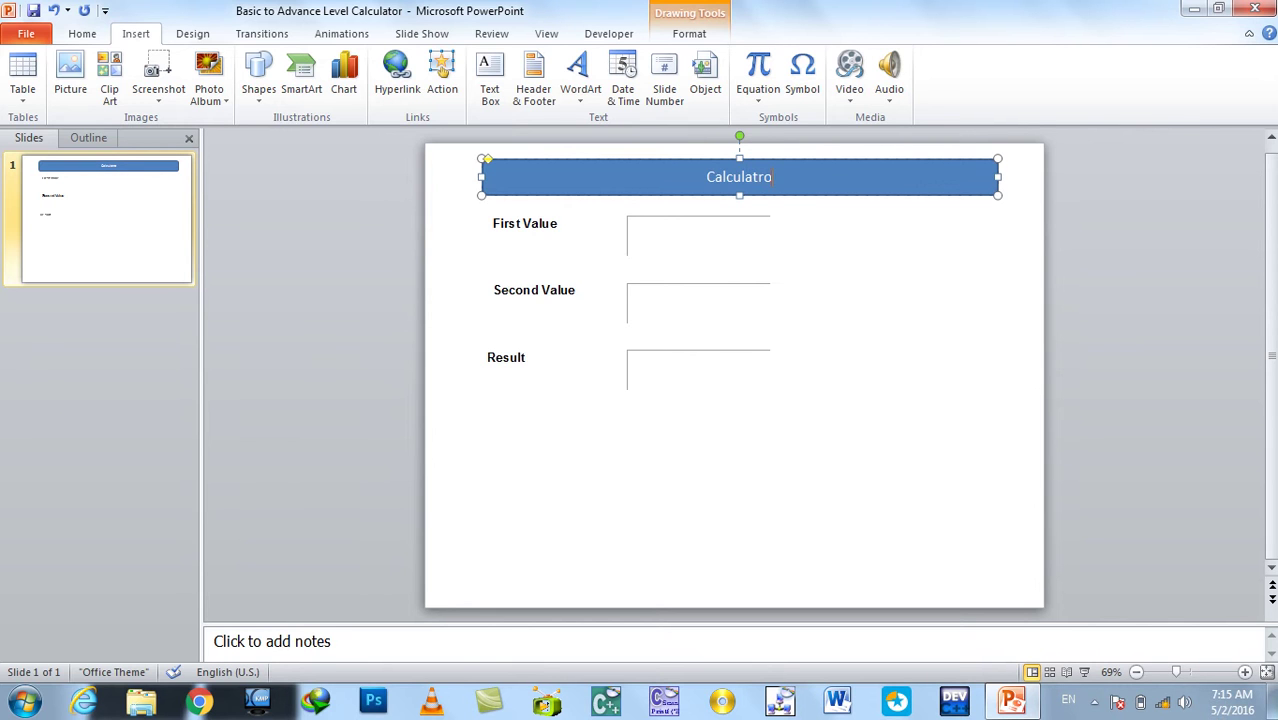
{"action": "key", "text": "BackSpace"}
{"action": "type", "text": "or Created in"}
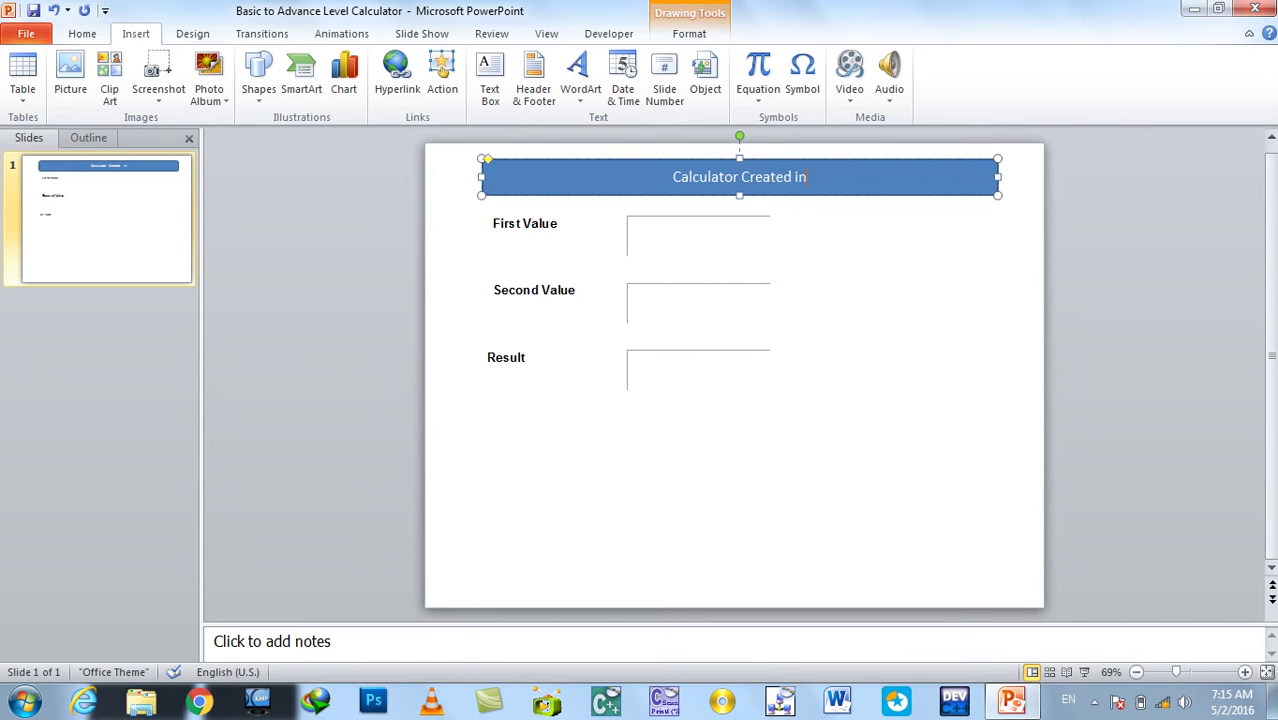
{"action": "type", "text": " us"}
{"action": "key", "text": "BackSpace"}
{"action": "key", "text": "BackSpace"}
{"action": "key", "text": "BackSpace"}
{"action": "key", "text": "BackSpace"}
{"action": "key", "text": "BackSpace"}
{"action": "key", "text": "BackSpace"}
{"action": "type", "text": "using Macro and Deve"}
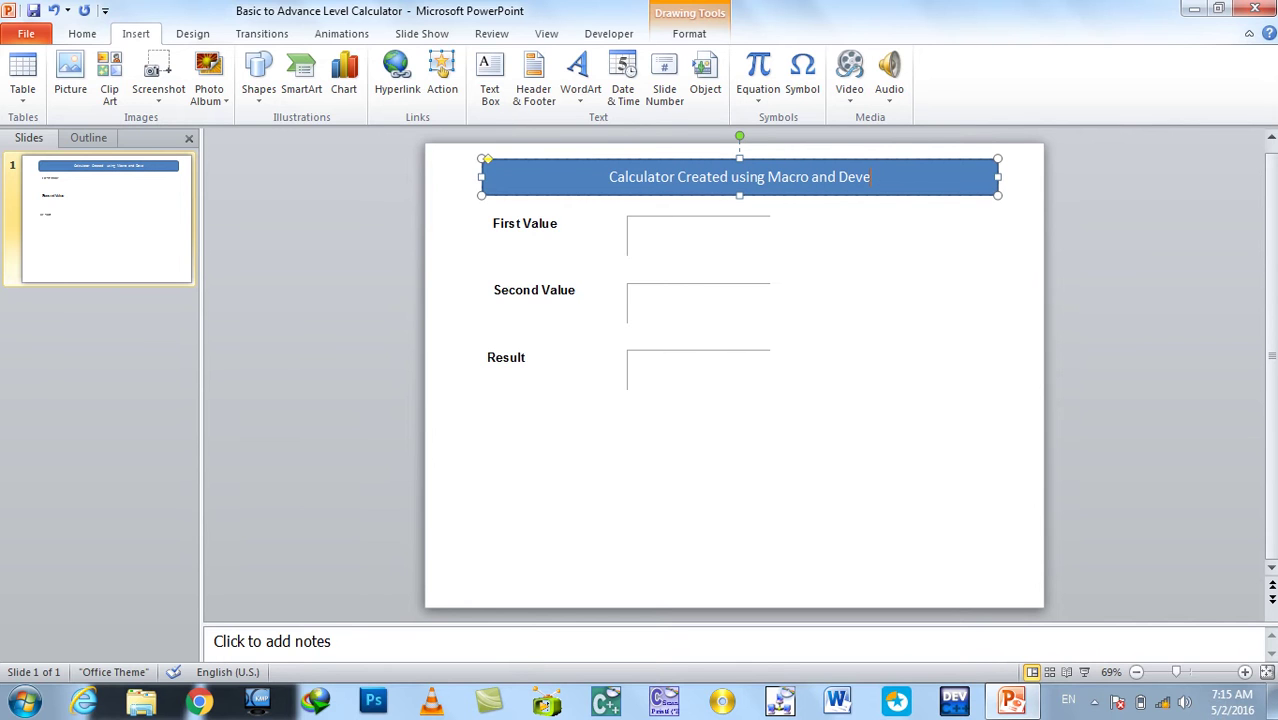
{"action": "type", "text": "loper"}
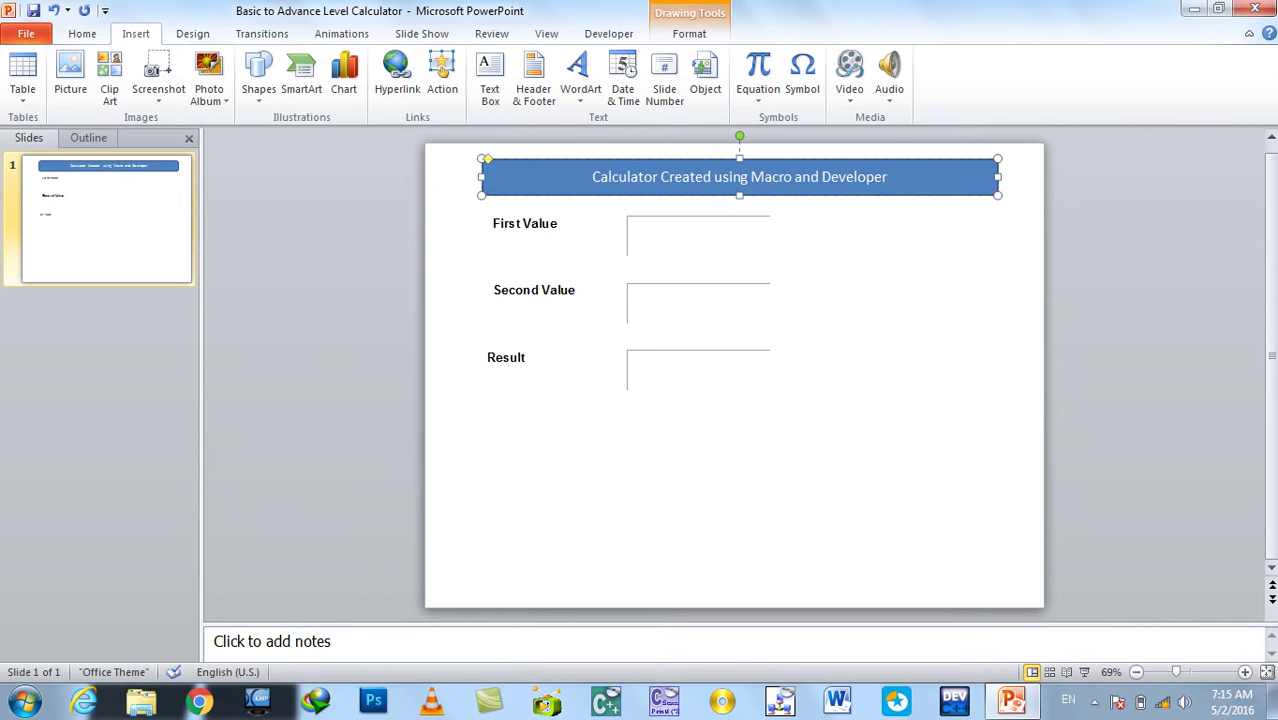
{"action": "type", "text": " tab"}
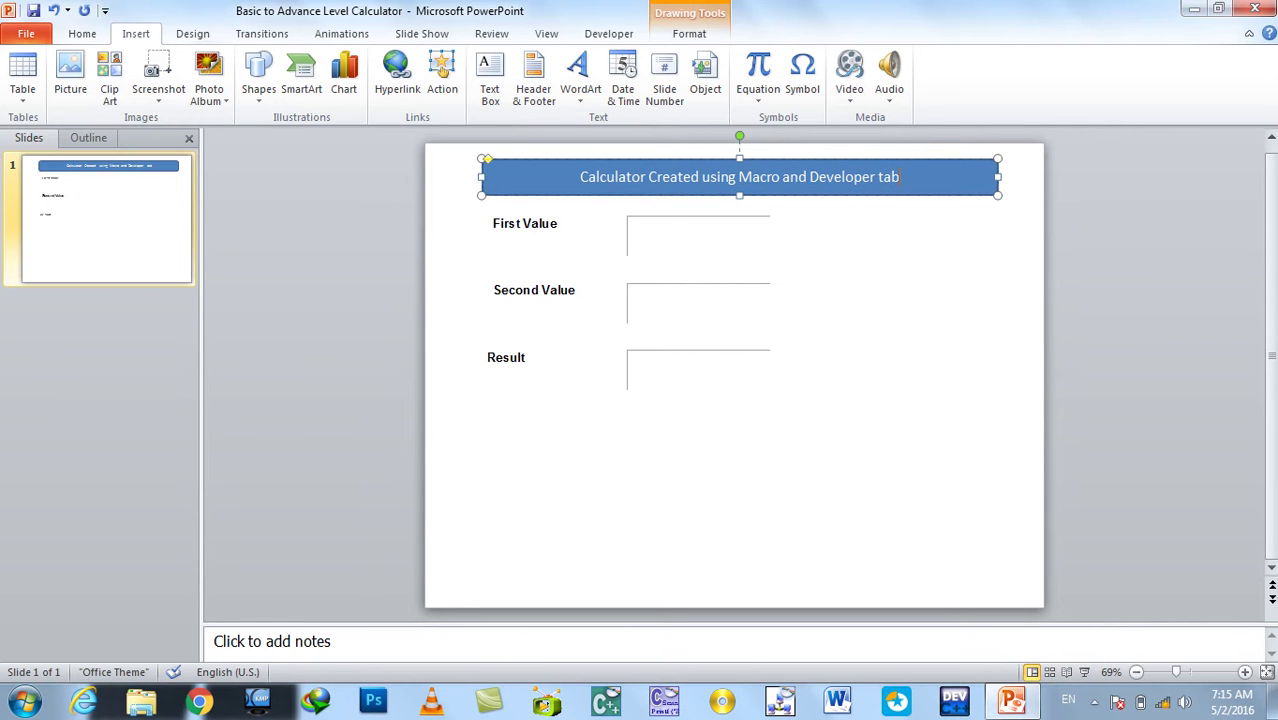
Enlarge the heading text to fill one line and make the banner slightly taller
{"action": "left_click", "coordinate": [1083, 211]}
{"action": "left_click", "coordinate": [905, 176]}
{"action": "double_click", "coordinate": [842, 176]}
{"action": "triple_click", "coordinate": [842, 176]}
{"action": "key", "text": "ctrl+shift+period"}
{"action": "key", "text": "ctrl+shift+period"}
{"action": "key", "text": "ctrl+shift+period"}
{"action": "key", "text": "ctrl+shift+period"}
{"action": "key", "text": "ctrl+shift+comma"}
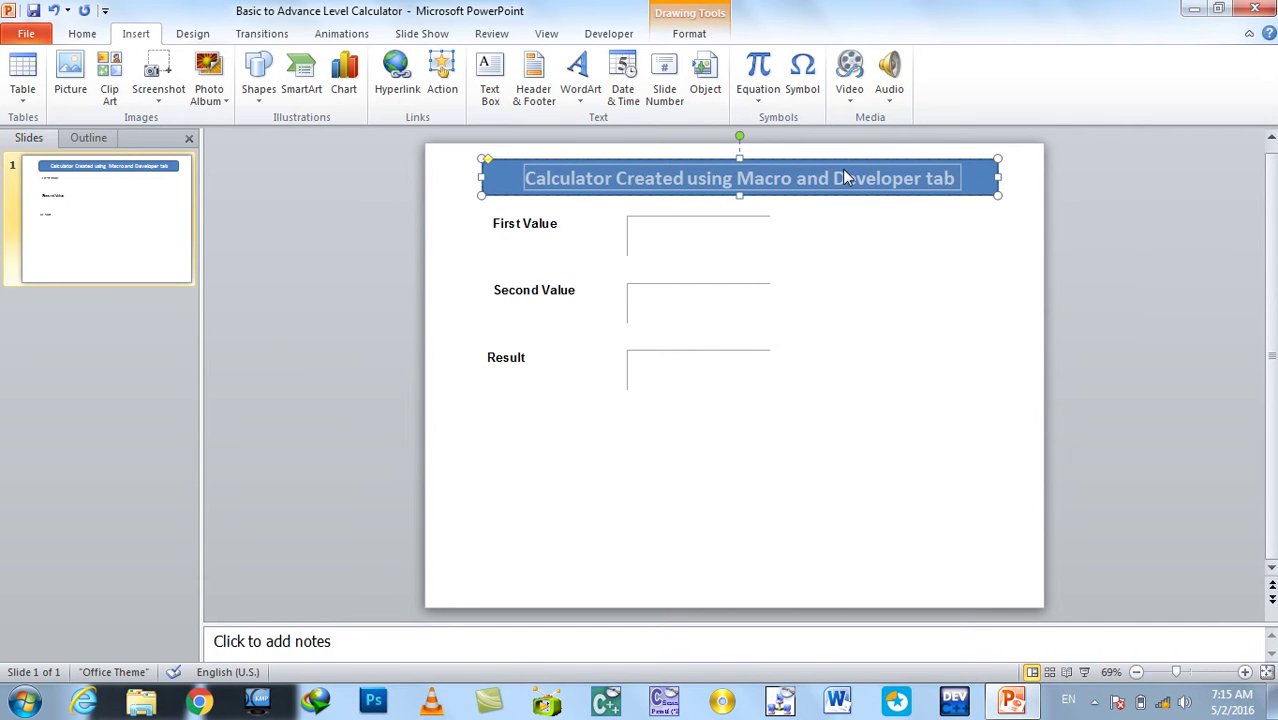
{"action": "left_click", "coordinate": [832, 178]}
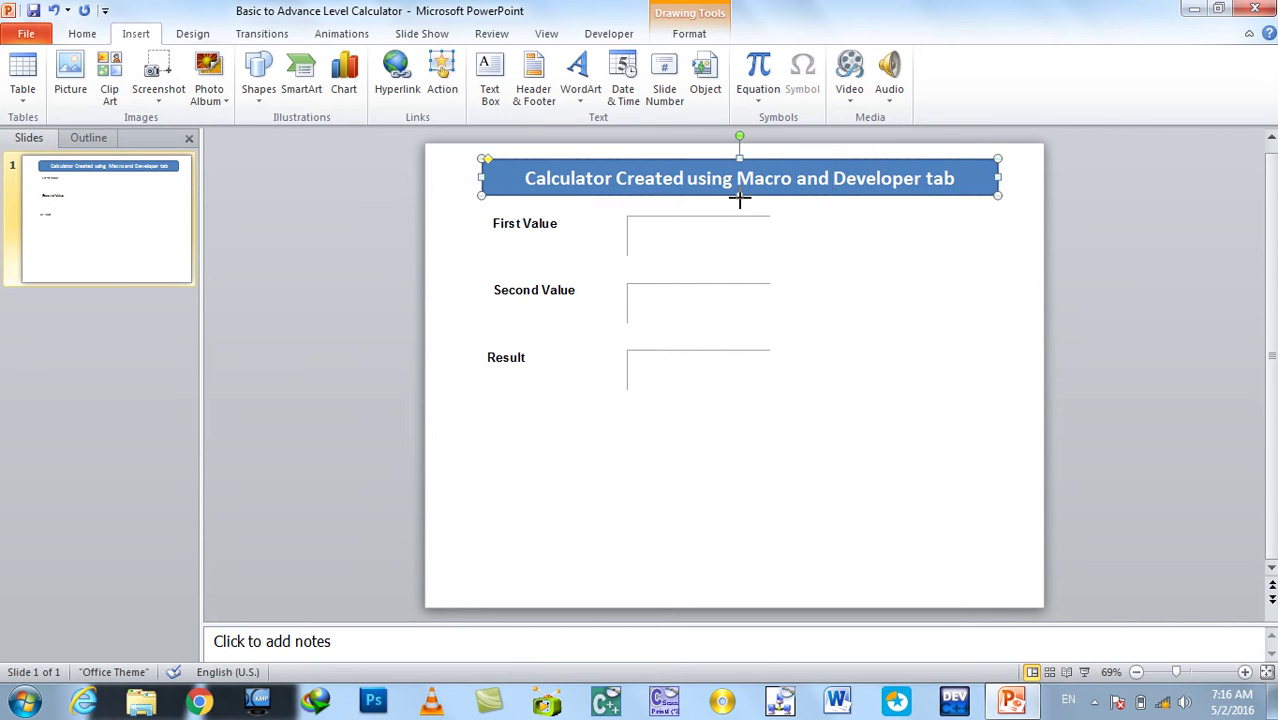
{"action": "left_click_drag", "start_coordinate": [740, 196], "coordinate": [740, 206]}
{"action": "left_click_drag", "start_coordinate": [768, 448], "coordinate": [512, 218]}
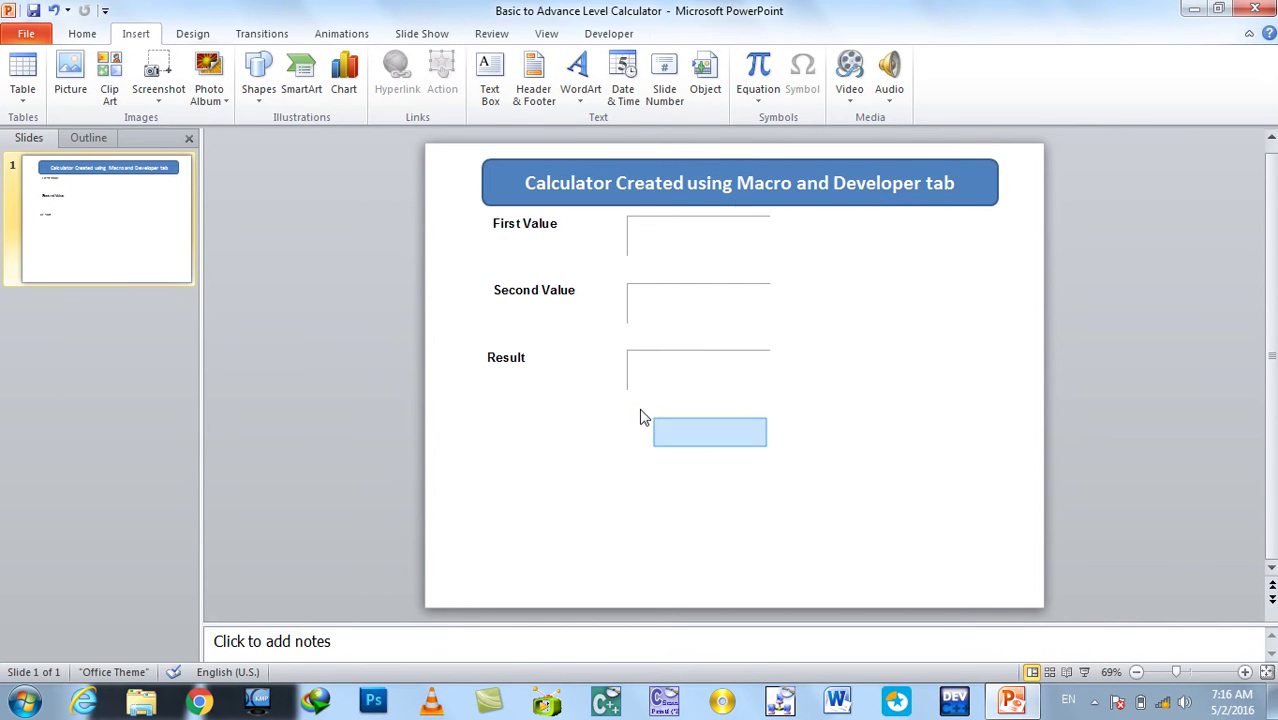
Select the First Value, Second Value and Result labels together with their three boxes
{"action": "left_click", "coordinate": [518, 226]}
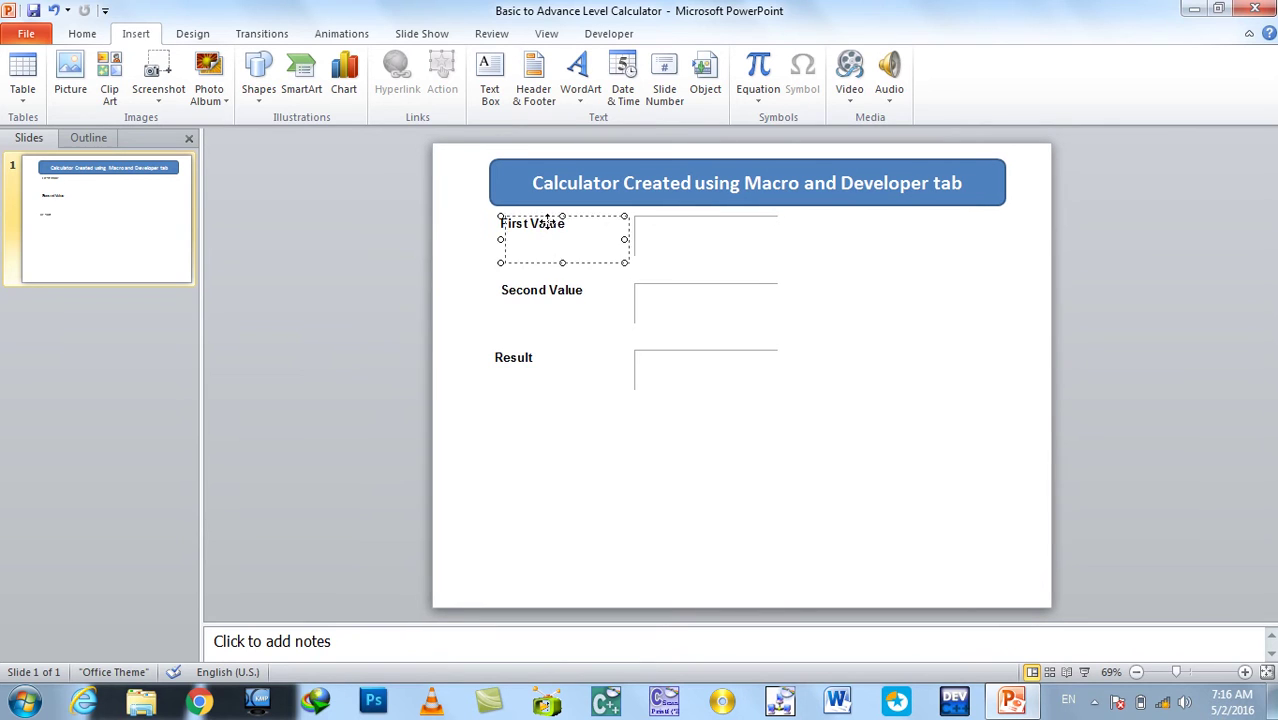
{"action": "left_click", "coordinate": [536, 294], "text": "shift"}
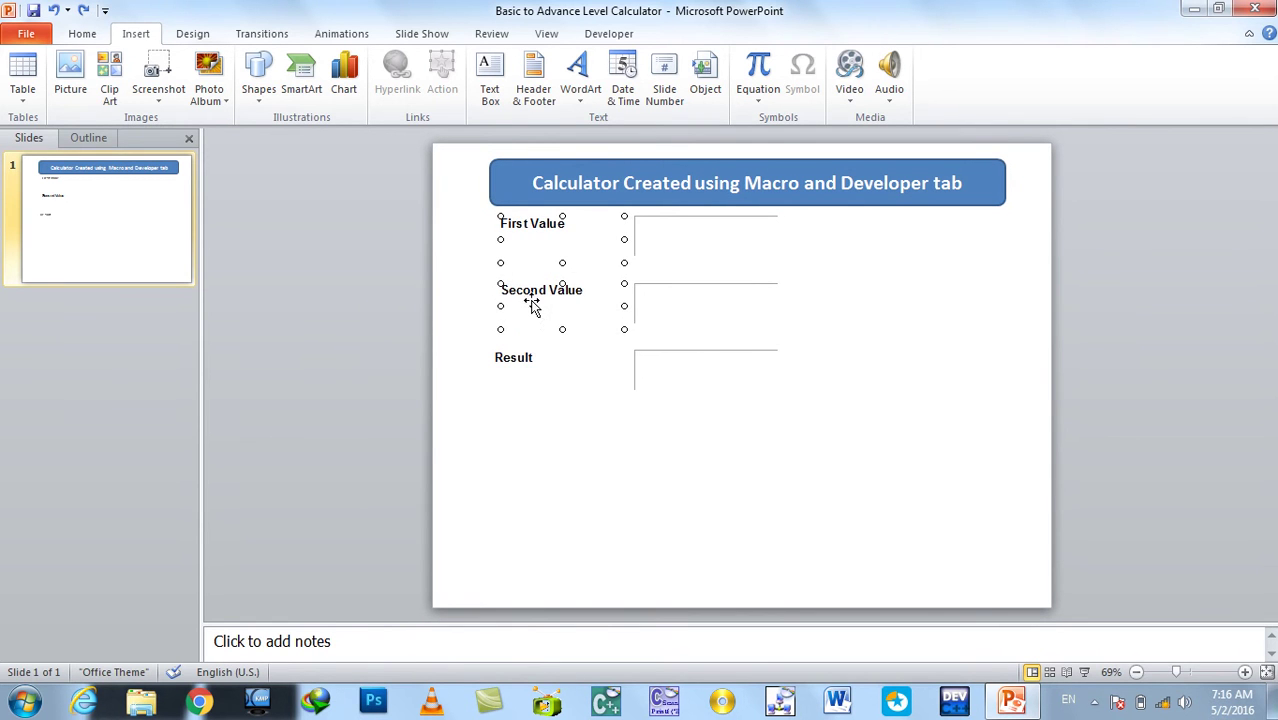
{"action": "left_click", "coordinate": [524, 360], "text": "shift"}
{"action": "left_click", "coordinate": [690, 368], "text": "shift"}
{"action": "left_click", "coordinate": [686, 320], "text": "shift"}
{"action": "left_click", "coordinate": [690, 240], "text": "shift"}
Nudge the selected labels and boxes right and down toward the slide centre
{"action": "key", "text": "Down"}
{"action": "key", "text": "Down"}
{"action": "key", "text": "Down"}
{"action": "key", "text": "Down"}
{"action": "key", "text": "Down"}
{"action": "key", "text": "Right"}
{"action": "key", "text": "Right"}
{"action": "key", "text": "Right"}
{"action": "key", "text": "Up"}
{"action": "key", "text": "Up"}
{"action": "key", "text": "Up"}
{"action": "key", "text": "Up"}
{"action": "key", "text": "Right"}
{"action": "key", "text": "Right"}
{"action": "key", "text": "Right"}
{"action": "key", "text": "Right"}
{"action": "key", "text": "Down"}
{"action": "key", "text": "Down"}
{"action": "key", "text": "Right"}
{"action": "key", "text": "Down"}
{"action": "key", "text": "Down"}
{"action": "key", "text": "Down"}
{"action": "key", "text": "Right"}
Pick the Command Button control from the Developer tab's Controls
{"action": "left_click", "coordinate": [370, 240]}
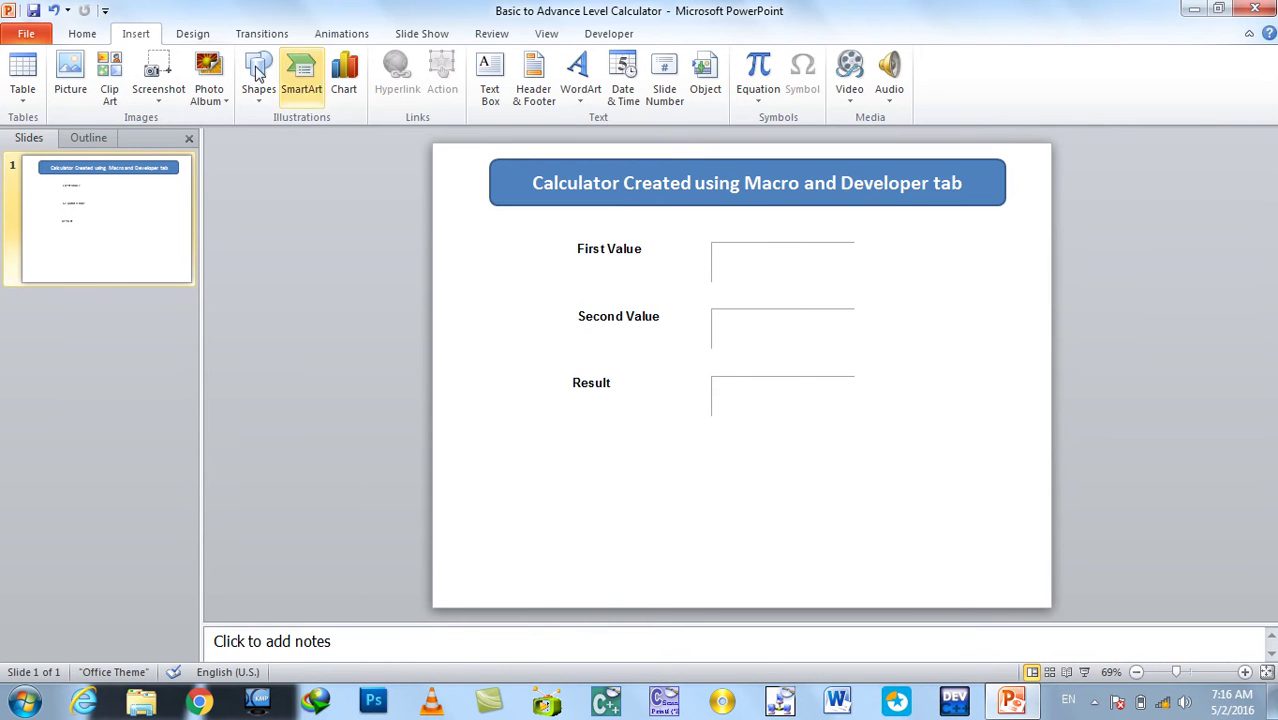
{"action": "left_click", "coordinate": [612, 38]}
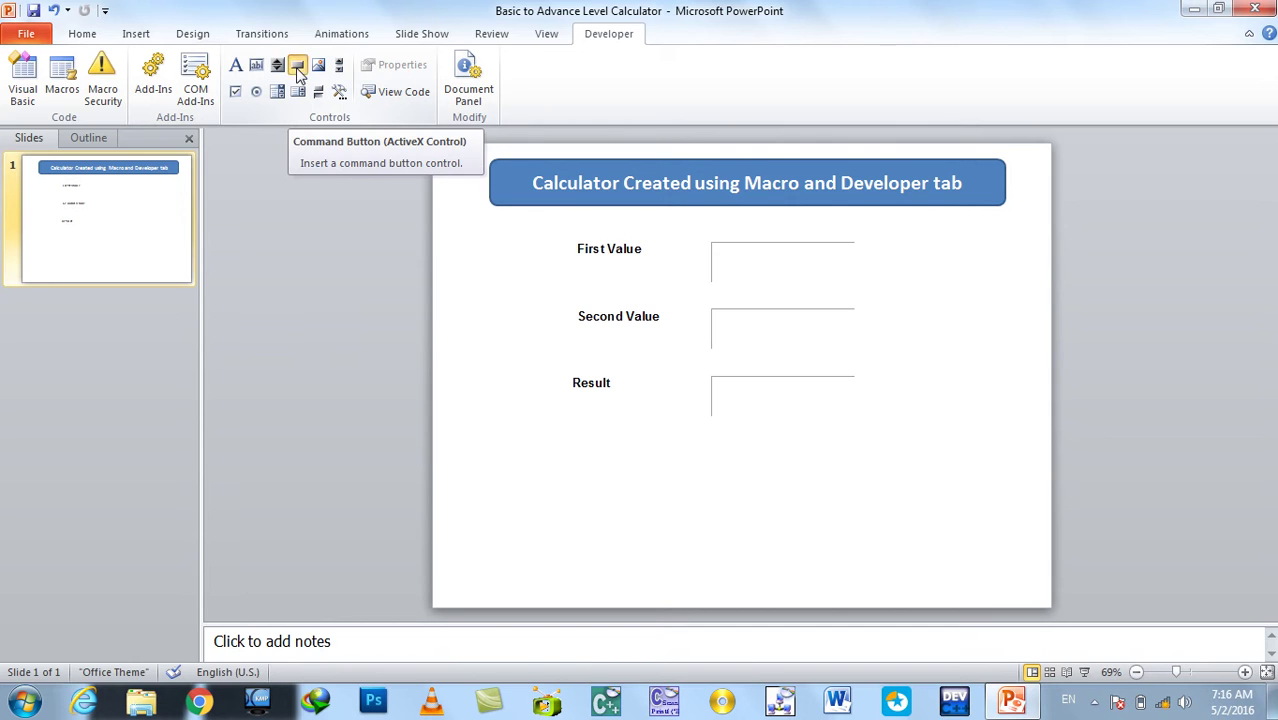
{"action": "left_click", "coordinate": [297, 68]}
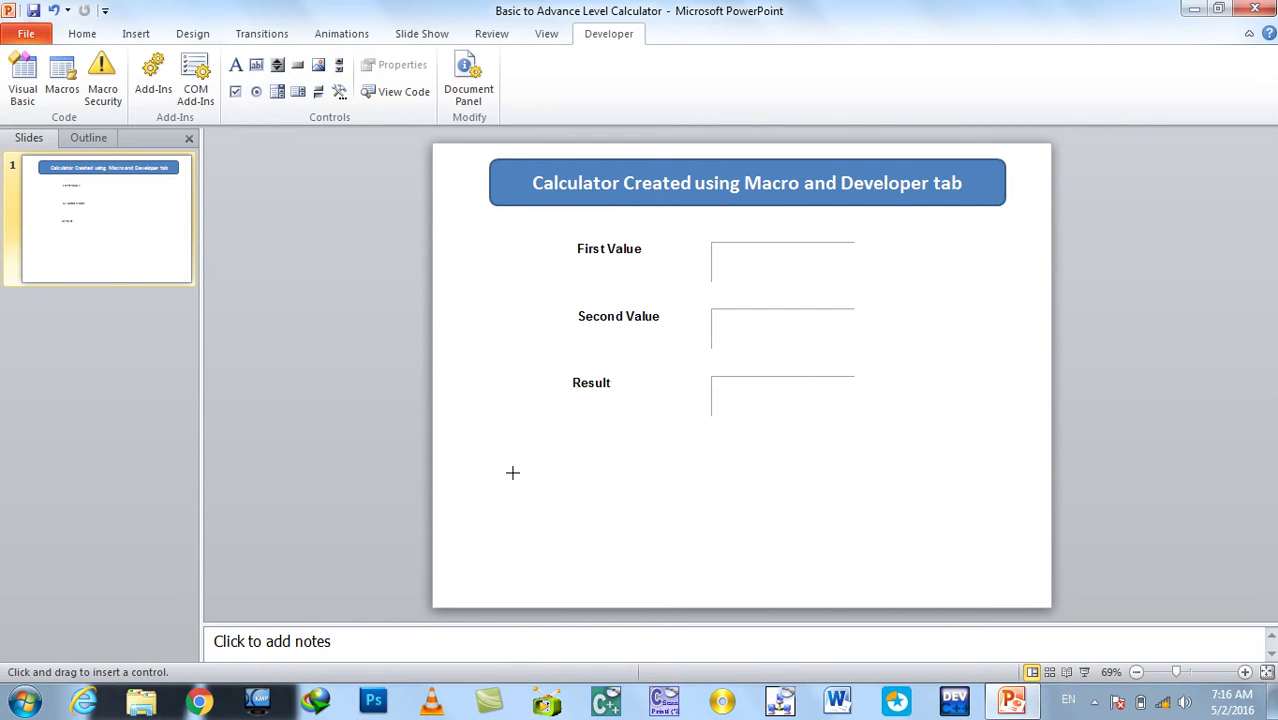
Draw a command button below the Result row and duplicate the button pair into a second column
{"action": "mouse_move", "coordinate": [505, 480]}
{"action": "left_mouse_down"}
{"action": "mouse_move", "coordinate": [624, 514]}
{"action": "mouse_move", "coordinate": [567, 500]}
{"action": "mouse_move", "coordinate": [575, 548]}
{"action": "left_mouse_up"}
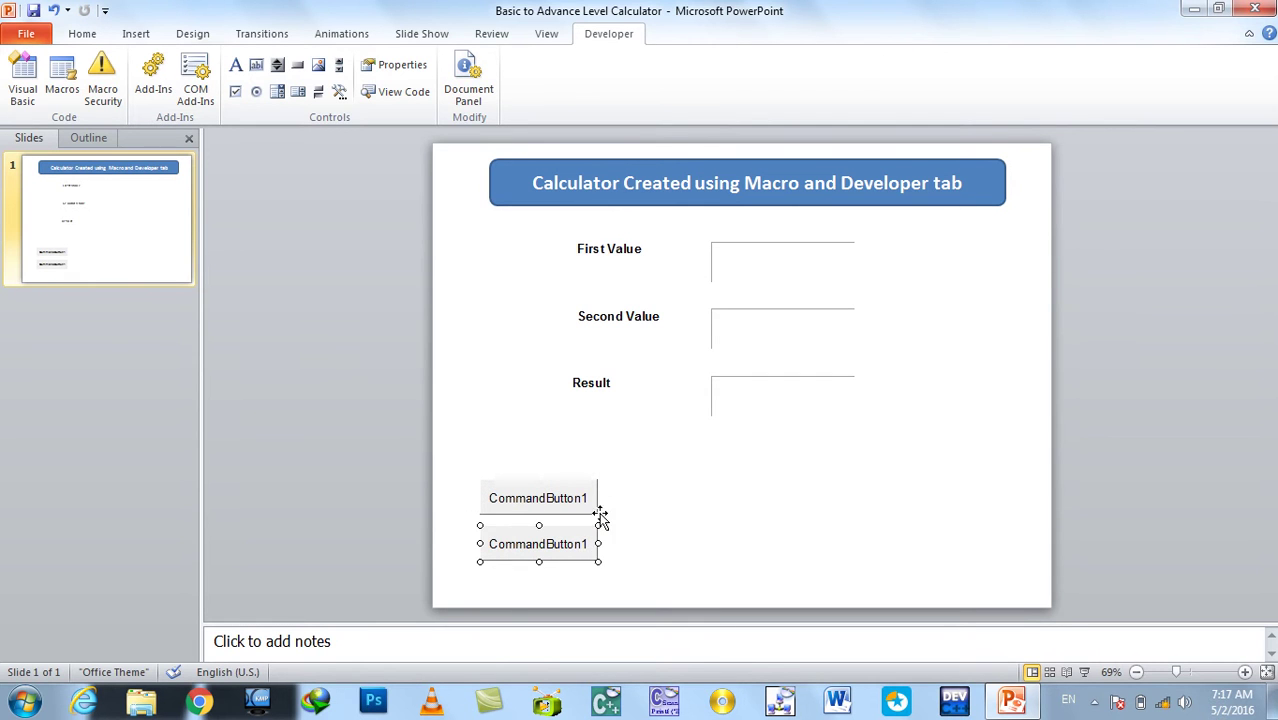
{"action": "left_click", "coordinate": [571, 500]}
{"action": "left_click", "coordinate": [585, 540], "text": "shift"}
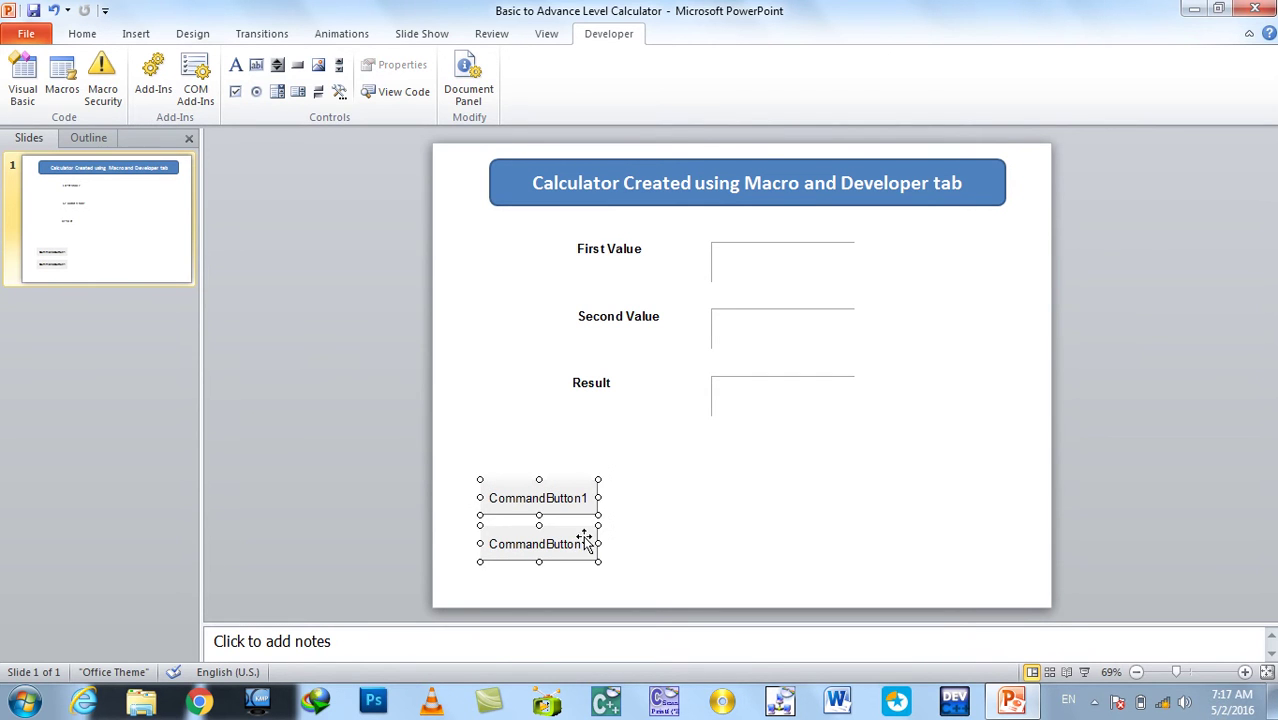
{"action": "key", "text": "ctrl+d"}
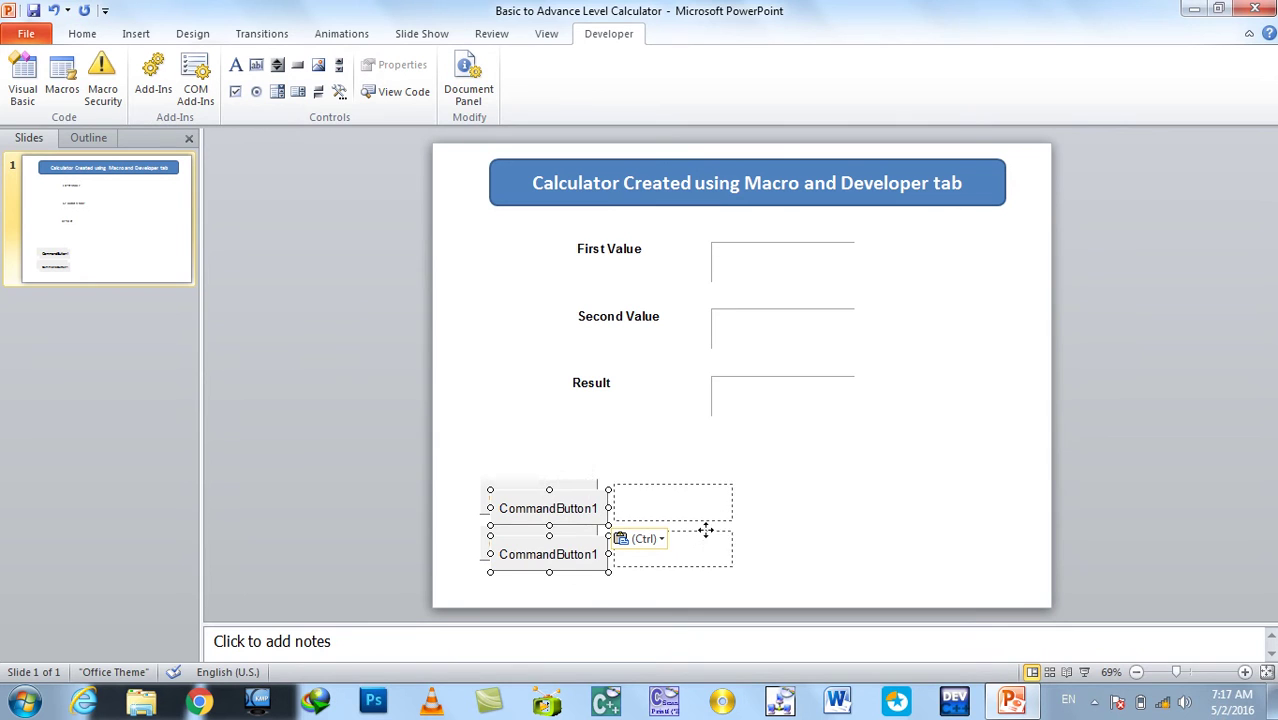
{"action": "left_click_drag", "start_coordinate": [648, 519], "coordinate": [722, 545]}
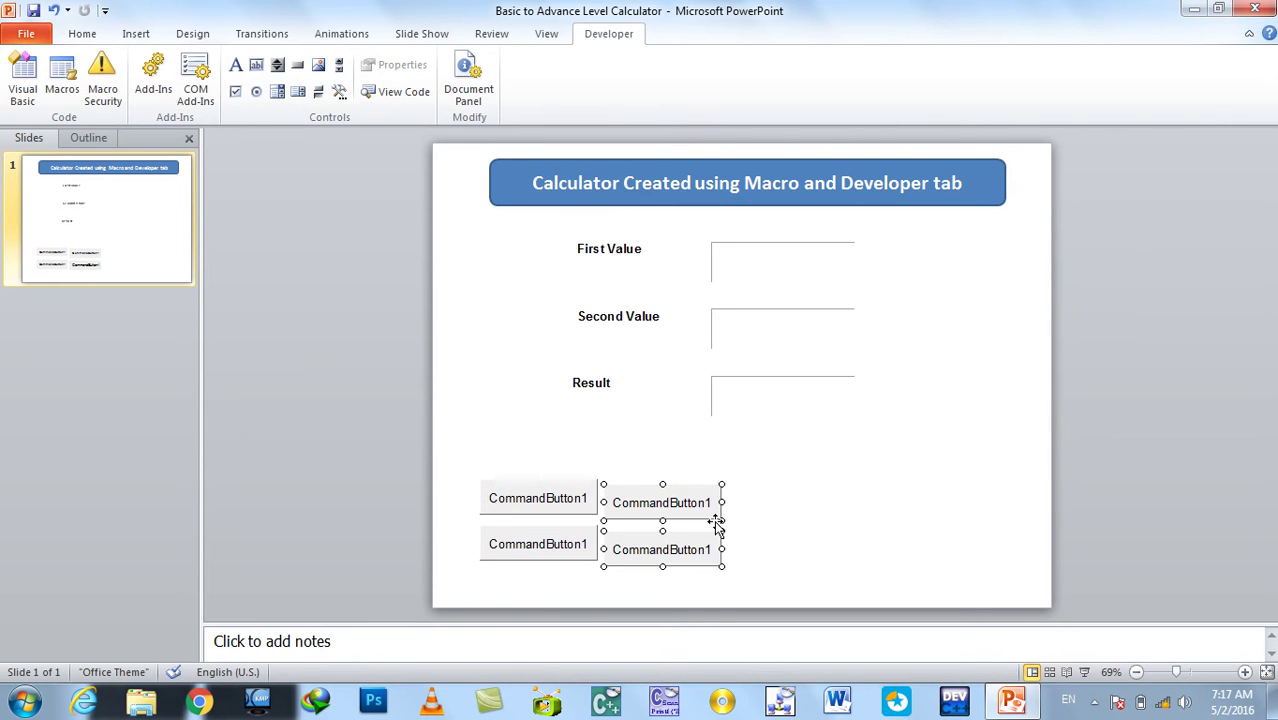
{"action": "key", "text": "Up"}
Paste another button pair as a third column, completing two rows of three
{"action": "left_click", "coordinate": [765, 530]}
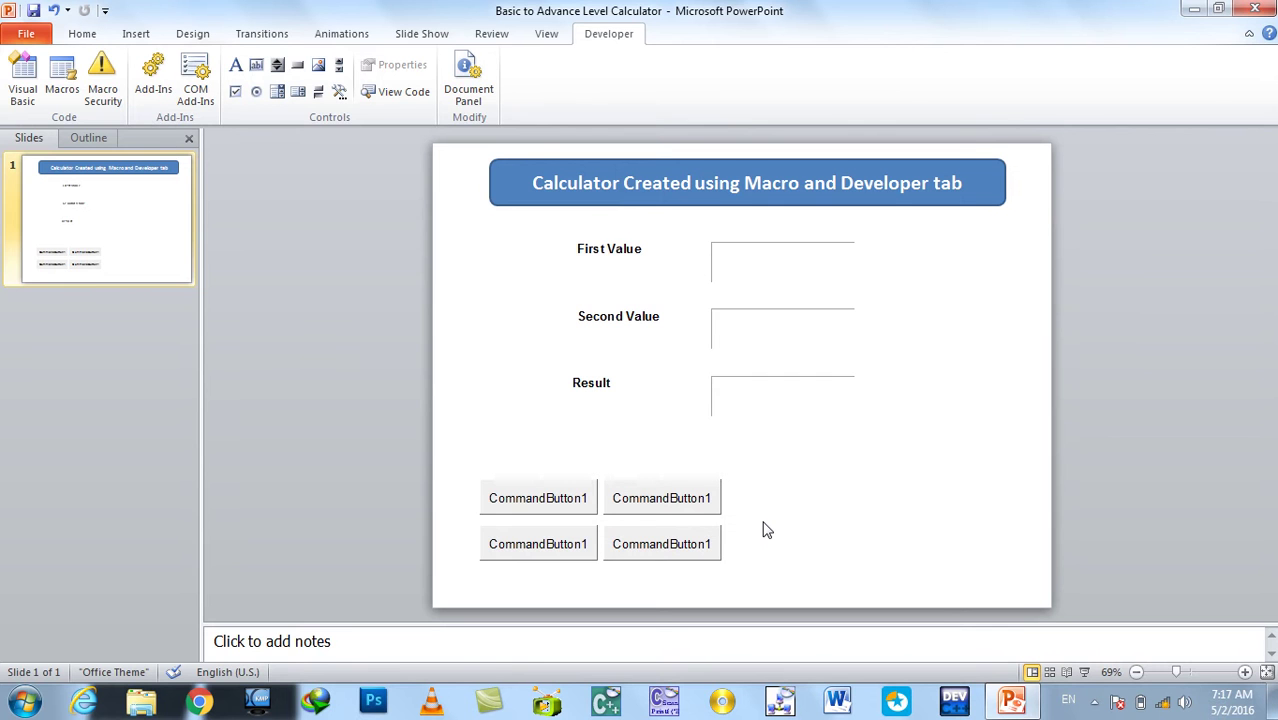
{"action": "key", "text": "ctrl+v"}
{"action": "mouse_move", "coordinate": [588, 559]}
{"action": "left_mouse_down"}
{"action": "mouse_move", "coordinate": [860, 558]}
{"action": "mouse_move", "coordinate": [832, 548]}
{"action": "left_mouse_up"}
{"action": "left_click", "coordinate": [912, 575]}
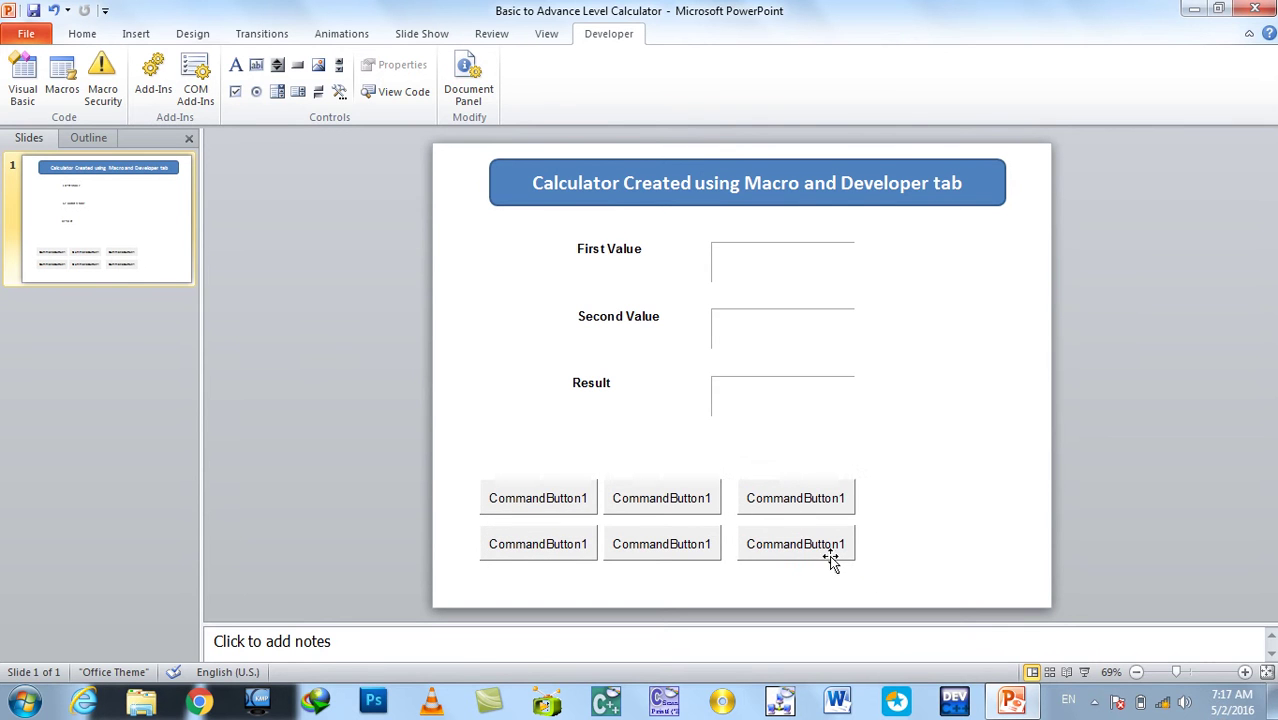
{"action": "left_click", "coordinate": [568, 497]}
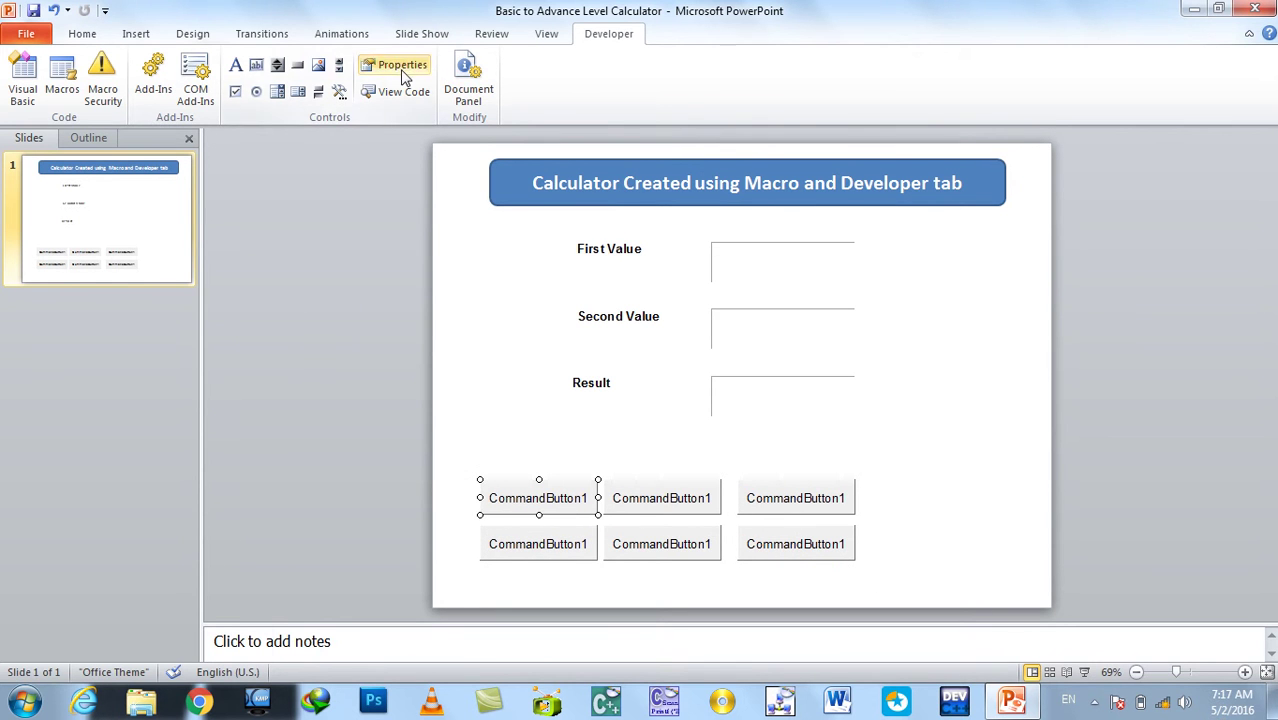
Caption the top-left button 'Plus Operation +' in its Properties
{"action": "left_click", "coordinate": [402, 68]}
{"action": "left_click", "coordinate": [204, 182]}
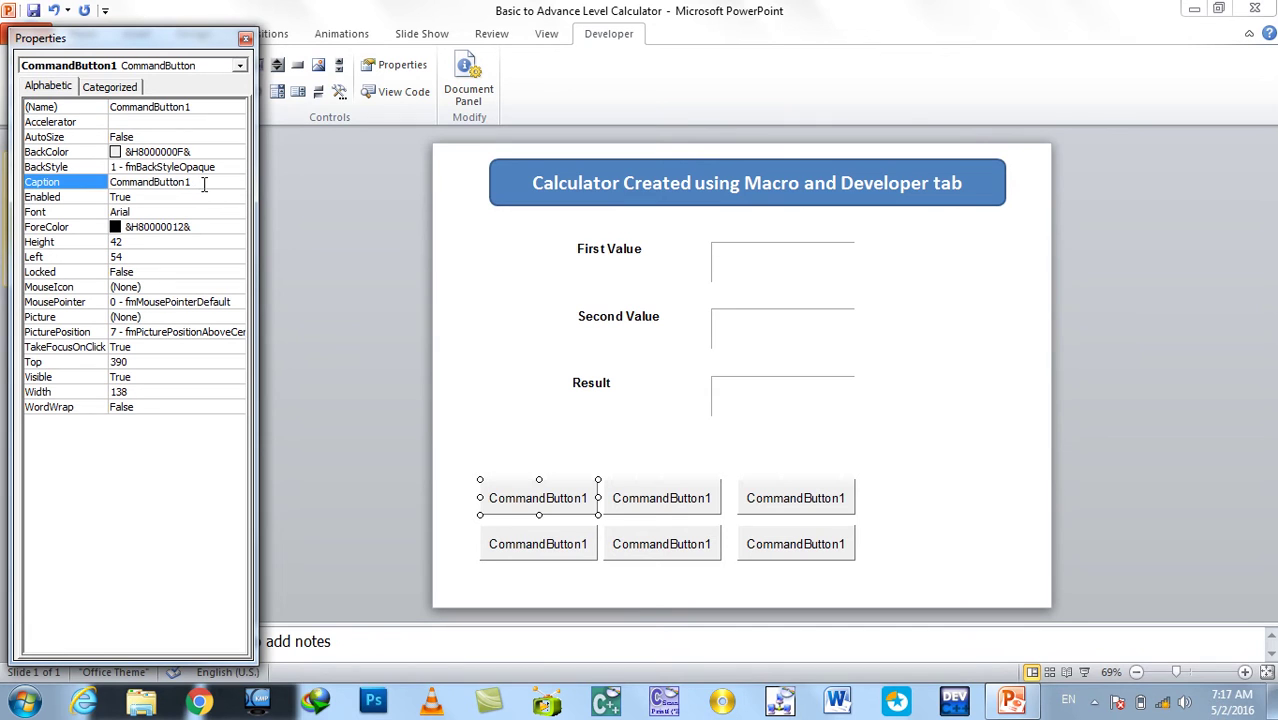
{"action": "key", "text": "BackSpace"}
{"action": "type", "text": "Plus Operation "}
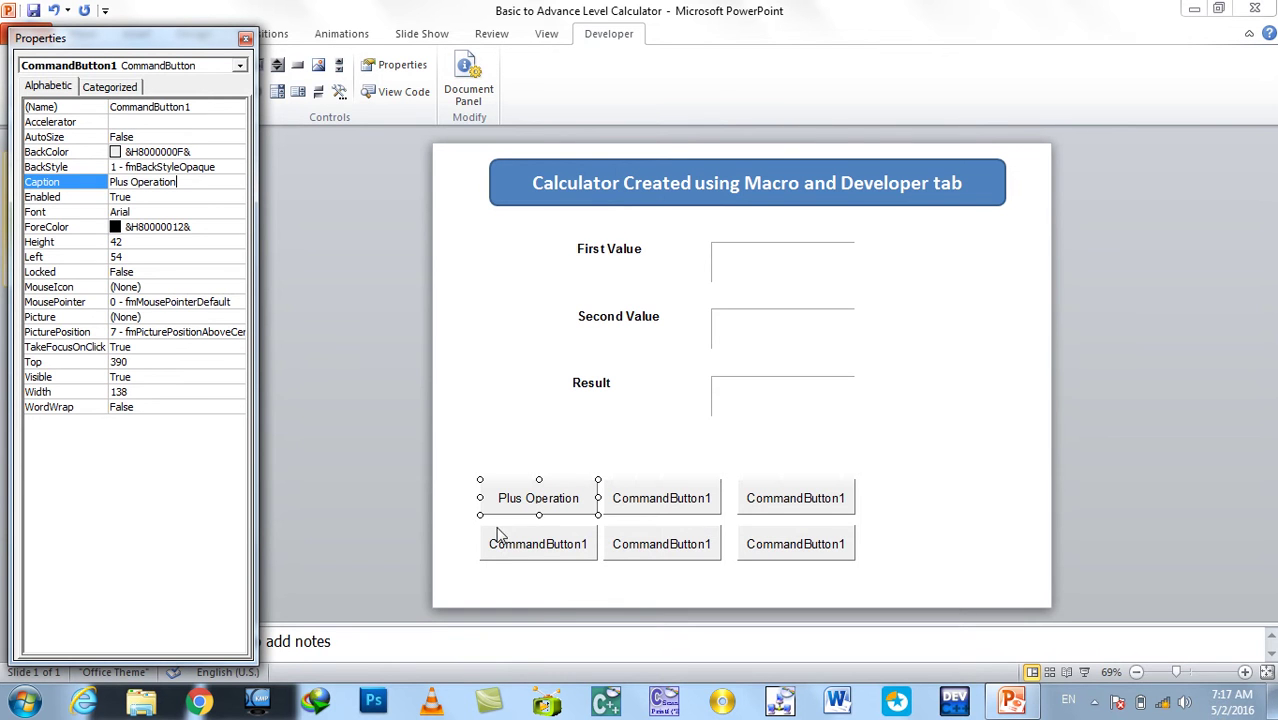
{"action": "type", "text": "+"}
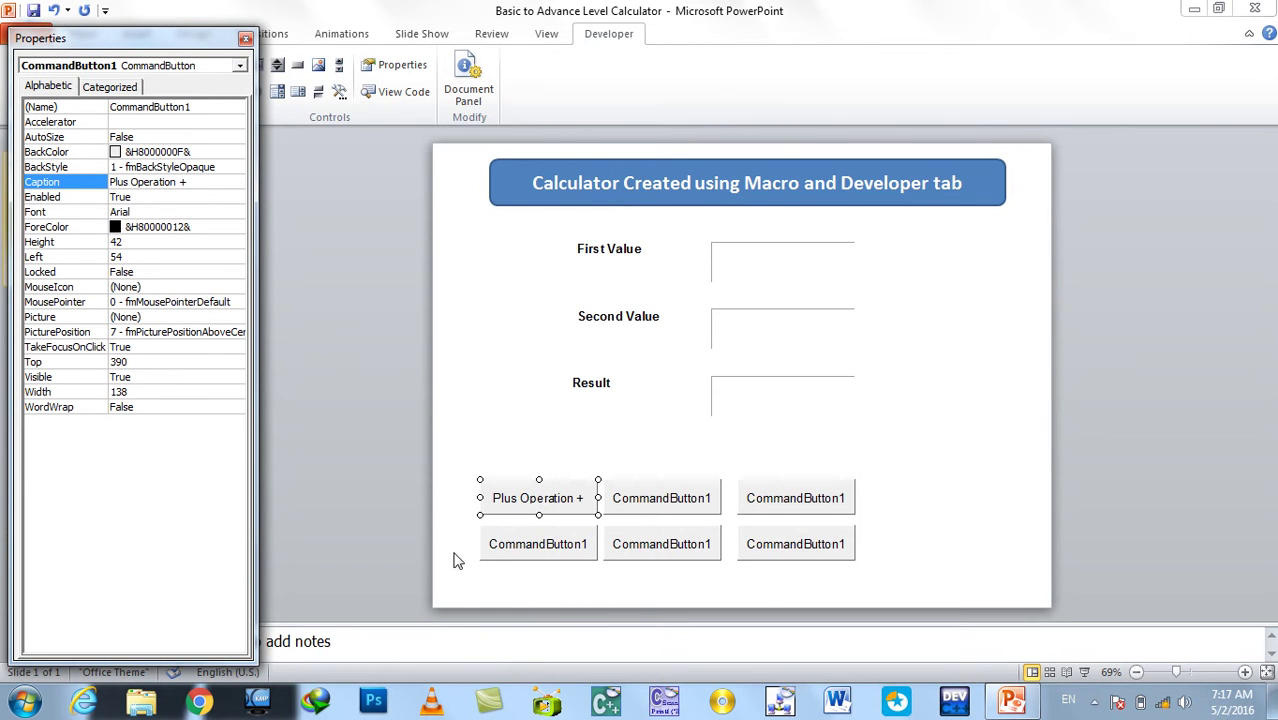
Caption the button below it 'Subtract Operation -'
{"action": "left_click", "coordinate": [558, 548]}
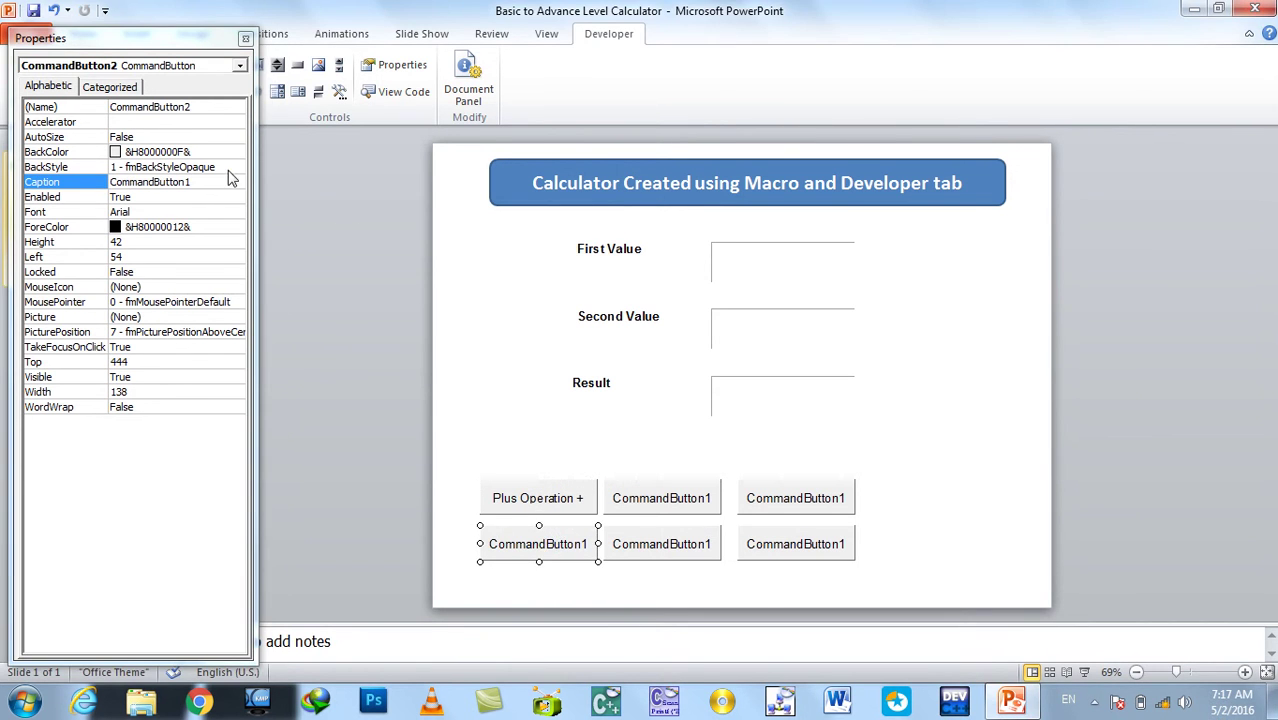
{"action": "double_click", "coordinate": [211, 185]}
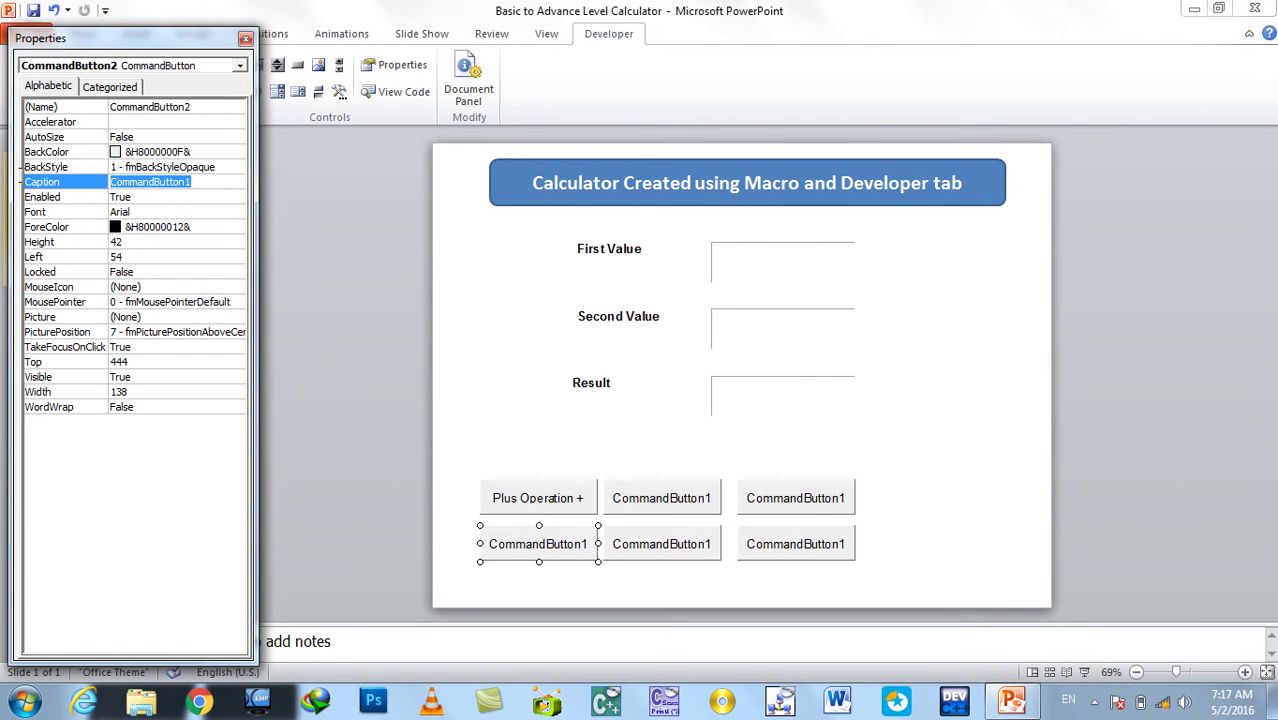
{"action": "type", "text": "Subt"}
{"action": "key", "text": "BackSpace"}
{"action": "key", "text": "BackSpace"}
{"action": "key", "text": "BackSpace"}
{"action": "type", "text": "ubtract Operation -"}
{"action": "left_click", "coordinate": [645, 490]}
Caption the middle-column buttons 'Multiply Operation *' and 'Divide Operation /'
{"action": "left_click", "coordinate": [645, 490]}
{"action": "left_click", "coordinate": [20, 181]}
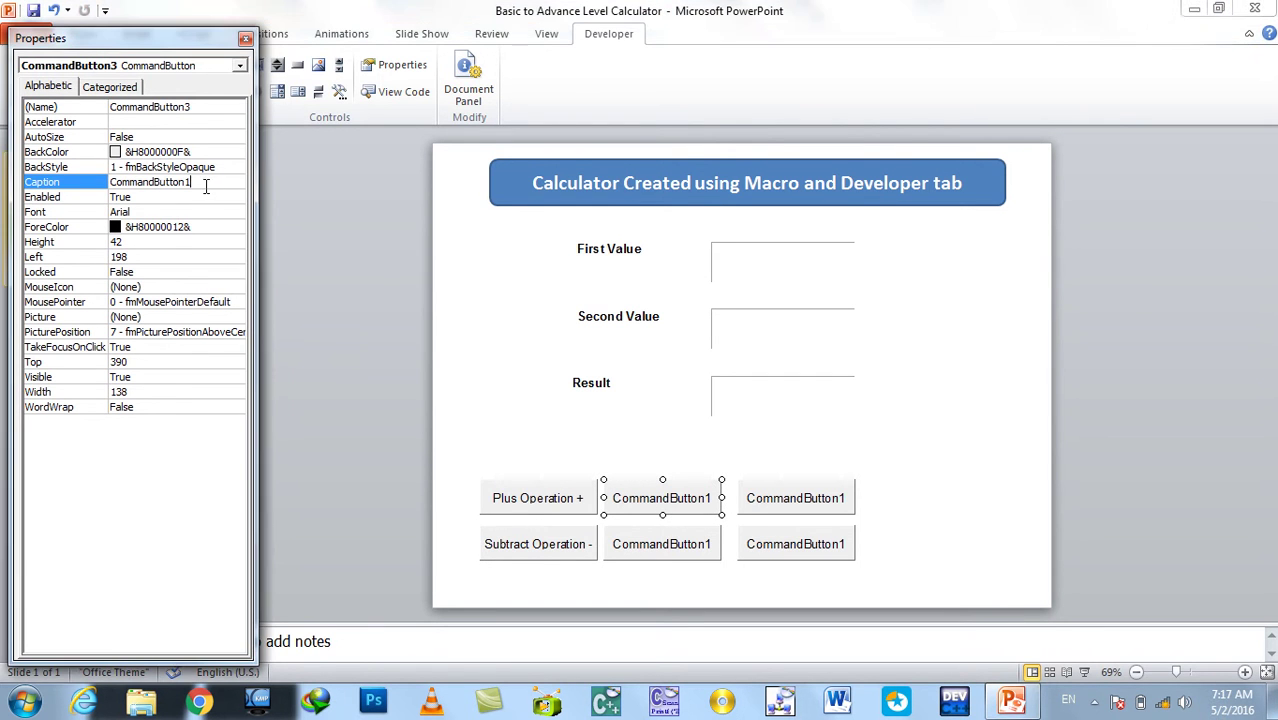
{"action": "type", "text": "Multiply "}
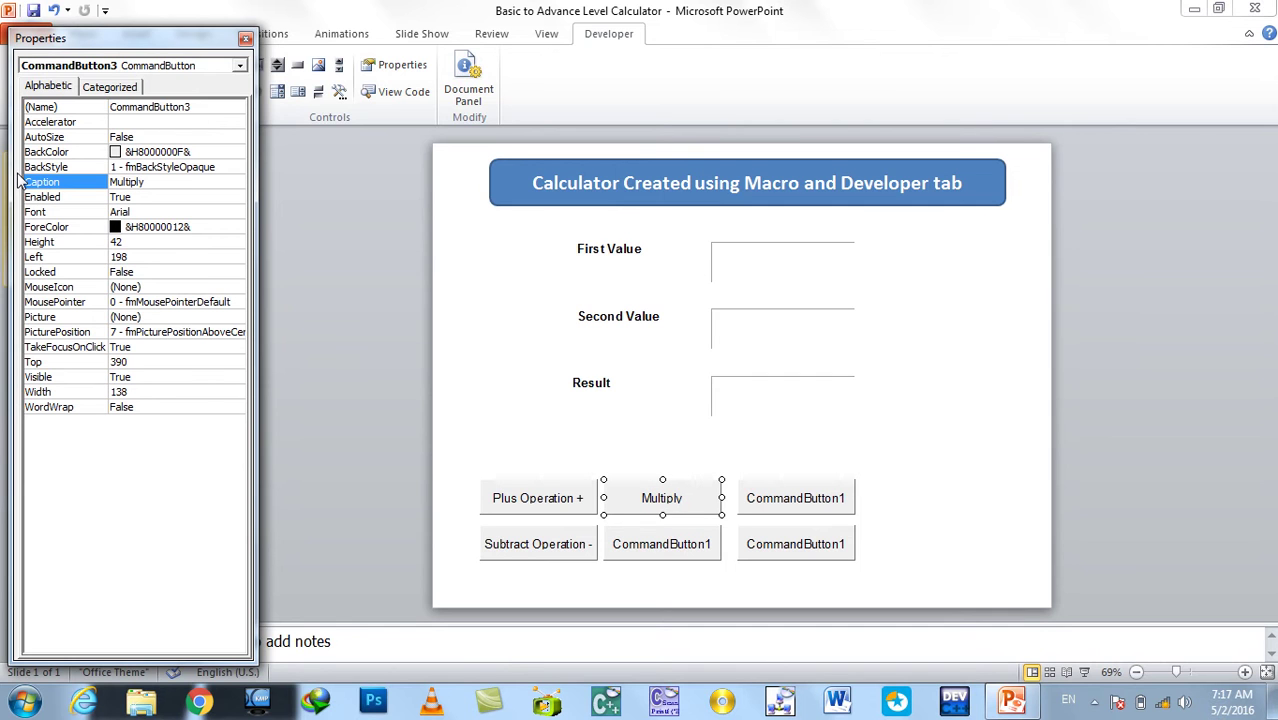
{"action": "type", "text": "Operation "}
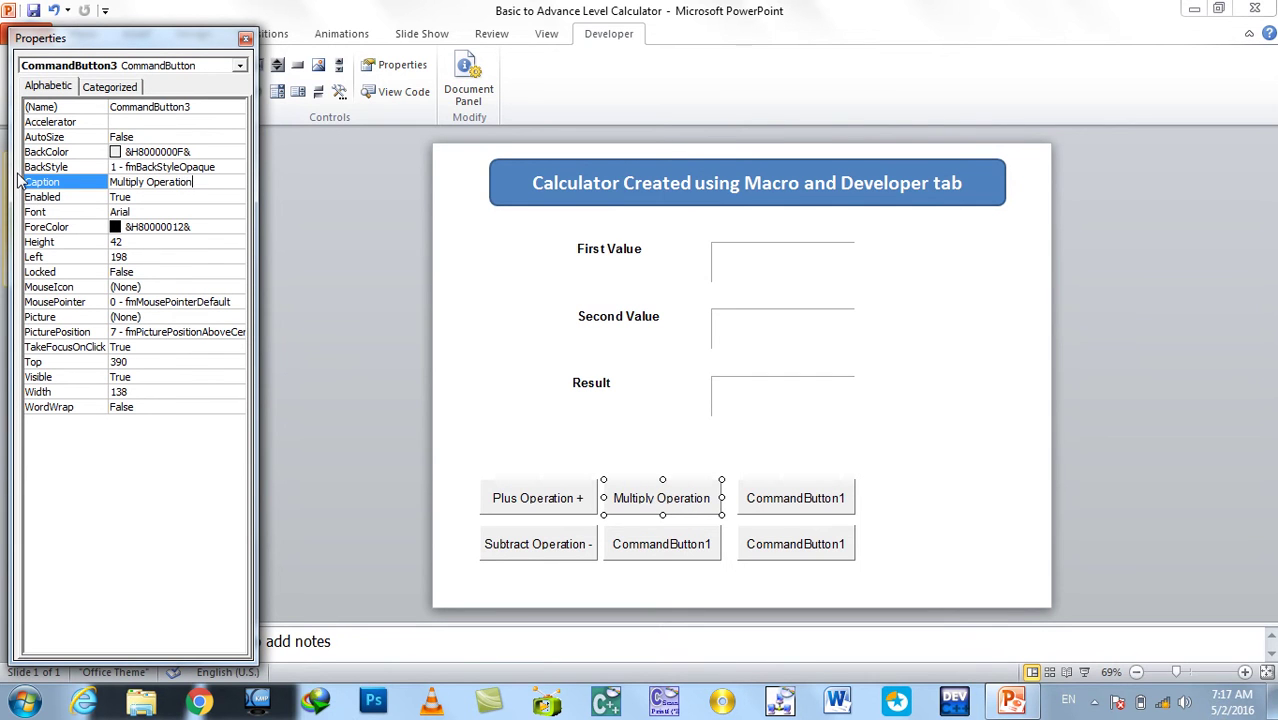
{"action": "type", "text": "*"}
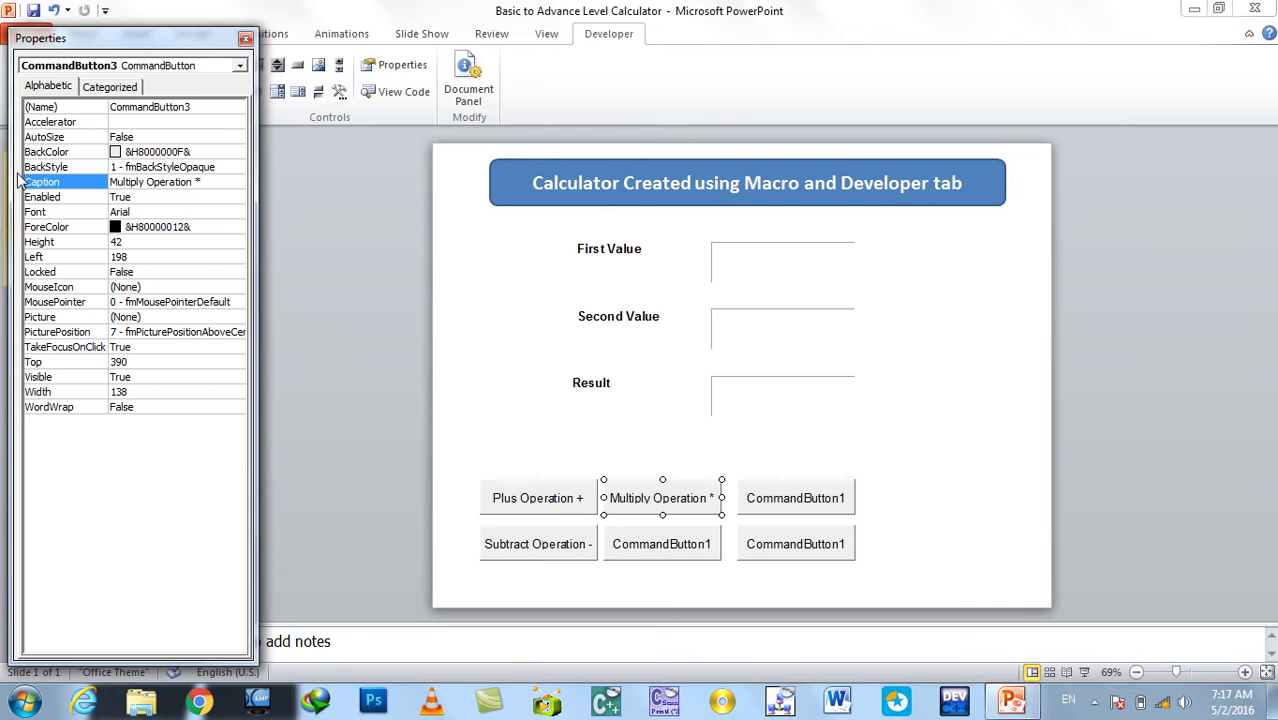
{"action": "left_click", "coordinate": [680, 550]}
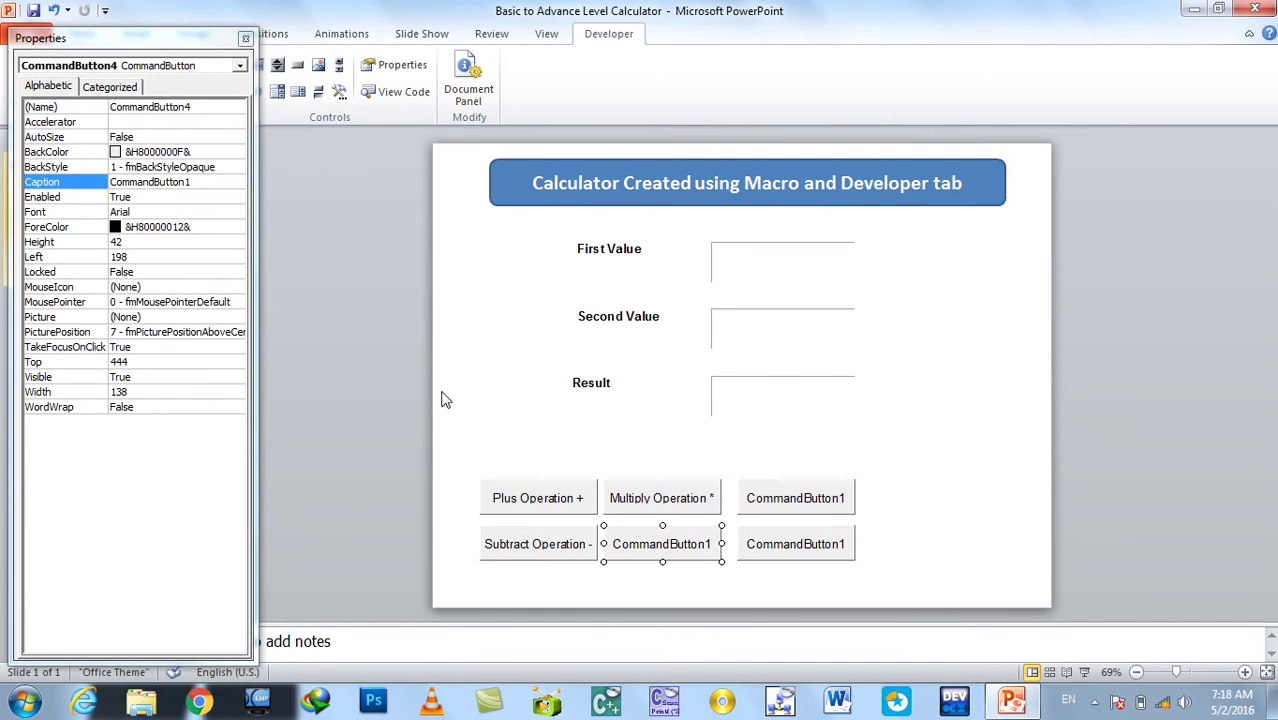
{"action": "left_click", "coordinate": [65, 183]}
{"action": "type", "text": "Divid"}
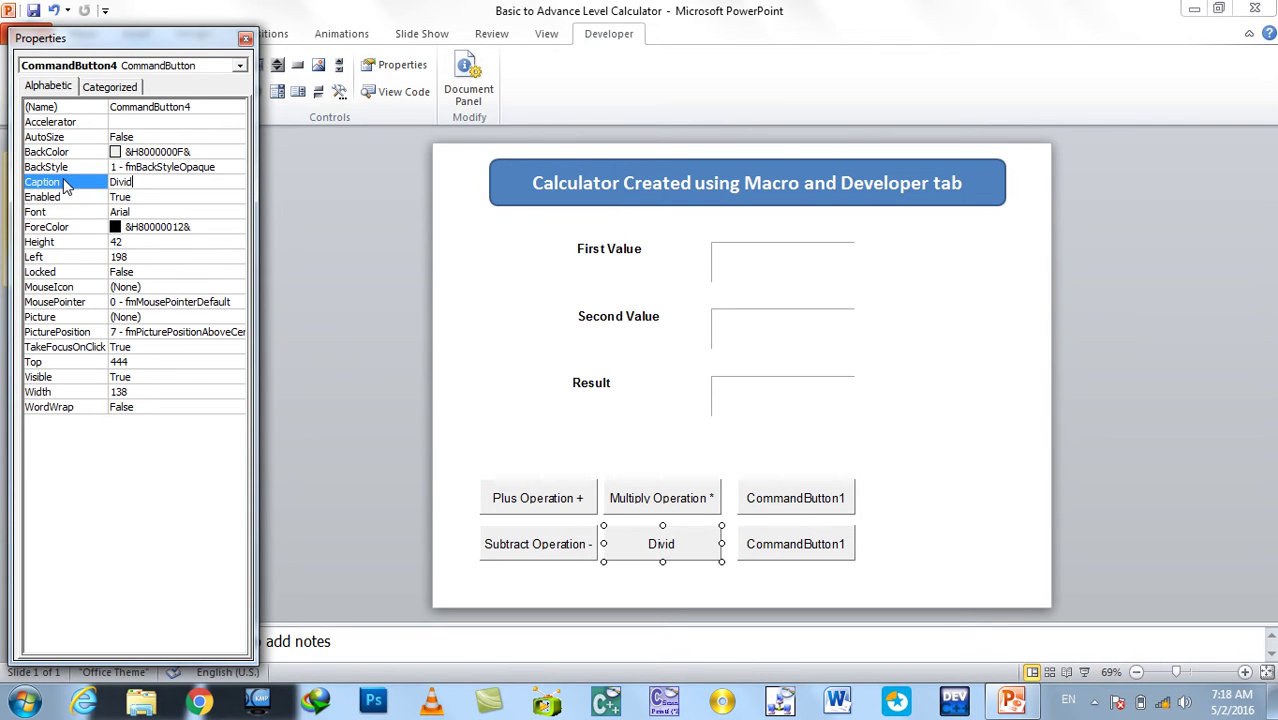
{"action": "type", "text": "e Operation /"}
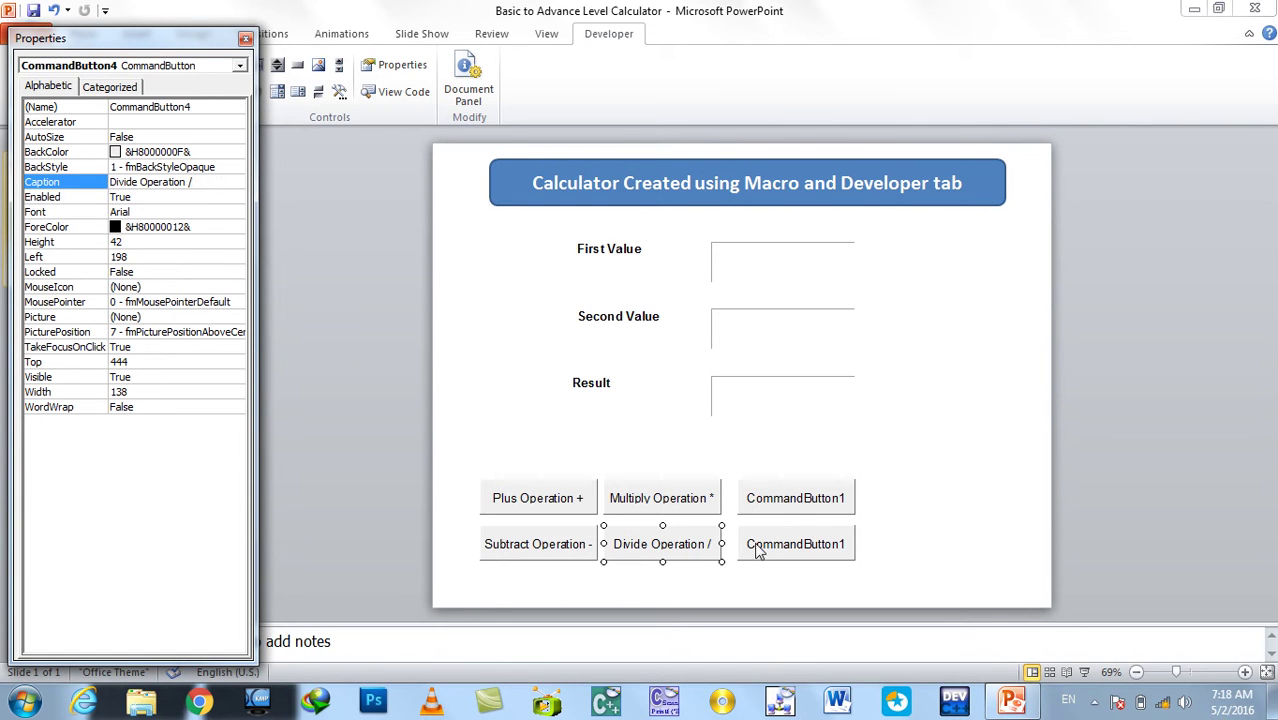
{"action": "left_click", "coordinate": [780, 507]}
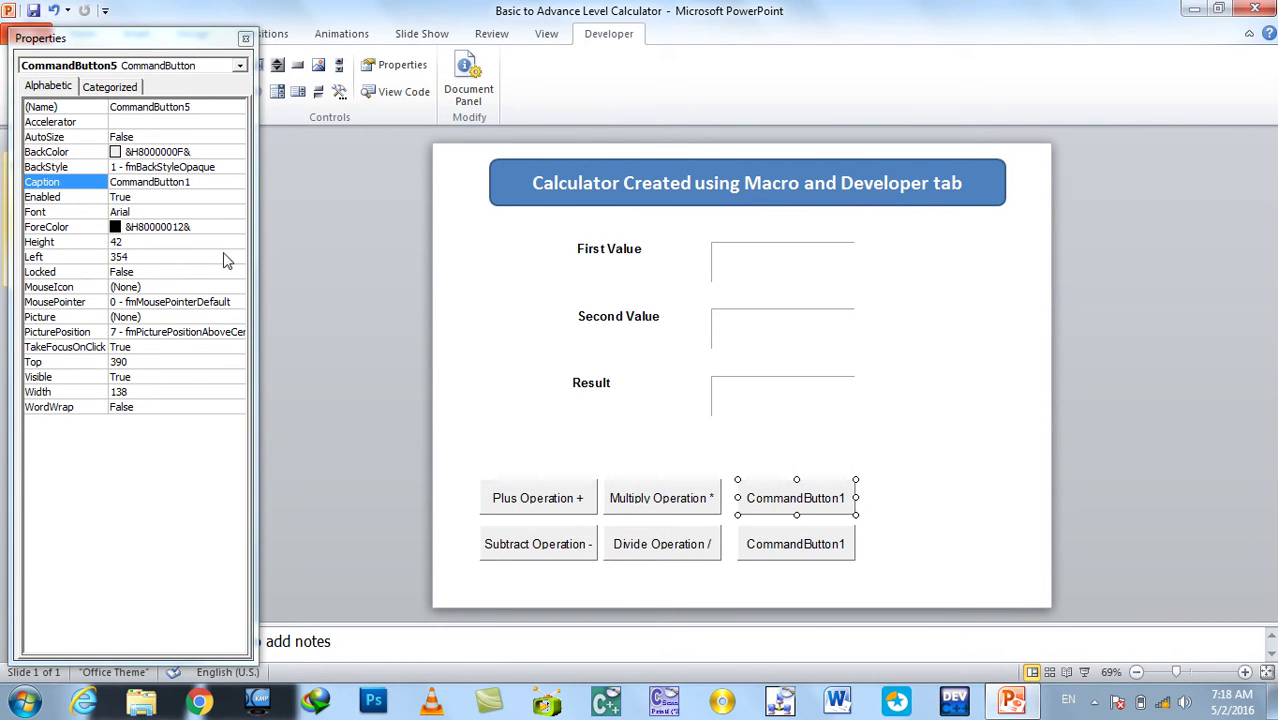
Caption the top-right button 'Clear All'
{"action": "left_click", "coordinate": [211, 186]}
{"action": "left_click_drag", "start_coordinate": [211, 186], "coordinate": [101, 190]}
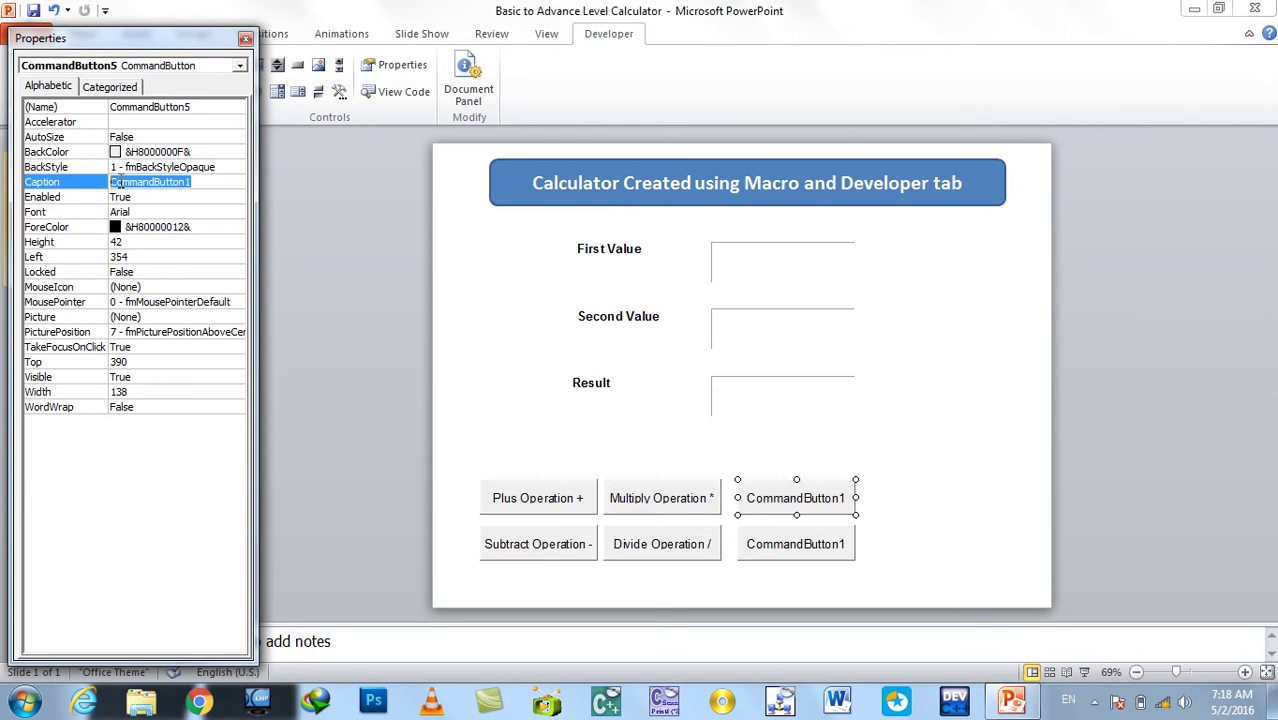
{"action": "type", "text": "Clear All"}
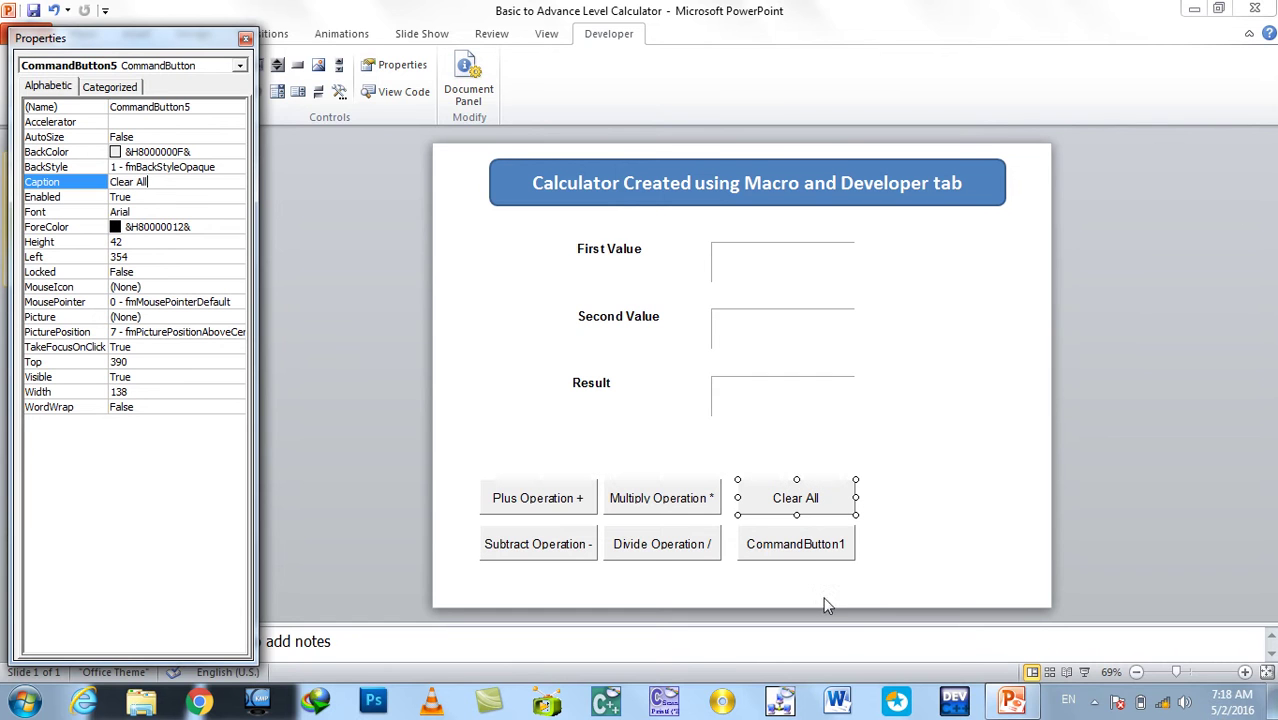
{"action": "left_click", "coordinate": [799, 553]}
Caption the bottom-right button 'Save Operation' and paste a new button pair as a fourth column
{"action": "left_click", "coordinate": [799, 553]}
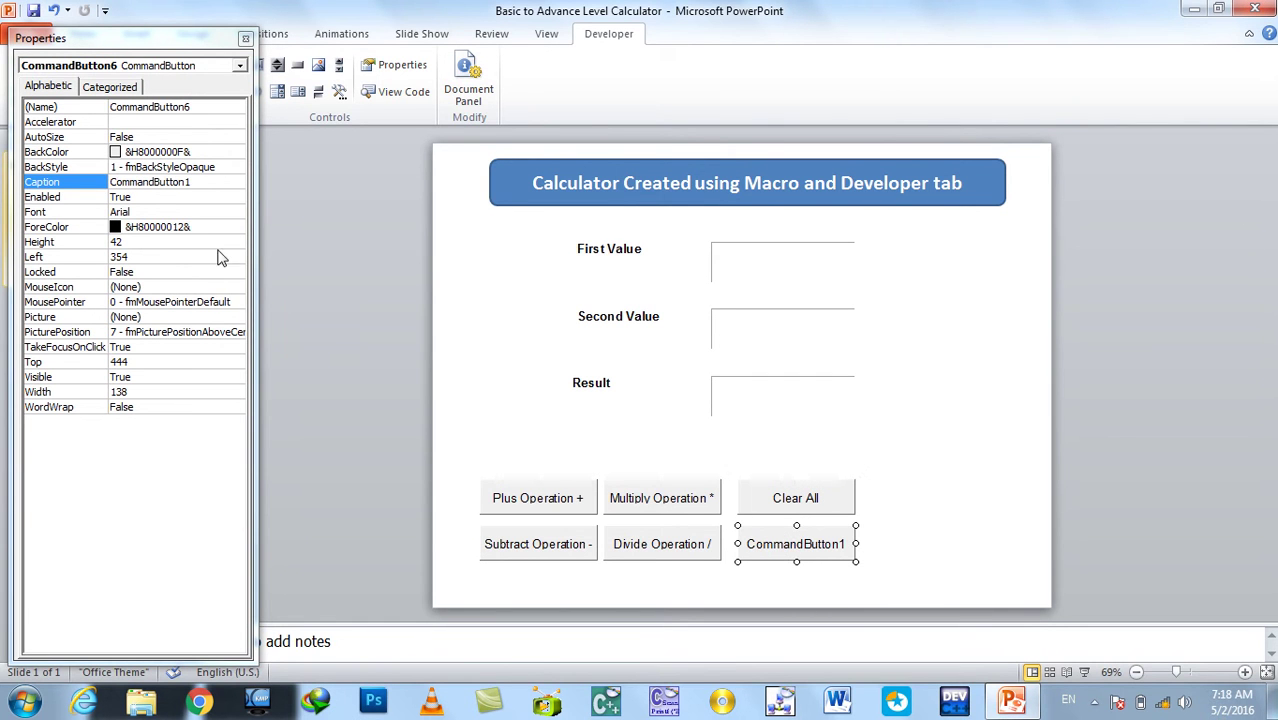
{"action": "left_click_drag", "start_coordinate": [203, 184], "coordinate": [108, 187]}
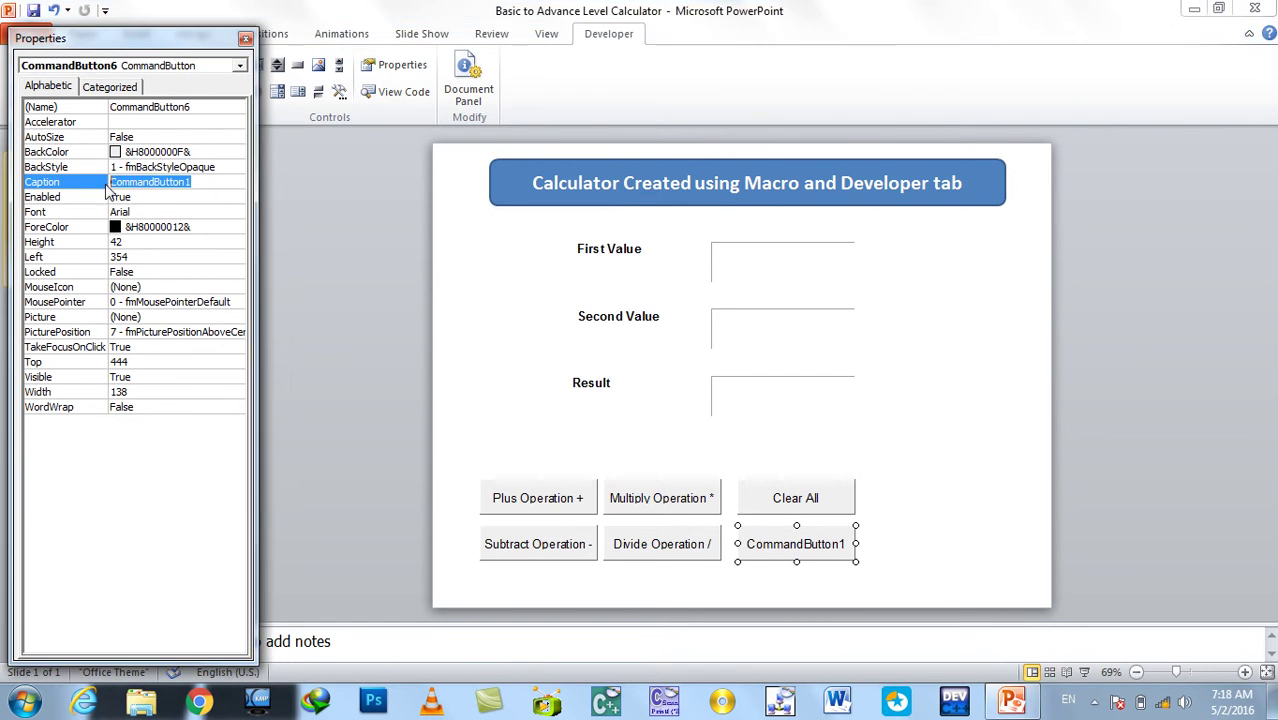
{"action": "type", "text": "Save "}
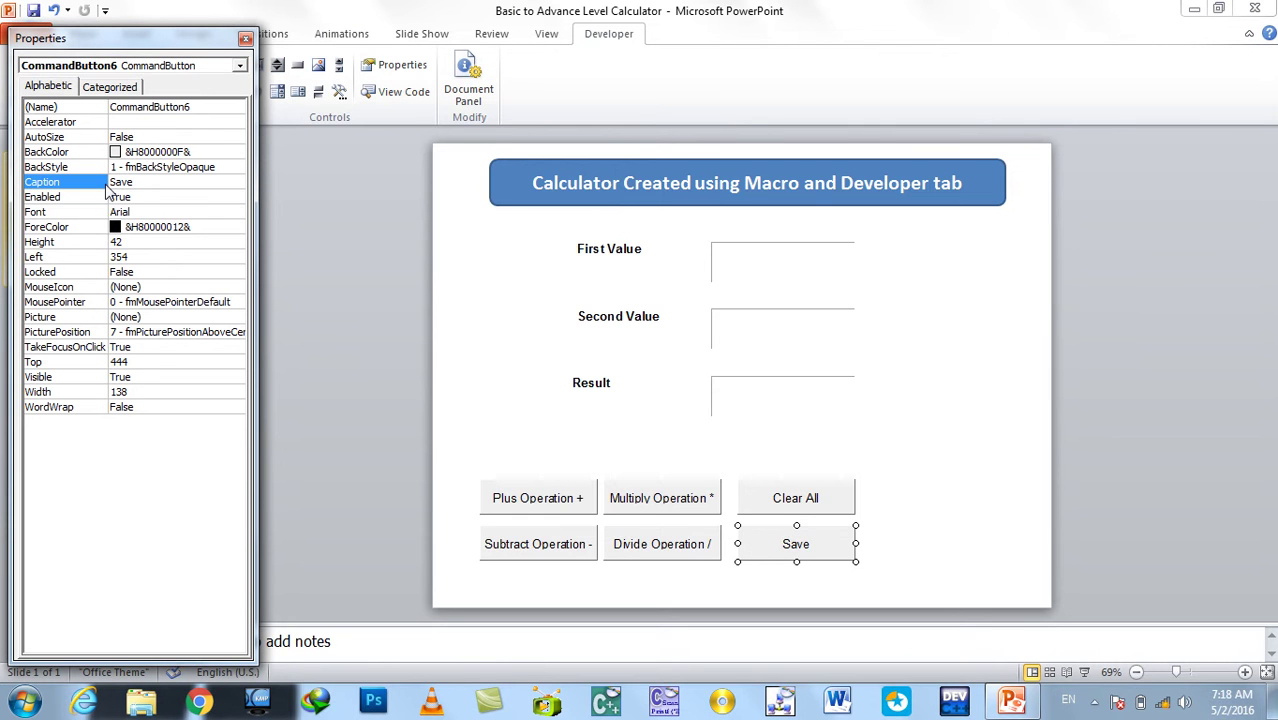
{"action": "type", "text": "Operation"}
{"action": "key", "text": "BackSpace"}
{"action": "key", "text": "BackSpace"}
{"action": "key", "text": "BackSpace"}
{"action": "key", "text": "BackSpace"}
{"action": "key", "text": "BackSpace"}
{"action": "key", "text": "BackSpace"}
{"action": "key", "text": "BackSpace"}
{"action": "key", "text": "BackSpace"}
{"action": "key", "text": "BackSpace"}
{"action": "type", "text": "Operation"}
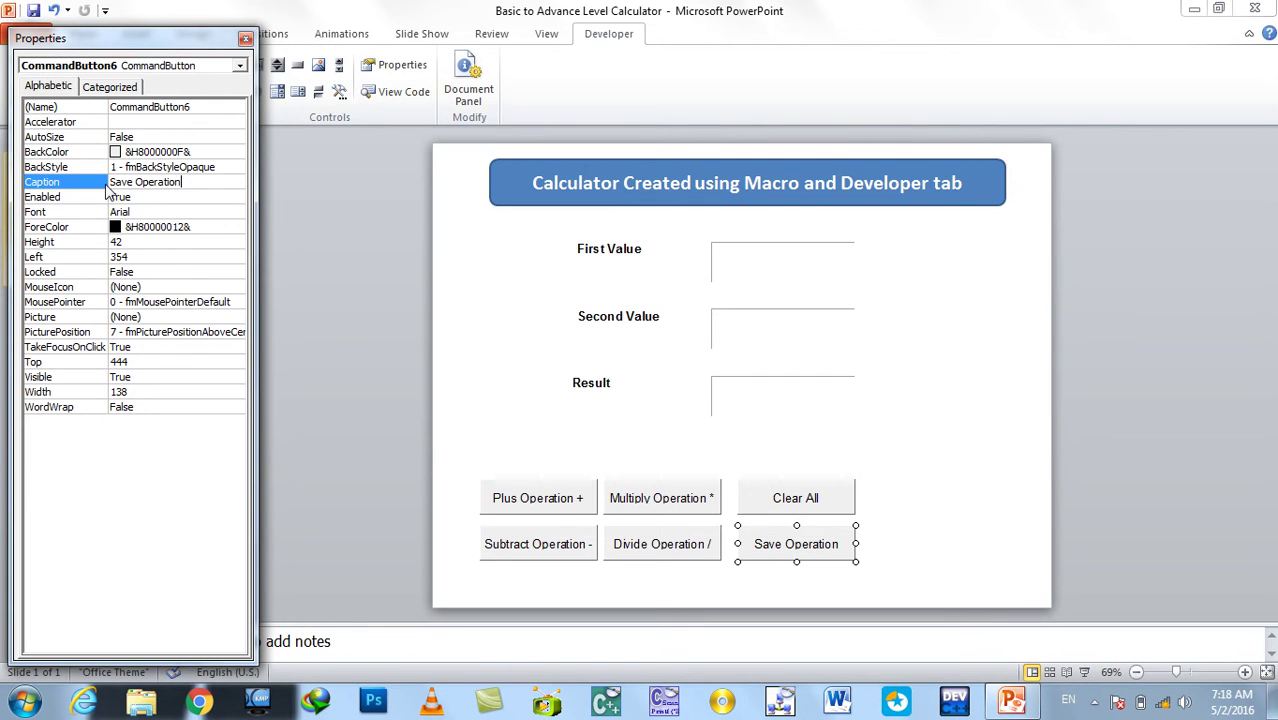
{"action": "left_click", "coordinate": [336, 416]}
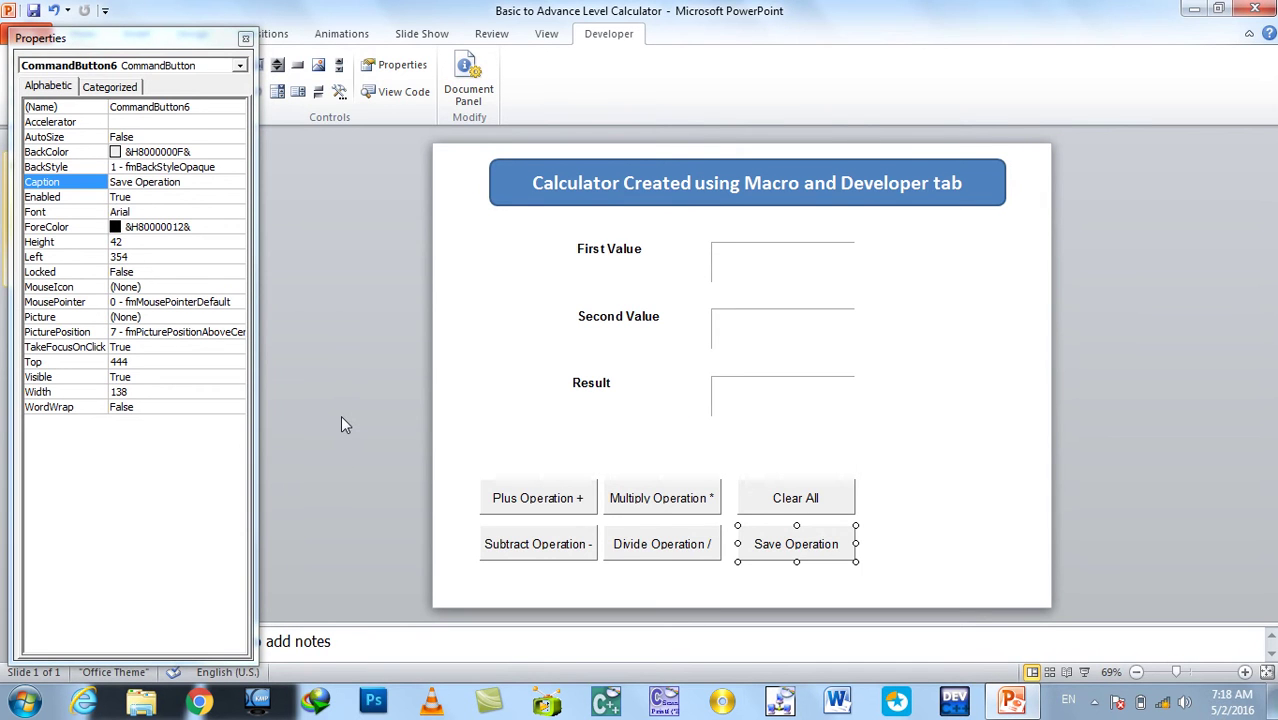
{"action": "key", "text": "ctrl+v"}
{"action": "left_click_drag", "start_coordinate": [568, 550], "coordinate": [890, 541]}
Caption the new top button in the fourth column 'Close Application'
{"action": "left_click", "coordinate": [968, 463]}
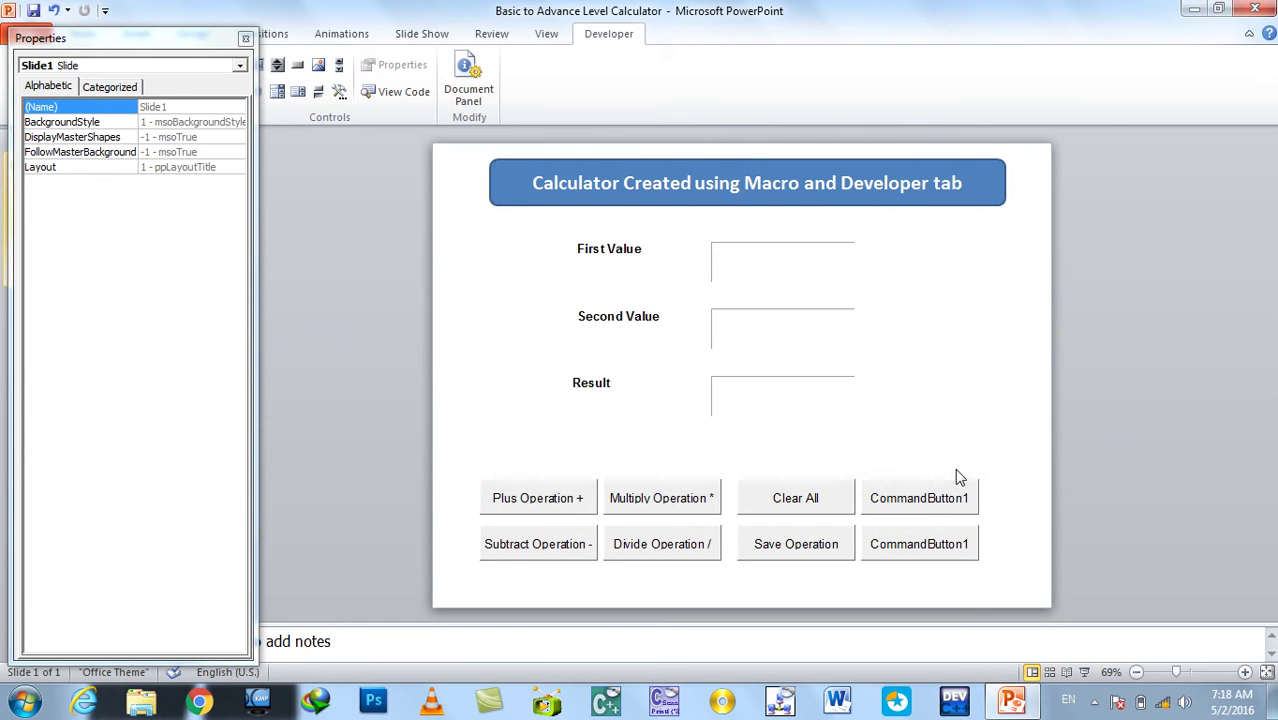
{"action": "left_click", "coordinate": [937, 487]}
{"action": "left_click", "coordinate": [200, 184]}
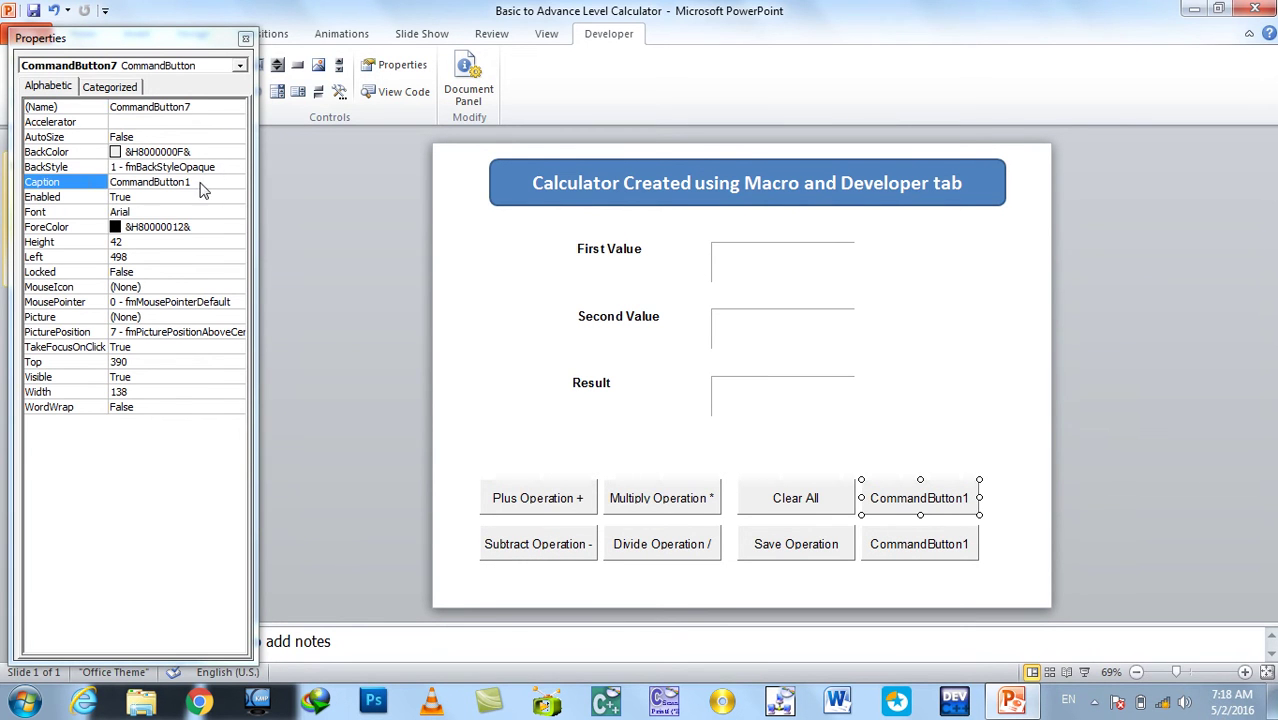
{"action": "left_click", "coordinate": [90, 190]}
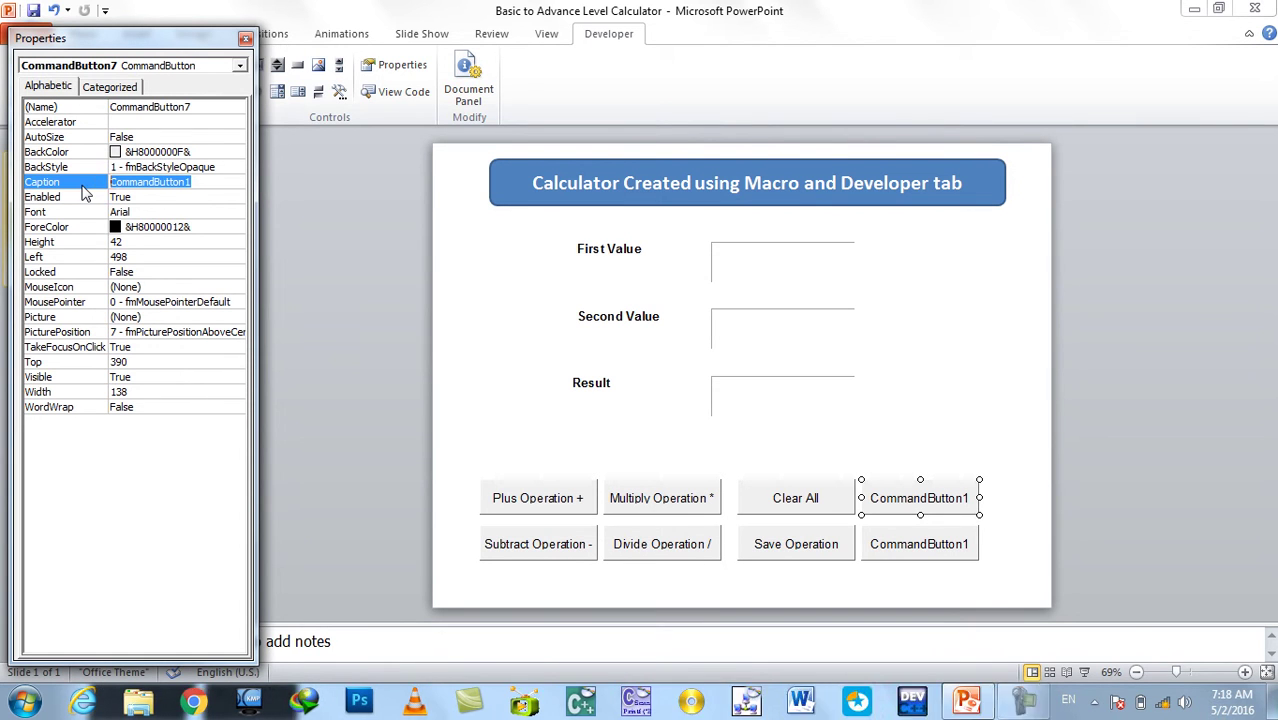
{"action": "type", "text": "Close Application"}
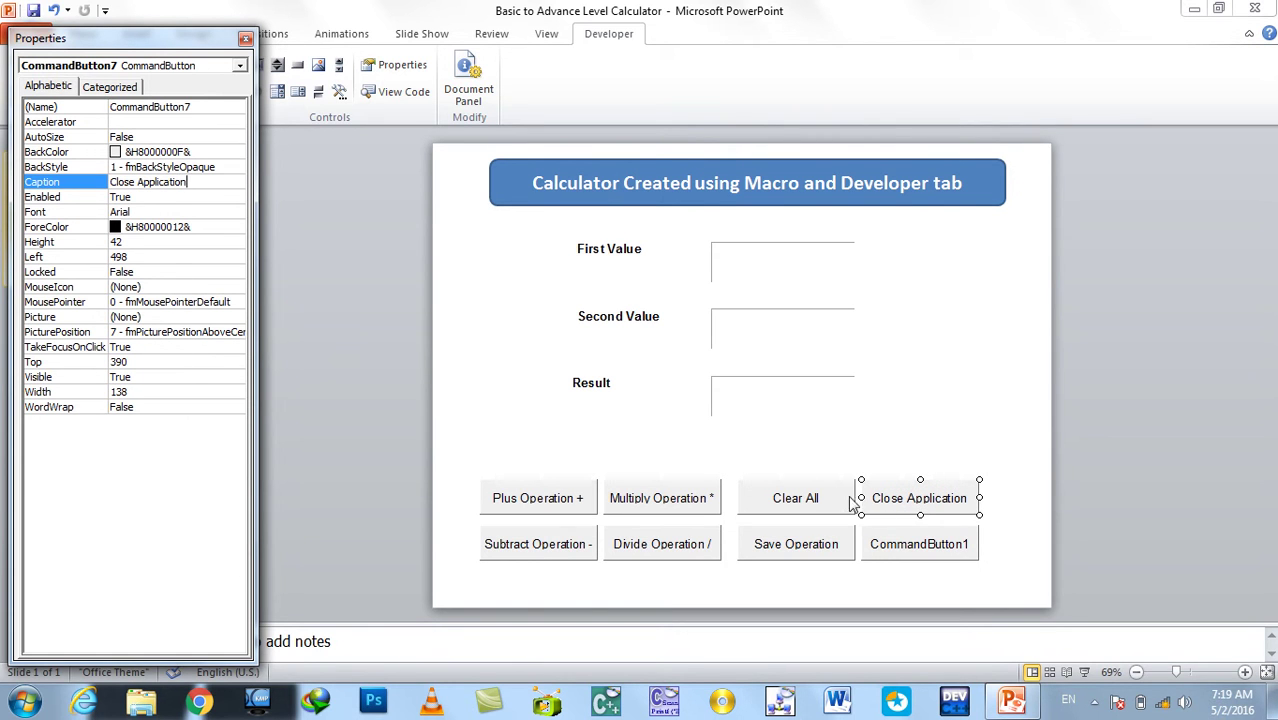
{"action": "left_click", "coordinate": [886, 532]}
Delete the spare blank button, put Close Application below Clear All and Save Operation above the grid
{"action": "left_click", "coordinate": [892, 542]}
{"action": "key", "text": "Delete"}
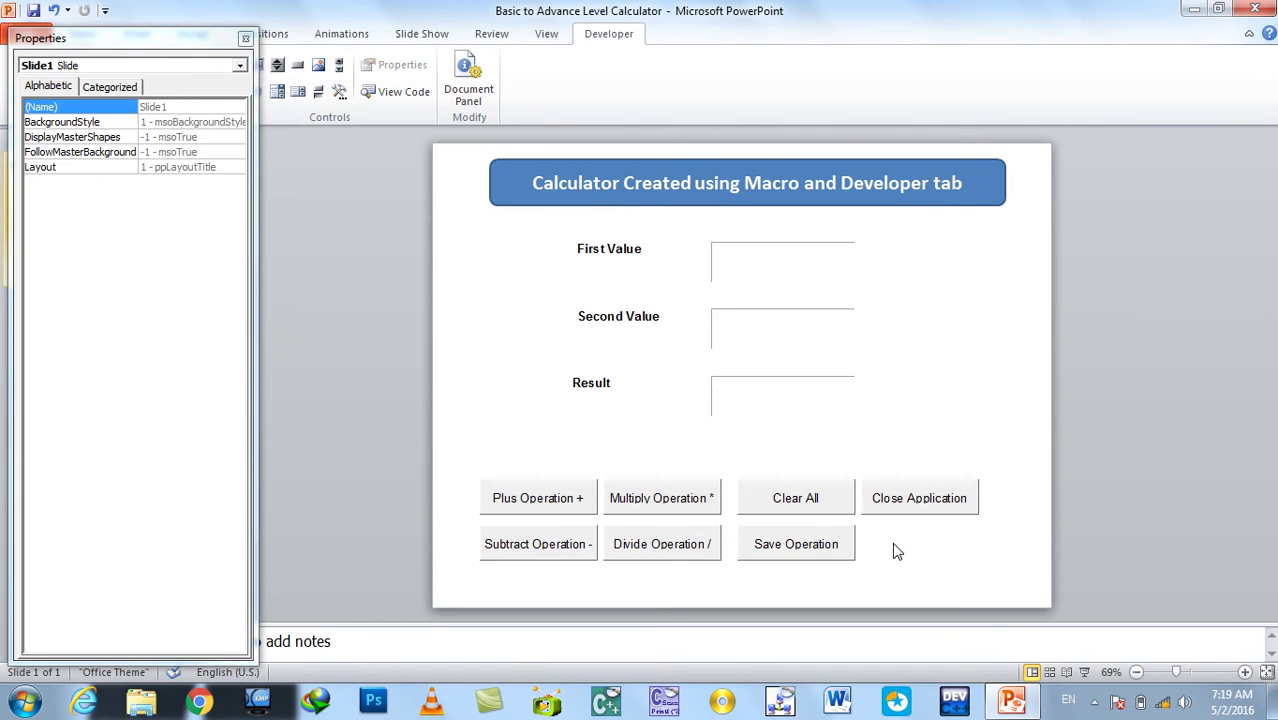
{"action": "left_click_drag", "start_coordinate": [796, 542], "coordinate": [971, 537]}
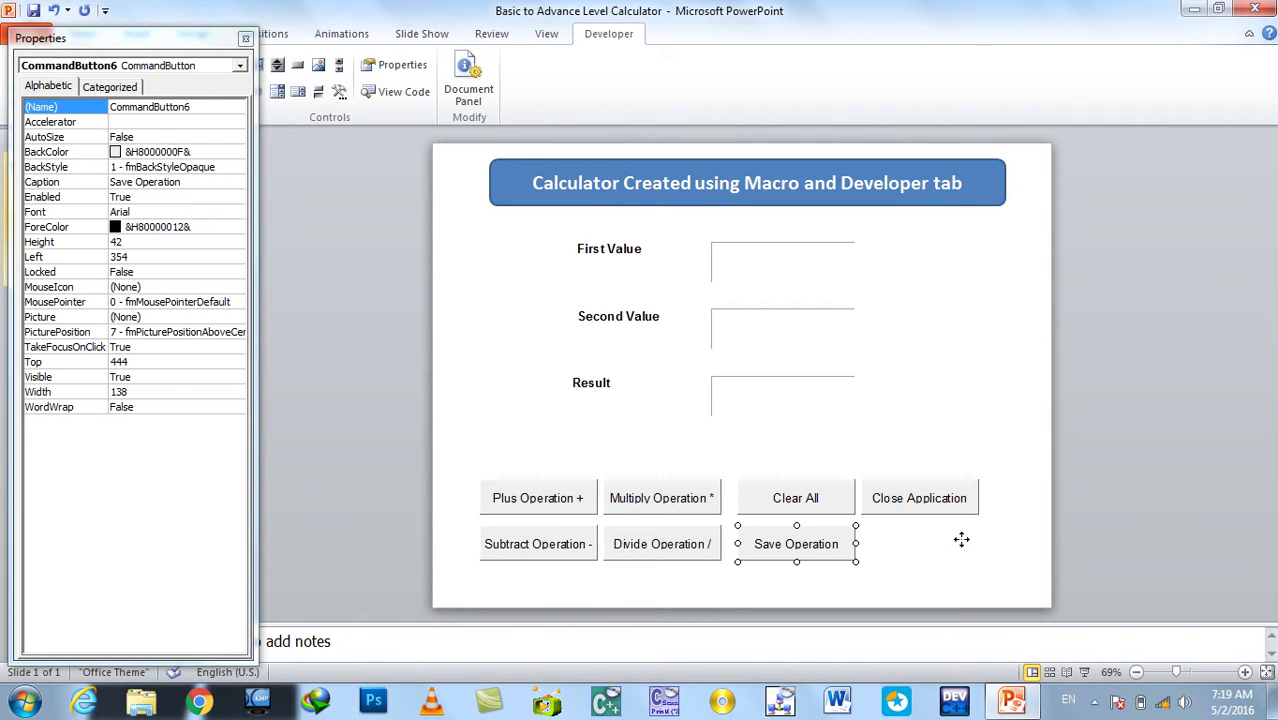
{"action": "left_click", "coordinate": [887, 497]}
{"action": "left_click_drag", "start_coordinate": [799, 542], "coordinate": [768, 540]}
{"action": "left_click", "coordinate": [921, 540]}
{"action": "left_click_drag", "start_coordinate": [921, 540], "coordinate": [911, 459]}
{"action": "left_click", "coordinate": [1098, 527]}
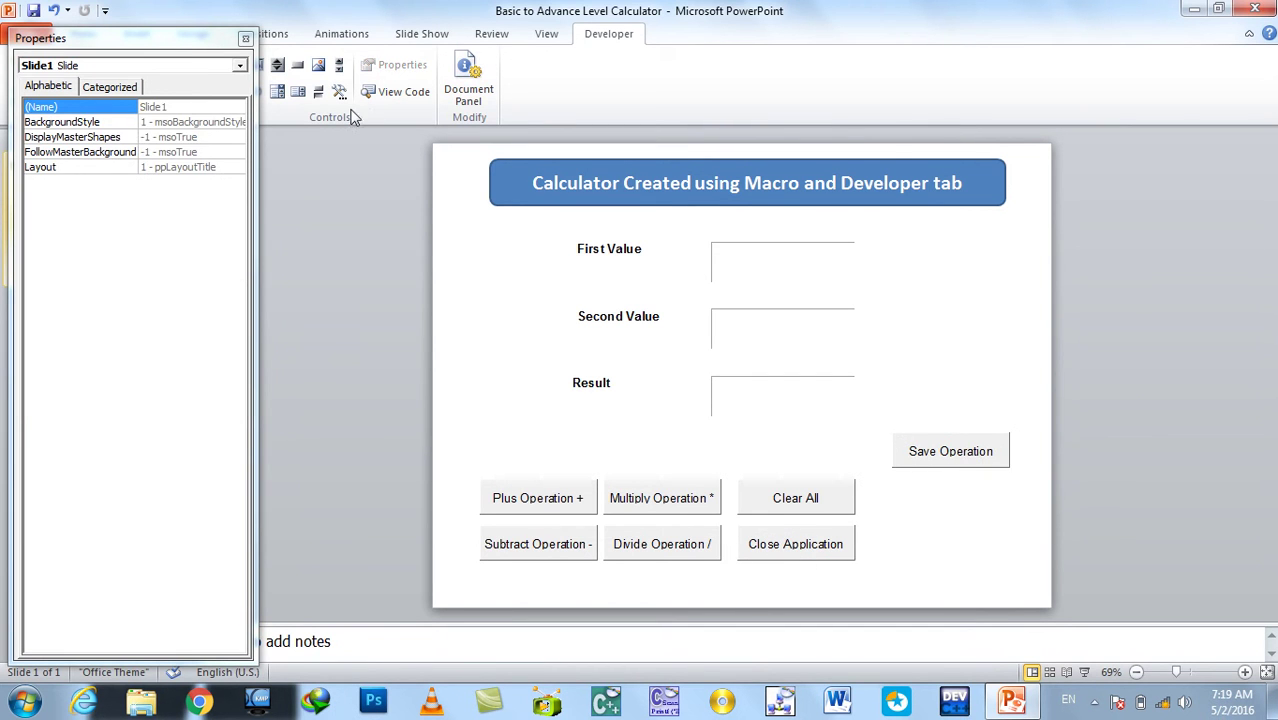
{"action": "left_click", "coordinate": [245, 38]}
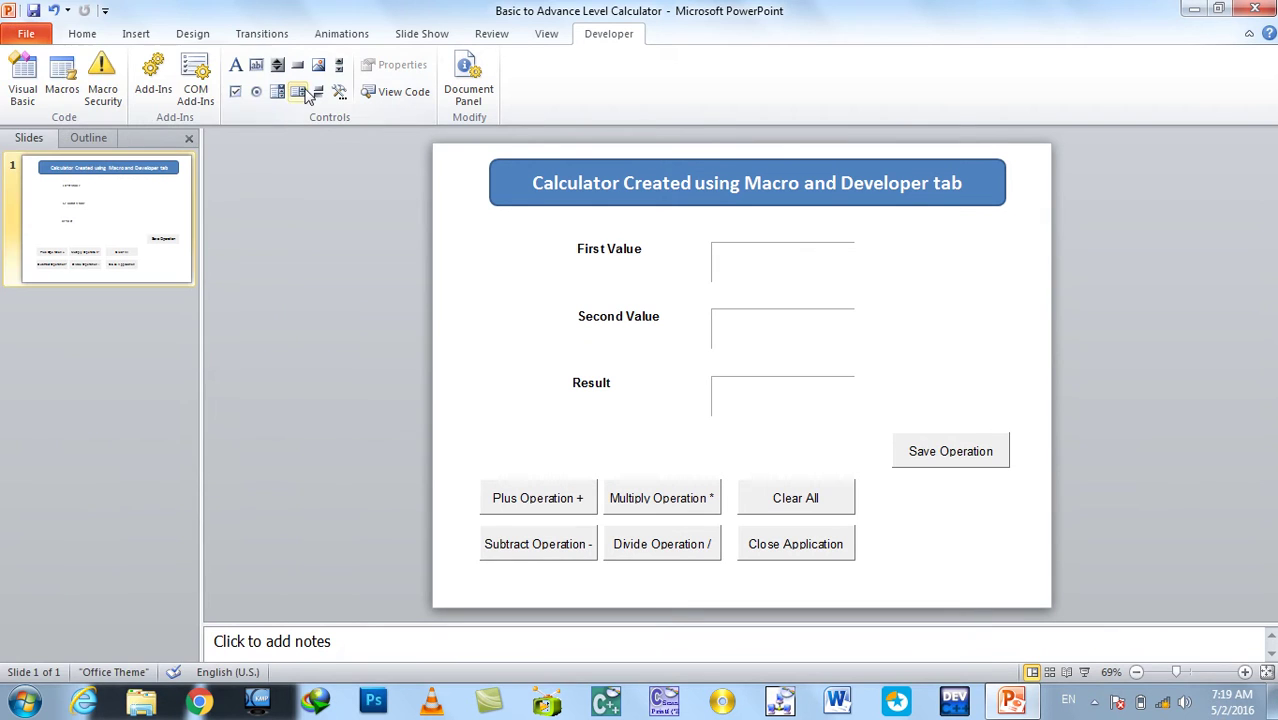
Draw a text box to the right of the button grid
{"action": "left_click", "coordinate": [258, 65]}
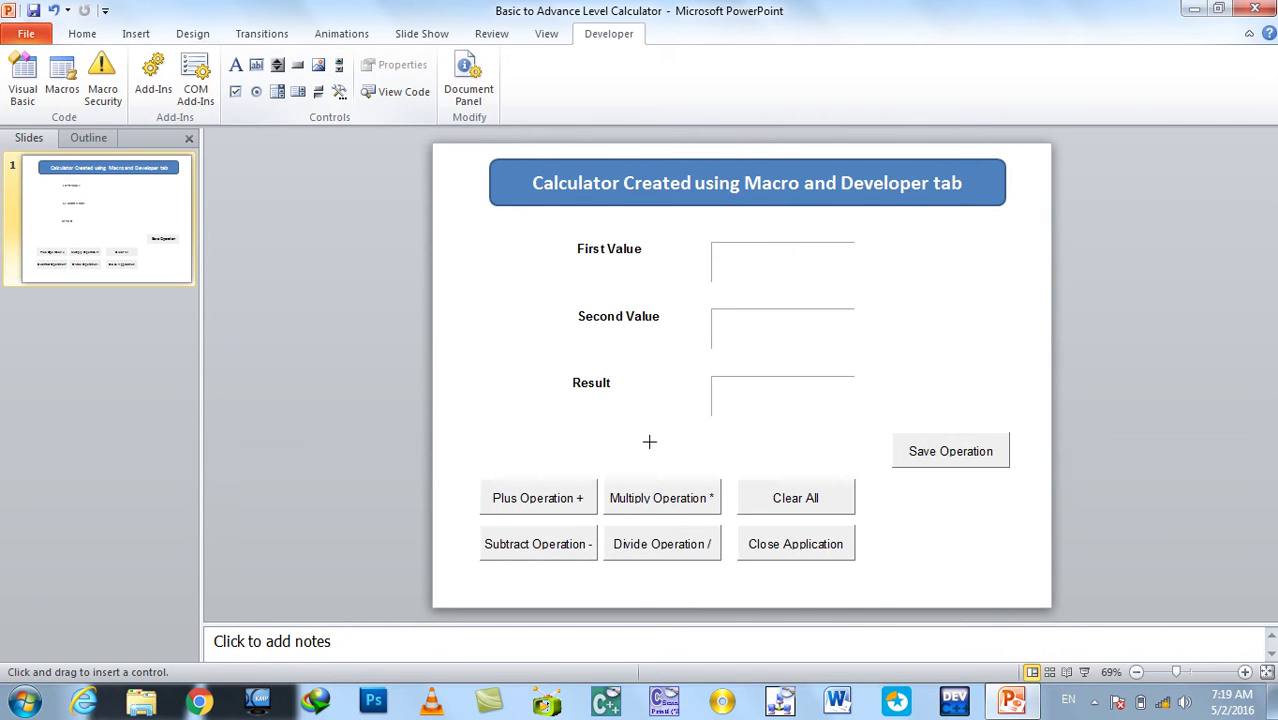
{"action": "left_click_drag", "start_coordinate": [989, 556], "coordinate": [1016, 556]}
{"action": "left_click", "coordinate": [477, 470]}
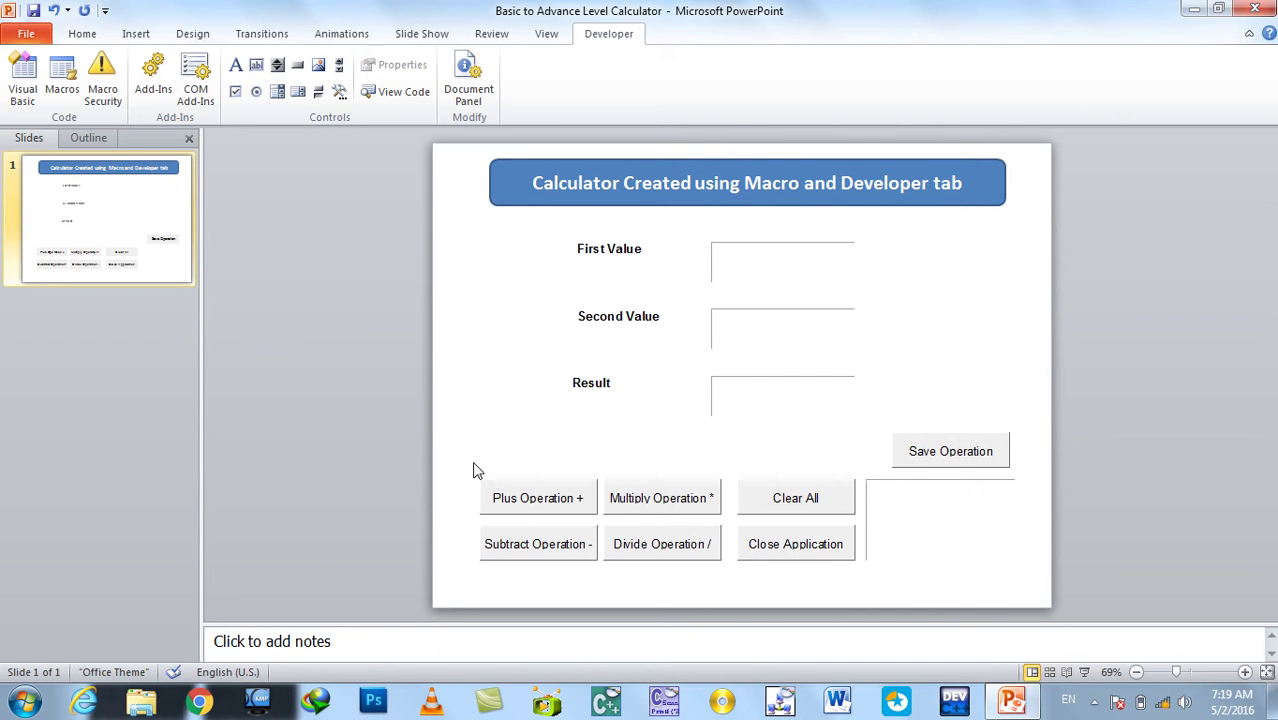
Make all six calculator buttons narrower together
{"action": "left_click_drag", "start_coordinate": [465, 468], "coordinate": [836, 592]}
{"action": "left_click", "coordinate": [802, 540]}
{"action": "left_click", "coordinate": [796, 505], "text": "shift"}
{"action": "left_click", "coordinate": [656, 505], "text": "shift"}
{"action": "left_click", "coordinate": [632, 548], "text": "shift"}
{"action": "left_click", "coordinate": [582, 545], "text": "shift"}
{"action": "left_click", "coordinate": [572, 505], "text": "shift"}
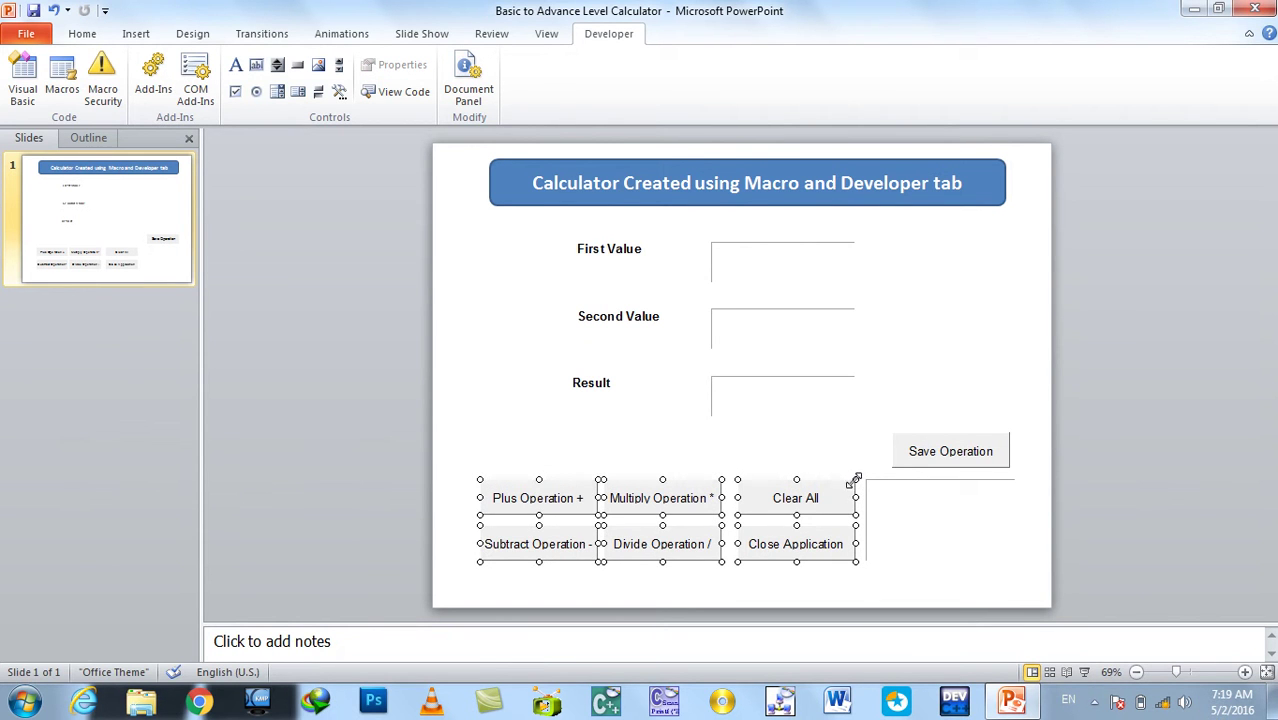
{"action": "left_click_drag", "start_coordinate": [853, 480], "coordinate": [836, 486]}
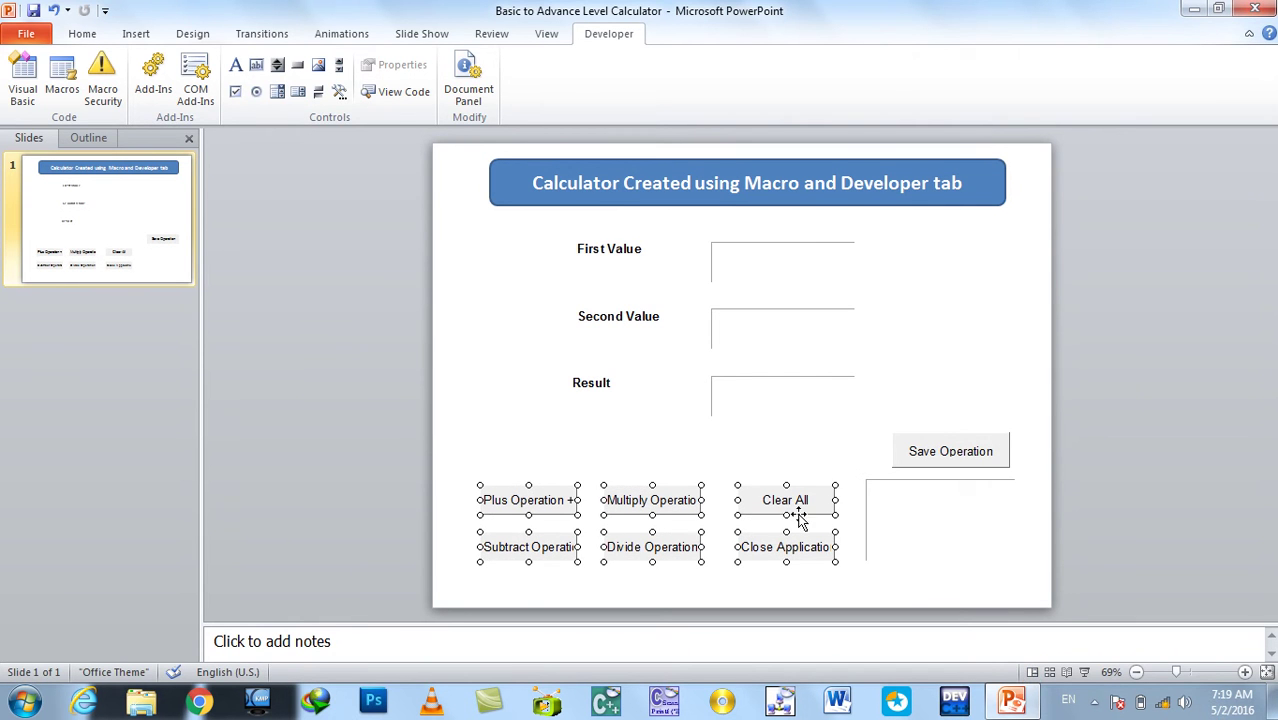
Shift the Multiply/Divide and Clear All/Close Application pairs left, and move Save Operation beneath the buttons
{"action": "left_click", "coordinate": [589, 503]}
{"action": "left_click", "coordinate": [618, 503]}
{"action": "left_click", "coordinate": [630, 546], "text": "shift"}
{"action": "key", "text": "Left"}
{"action": "key", "text": "Left"}
{"action": "key", "text": "Left"}
{"action": "key", "text": "Left"}
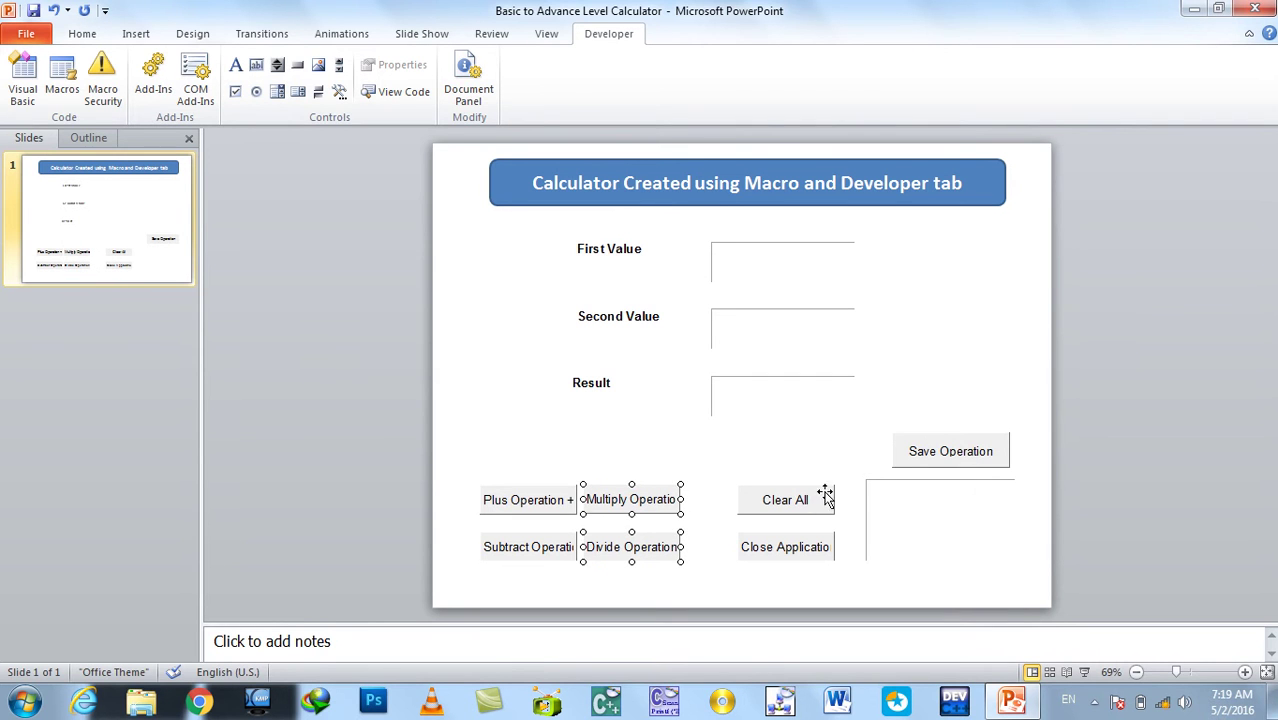
{"action": "left_click", "coordinate": [806, 510]}
{"action": "left_click", "coordinate": [806, 548], "text": "shift"}
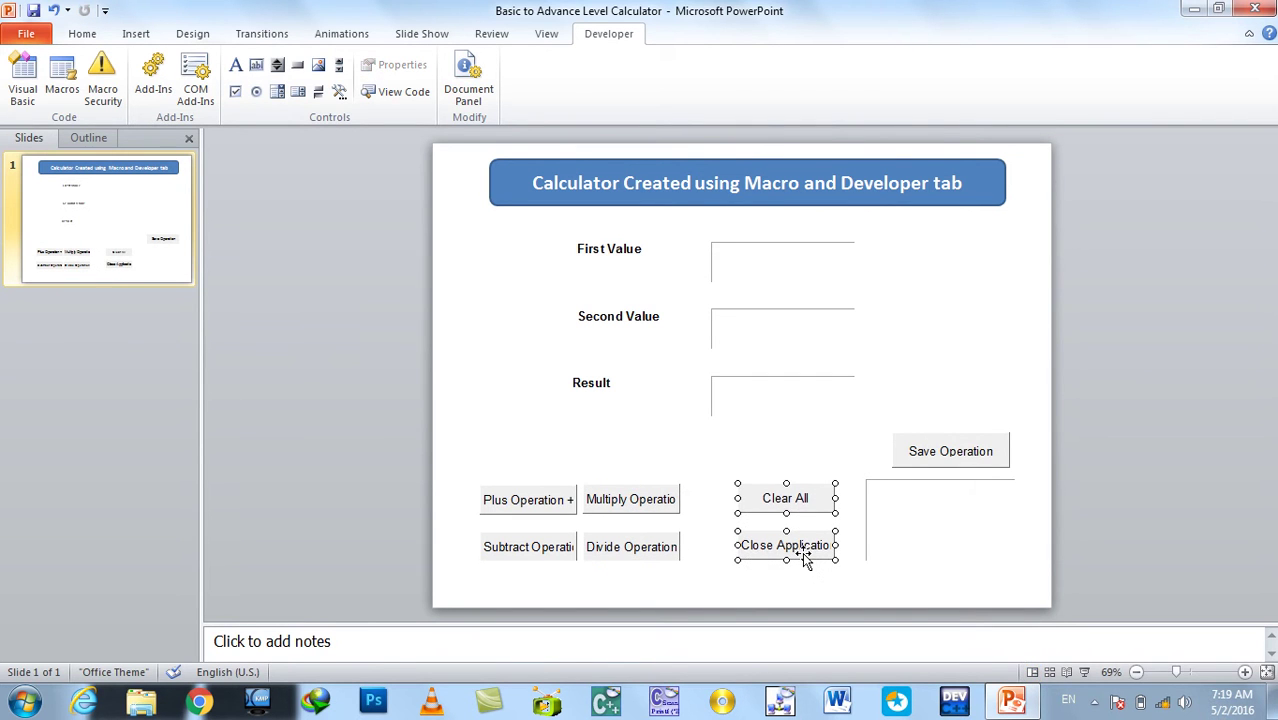
{"action": "key", "text": "Left"}
{"action": "key", "text": "Left"}
{"action": "key", "text": "Left"}
{"action": "key", "text": "Left"}
{"action": "key", "text": "Left"}
{"action": "key", "text": "Left"}
{"action": "key", "text": "Left"}
{"action": "key", "text": "Left"}
{"action": "key", "text": "Left"}
{"action": "key", "text": "Left"}
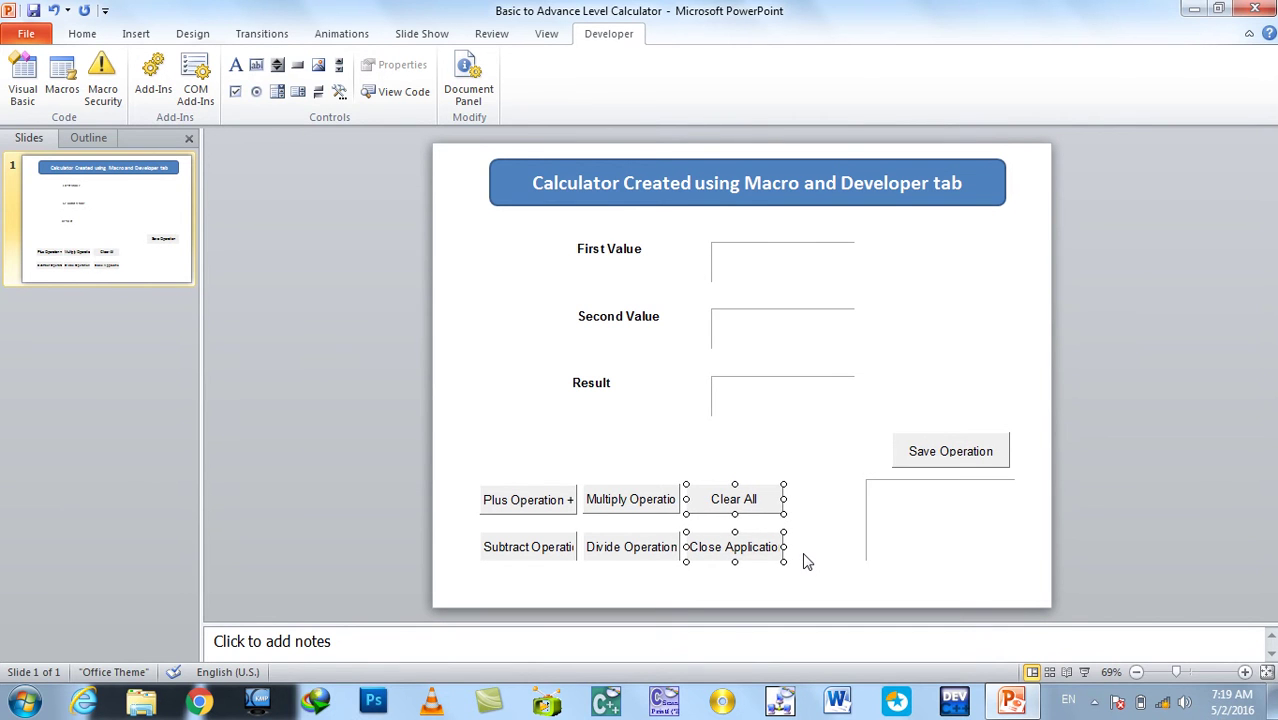
{"action": "left_click", "coordinate": [1146, 472]}
{"action": "left_click", "coordinate": [915, 503]}
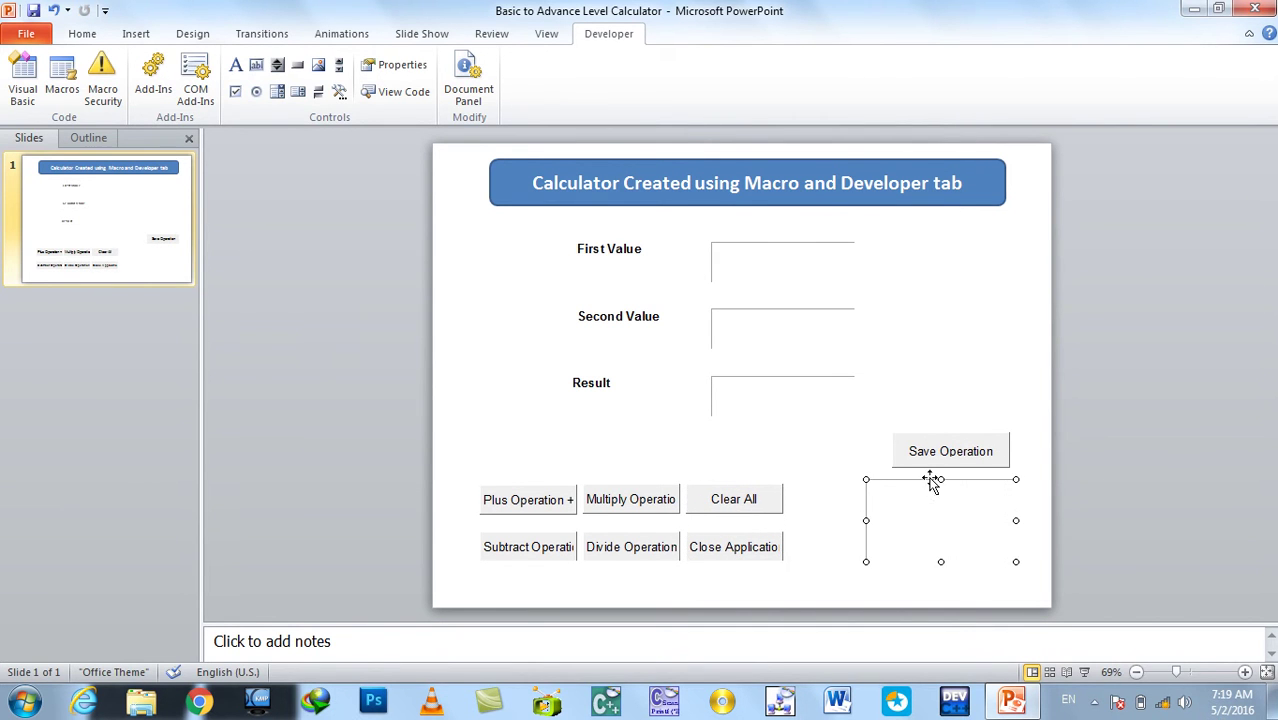
{"action": "mouse_move", "coordinate": [945, 453]}
{"action": "left_mouse_down"}
{"action": "mouse_move", "coordinate": [573, 586]}
{"action": "mouse_move", "coordinate": [588, 588]}
{"action": "left_mouse_up"}
Make the bottom-right box taller and stretch it toward the slide's right edge
{"action": "left_click", "coordinate": [925, 515]}
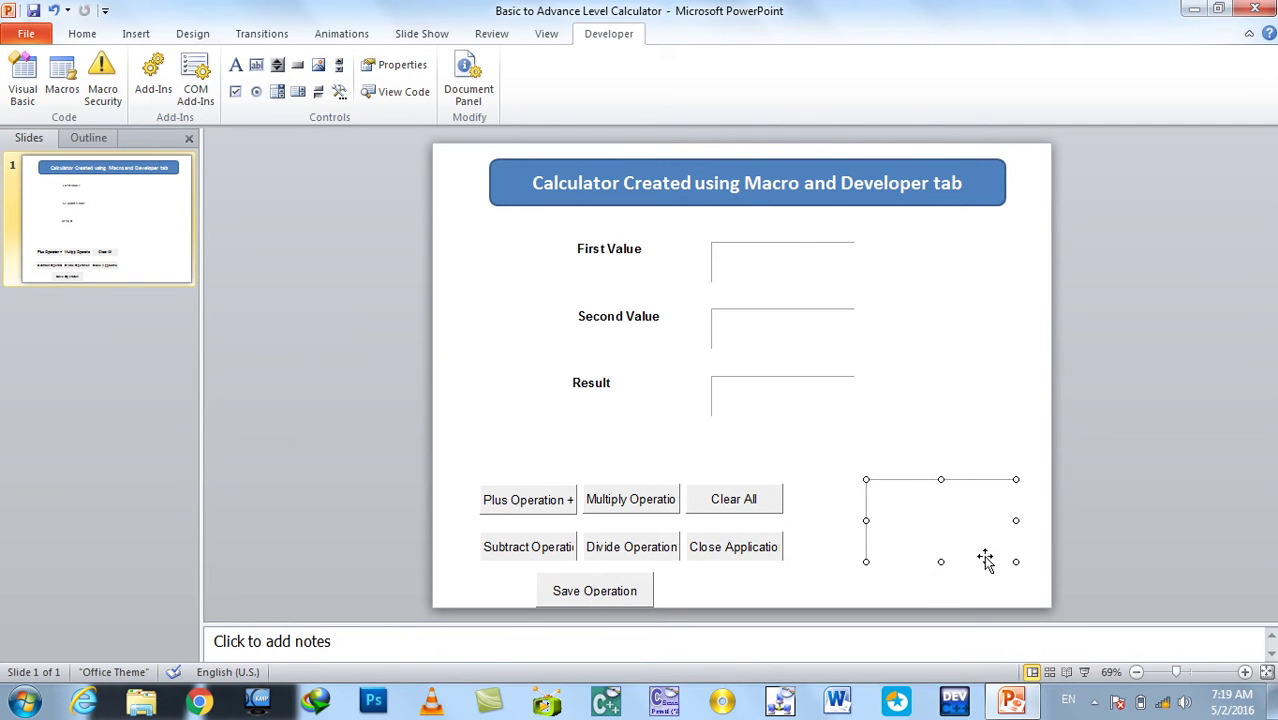
{"action": "left_click_drag", "start_coordinate": [941, 566], "coordinate": [941, 586]}
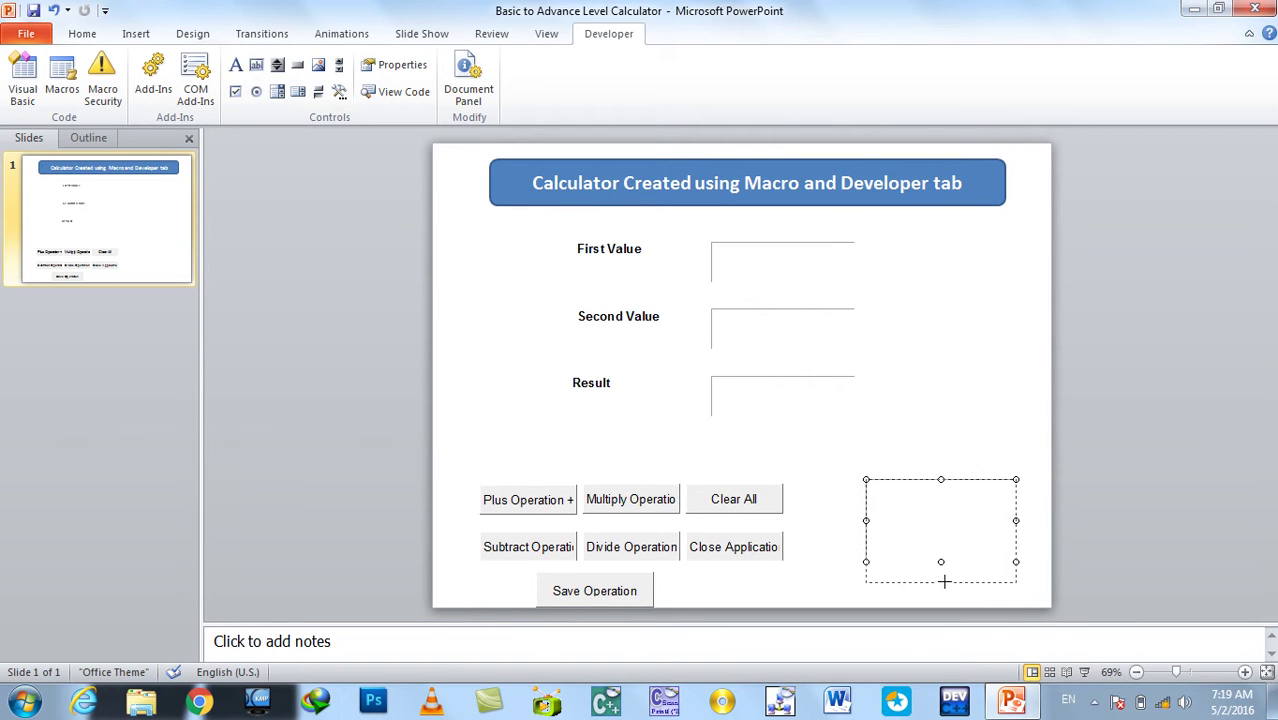
{"action": "left_click_drag", "start_coordinate": [1016, 528], "coordinate": [1030, 526]}
{"action": "left_click", "coordinate": [1081, 513]}
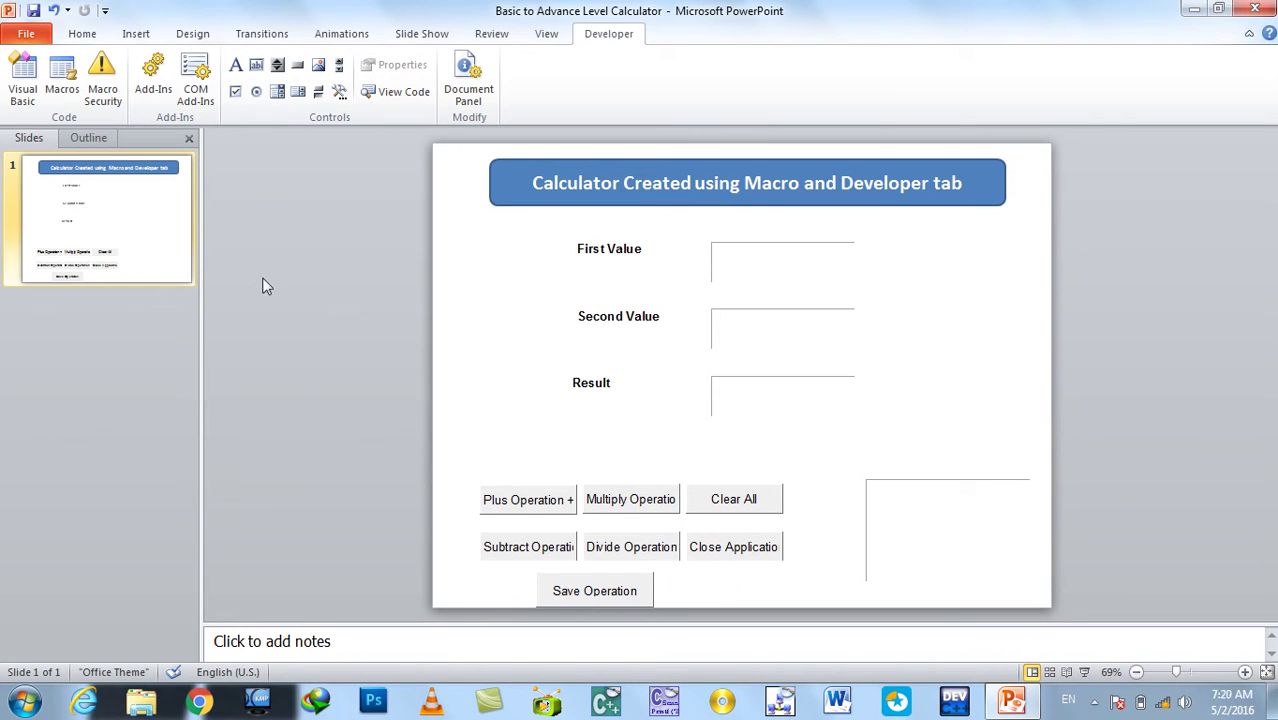
Duplicate the First Value label and place the copy above the bottom-right box
{"action": "left_click", "coordinate": [626, 272]}
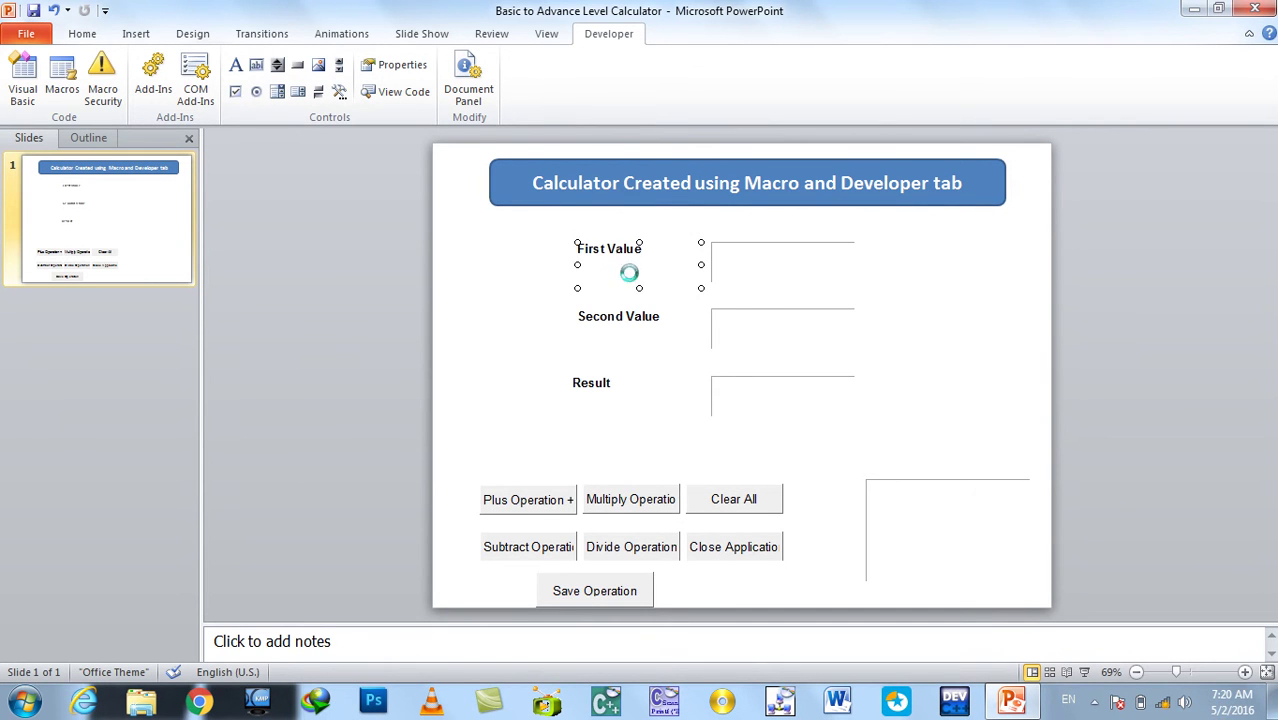
{"action": "key", "text": "ctrl+c"}
{"action": "key", "text": "ctrl+v"}
{"action": "left_click_drag", "start_coordinate": [645, 262], "coordinate": [919, 436]}
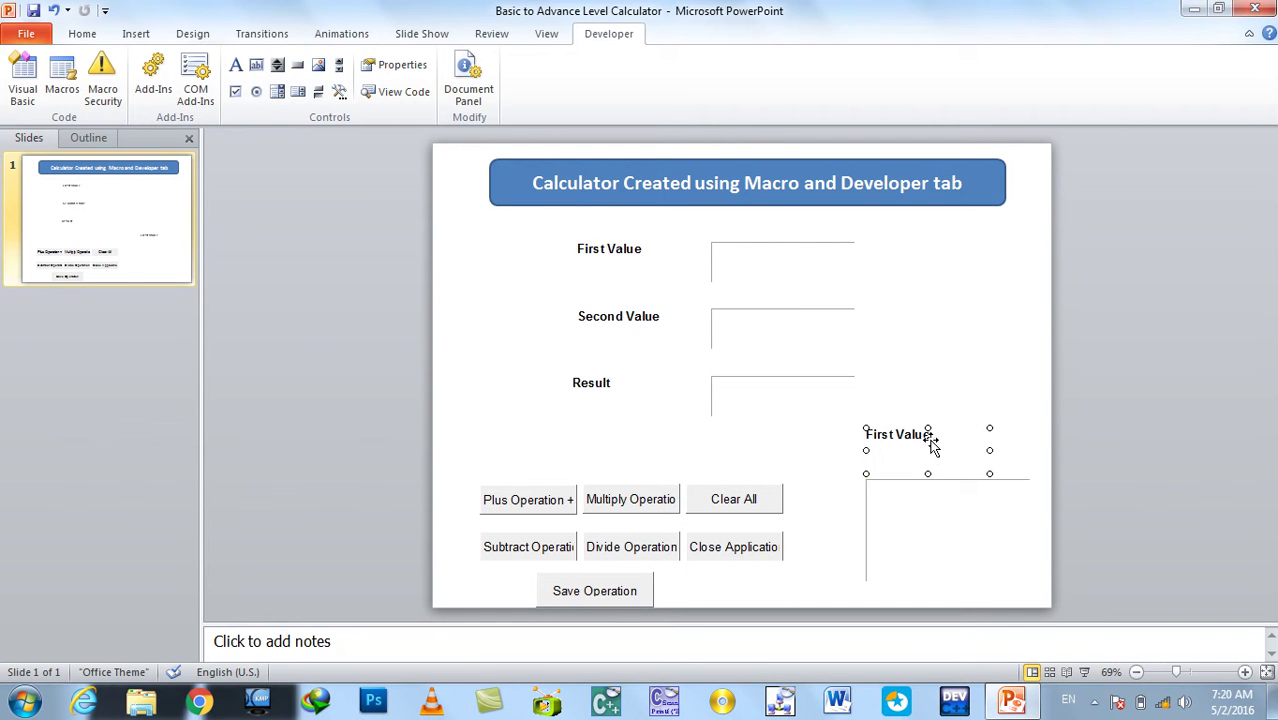
Change the copied label's caption to 'Note Area'
{"action": "left_click", "coordinate": [400, 65]}
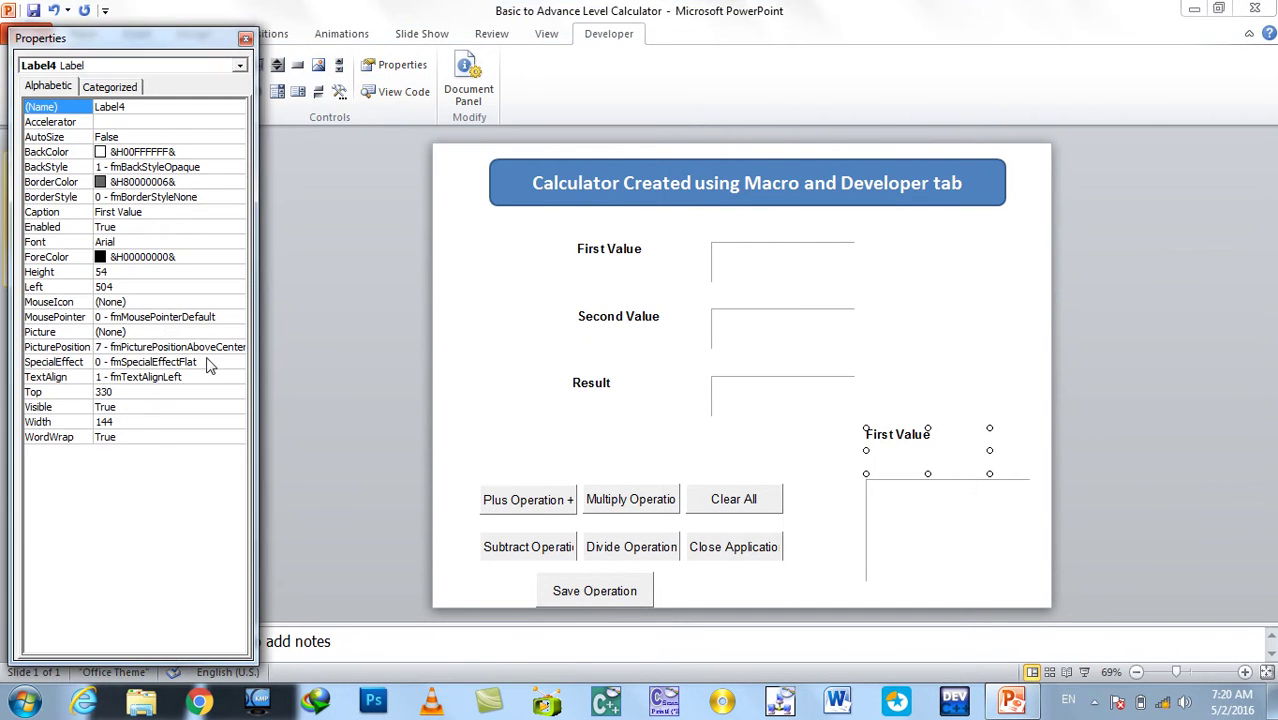
{"action": "left_click", "coordinate": [188, 198]}
{"action": "left_click", "coordinate": [184, 216]}
{"action": "left_click", "coordinate": [183, 216]}
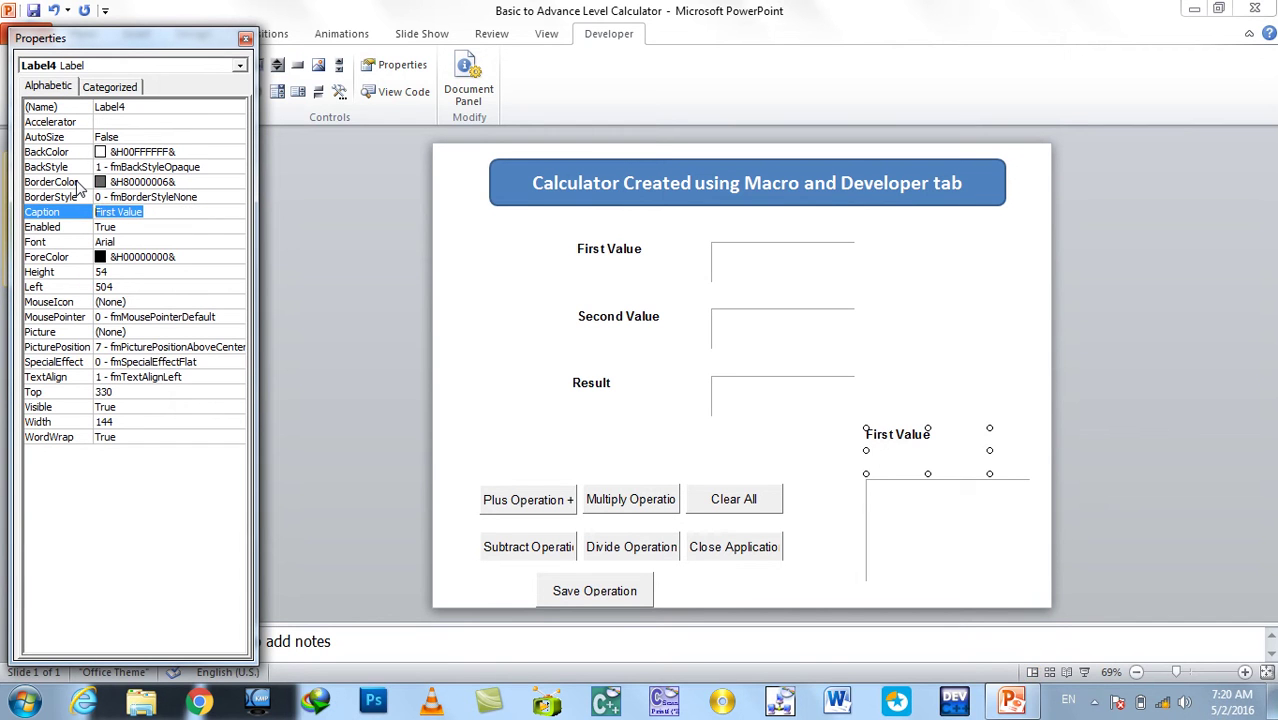
{"action": "type", "text": "Reminder"}
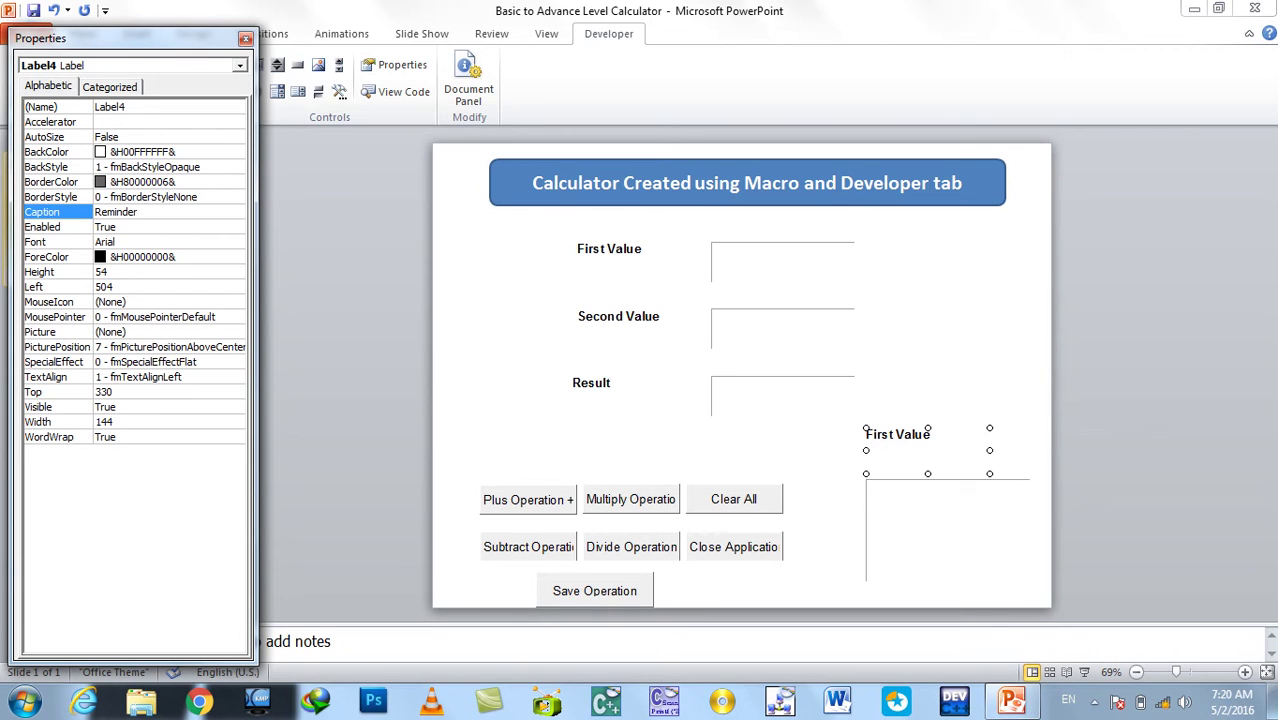
{"action": "key", "text": "BackSpace"}
{"action": "key", "text": "BackSpace"}
{"action": "key", "text": "BackSpace"}
{"action": "left_click", "coordinate": [245, 38]}
Shorten the Note Area label and settle it just above the box
{"action": "left_click", "coordinate": [916, 440]}
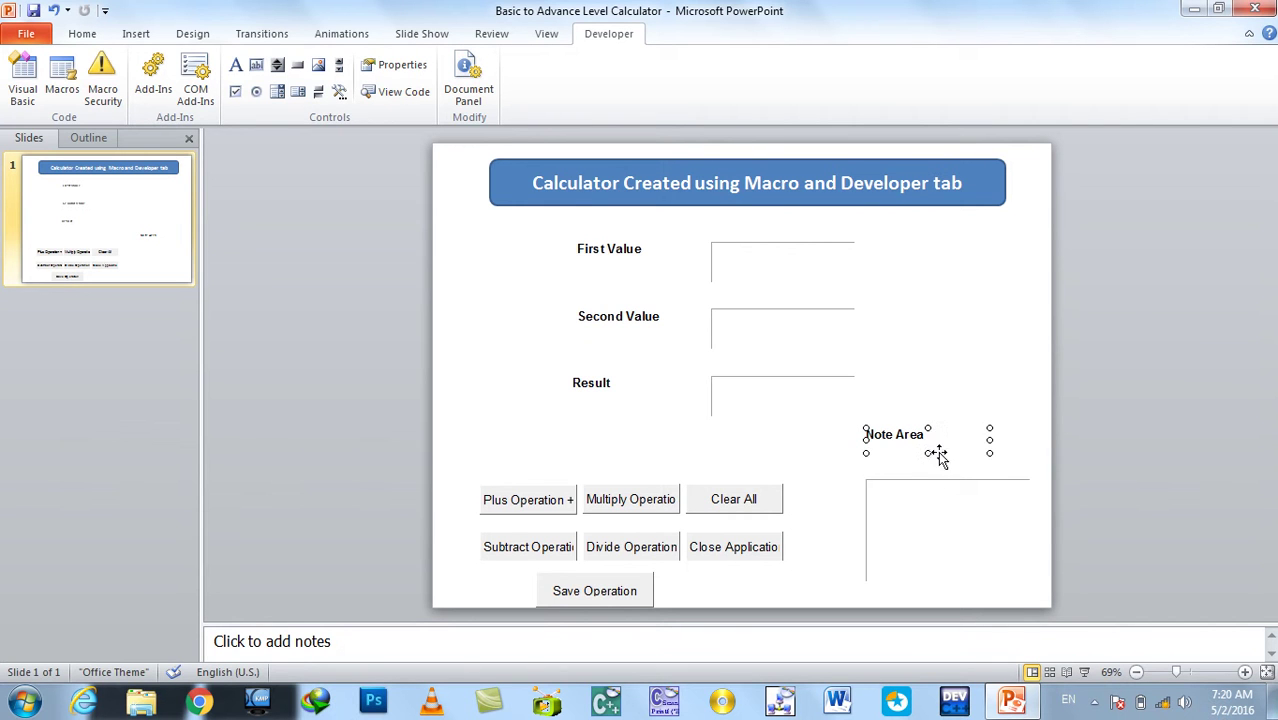
{"action": "mouse_move", "coordinate": [929, 449]}
{"action": "left_mouse_down"}
{"action": "mouse_move", "coordinate": [991, 482]}
{"action": "mouse_move", "coordinate": [942, 471]}
{"action": "left_mouse_up"}
{"action": "left_click", "coordinate": [1093, 456]}
{"action": "left_click", "coordinate": [936, 462]}
{"action": "left_click", "coordinate": [1113, 469]}
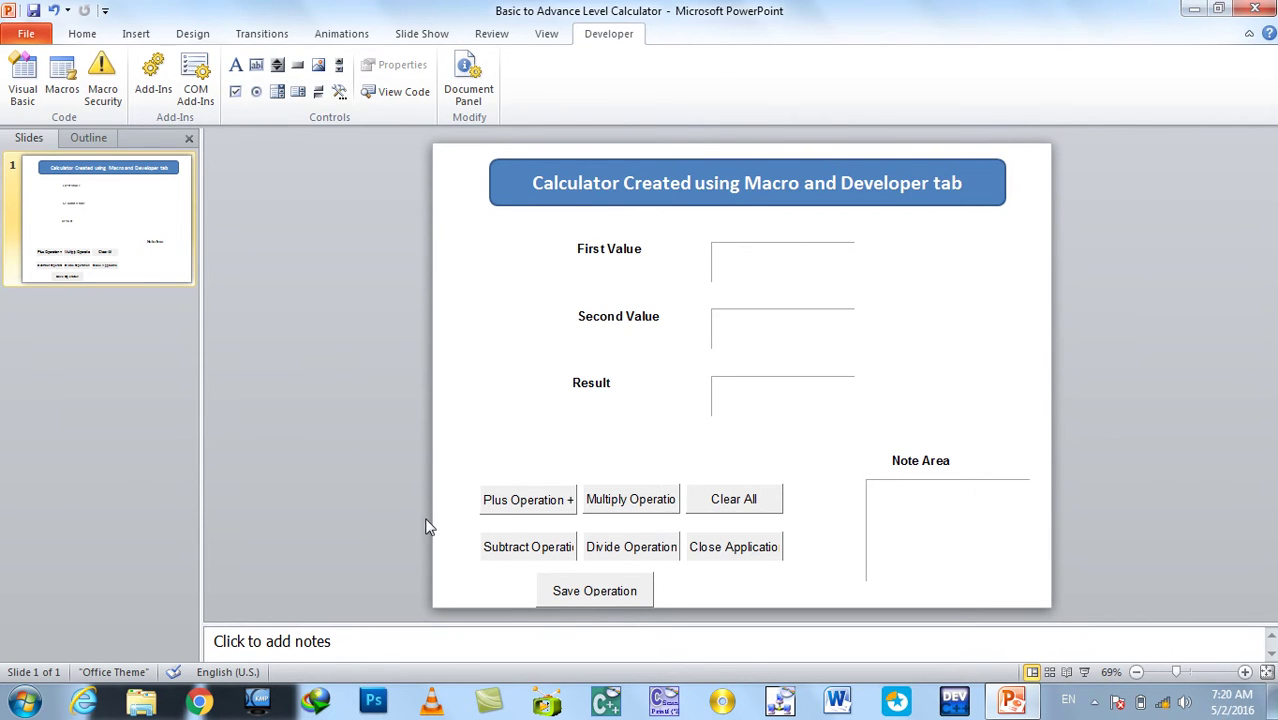
Widen the Plus and Subtract buttons to show full captions and nudge them left
{"action": "left_click_drag", "start_coordinate": [453, 492], "coordinate": [484, 546]}
{"action": "left_click", "coordinate": [476, 499], "text": "shift"}
{"action": "left_click_drag", "start_coordinate": [476, 499], "coordinate": [457, 499]}
{"action": "left_click", "coordinate": [528, 472]}
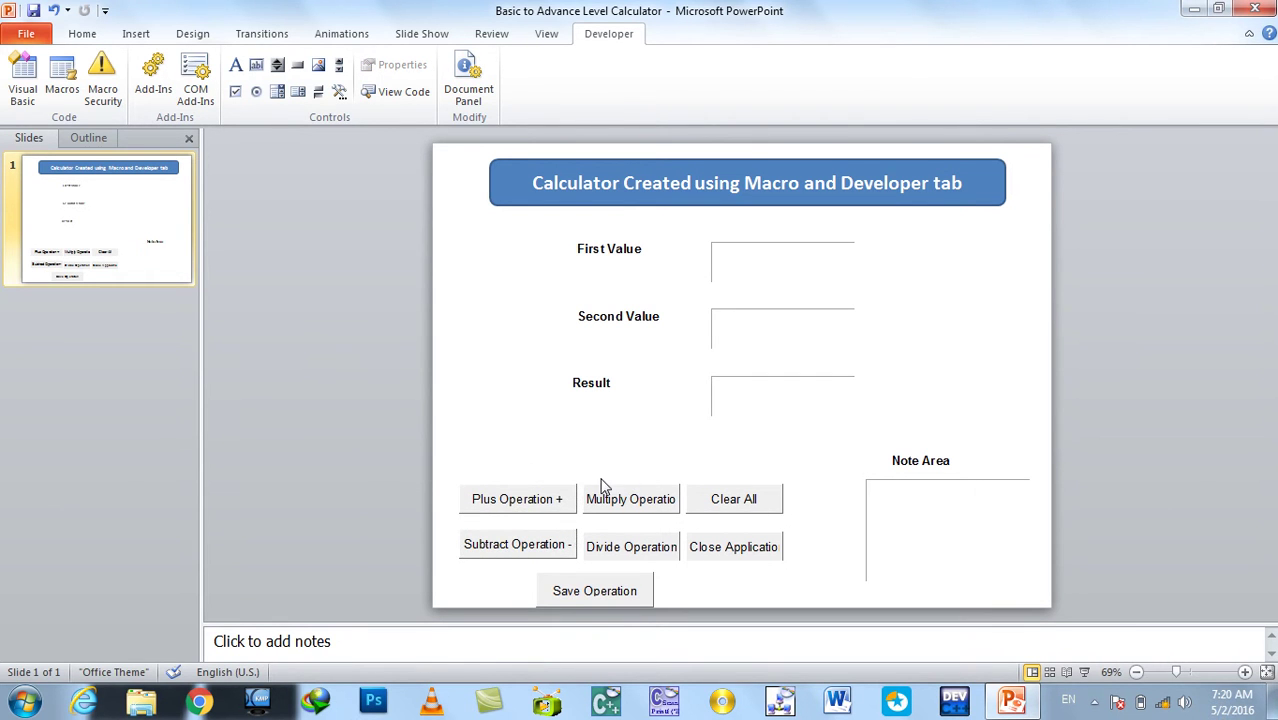
{"action": "left_click", "coordinate": [539, 495]}
{"action": "left_click", "coordinate": [531, 539], "text": "shift"}
{"action": "key", "text": "Left"}
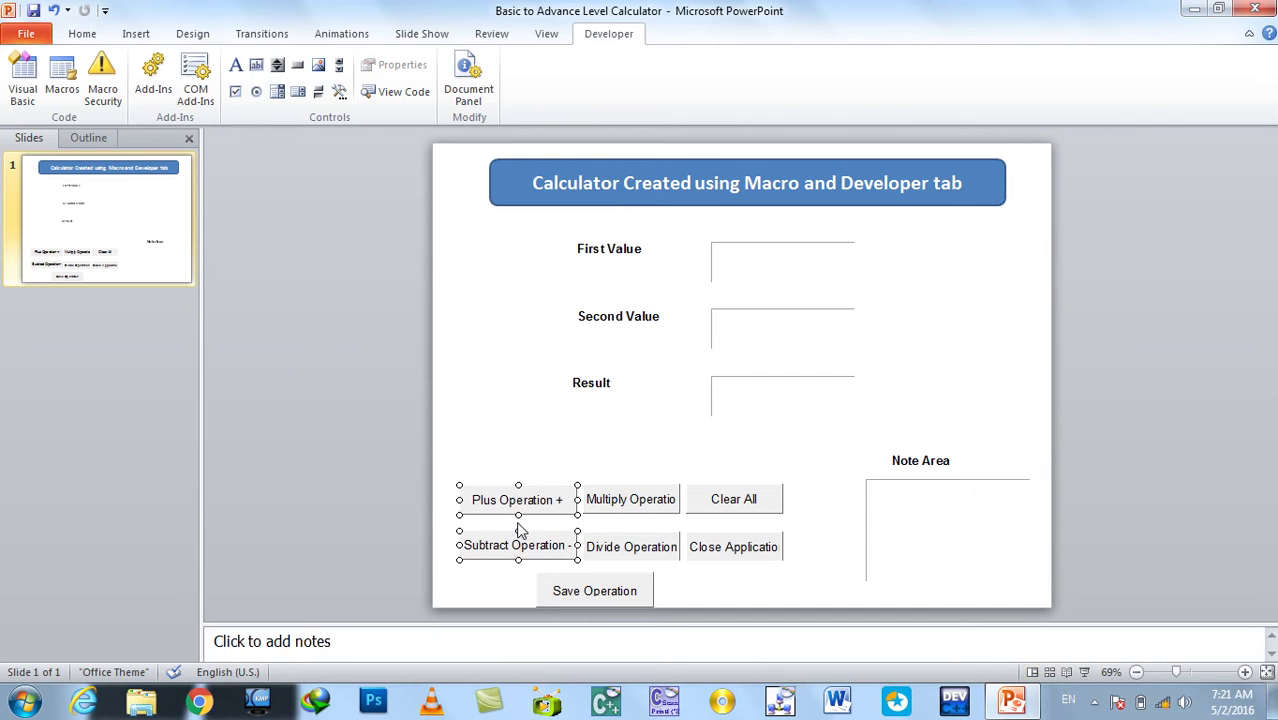
{"action": "key", "text": "Left"}
{"action": "key", "text": "Left"}
Shift Multiply and Divide left beside them and widen them to show full captions
{"action": "left_click", "coordinate": [612, 505]}
{"action": "left_click", "coordinate": [613, 544], "text": "shift"}
{"action": "key", "text": "Left"}
{"action": "key", "text": "Left"}
{"action": "key", "text": "Left"}
{"action": "key", "text": "Left"}
{"action": "left_click_drag", "start_coordinate": [665, 497], "coordinate": [676, 497]}
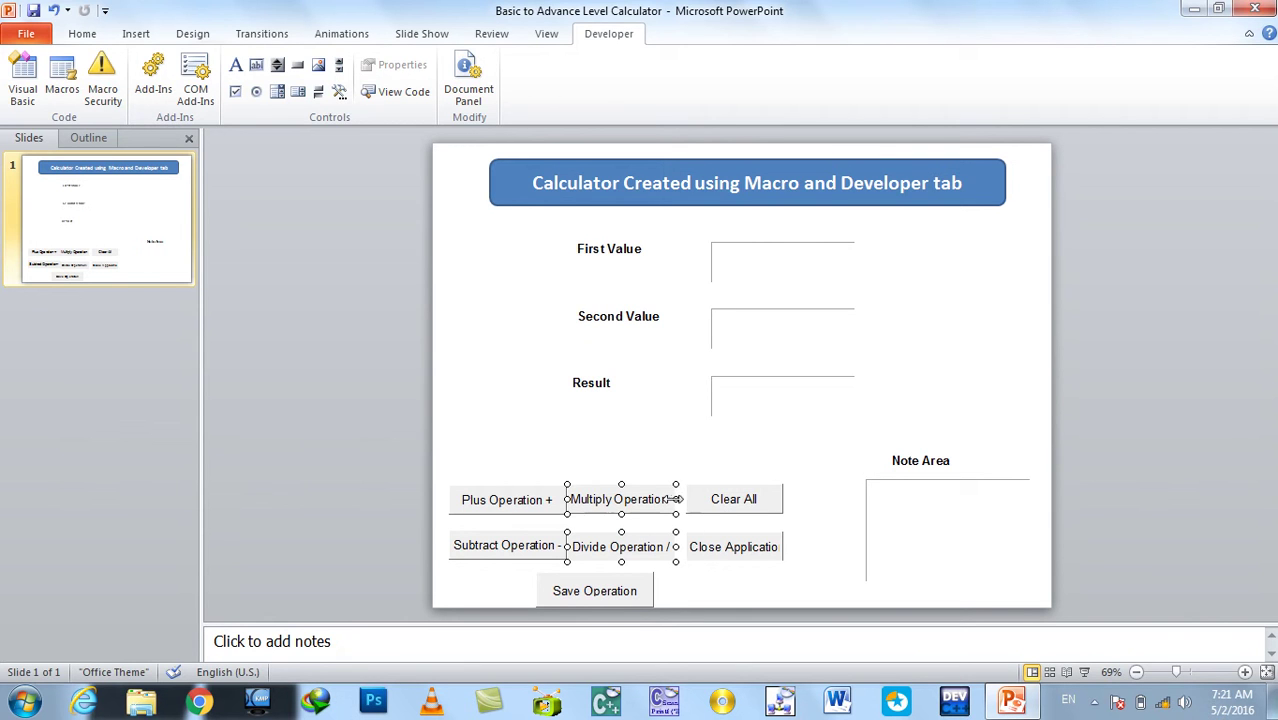
{"action": "left_click_drag", "start_coordinate": [679, 499], "coordinate": [692, 497]}
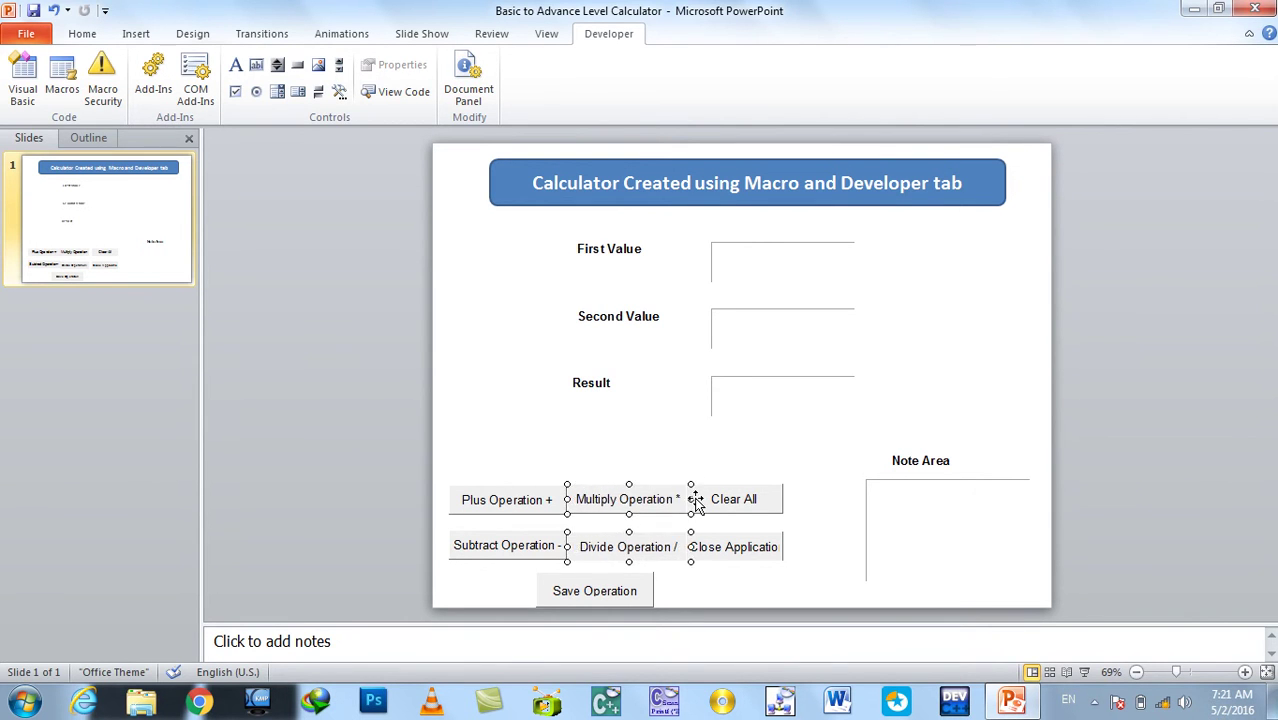
Move the Clear All and Close Application buttons slightly right
{"action": "left_click", "coordinate": [770, 502]}
{"action": "left_click", "coordinate": [759, 547], "text": "shift"}
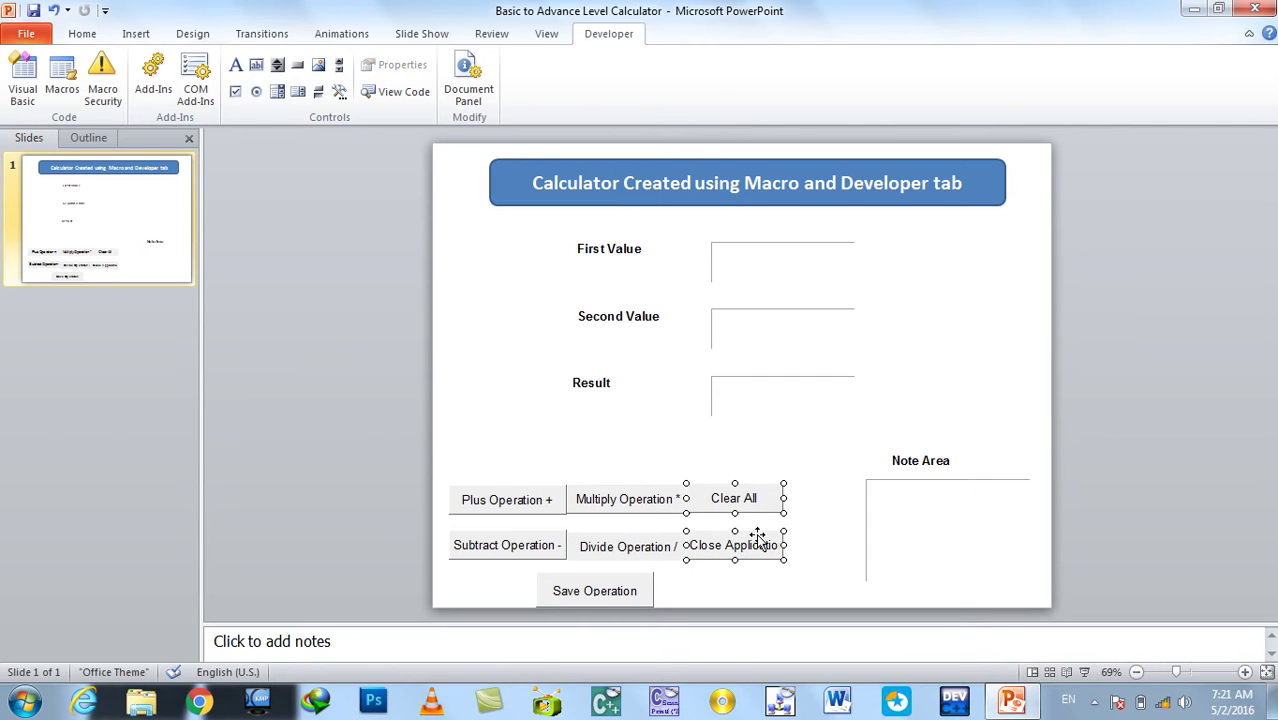
{"action": "left_click_drag", "start_coordinate": [760, 548], "coordinate": [759, 545]}
{"action": "left_click", "coordinate": [366, 458]}
Position Save Operation centred beneath Divide Operation
{"action": "left_click_drag", "start_coordinate": [637, 592], "coordinate": [673, 586]}
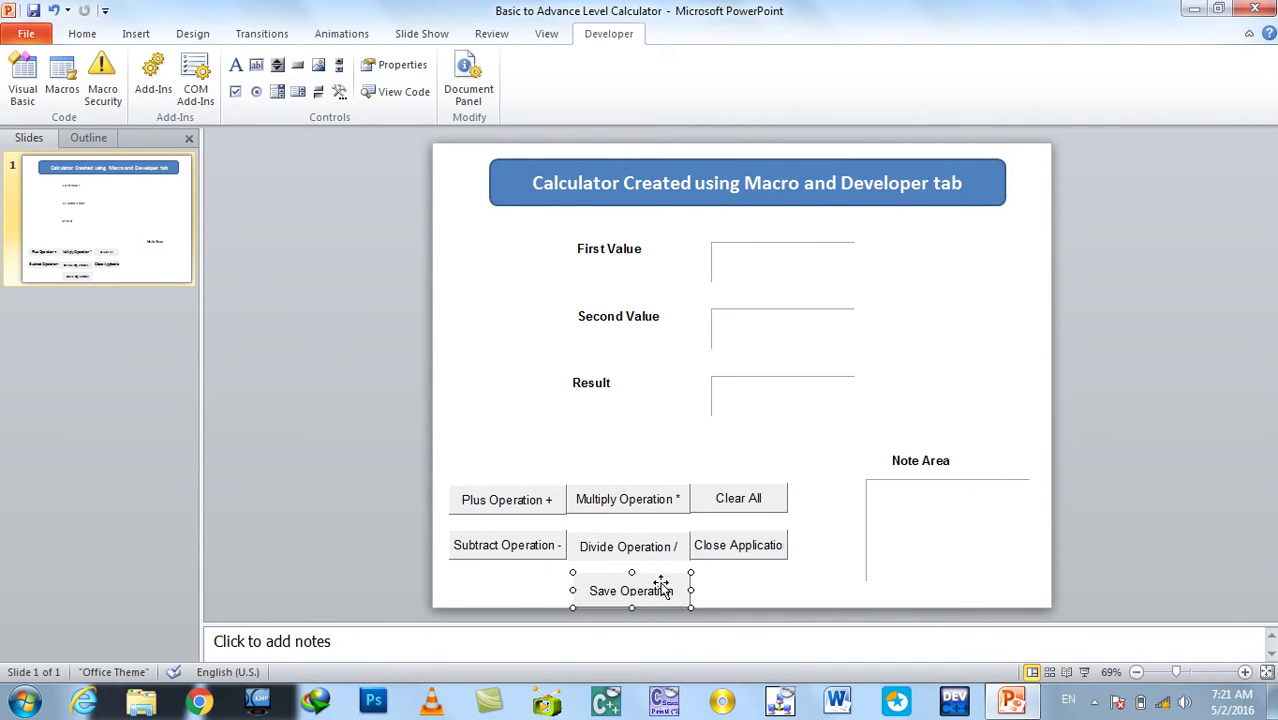
{"action": "key", "text": "Up"}
{"action": "key", "text": "Left"}
{"action": "key", "text": "Left"}
{"action": "key", "text": "Up"}
{"action": "key", "text": "Left"}
{"action": "key", "text": "Up"}
{"action": "key", "text": "Left"}
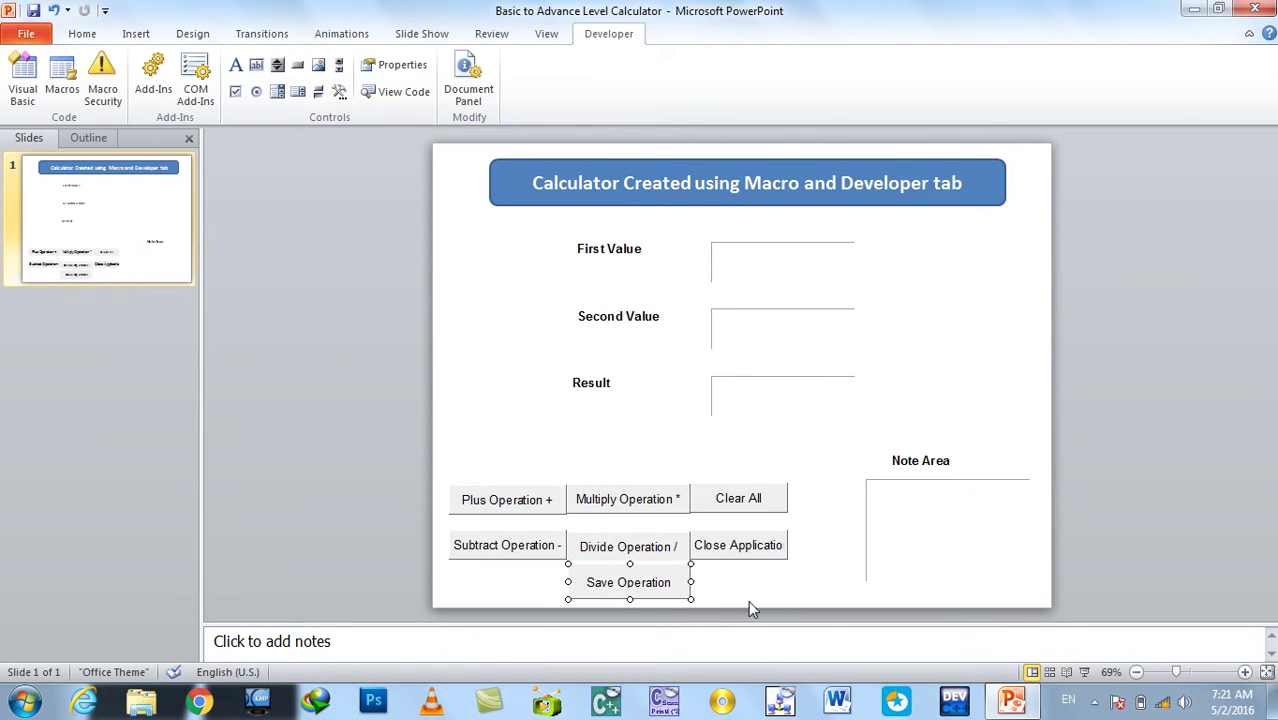
{"action": "key", "text": "Left"}
{"action": "key", "text": "Left"}
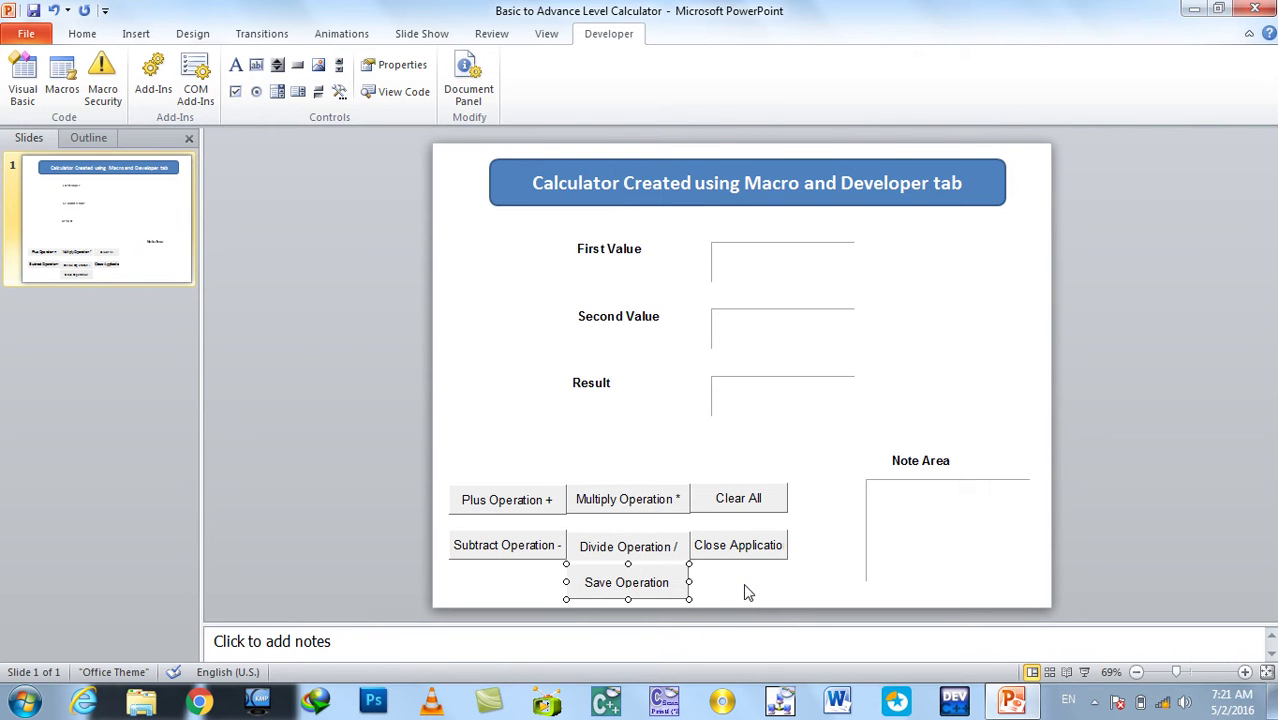
{"action": "key", "text": "Down"}
{"action": "left_click", "coordinate": [747, 586]}
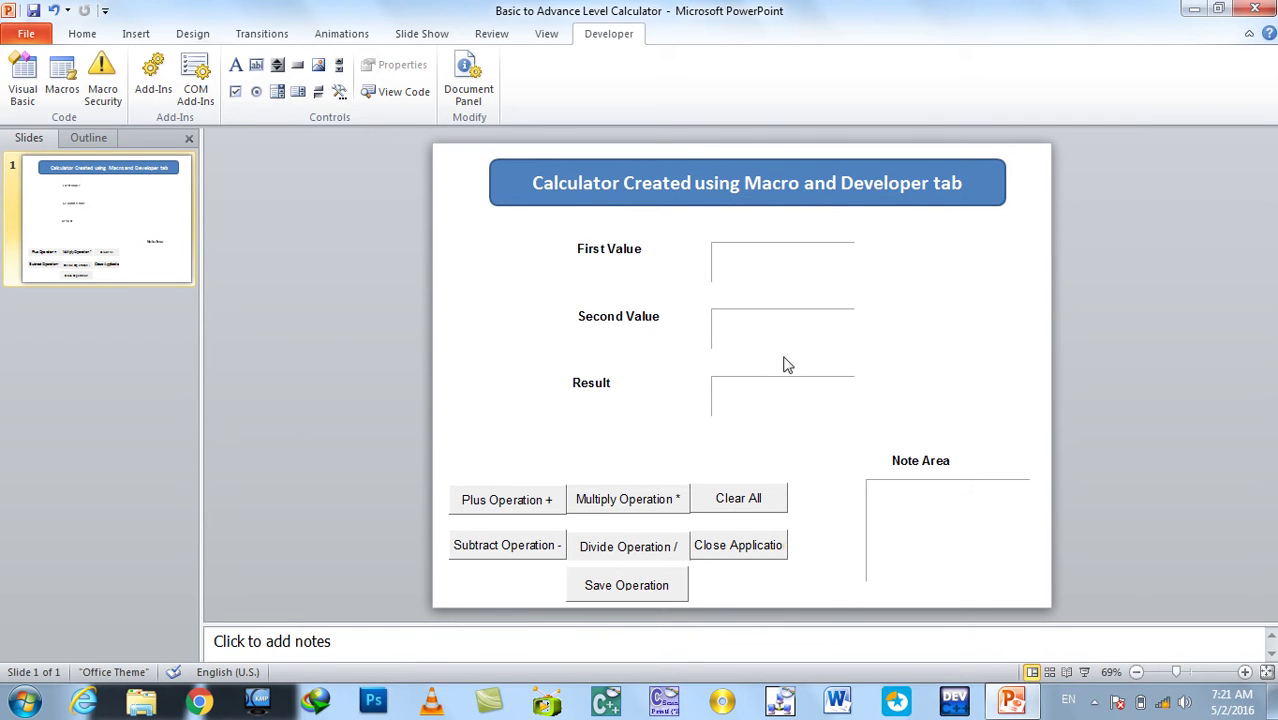
Duplicate the Result label, widen it and place it just above the Plus Operation button
{"action": "left_click", "coordinate": [603, 385]}
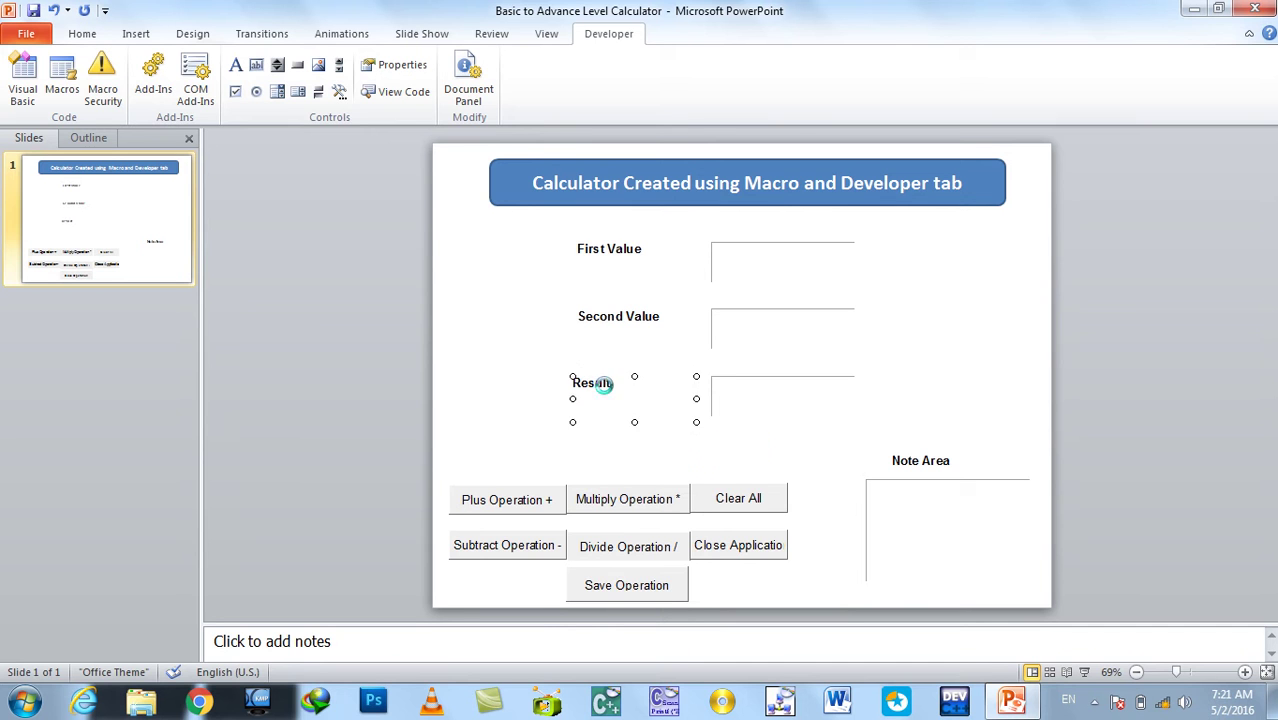
{"action": "key", "text": "ctrl+c"}
{"action": "key", "text": "ctrl+v"}
{"action": "left_click_drag", "start_coordinate": [668, 420], "coordinate": [657, 463]}
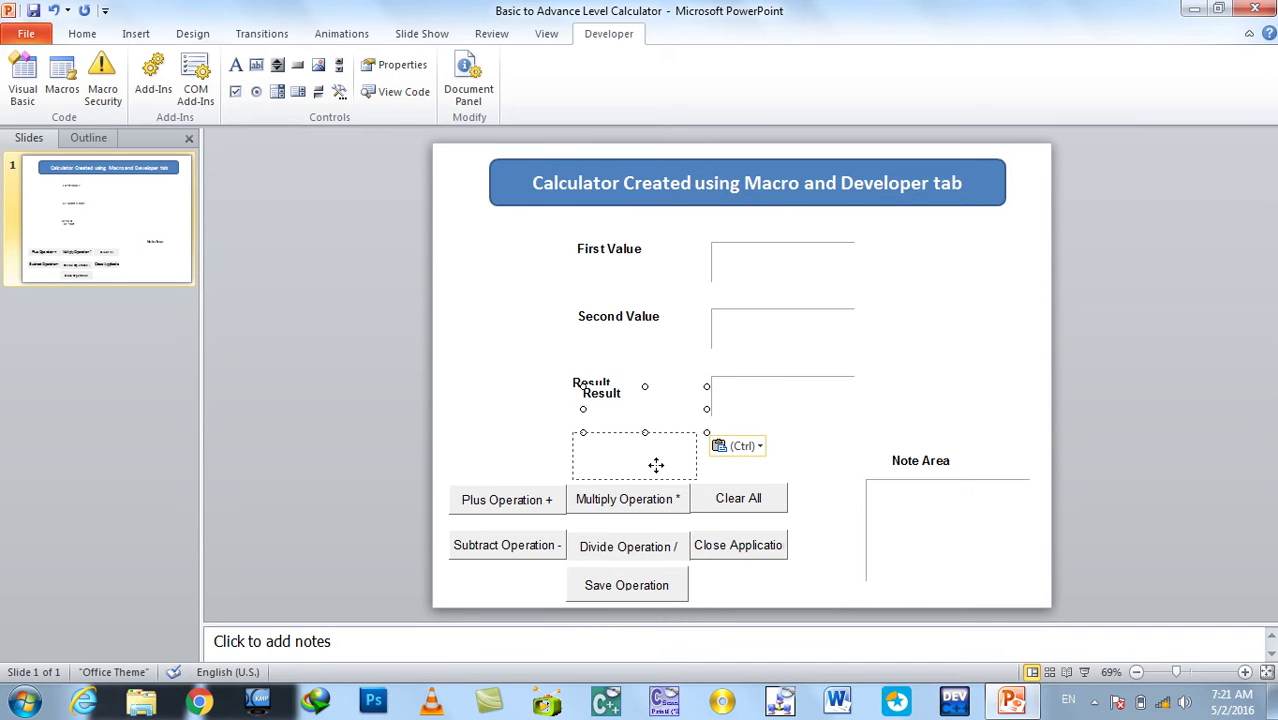
{"action": "left_click_drag", "start_coordinate": [572, 456], "coordinate": [486, 463]}
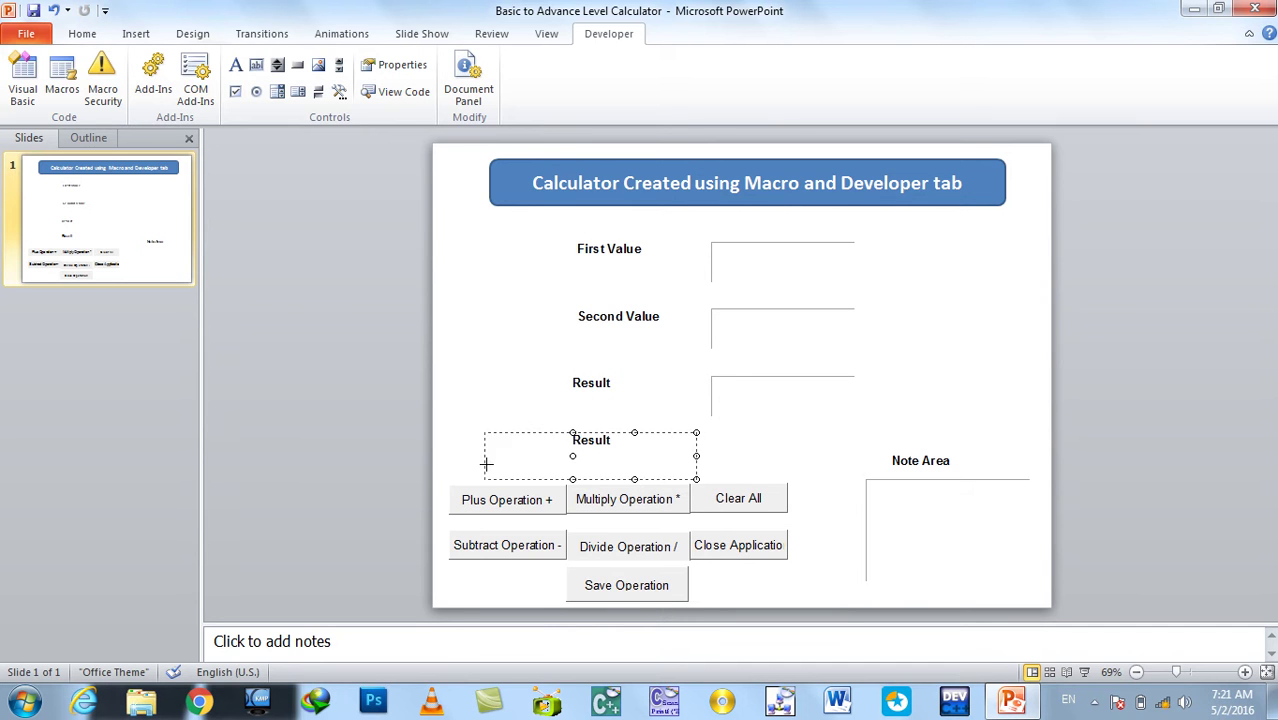
{"action": "left_click_drag", "start_coordinate": [588, 478], "coordinate": [611, 453]}
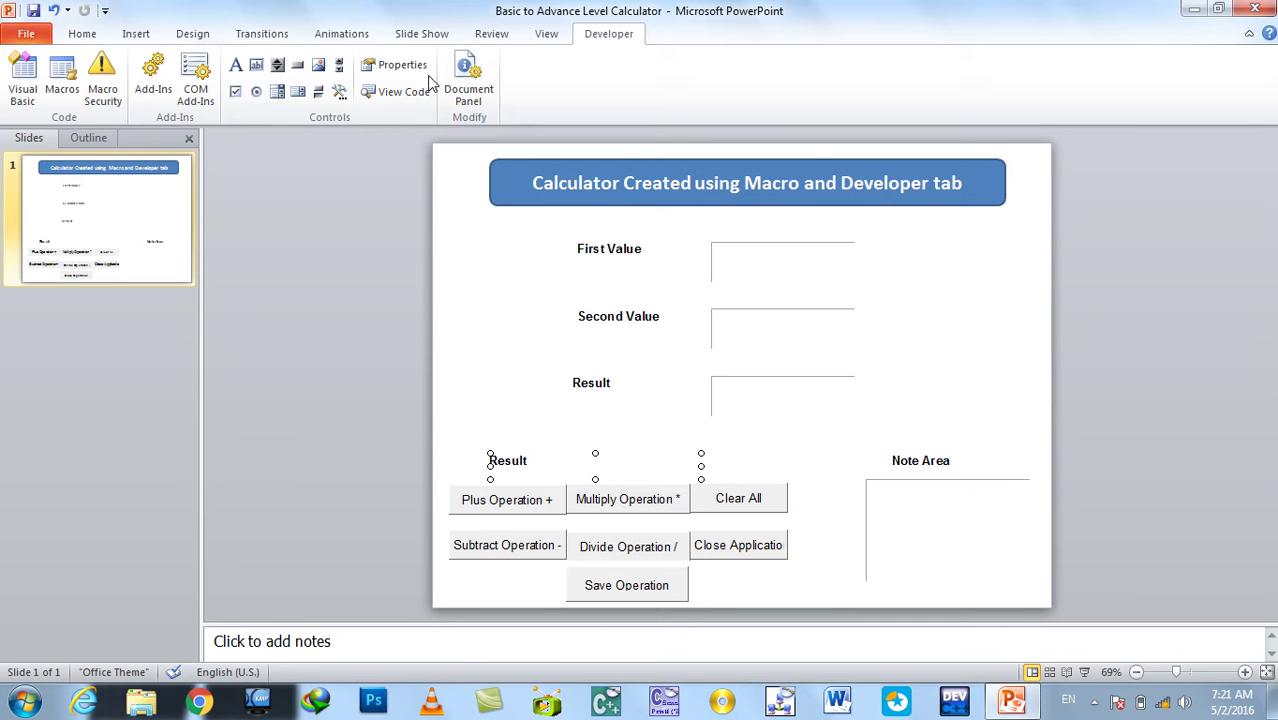
Change the new label's Caption to 'Operation Command / Buttons' and close Properties
{"action": "left_click", "coordinate": [395, 65]}
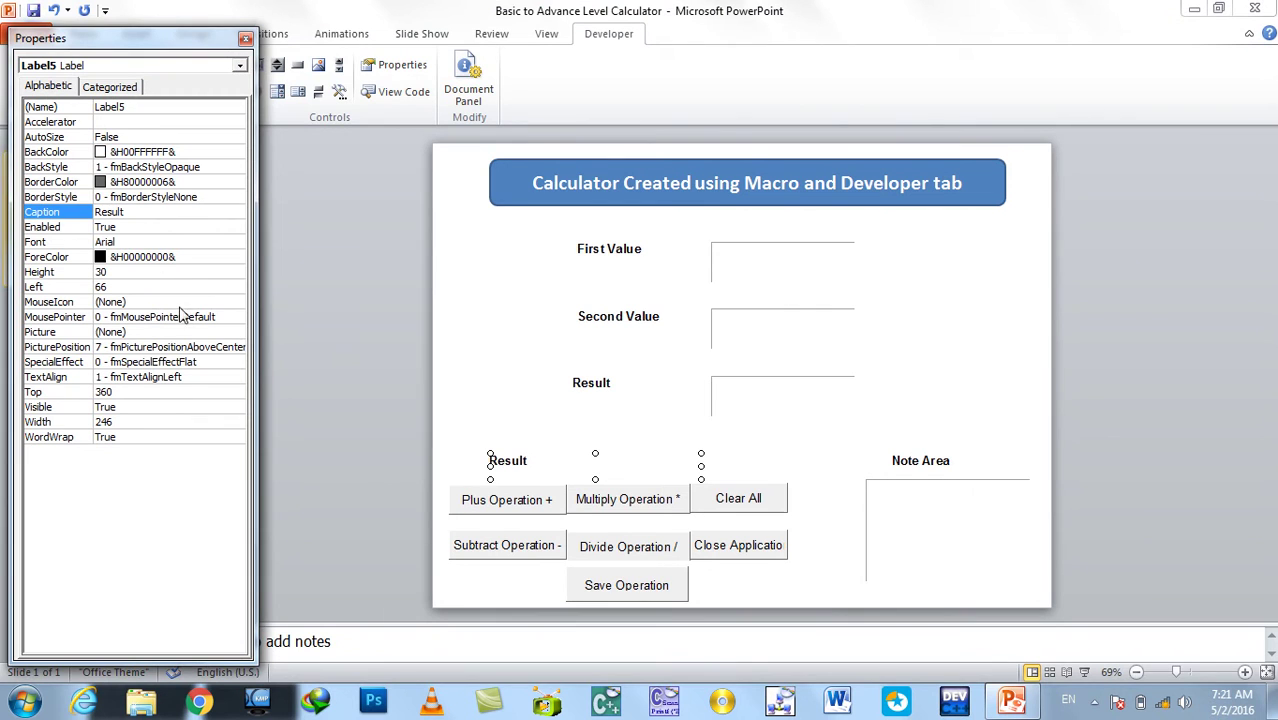
{"action": "left_click", "coordinate": [157, 212]}
{"action": "type", "text": "Operation Co"}
{"action": "type", "text": "mmand / Bu"}
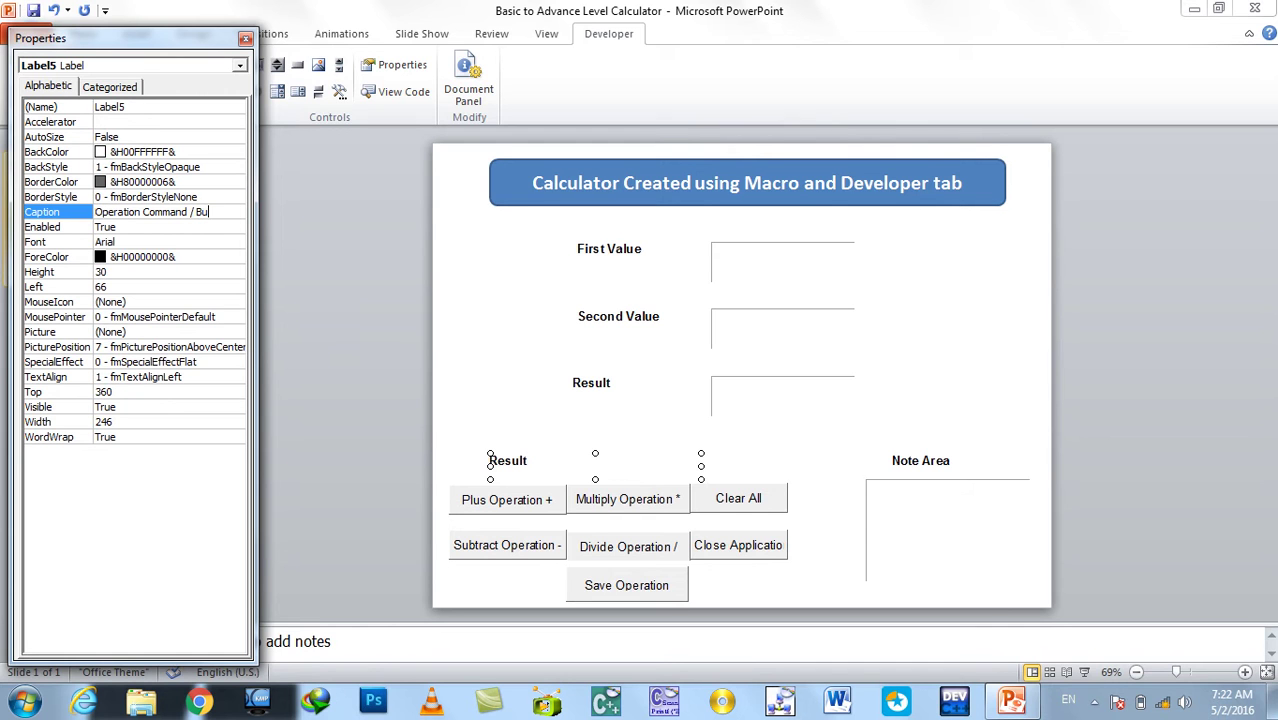
{"action": "type", "text": "ttons"}
{"action": "key", "text": "Return"}
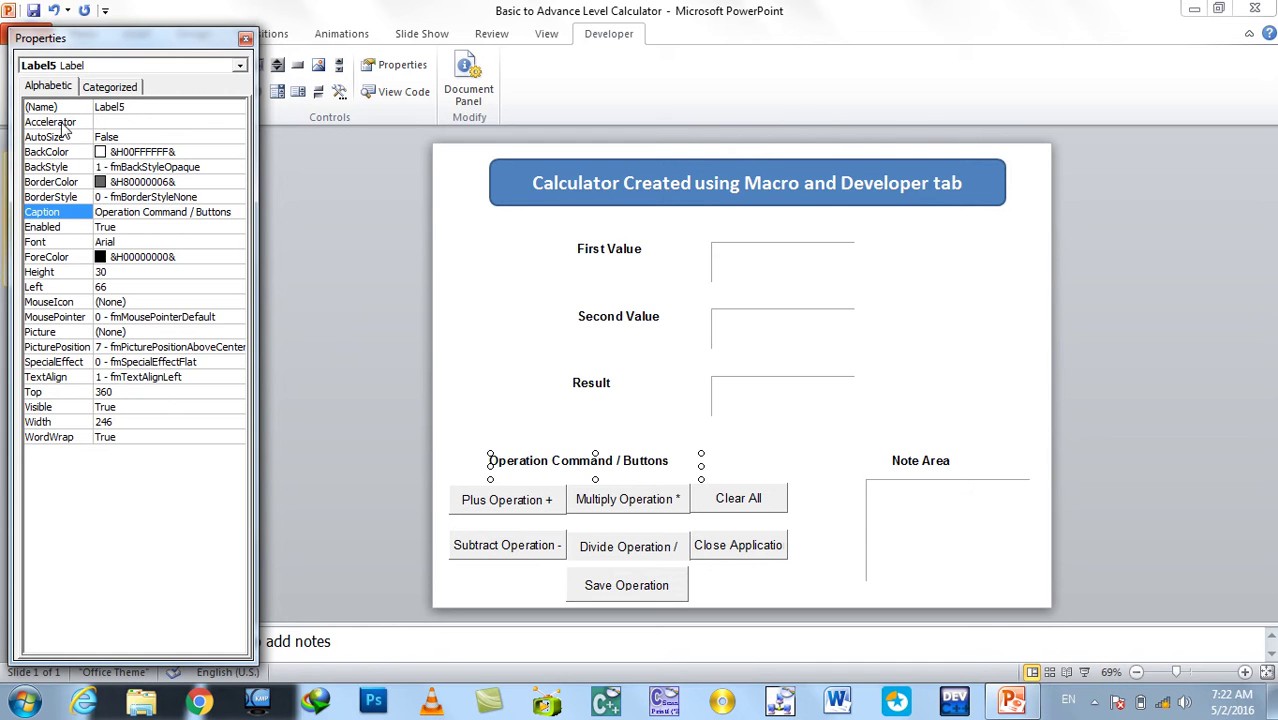
{"action": "left_click", "coordinate": [245, 38]}
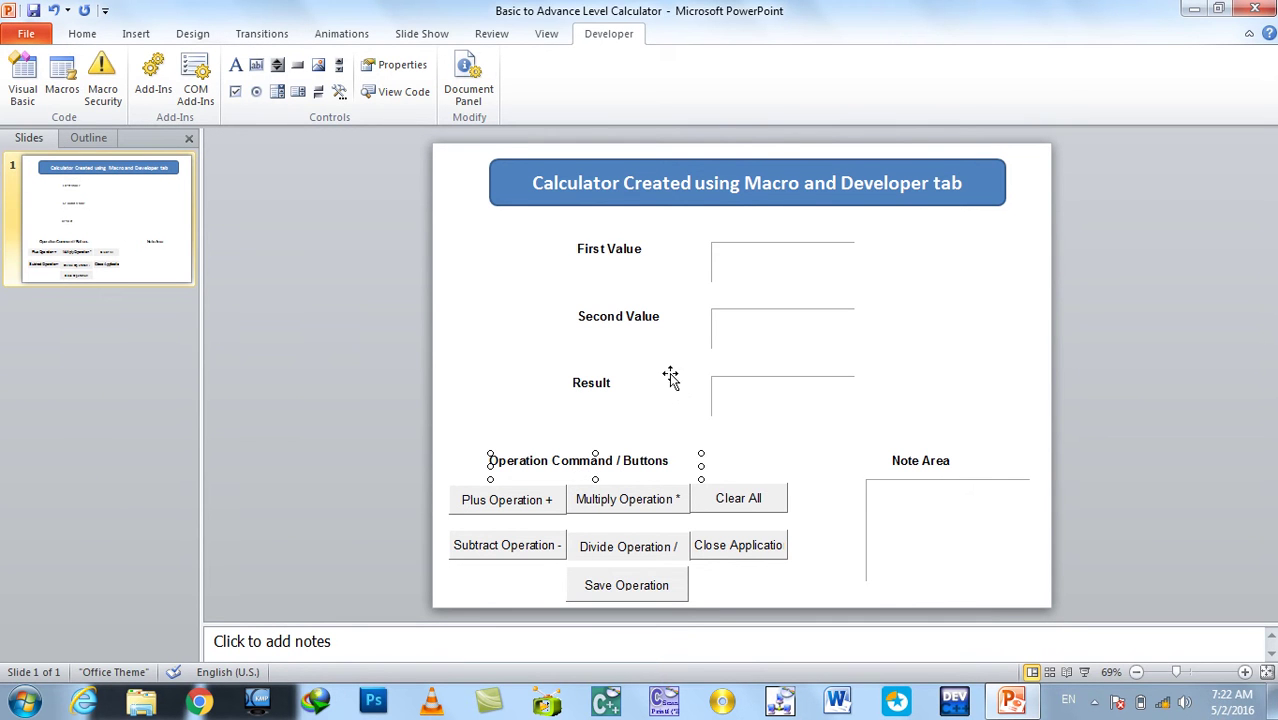
Duplicate the title banner above the buttons, narrow it and retype it as 'Operational Buttons'
{"action": "left_click", "coordinate": [676, 203]}
{"action": "key", "text": "ctrl+d"}
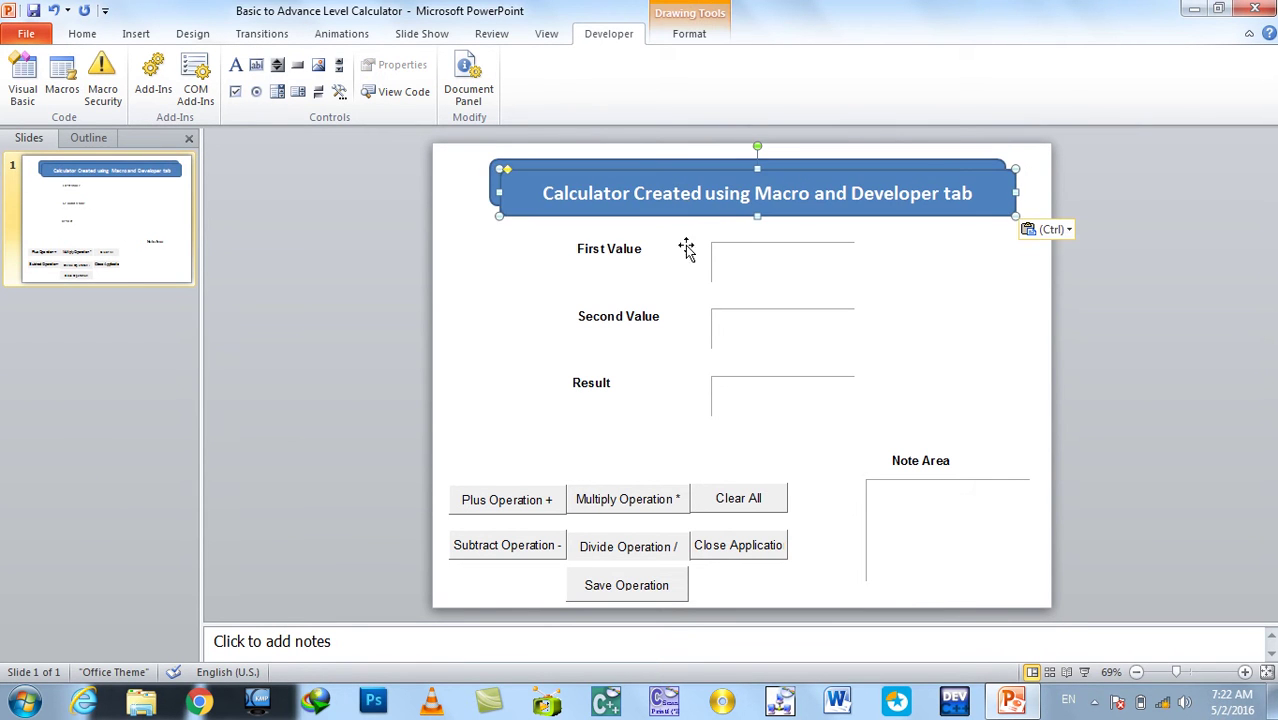
{"action": "left_click_drag", "start_coordinate": [734, 212], "coordinate": [703, 458]}
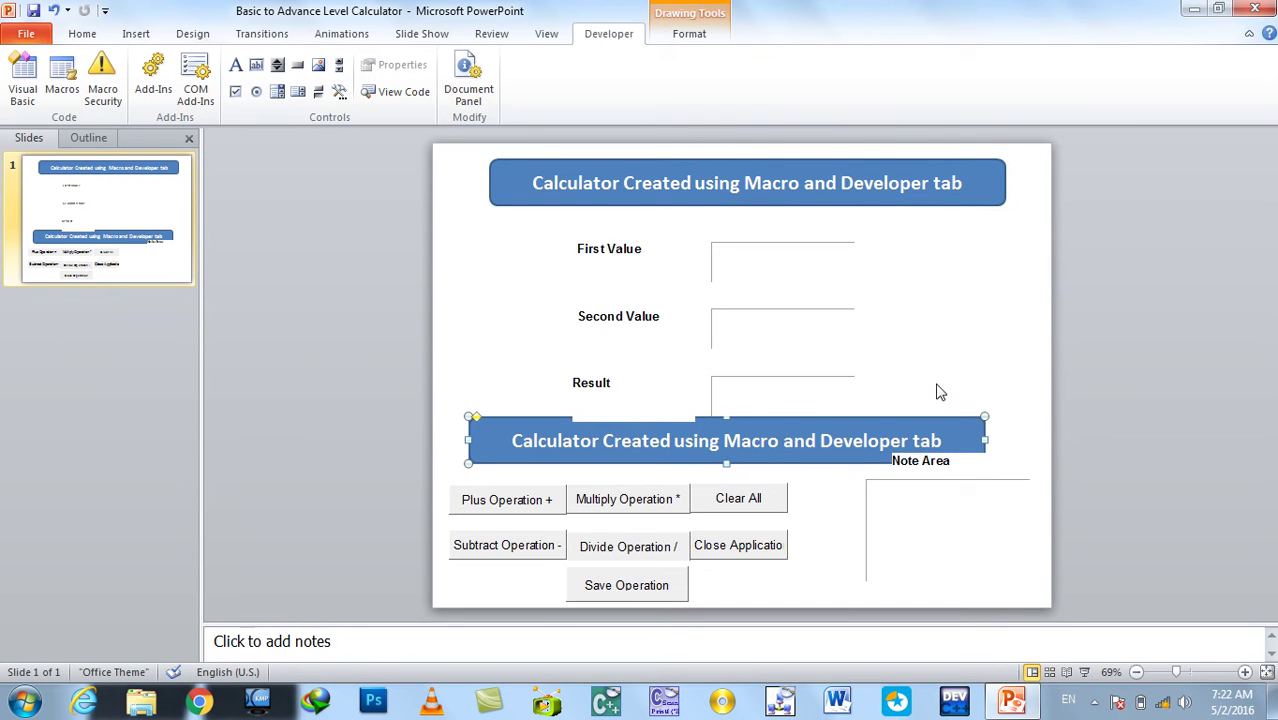
{"action": "mouse_move", "coordinate": [985, 440]}
{"action": "left_mouse_down"}
{"action": "mouse_move", "coordinate": [666, 440]}
{"action": "mouse_move", "coordinate": [727, 440]}
{"action": "left_mouse_up"}
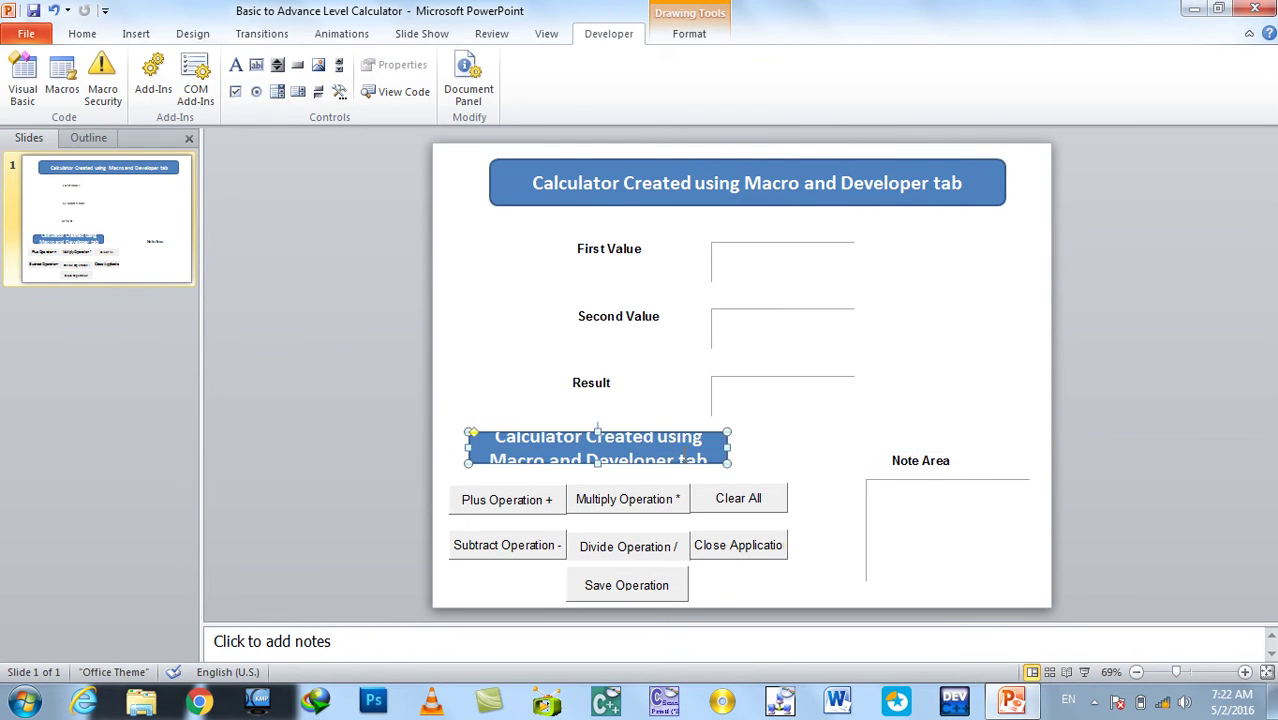
{"action": "double_click", "coordinate": [696, 460]}
{"action": "key", "text": "BackSpace"}
{"action": "key", "text": "BackSpace"}
{"action": "key", "text": "BackSpace"}
{"action": "key", "text": "BackSpace"}
{"action": "key", "text": "BackSpace"}
{"action": "key", "text": "BackSpace"}
{"action": "key", "text": "BackSpace"}
{"action": "key", "text": "BackSpace"}
{"action": "key", "text": "BackSpace"}
{"action": "key", "text": "BackSpace"}
{"action": "type", "text": "peratio"}
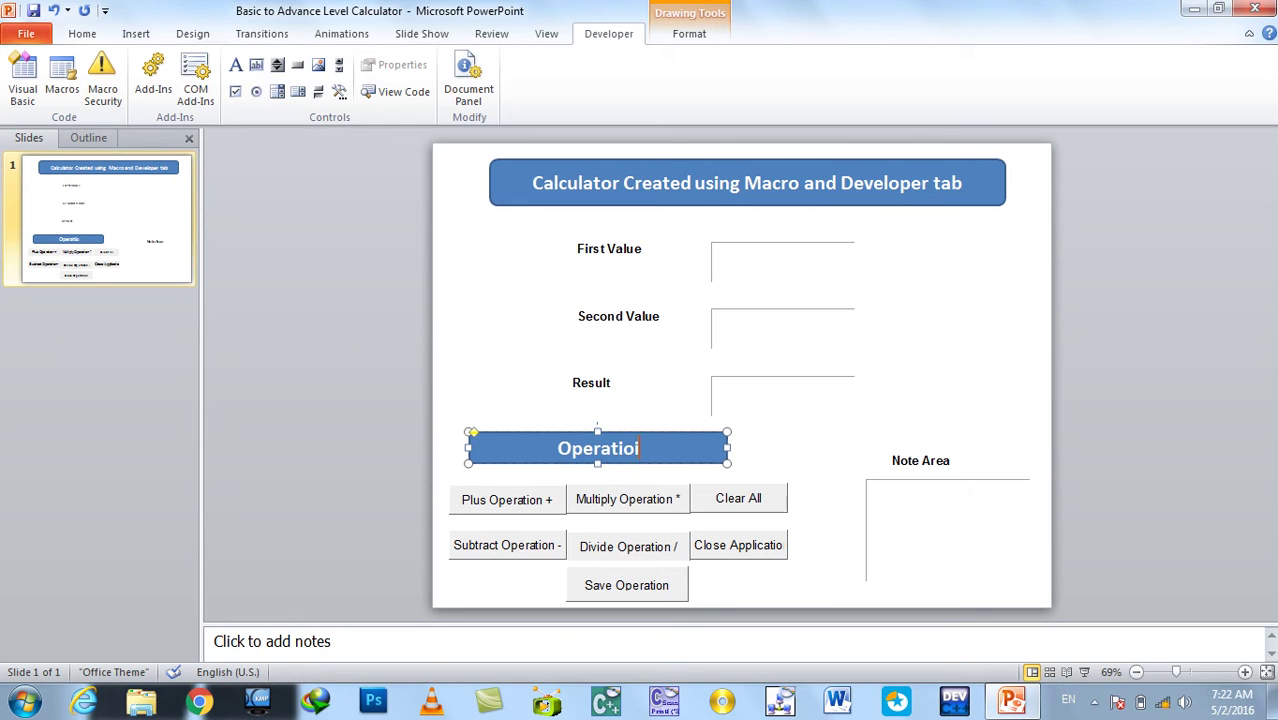
{"action": "key", "text": "BackSpace"}
{"action": "type", "text": "nal Buttons"}
Nudge the Operational Buttons banner until it sits centred above the operation buttons
{"action": "left_click", "coordinate": [837, 467]}
{"action": "left_click", "coordinate": [680, 466]}
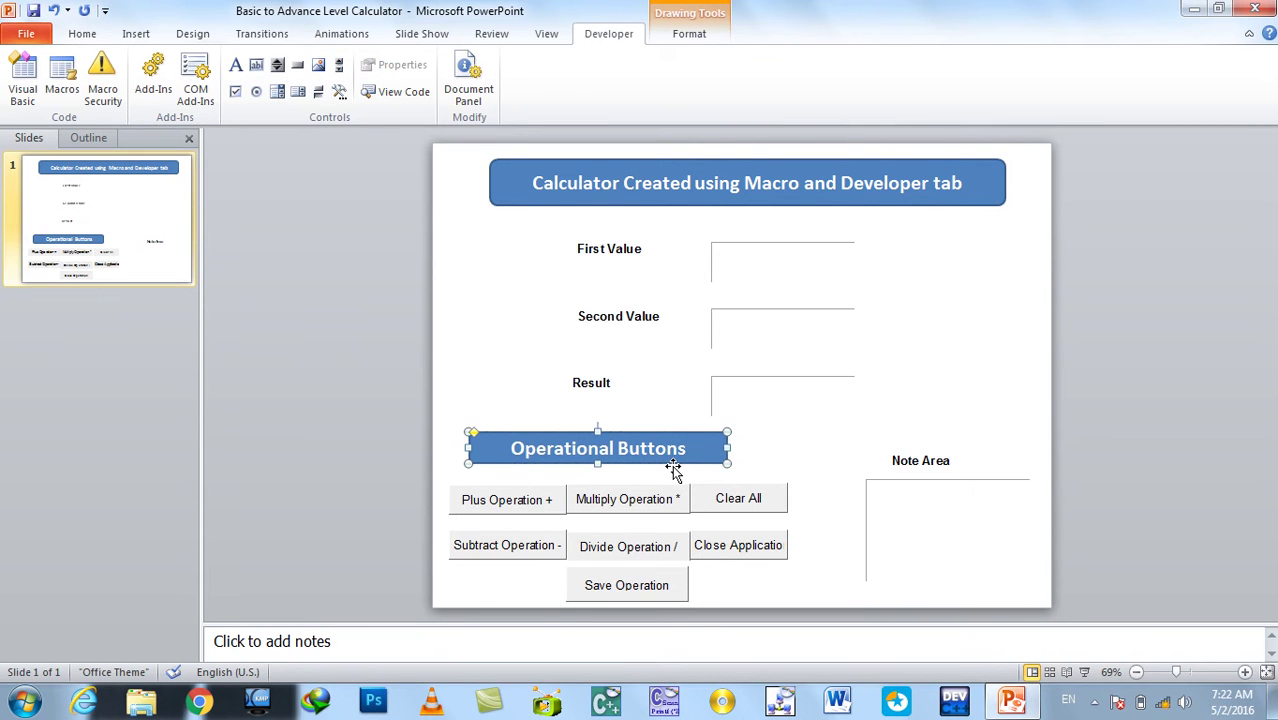
{"action": "key", "text": "Down"}
{"action": "key", "text": "Down"}
{"action": "key", "text": "Right"}
{"action": "key", "text": "Right"}
{"action": "key", "text": "Down"}
{"action": "key", "text": "Right"}
{"action": "key", "text": "Up"}
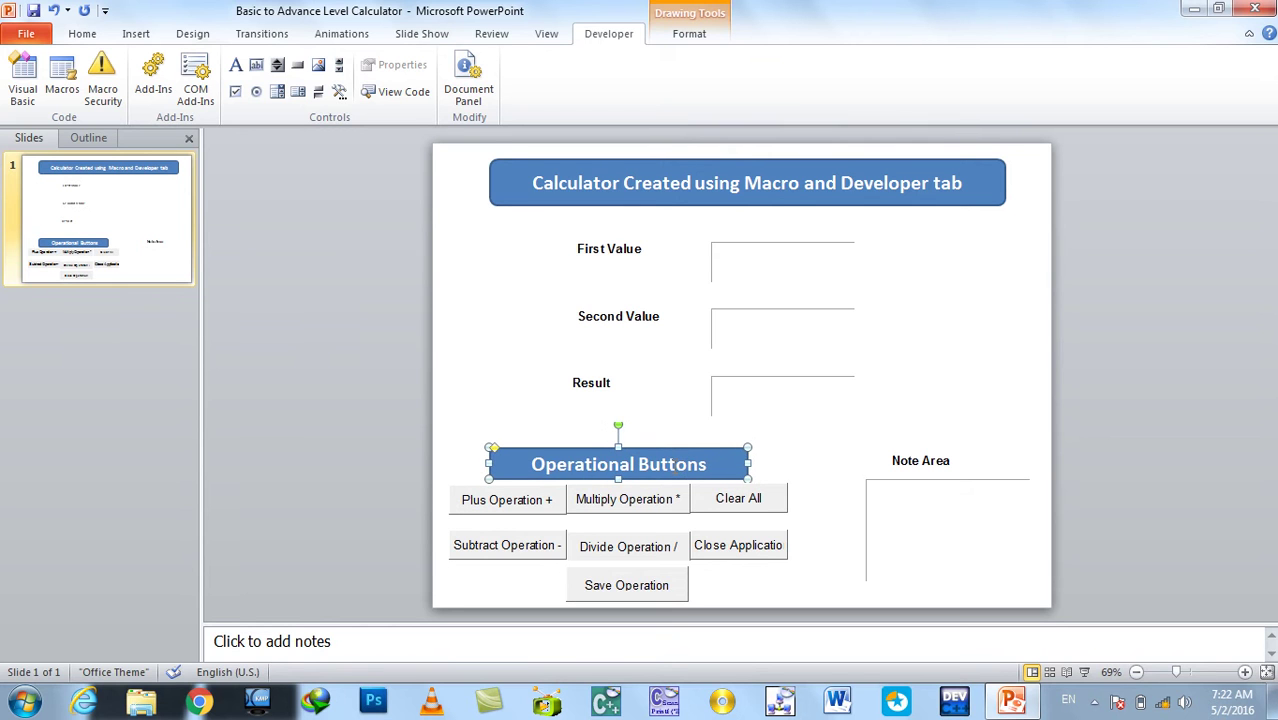
{"action": "key", "text": "Down"}
{"action": "key", "text": "Right"}
{"action": "key", "text": "ctrl+Left"}
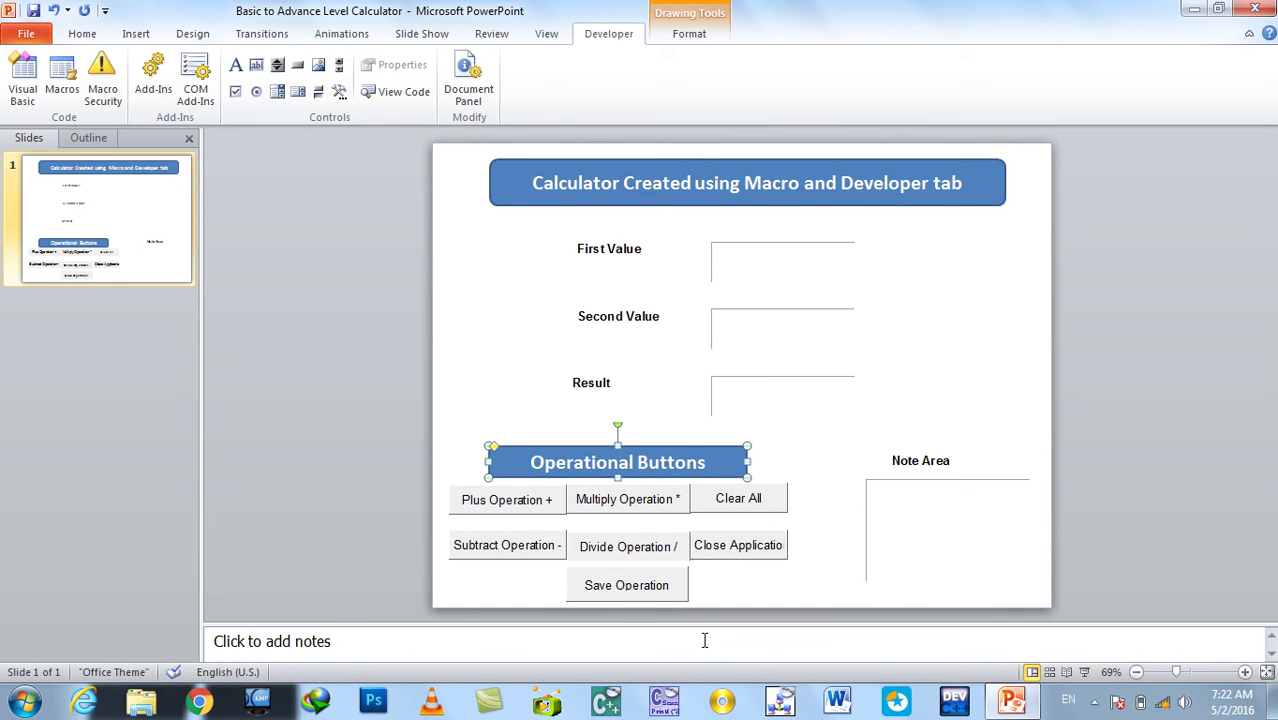
{"action": "left_click", "coordinate": [918, 466]}
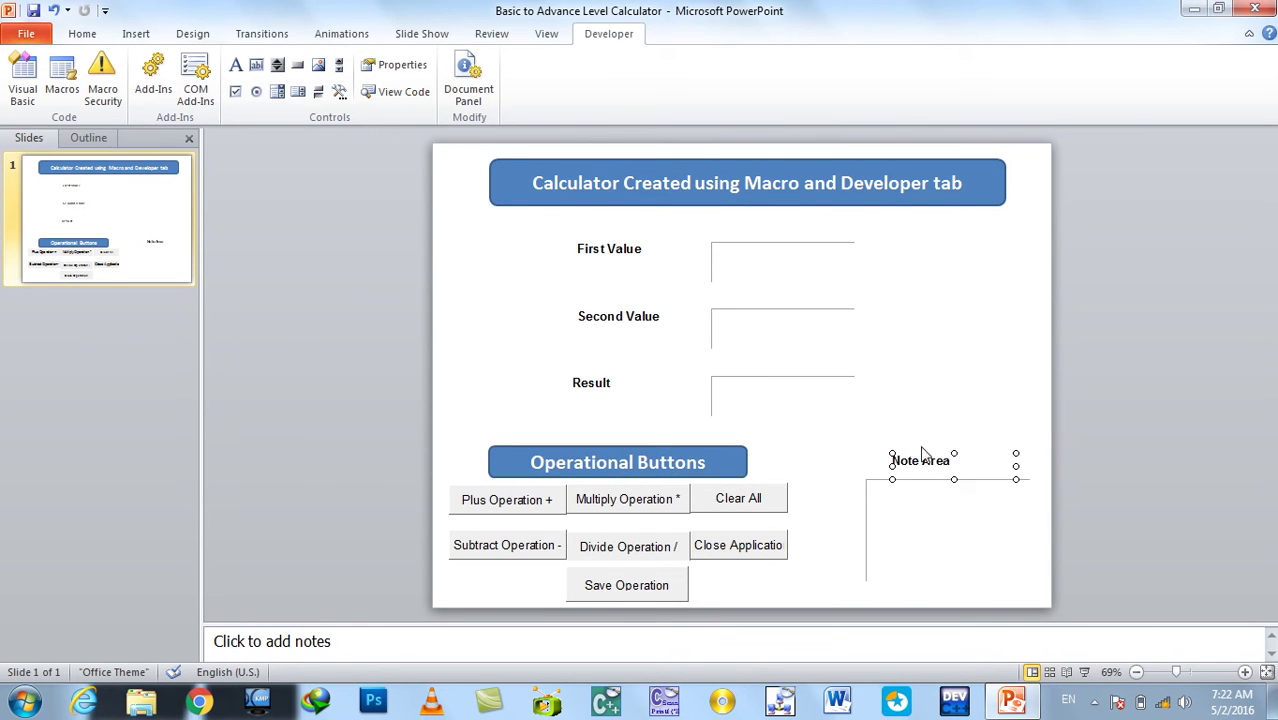
Delete the plain Note Area label, removing a mistakenly pasted title copy
{"action": "key", "text": "Delete"}
{"action": "left_click", "coordinate": [706, 462]}
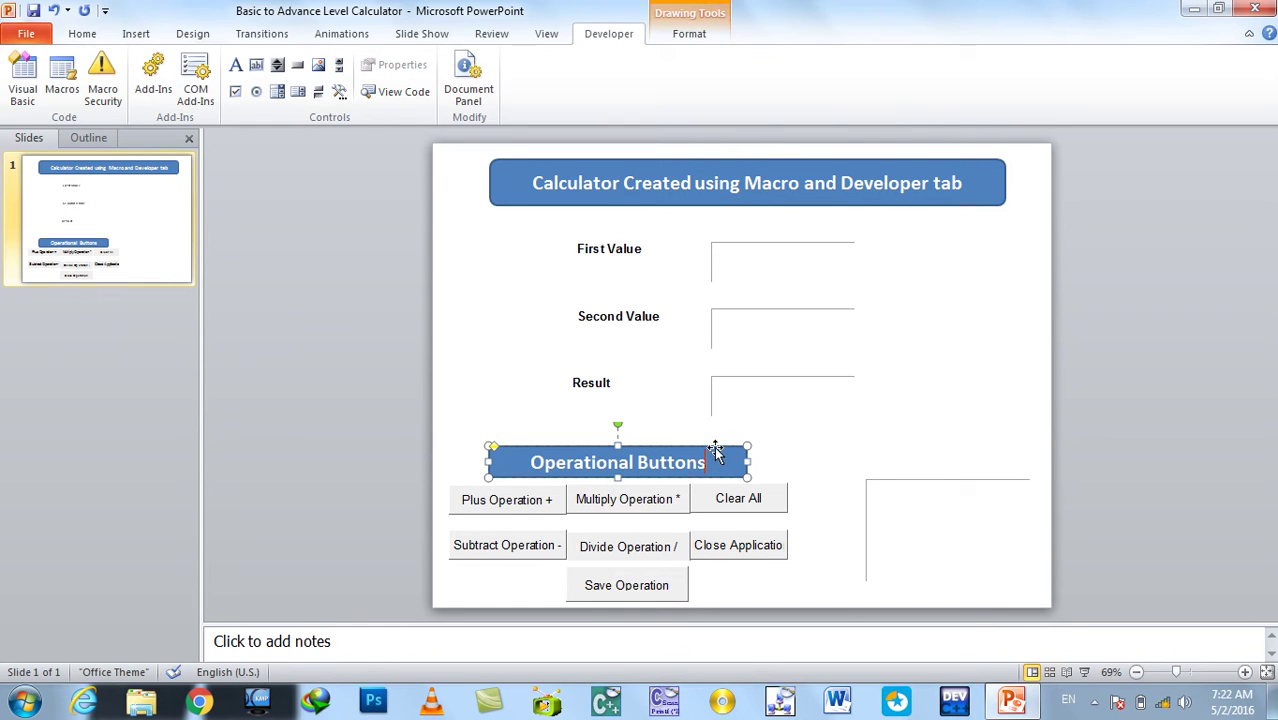
{"action": "left_click", "coordinate": [872, 470]}
{"action": "key", "text": "ctrl+v"}
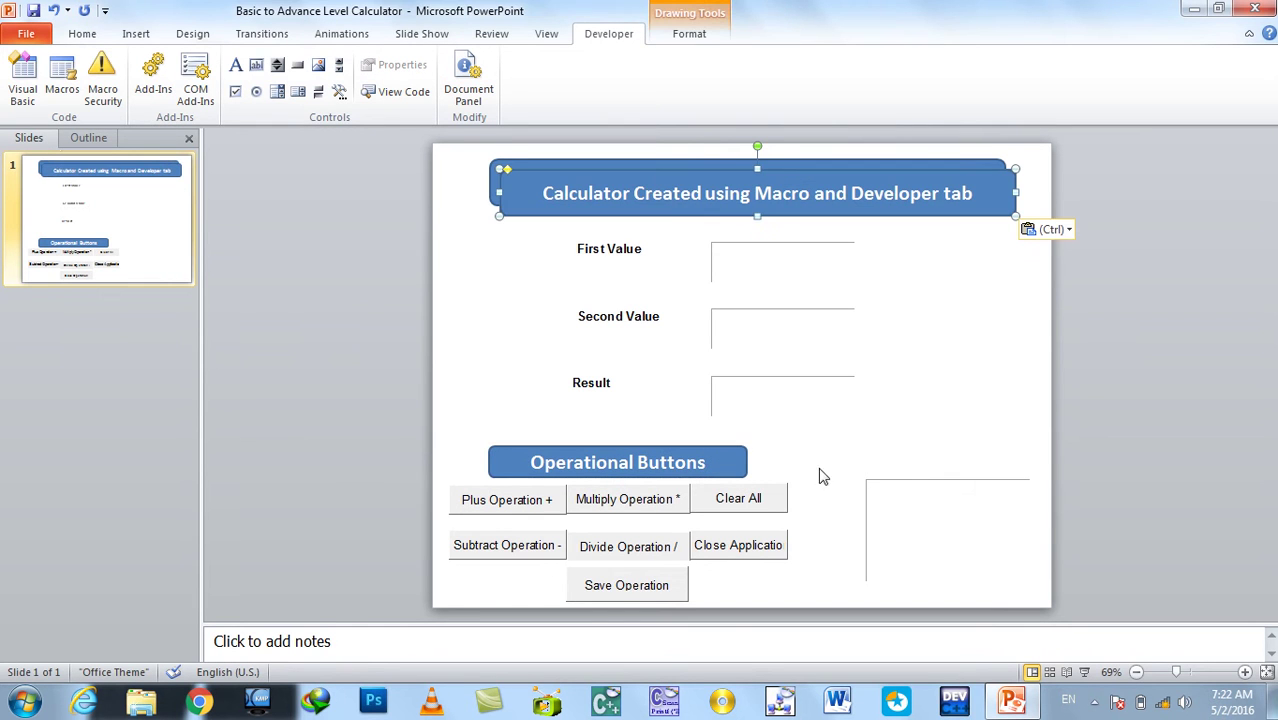
{"action": "key", "text": "Delete"}
Copy the Operational Buttons banner over the note box, narrow it and retype it as 'Note Area'
{"action": "left_click", "coordinate": [678, 450]}
{"action": "key", "text": "ctrl+c"}
{"action": "key", "text": "ctrl+v"}
{"action": "left_click_drag", "start_coordinate": [681, 458], "coordinate": [955, 440]}
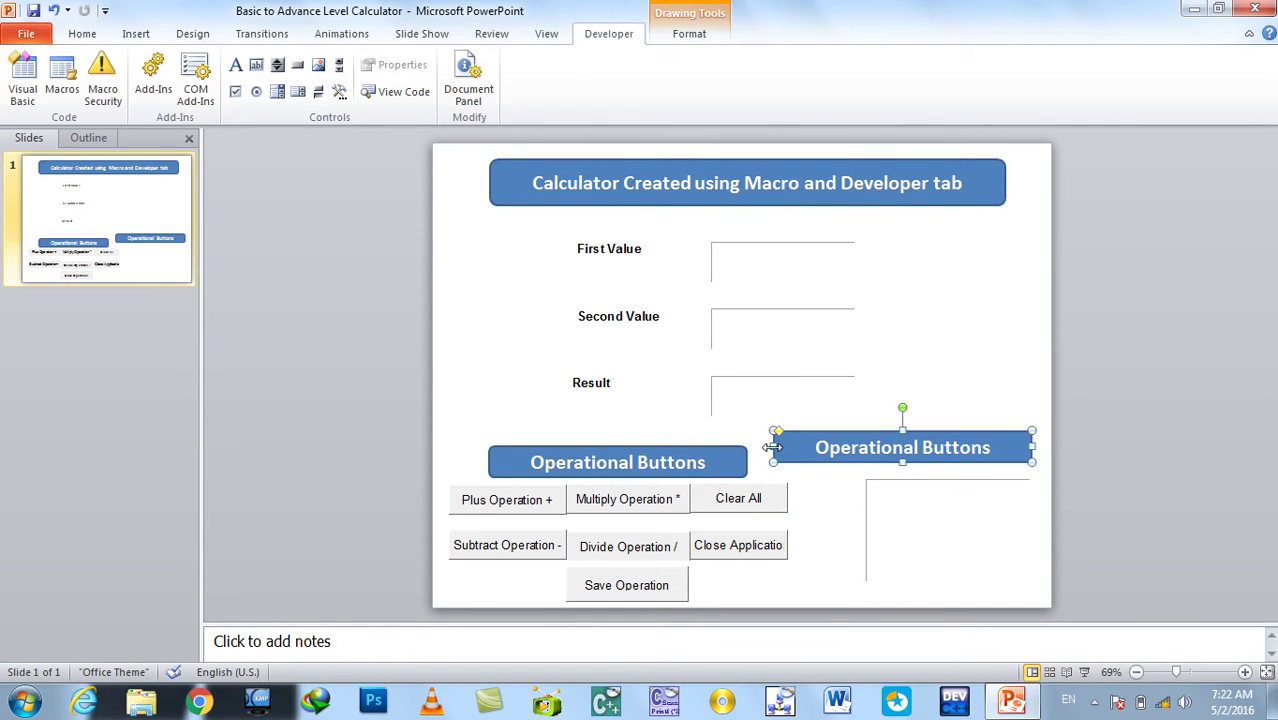
{"action": "left_click_drag", "start_coordinate": [773, 447], "coordinate": [866, 447]}
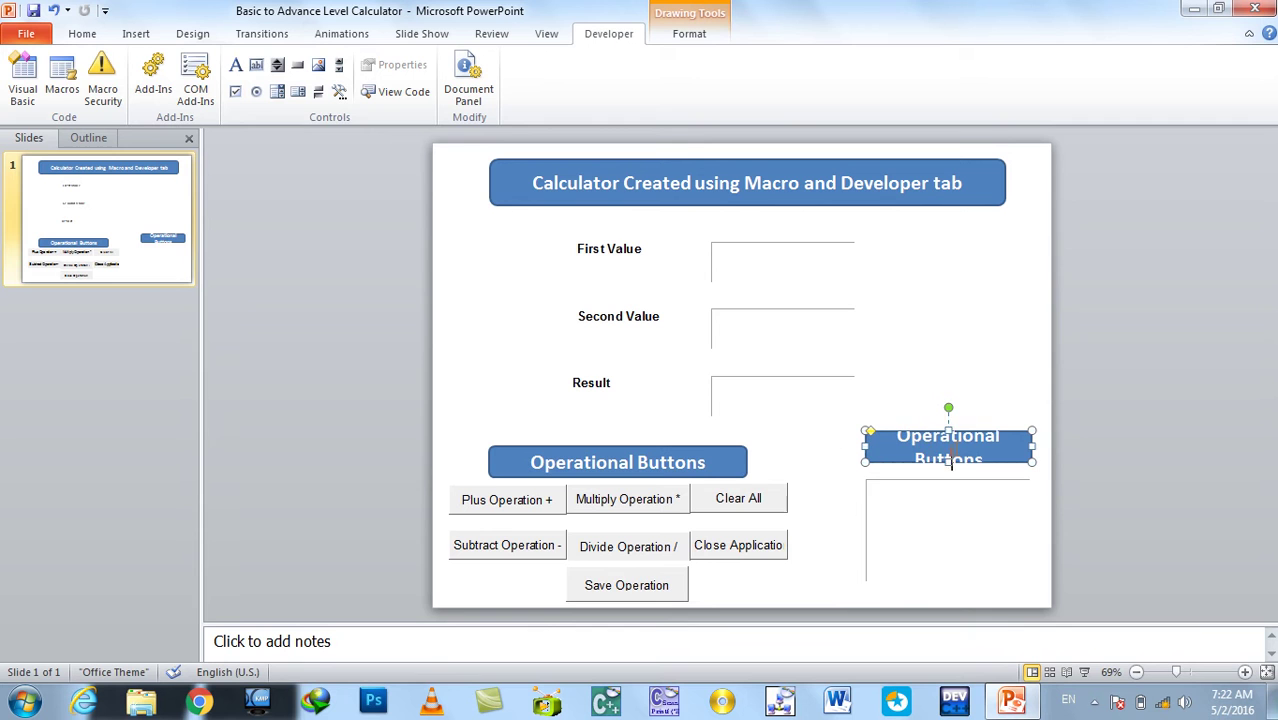
{"action": "key", "text": "ctrl+a"}
{"action": "key", "text": "Delete"}
{"action": "type", "text": "ote Area"}
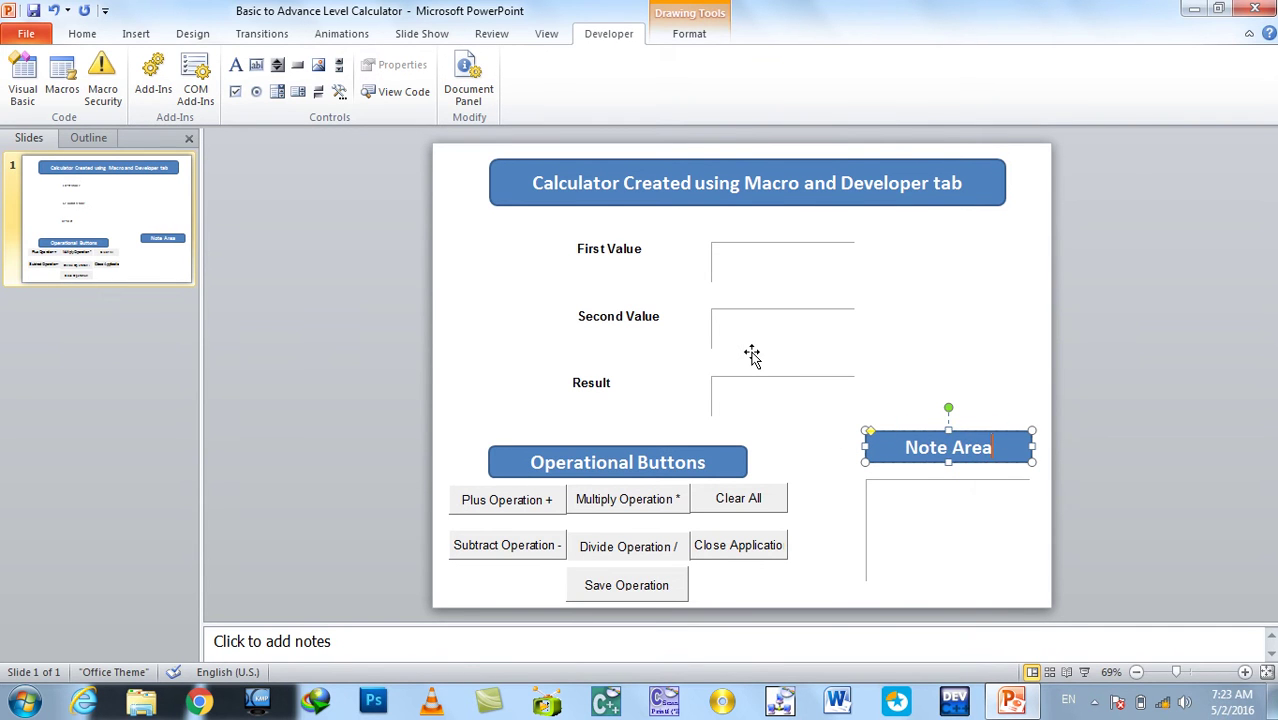
Nudge the Note Area banner into place above the note box, then check the value boxes
{"action": "left_click", "coordinate": [970, 352]}
{"action": "left_click", "coordinate": [985, 446]}
{"action": "key", "text": "Down"}
{"action": "key", "text": "Right"}
{"action": "key", "text": "Down"}
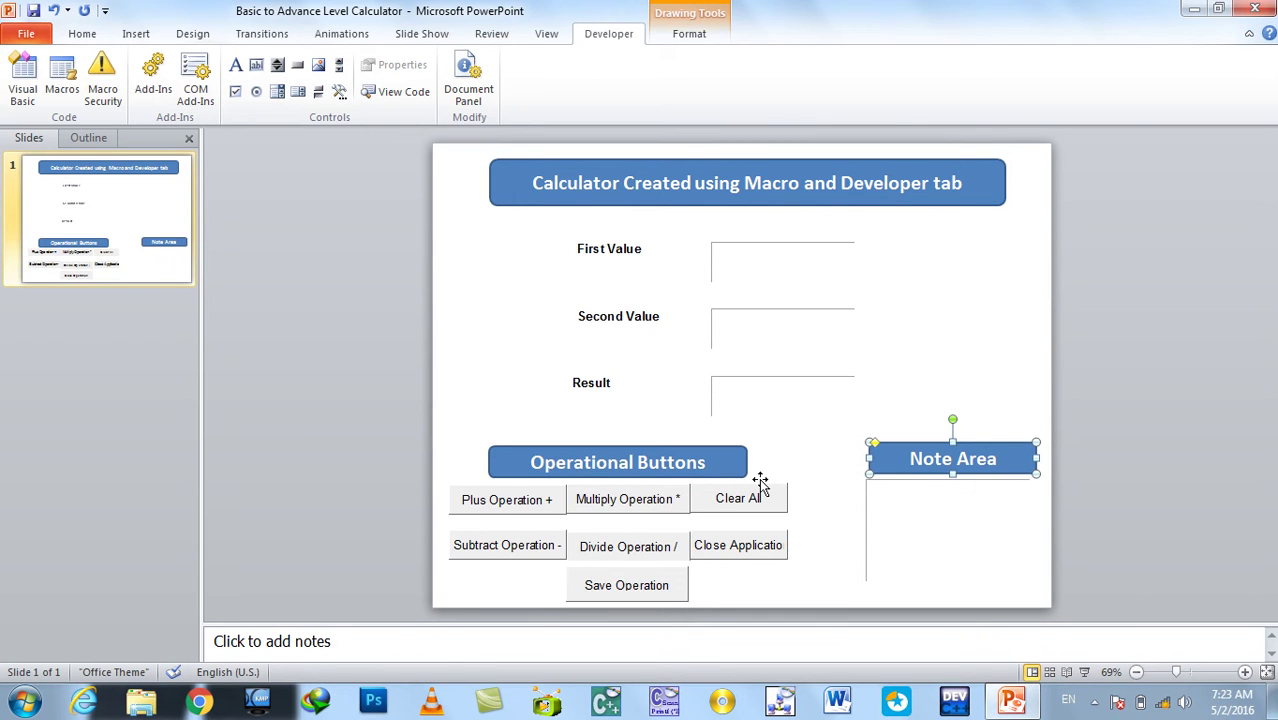
{"action": "key", "text": "Left"}
{"action": "key", "text": "Left"}
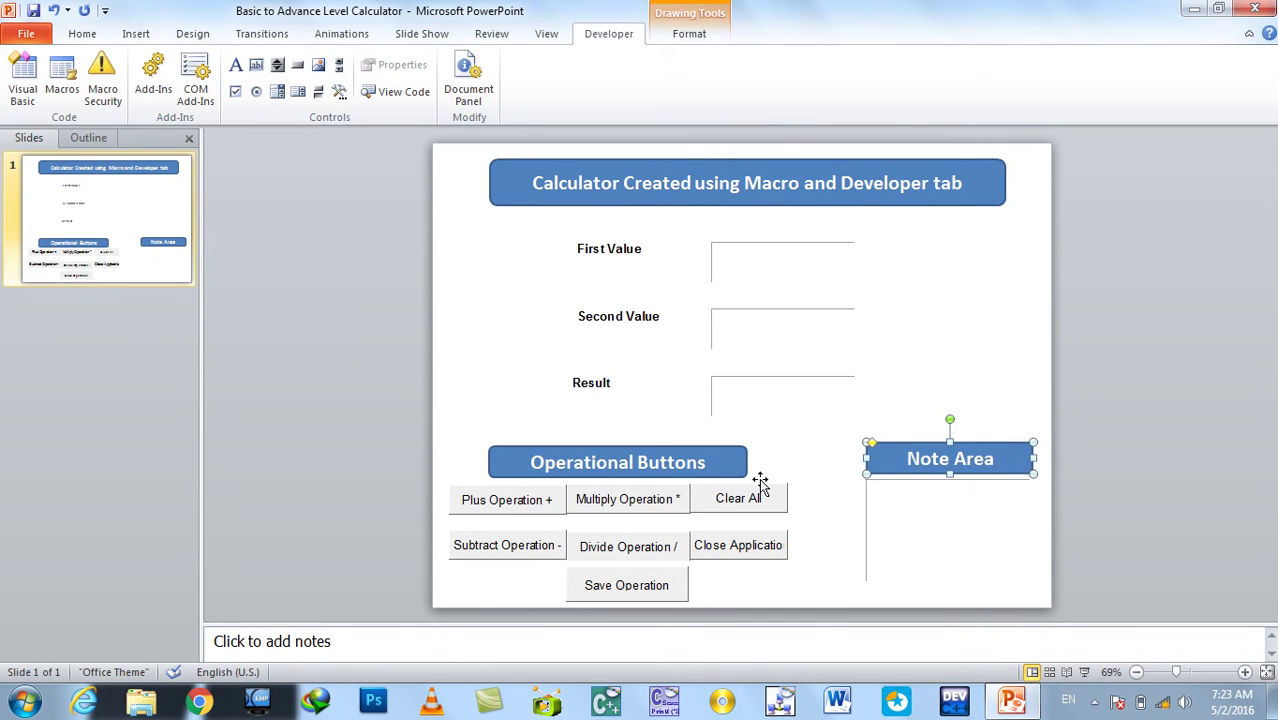
{"action": "left_click", "coordinate": [302, 378]}
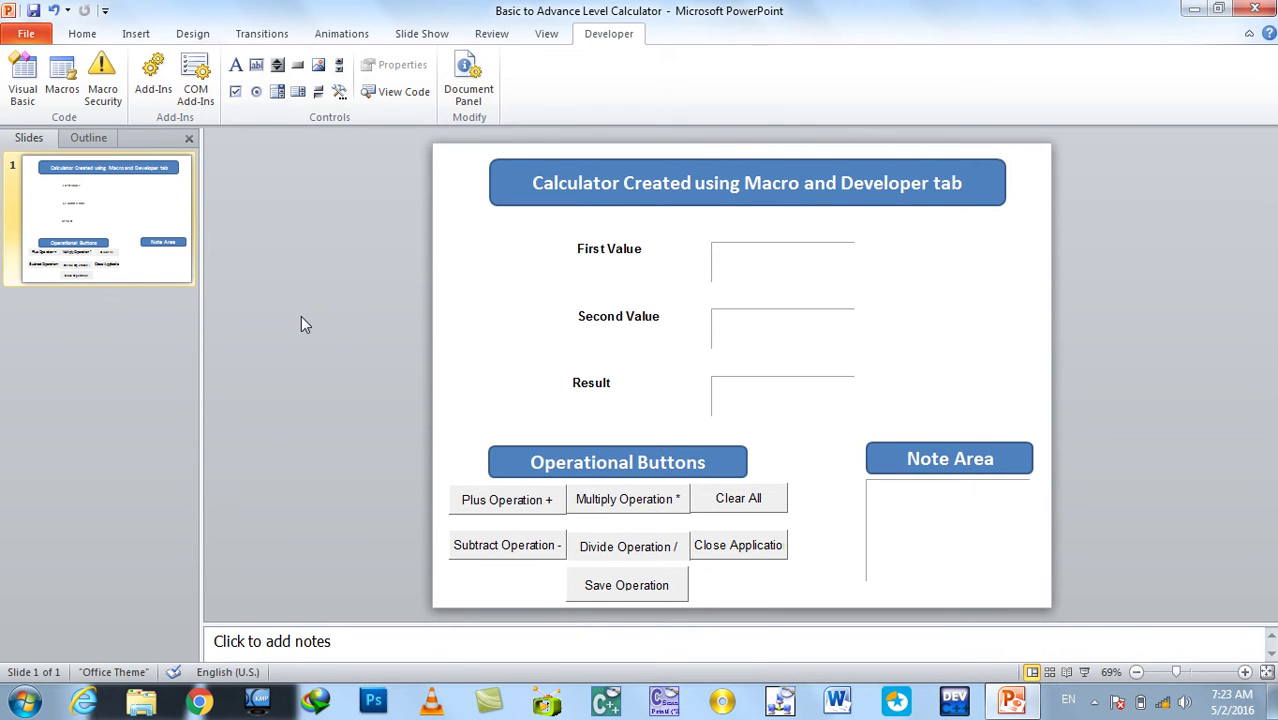
{"action": "left_click", "coordinate": [748, 272]}
{"action": "left_click", "coordinate": [753, 328]}
{"action": "left_click", "coordinate": [752, 412]}
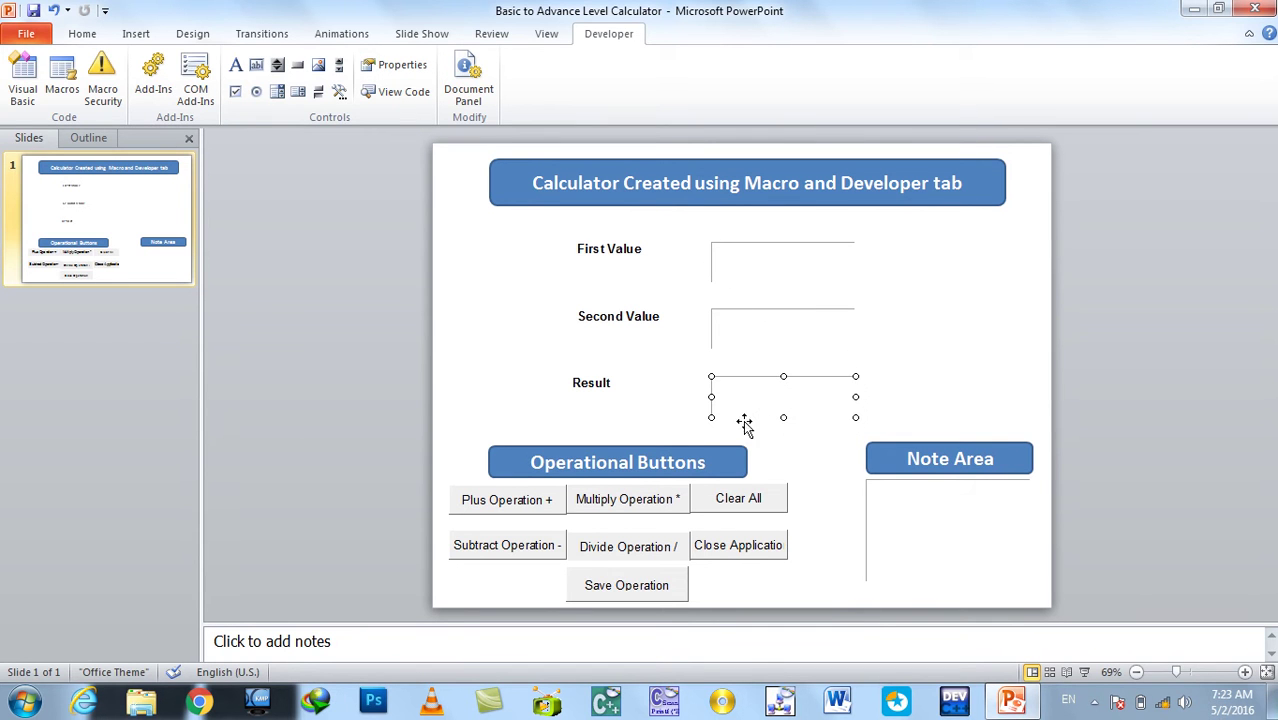
Enter c.Value = Val(a.Value) + Val(b.Value) in the Plus button's CommandButton1_Click
{"action": "double_click", "coordinate": [512, 499]}
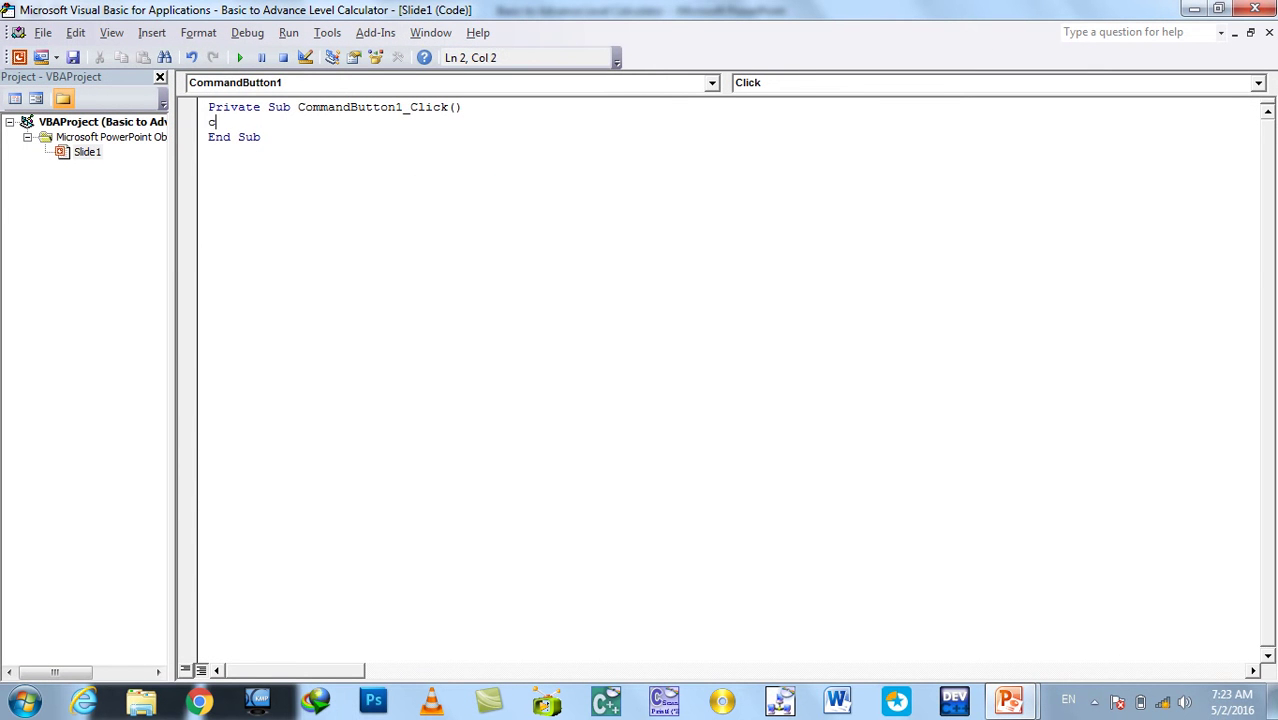
{"action": "type", "text": ".val=\""}
{"action": "type", "text": ".v"}
{"action": "key", "text": "BackSpace"}
{"action": "key", "text": "BackSpace"}
{"action": "type", "text": "l(a.value"}
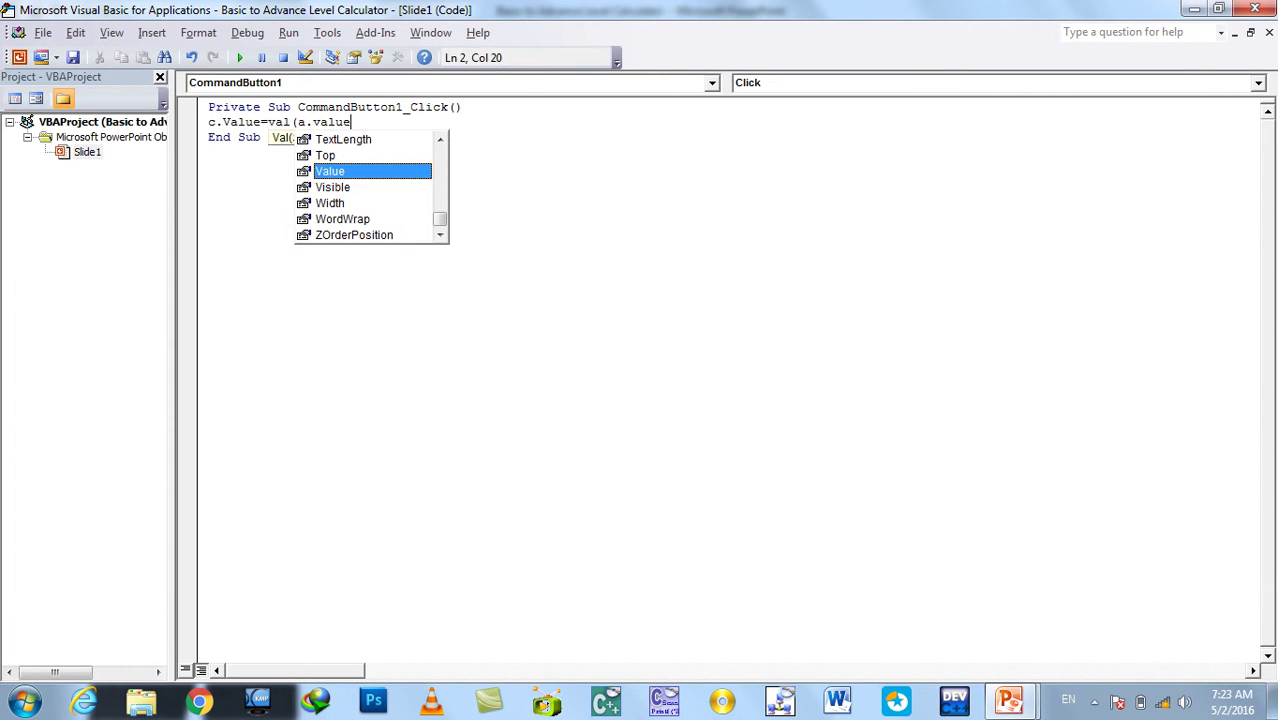
{"action": "type", "text": ")+val"}
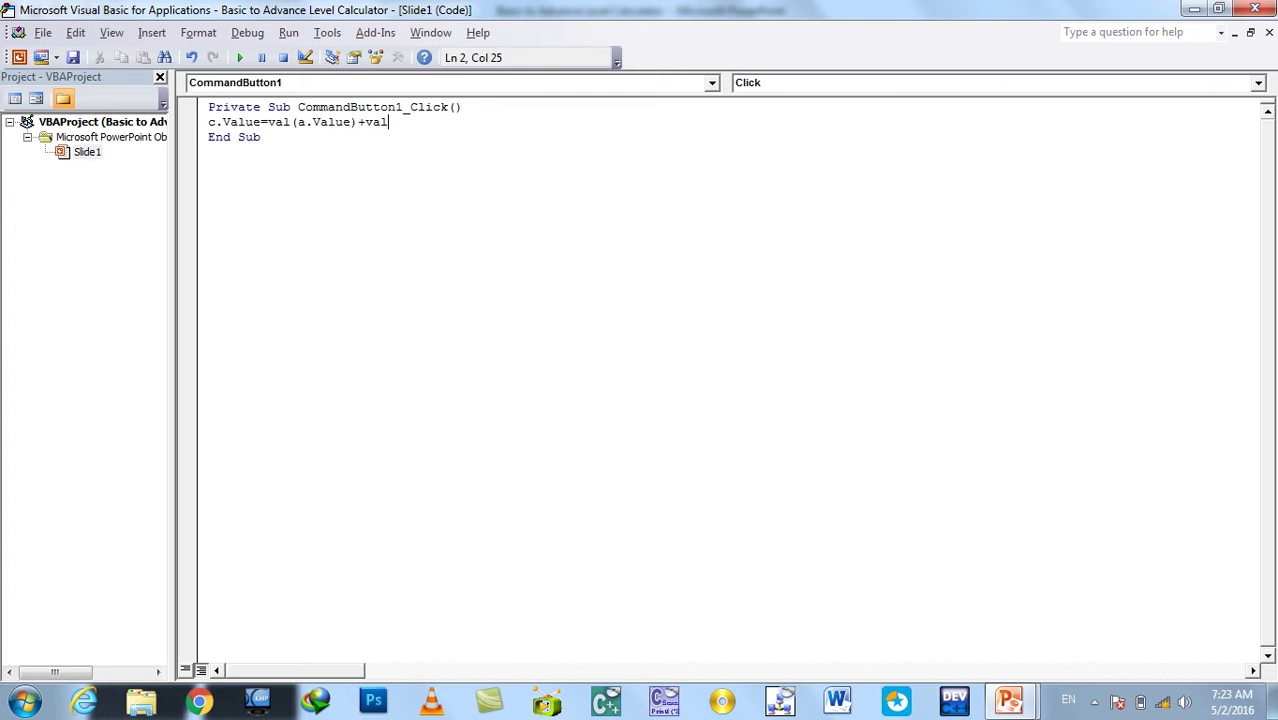
{"action": "type", "text": "(b.v"}
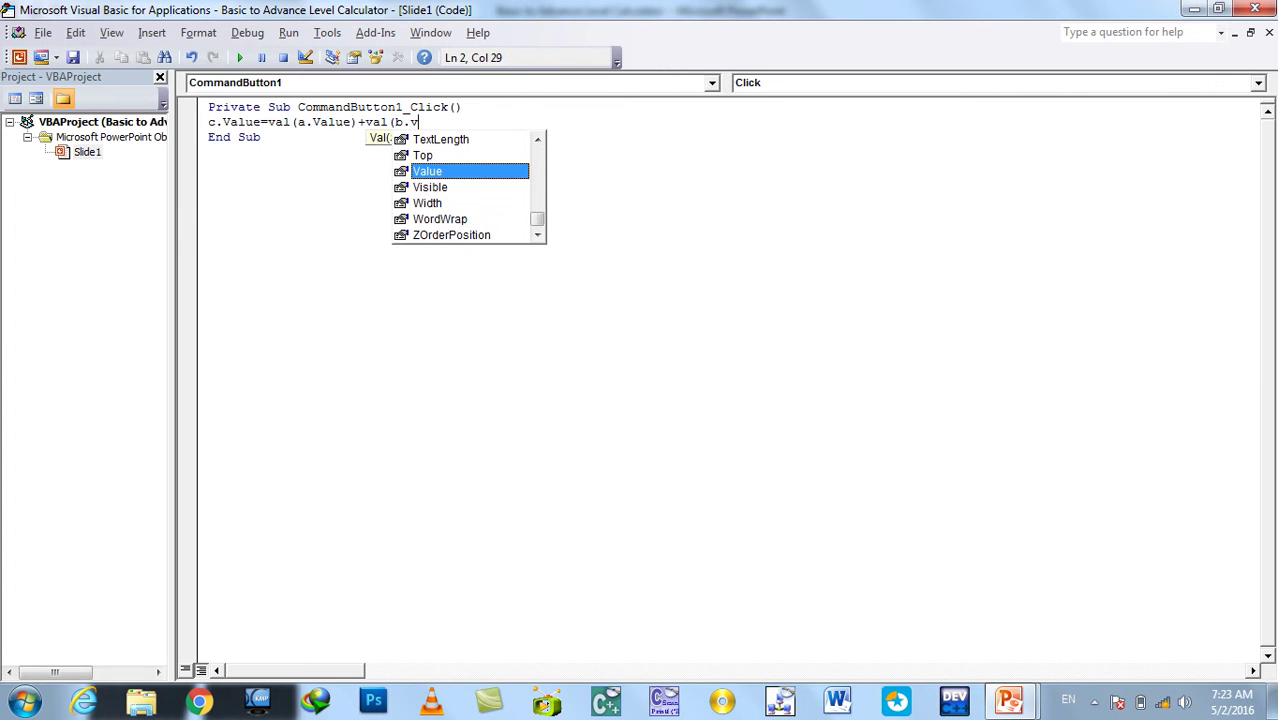
{"action": "type", "text": ")"}
{"action": "left_click", "coordinate": [485, 378]}
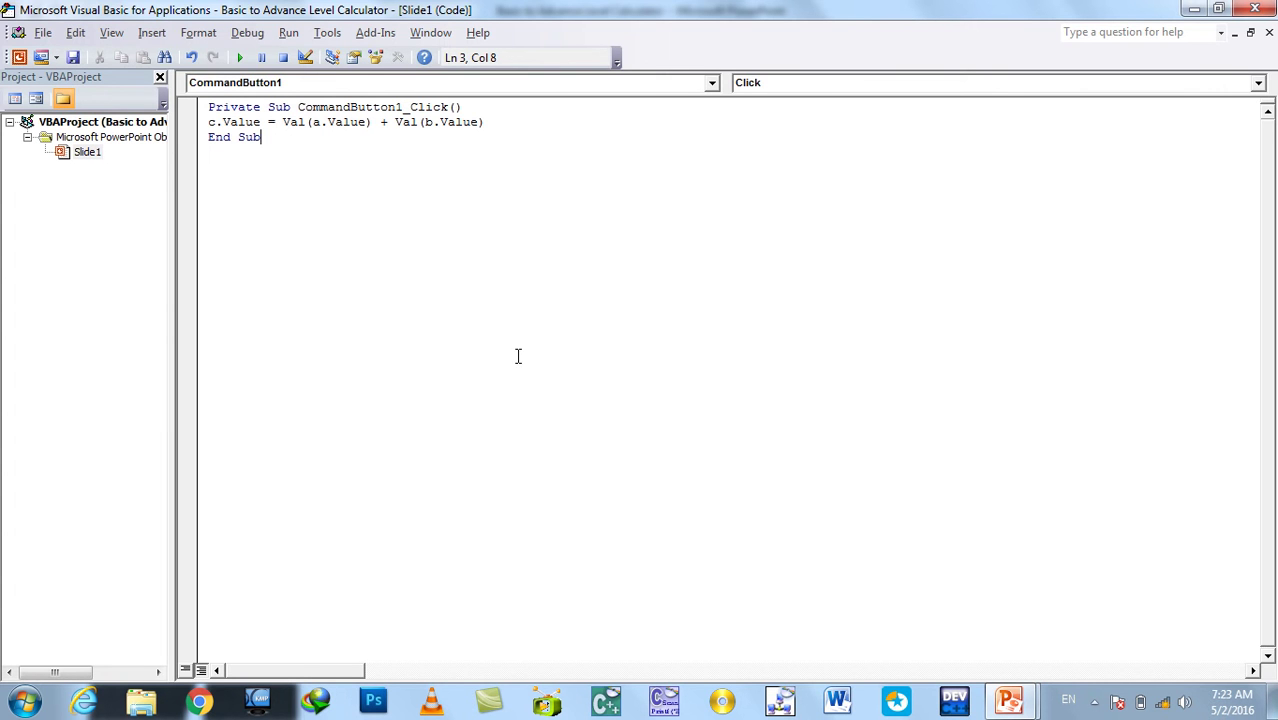
Return to the slide and select the Multiply Operation button, dismissing a spelling check
{"action": "left_click", "coordinate": [1255, 9]}
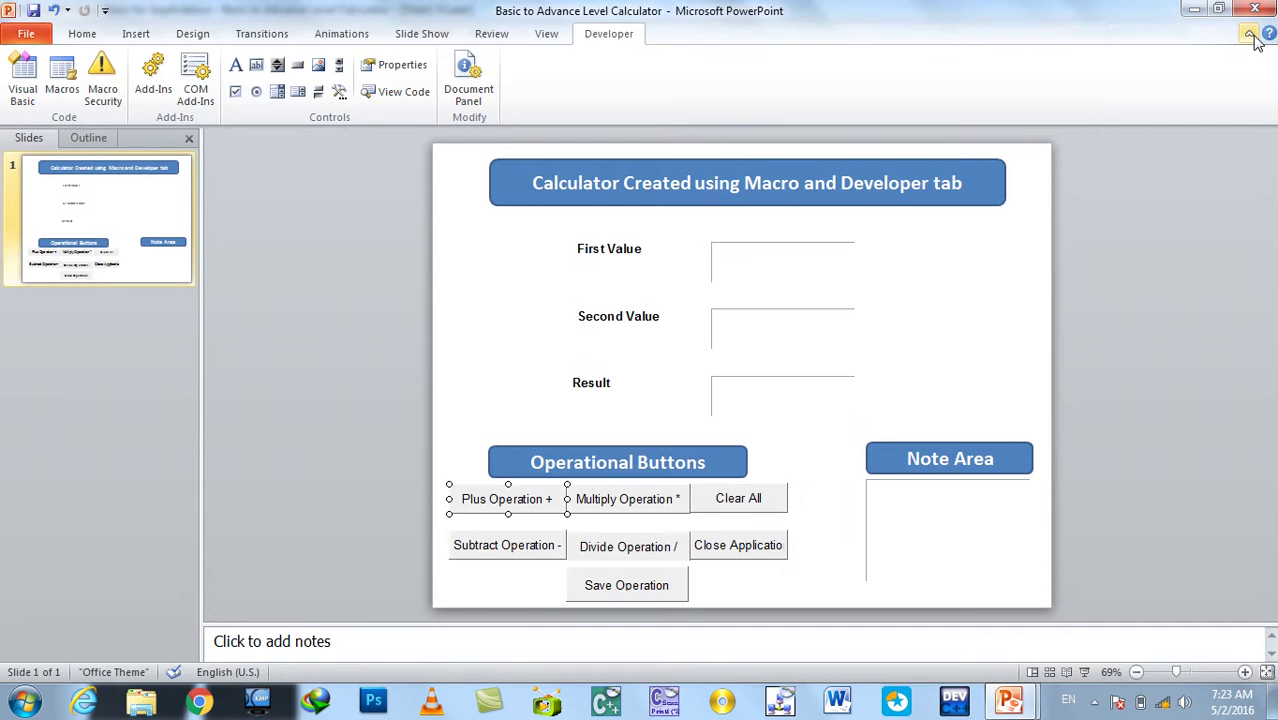
{"action": "left_click", "coordinate": [632, 498]}
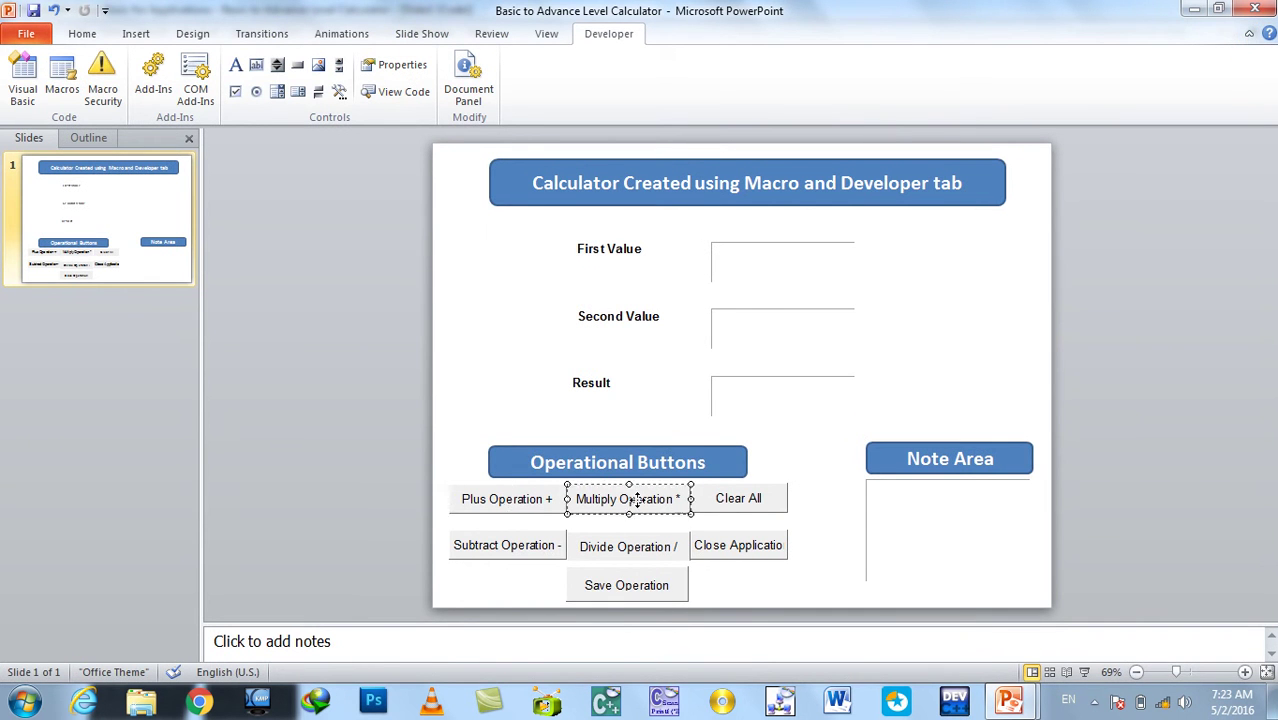
{"action": "key", "text": "F7"}
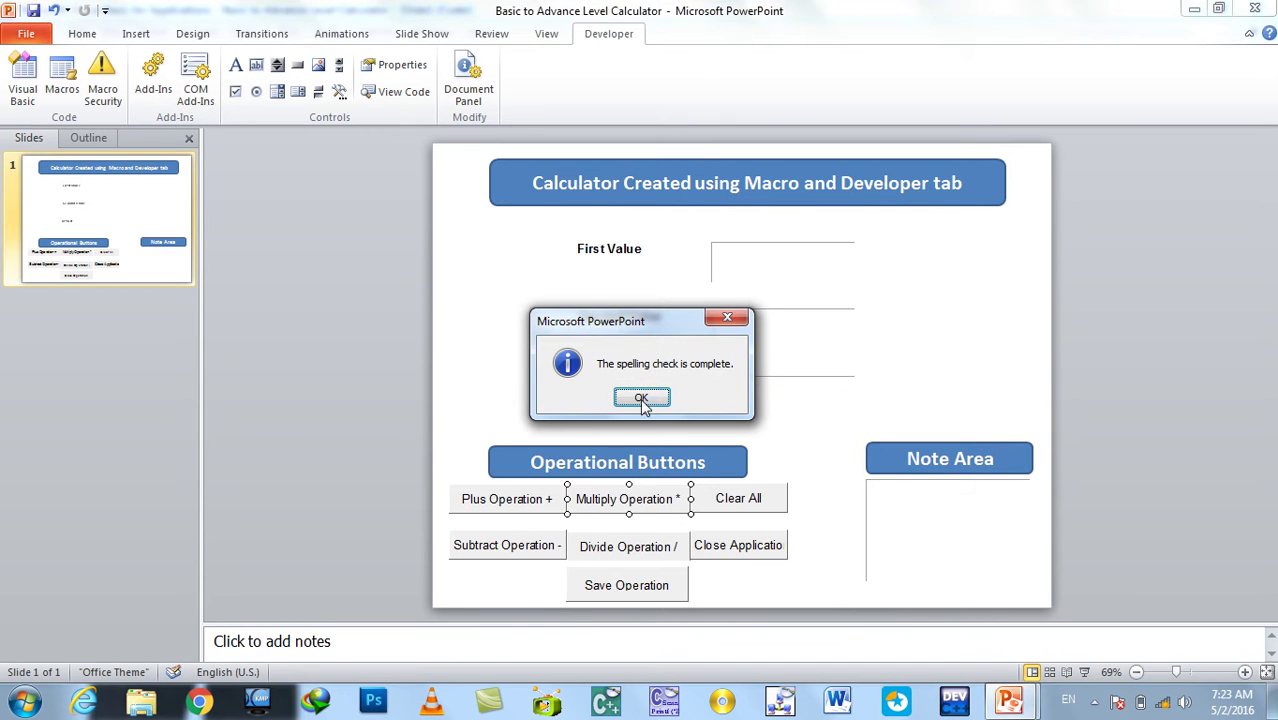
{"action": "left_click", "coordinate": [641, 399]}
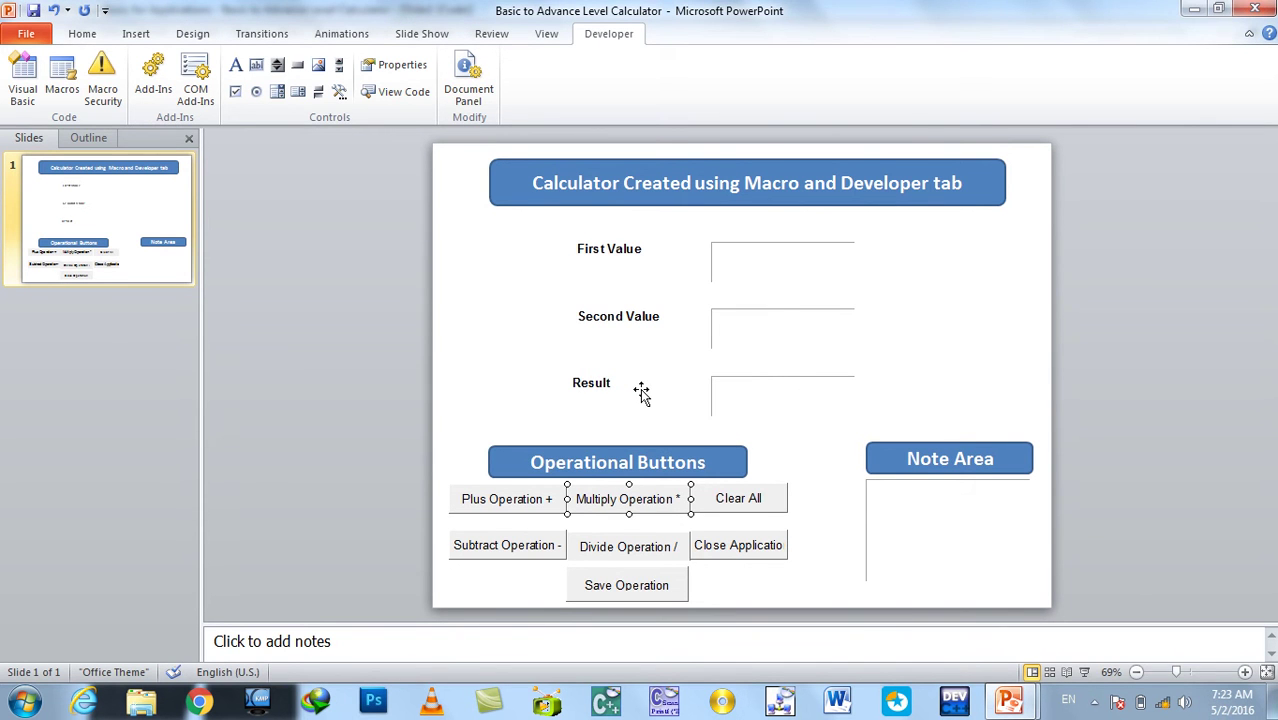
Enter c.Value = Val(a.Value) * Val(b.Value) in CommandButton3_Click
{"action": "double_click", "coordinate": [632, 498]}
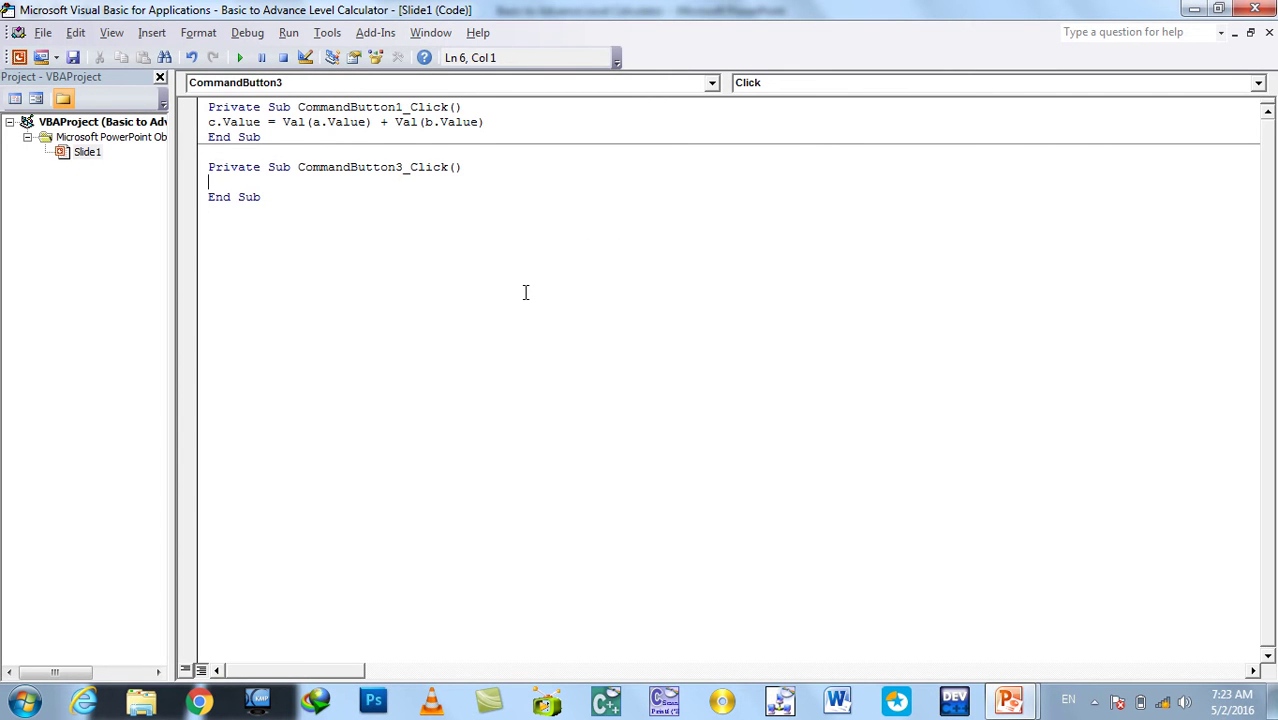
{"action": "type", "text": "ca.v"}
{"action": "key", "text": "BackSpace"}
{"action": "key", "text": "BackSpace"}
{"action": "key", "text": "BackSpace"}
{"action": "type", "text": ".value=val"}
{"action": "type", "text": "(a"}
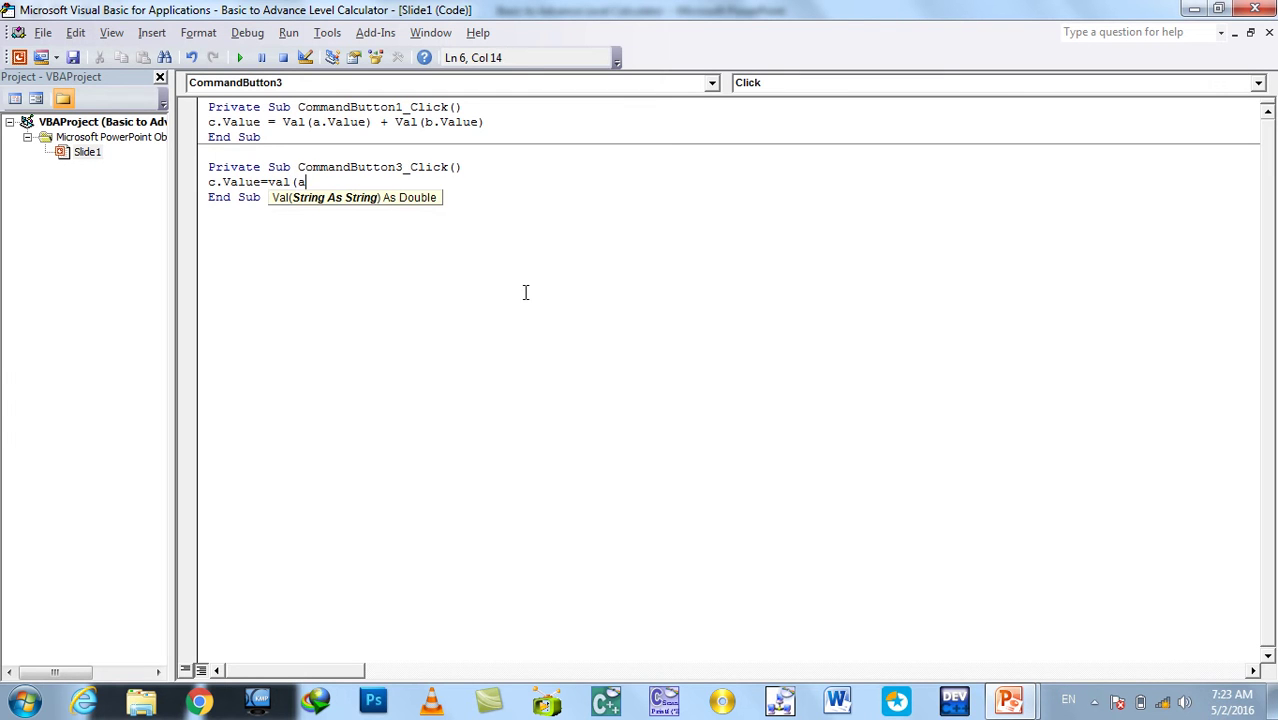
{"action": "type", "text": ".value)"}
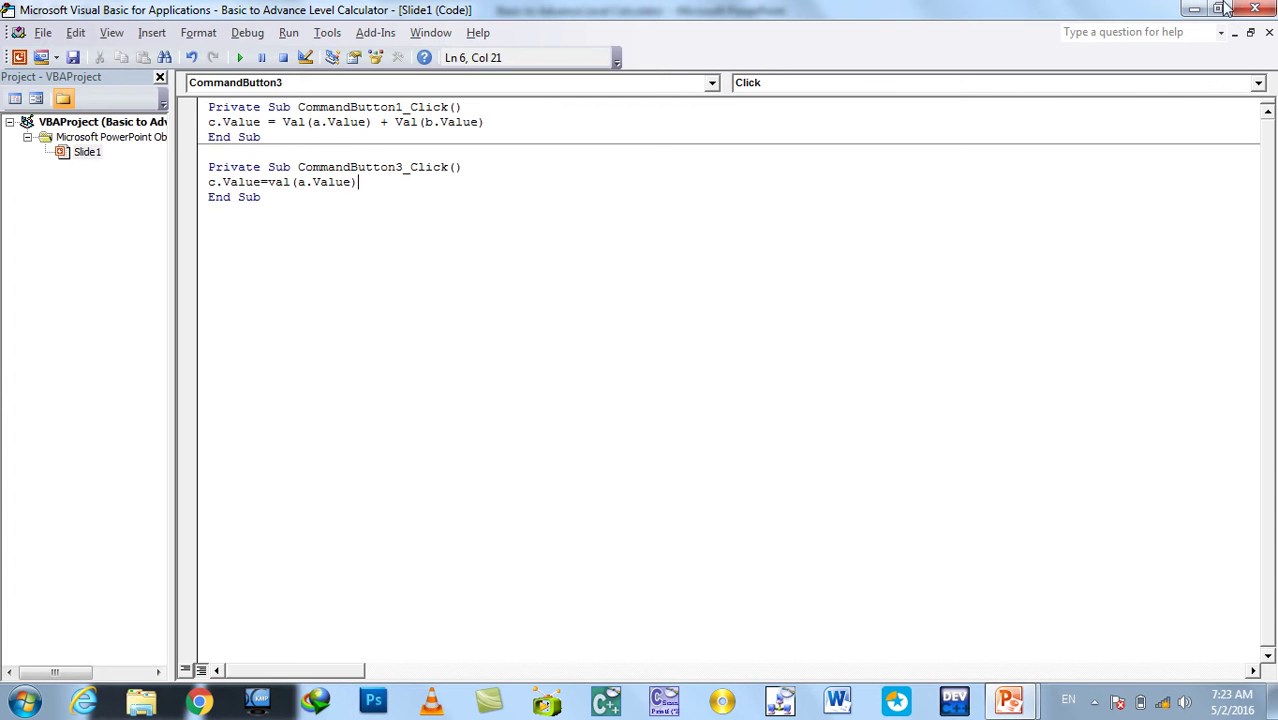
{"action": "key", "text": "alt+F11"}
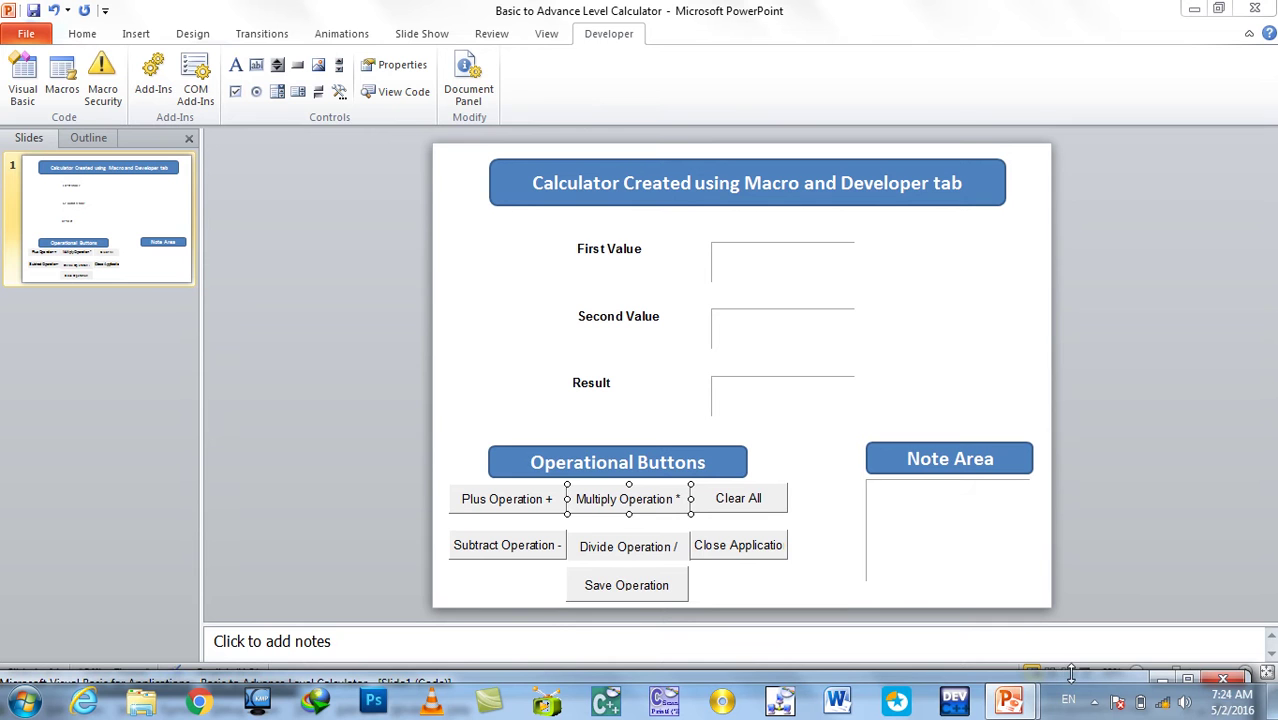
{"action": "left_click_drag", "start_coordinate": [1053, 676], "coordinate": [1055, 215]}
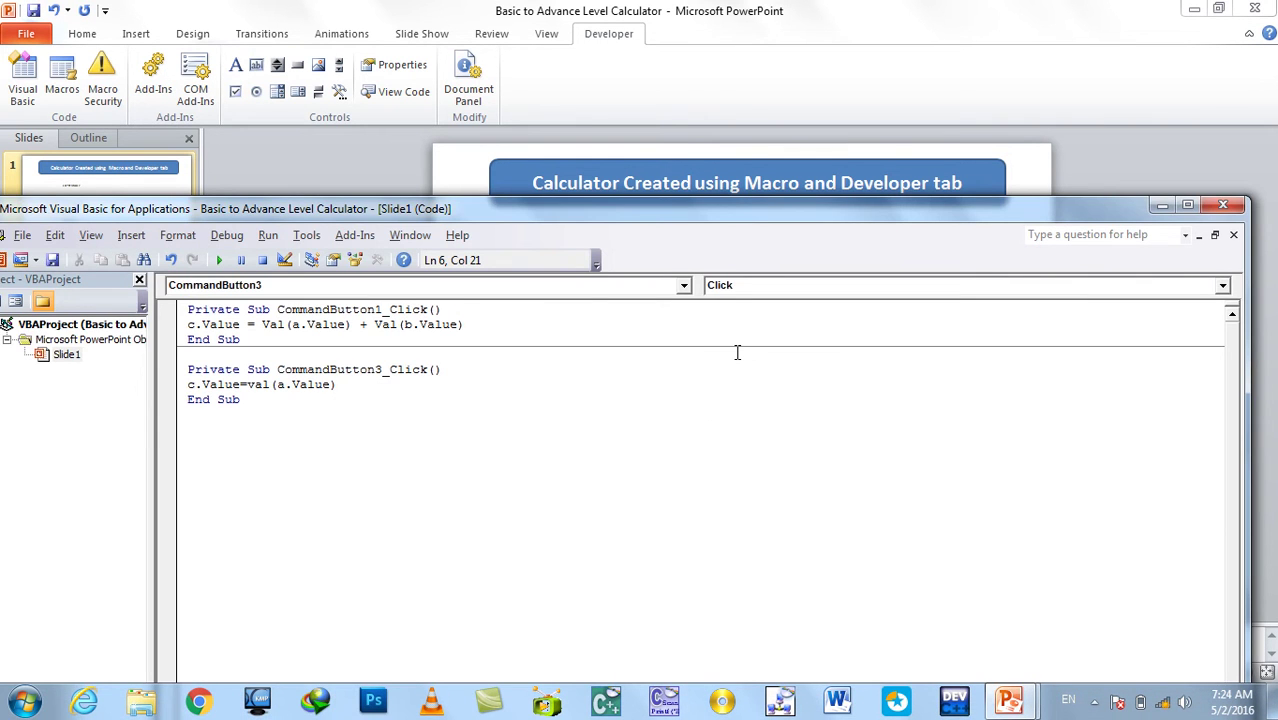
{"action": "type", "text": "*val(b"}
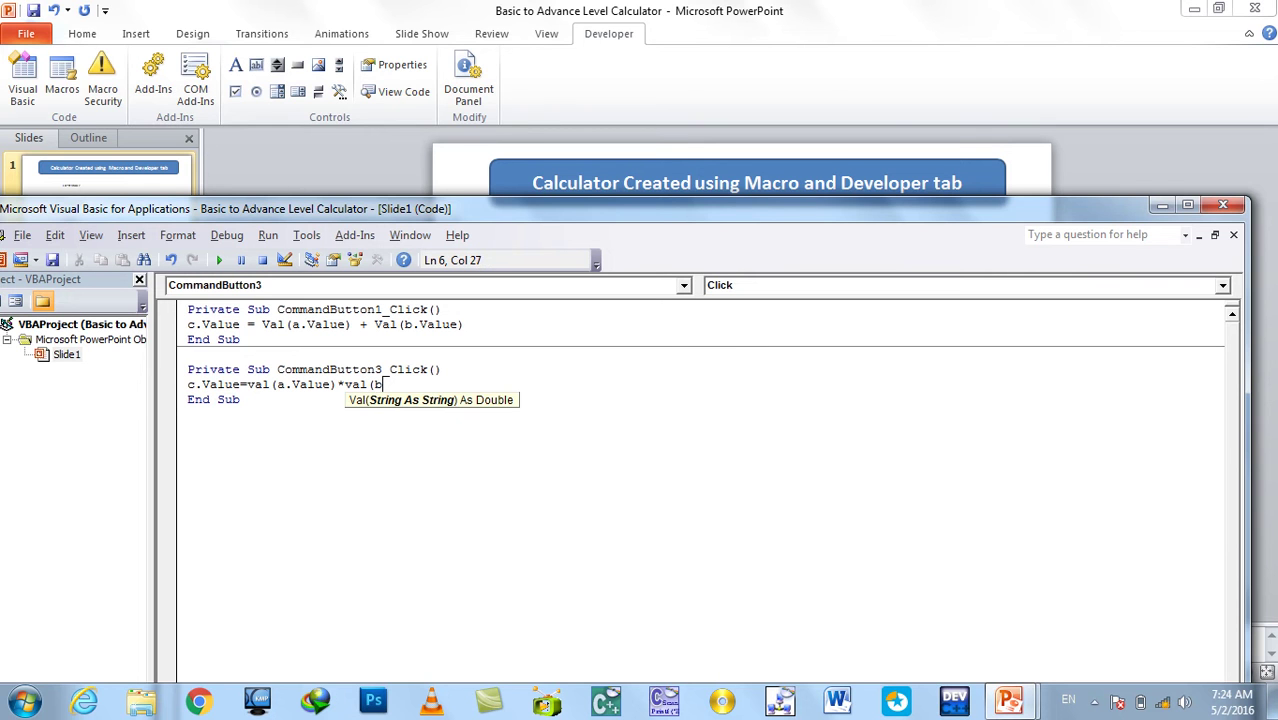
{"action": "type", "text": ".Value)"}
{"action": "key", "text": "Down"}
Enter c.Value = Val(a.Value) - Val(b.Value) in the Subtract button's CommandButton2_Click
{"action": "left_click", "coordinate": [1222, 205]}
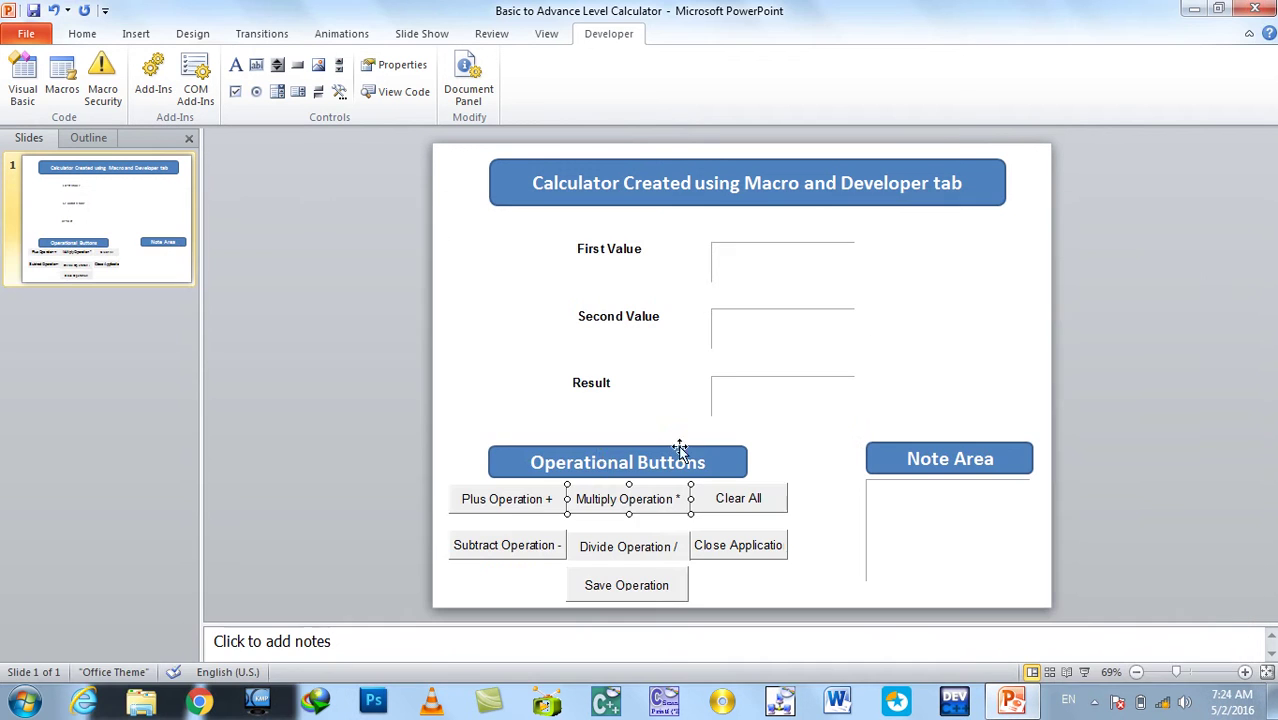
{"action": "double_click", "coordinate": [514, 545]}
{"action": "type", "text": "v."}
{"action": "key", "text": "BackSpace"}
{"action": "key", "text": "BackSpace"}
{"action": "type", "text": "c.value=val(a.value)"}
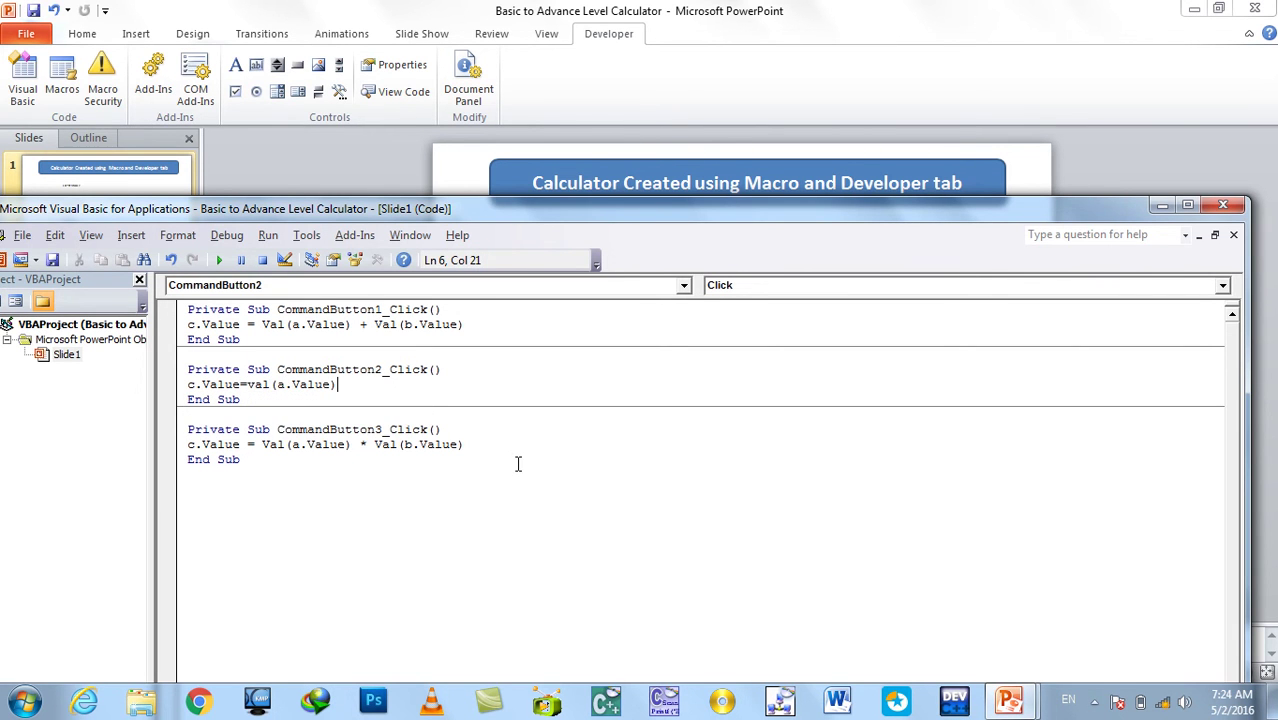
{"action": "type", "text": "0"}
{"action": "key", "text": "BackSpace"}
{"action": "type", "text": "-val(b"}
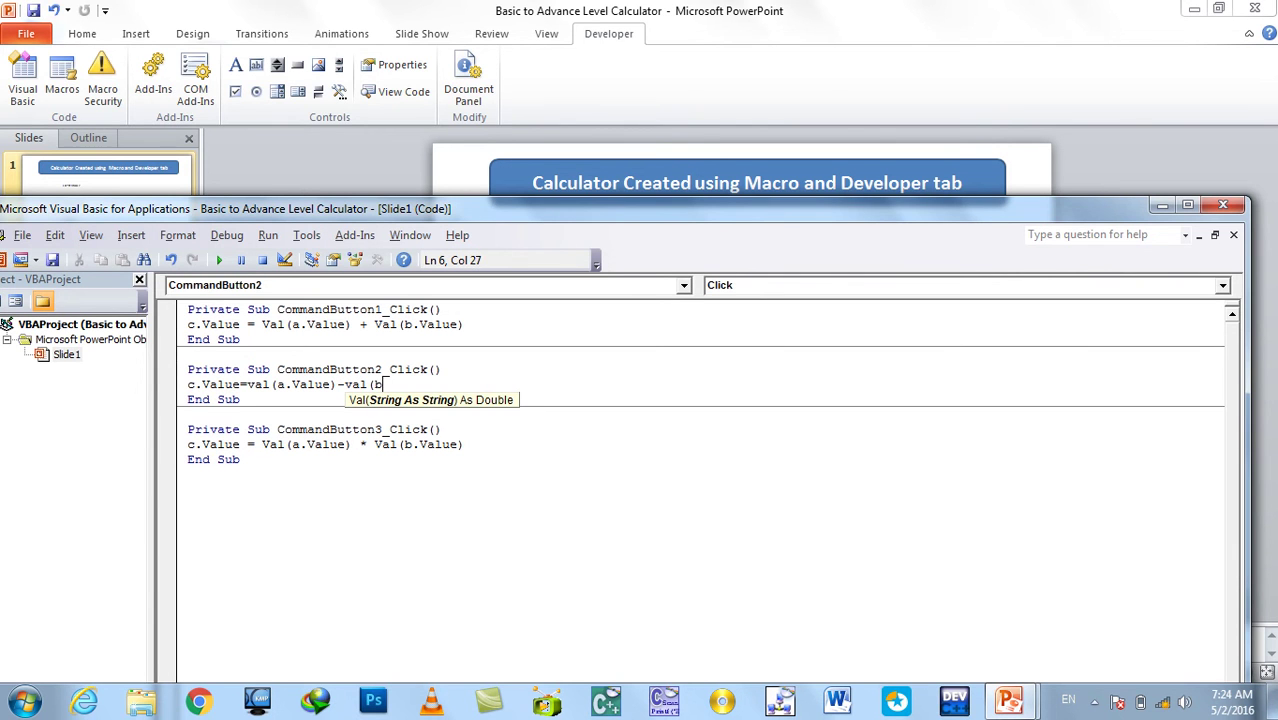
{"action": "type", "text": ".value)"}
{"action": "key", "text": "Down"}
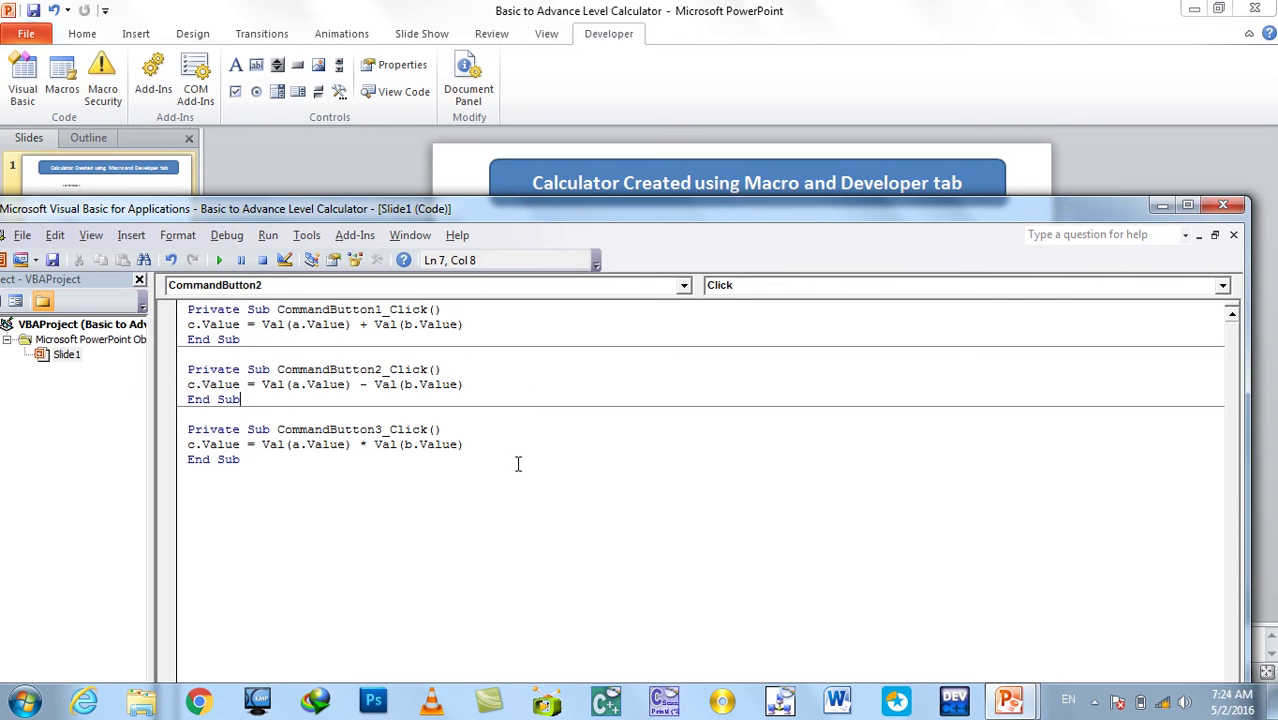
{"action": "left_click", "coordinate": [1168, 212]}
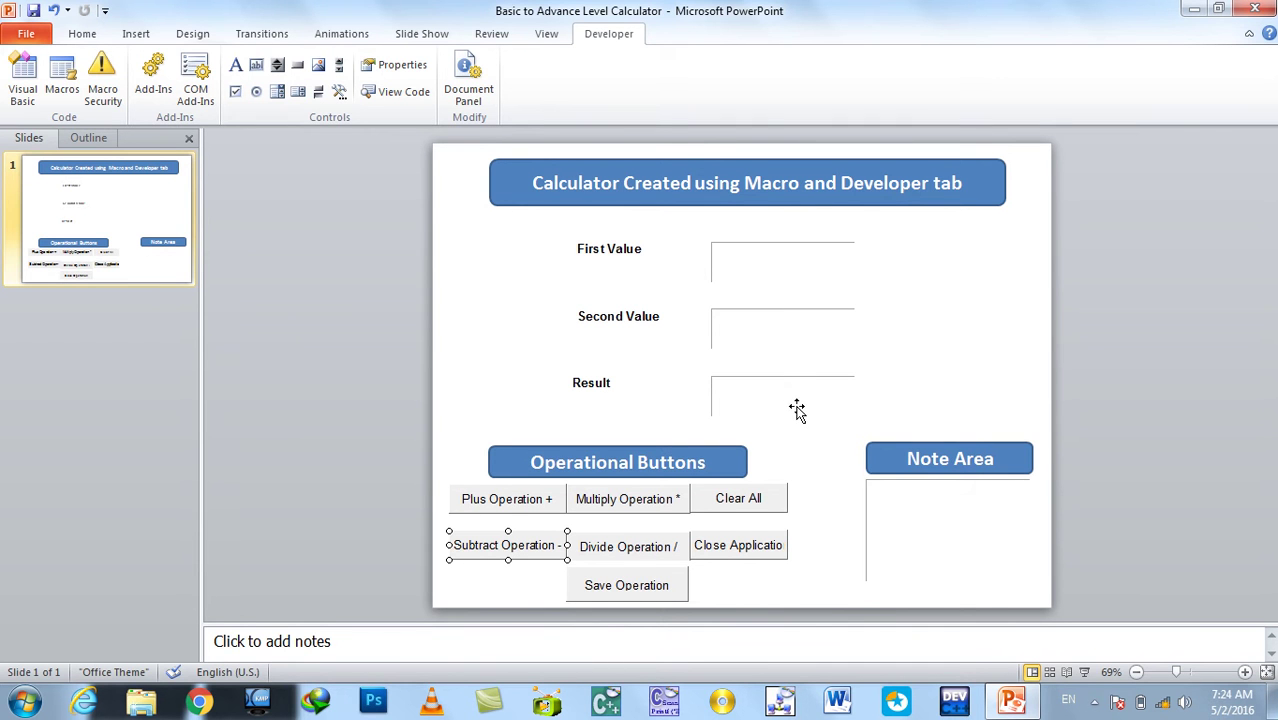
Enter c.Value = Val(a.Value) / Val(b.Value) in the Divide button's CommandButton4_Click
{"action": "left_click", "coordinate": [630, 545]}
{"action": "double_click", "coordinate": [635, 546]}
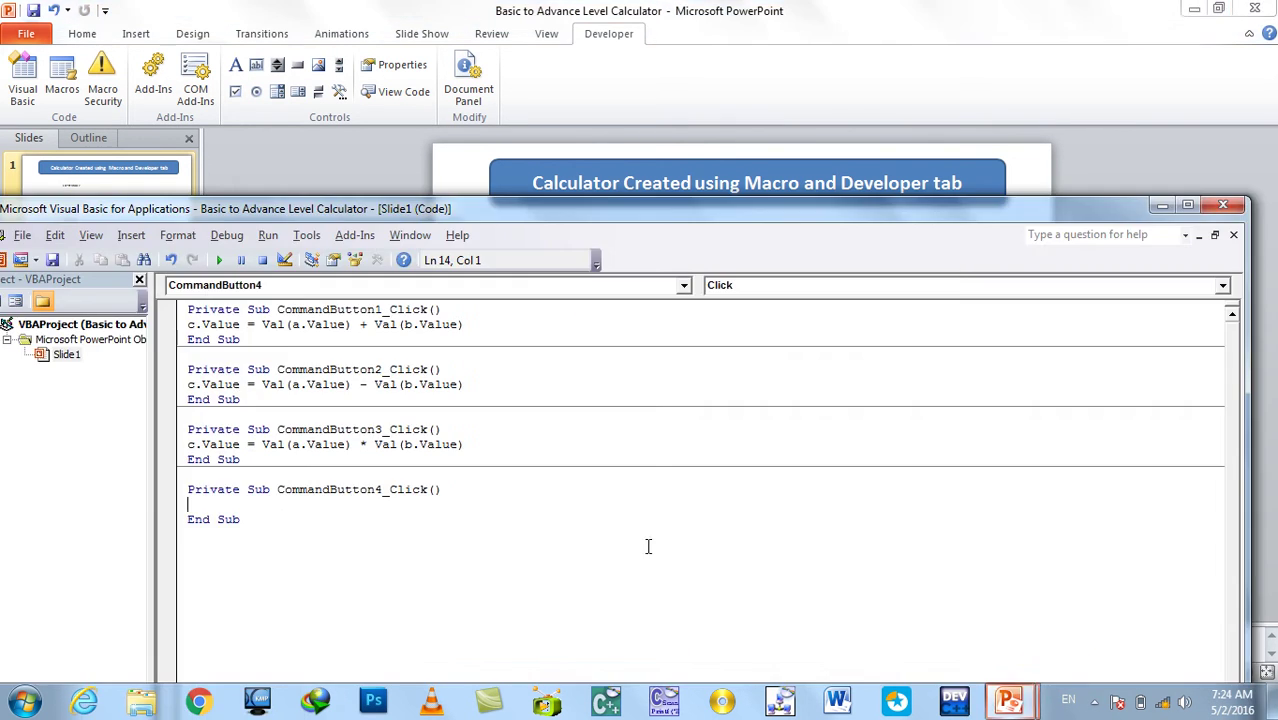
{"action": "type", "text": "c.Value=val"}
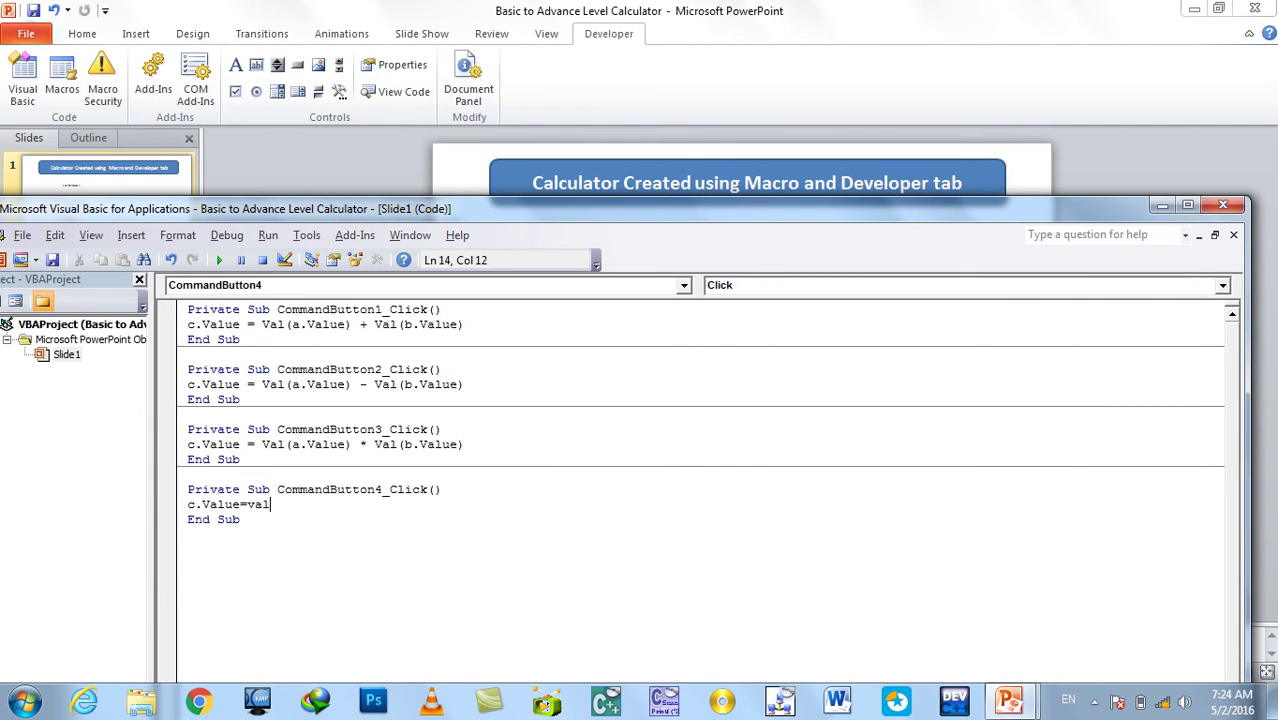
{"action": "type", "text": "(a.Value)"}
{"action": "key", "text": "alt+F11"}
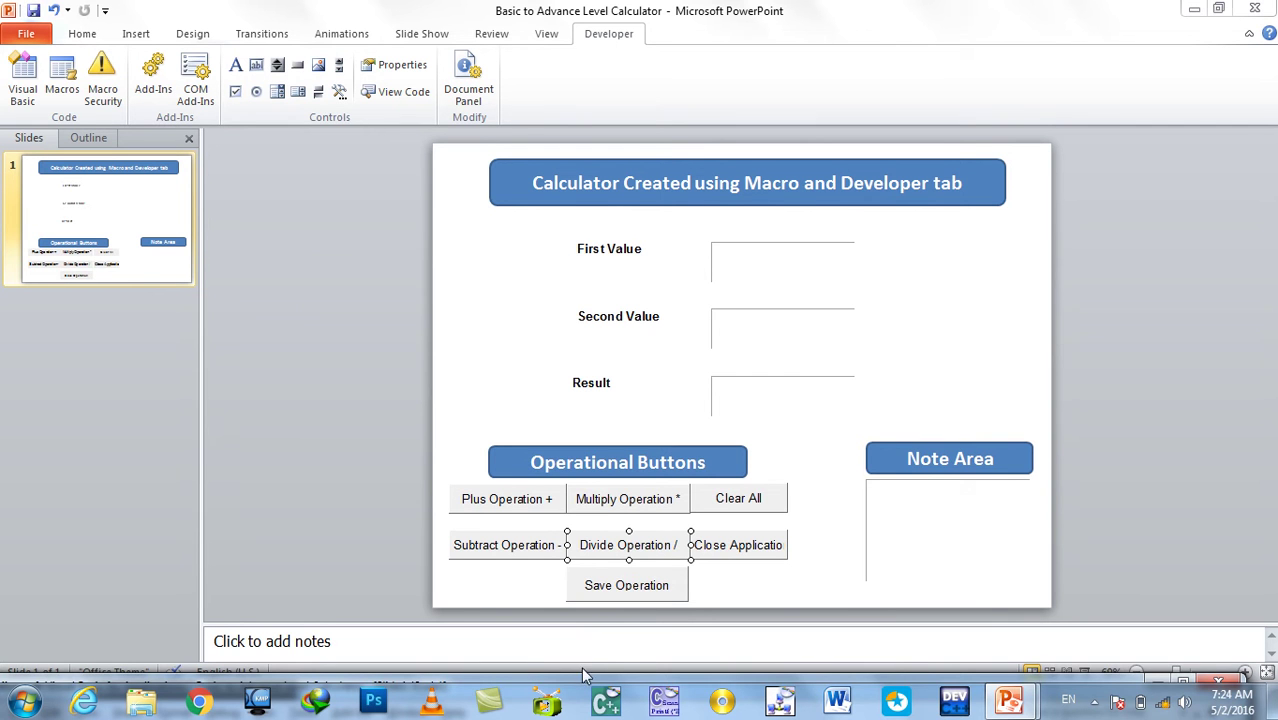
{"action": "left_click_drag", "start_coordinate": [585, 678], "coordinate": [595, 233]}
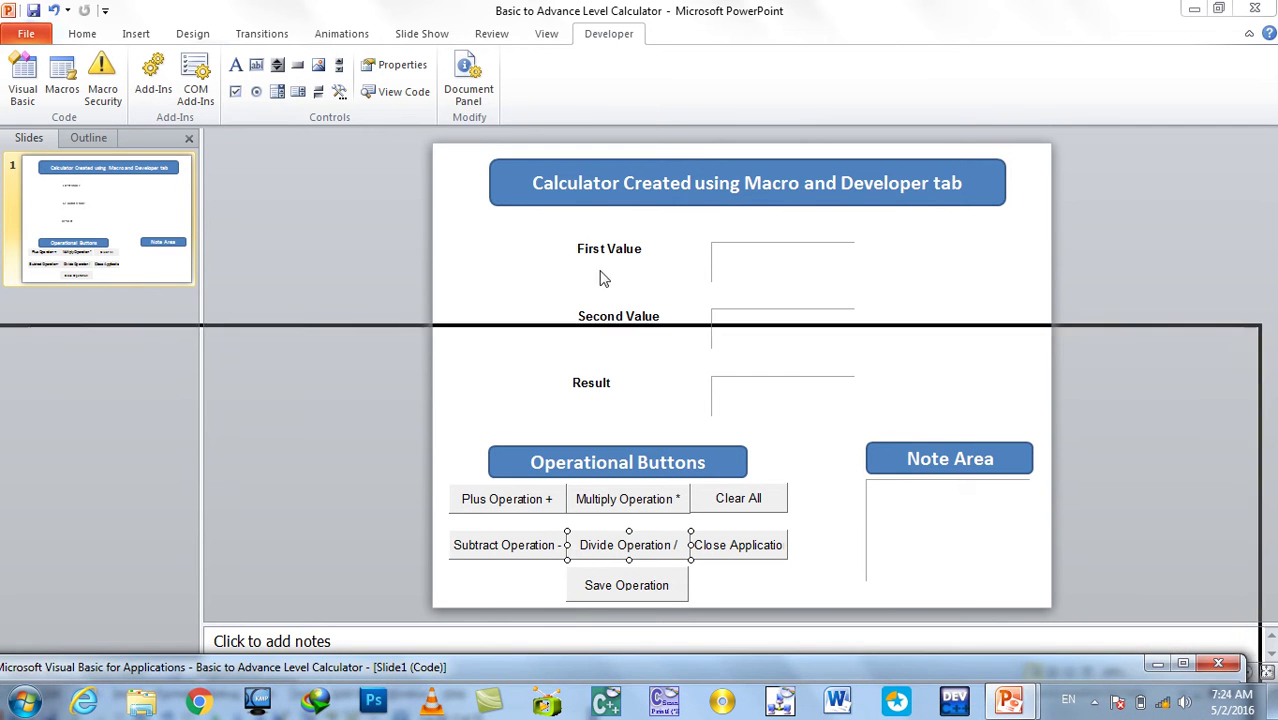
{"action": "type", "text": "/val(b.value)"}
{"action": "key", "text": "Down"}
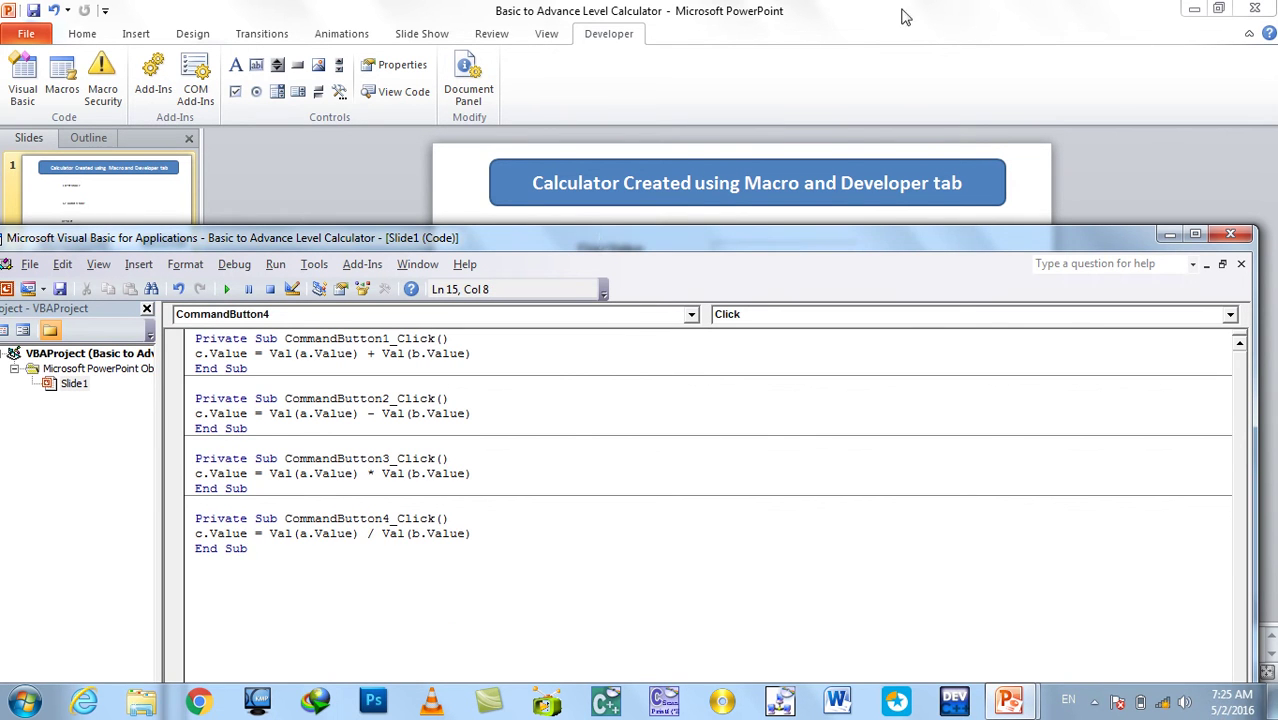
{"action": "left_click", "coordinate": [1230, 234]}
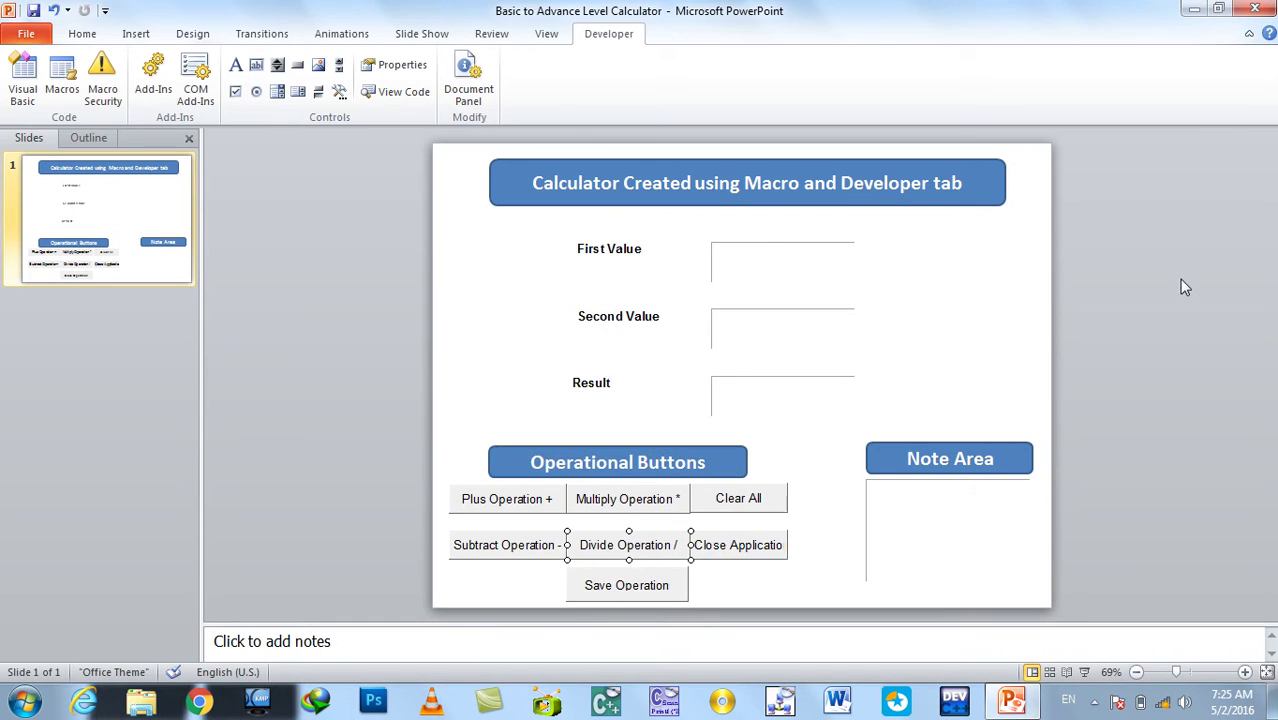
Set a.Value, b.Value and c.Value to "" in the Clear All button's CommandButton5_Click
{"action": "double_click", "coordinate": [738, 505]}
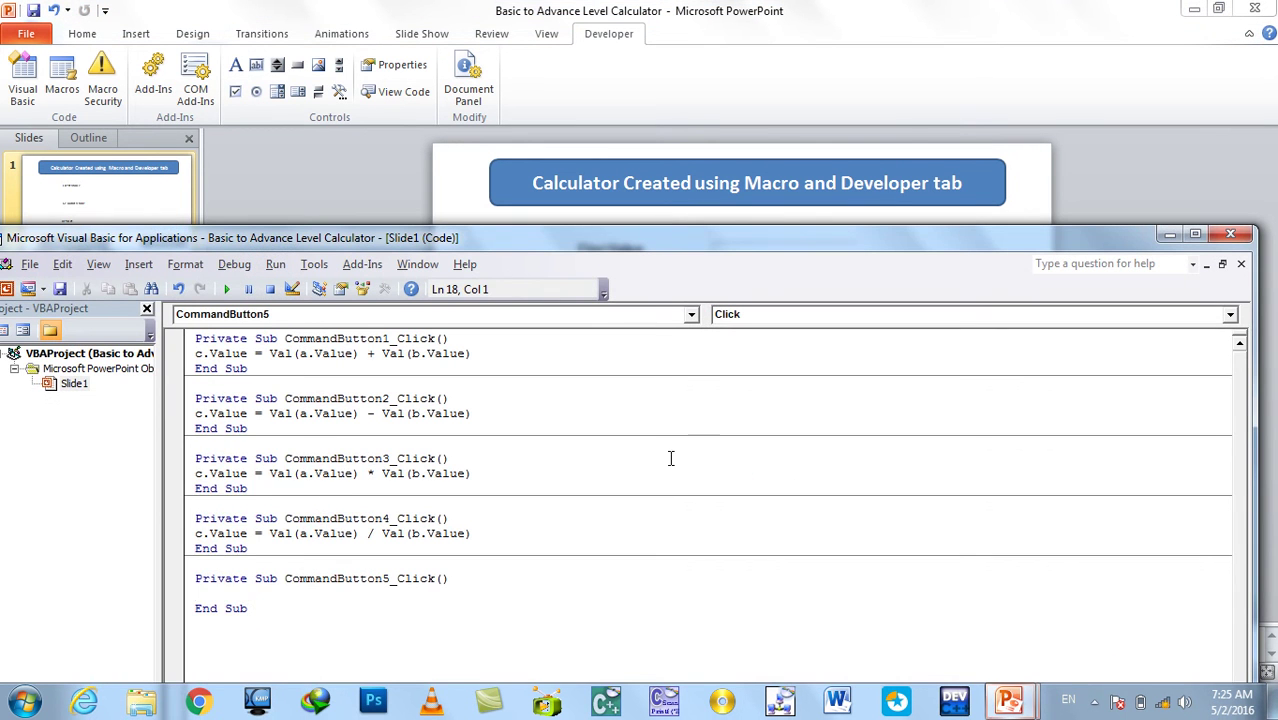
{"action": "type", "text": "a.valu=\"\""}
{"action": "key", "text": "Return"}
{"action": "type", "text": "b.value=\""}
{"action": "key", "text": "BackSpace"}
{"action": "type", "text": "\"\""}
{"action": "key", "text": "Return"}
{"action": "type", "text": "c.value"}
{"action": "key", "text": "BackSpace"}
{"action": "key", "text": "BackSpace"}
{"action": "key", "text": "BackSpace"}
{"action": "type", "text": "lue = \"\""}
{"action": "key", "text": "Return"}
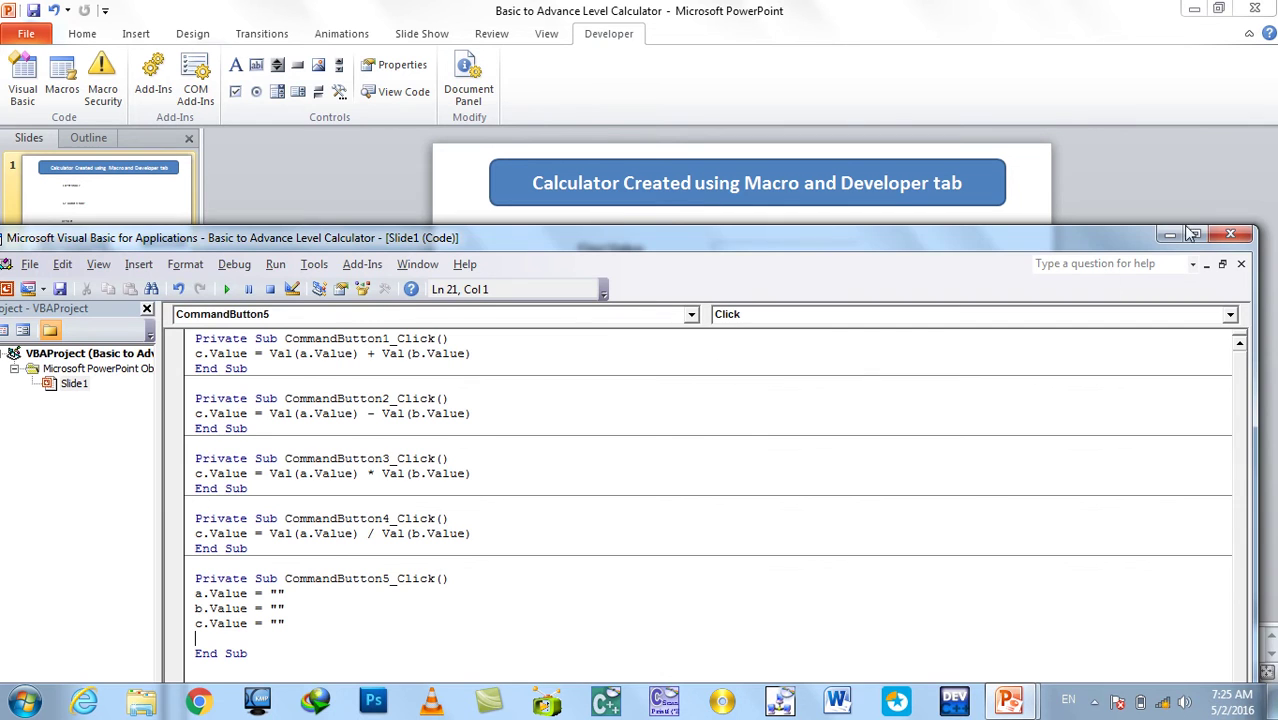
{"action": "left_click", "coordinate": [1230, 238]}
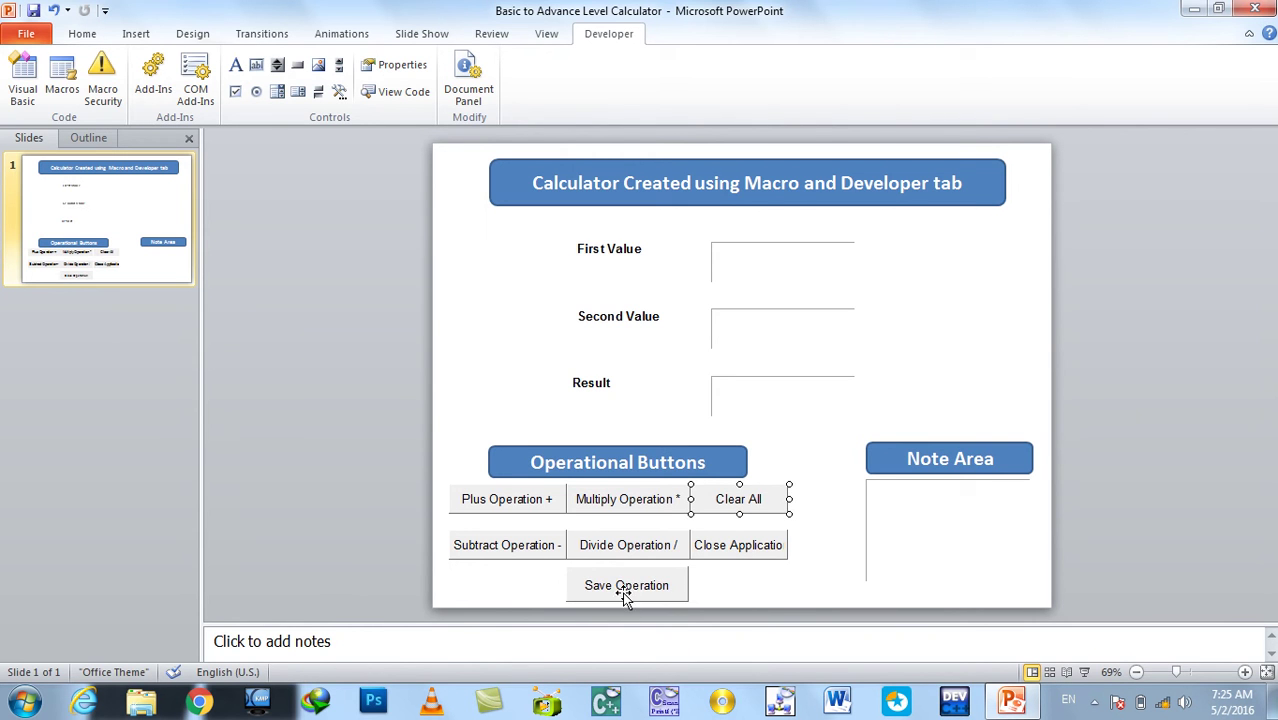
Shift the Save Operation button up to sit directly beneath Divide Operation
{"action": "left_click_drag", "start_coordinate": [625, 591], "coordinate": [625, 597]}
{"action": "key", "text": "Up"}
{"action": "key", "text": "Up"}
{"action": "key", "text": "Left"}
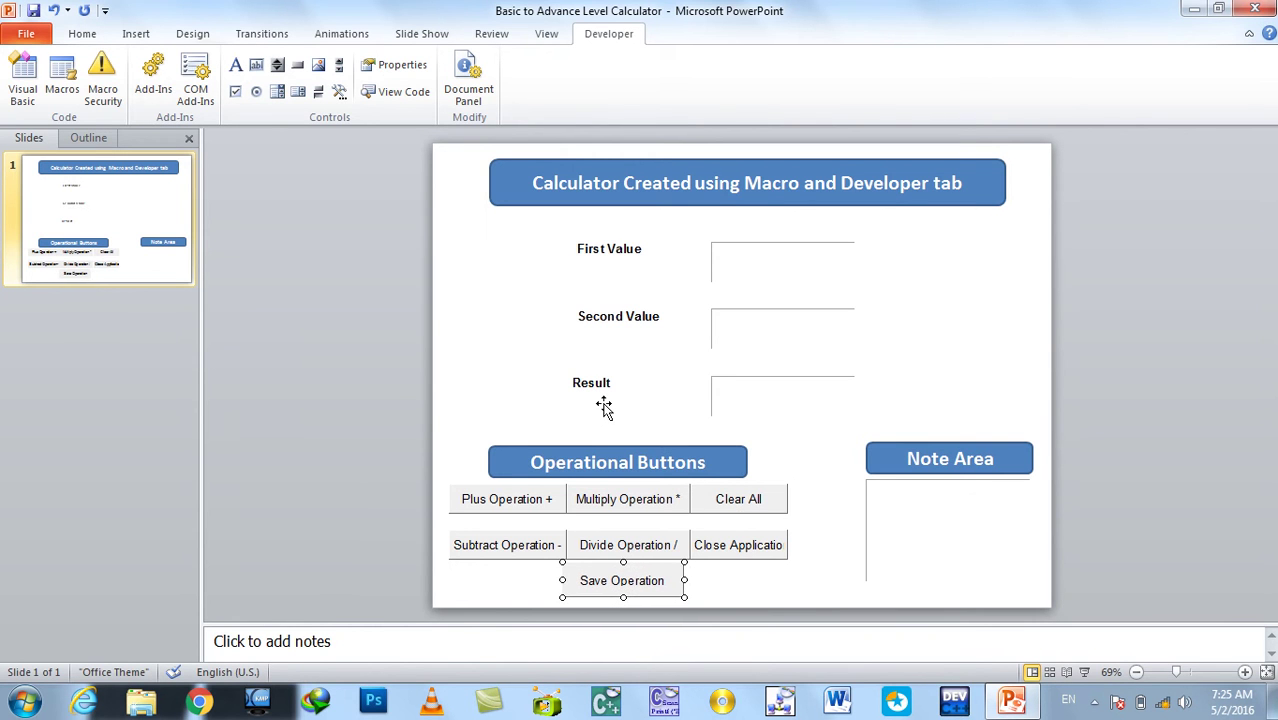
{"action": "left_click_drag", "start_coordinate": [642, 593], "coordinate": [644, 586]}
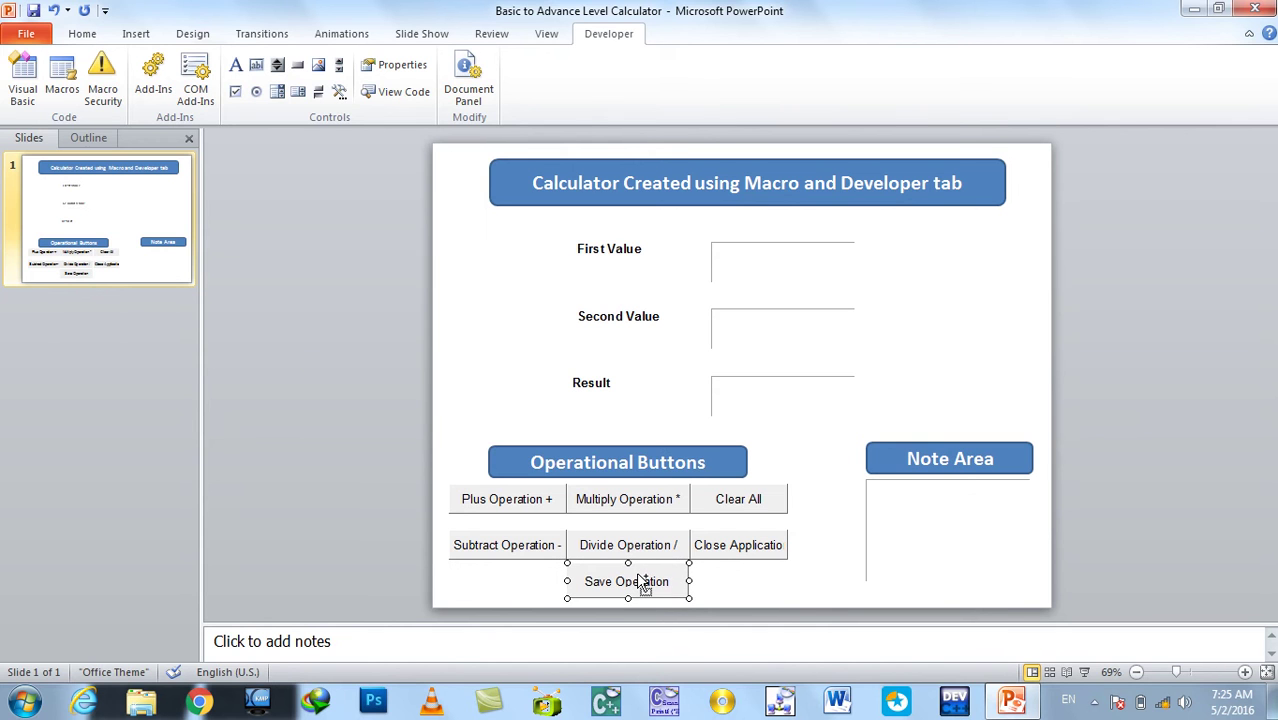
{"action": "left_click", "coordinate": [349, 423]}
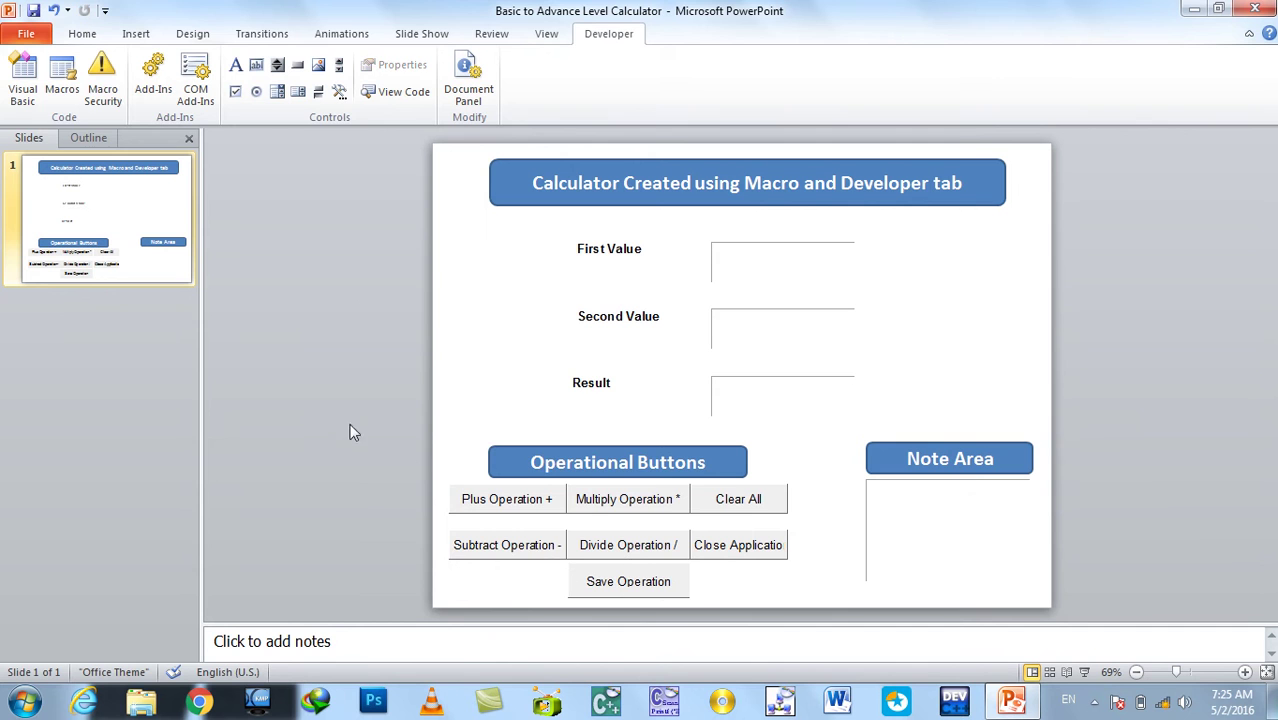
Create a macro named CloseApp in the Macros dialog containing Application.Quit
{"action": "left_click", "coordinate": [61, 78]}
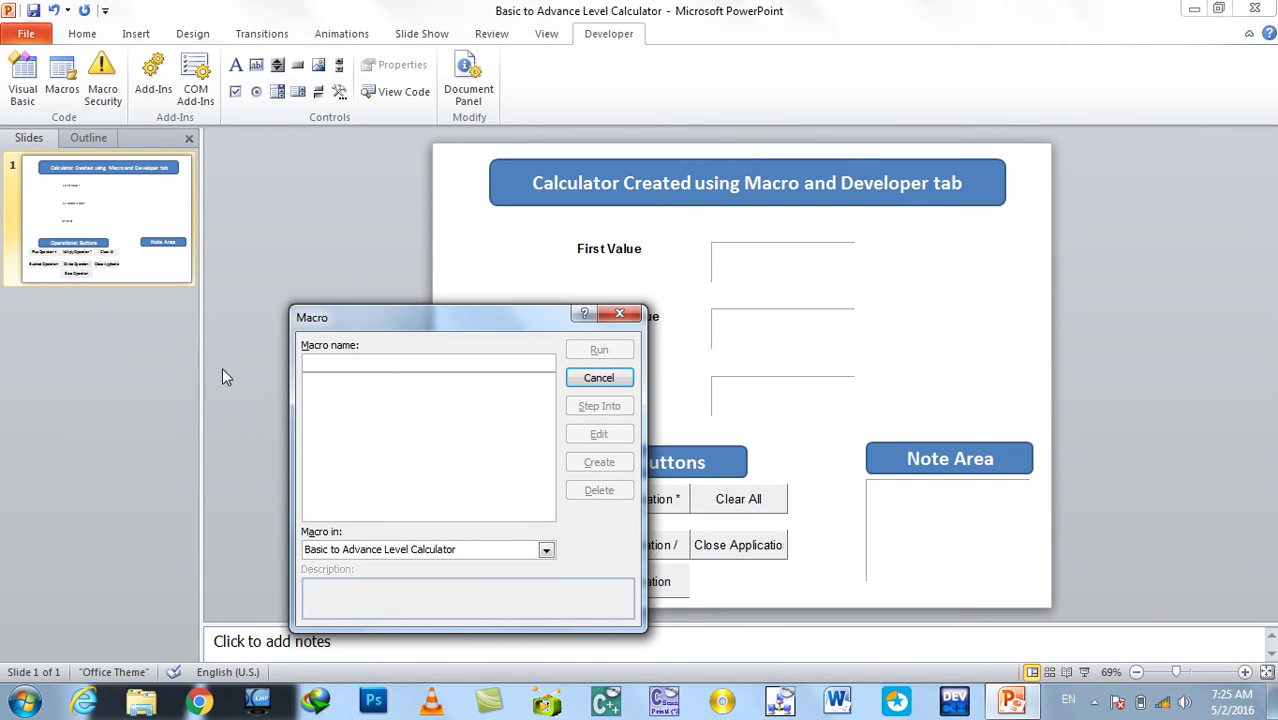
{"action": "type", "text": "Cl"}
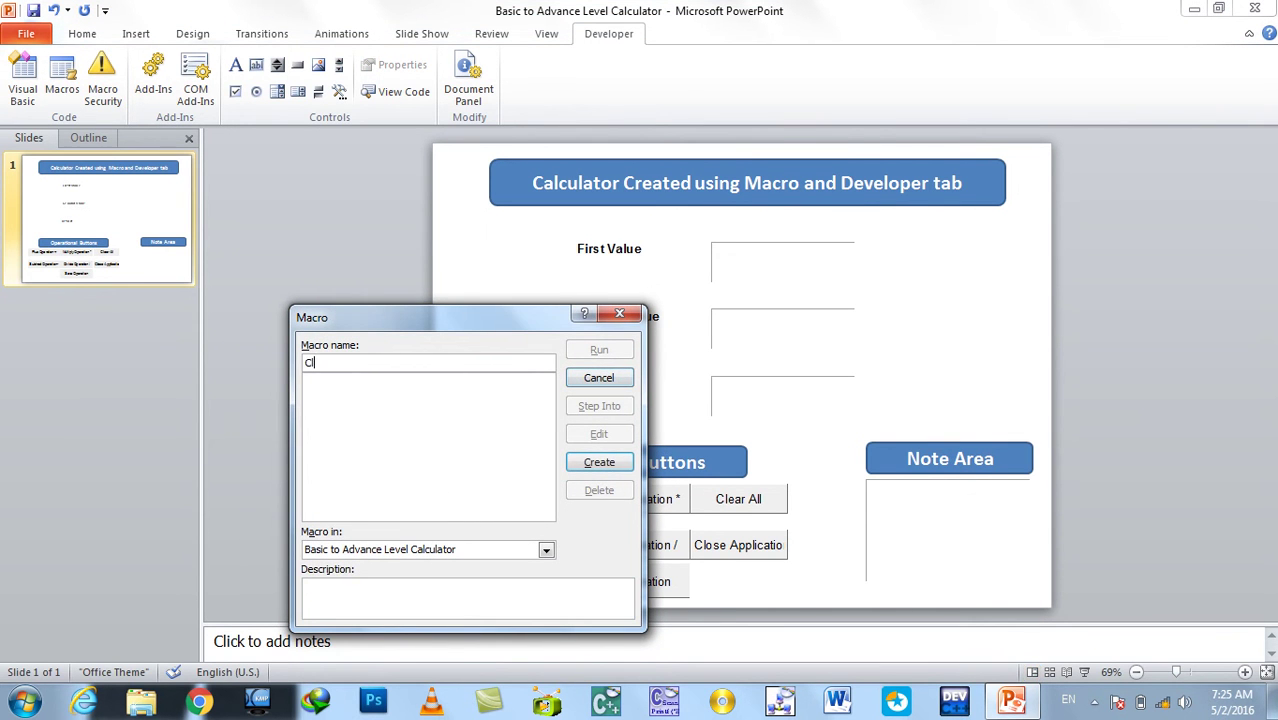
{"action": "type", "text": "oseApp"}
{"action": "key", "text": "Return"}
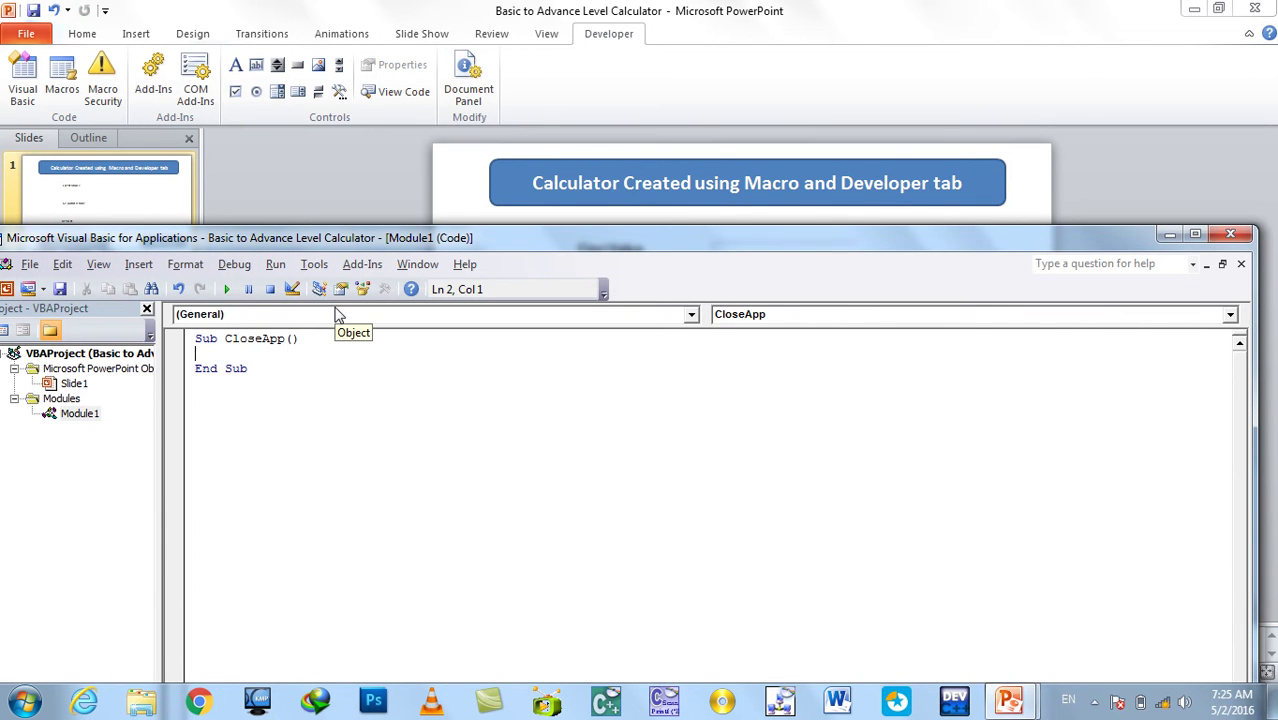
{"action": "type", "text": "Application."}
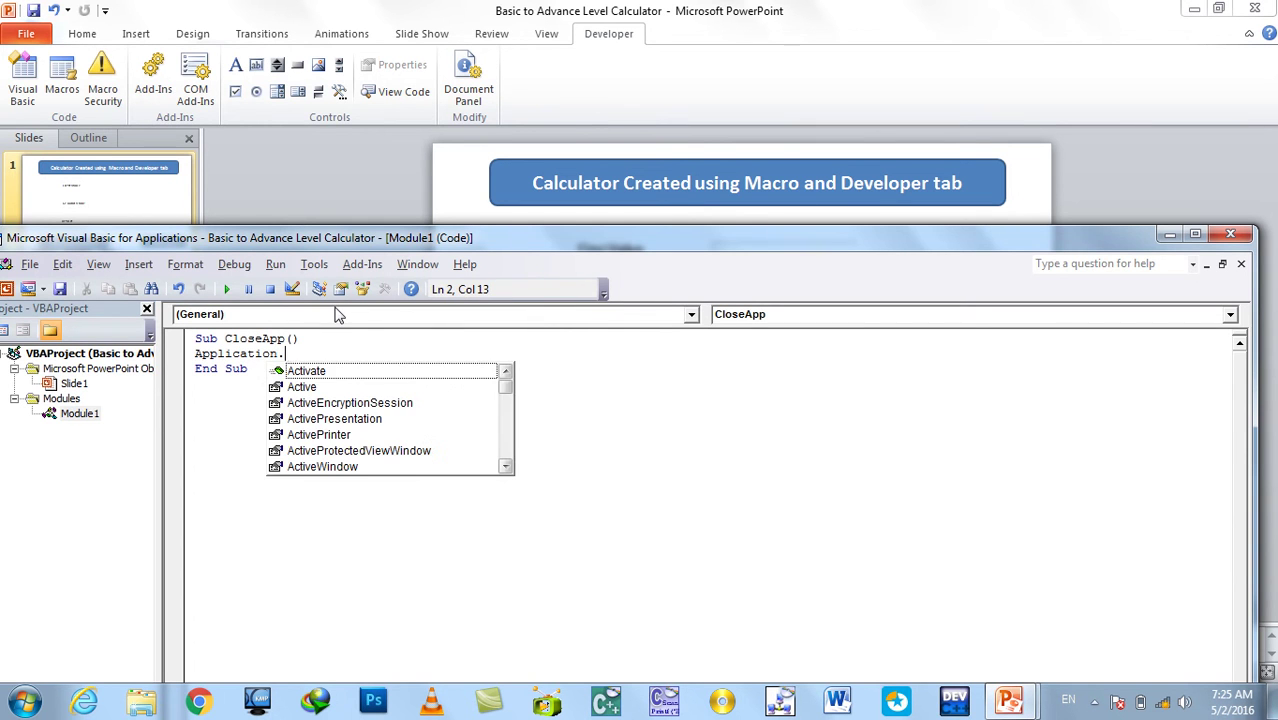
{"action": "type", "text": "q"}
{"action": "key", "text": "Tab"}
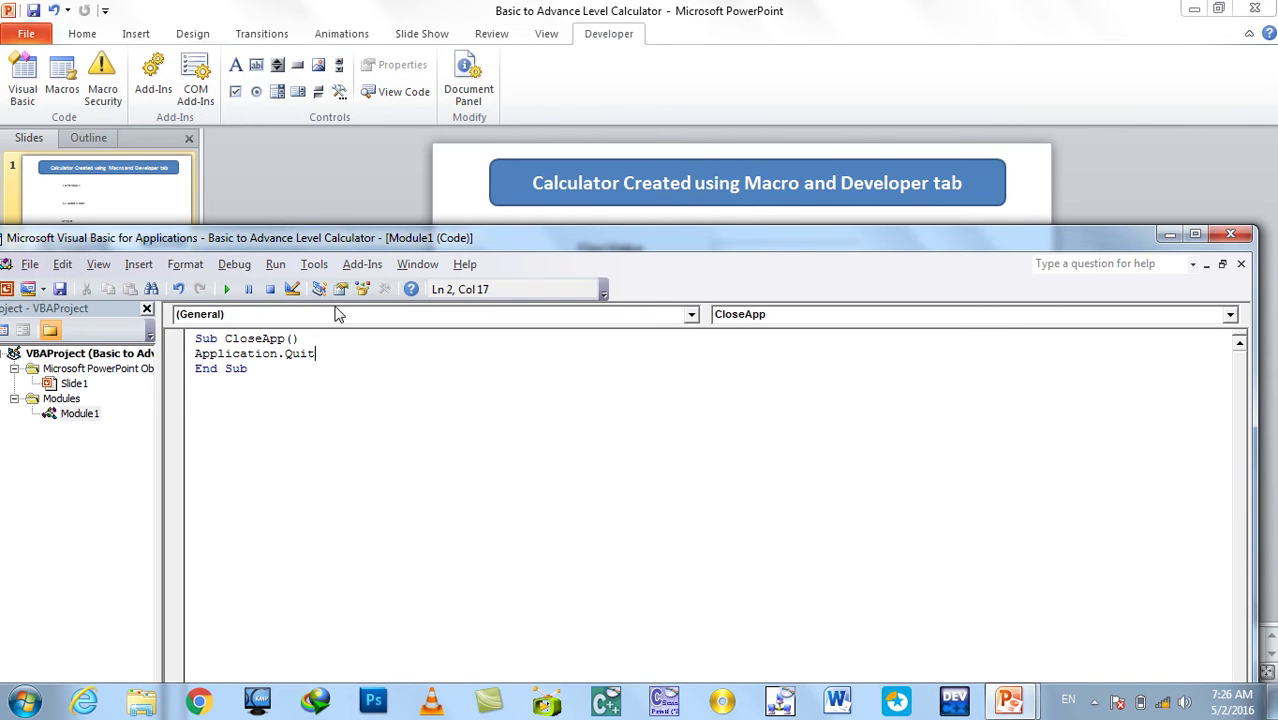
{"action": "left_click", "coordinate": [1238, 235]}
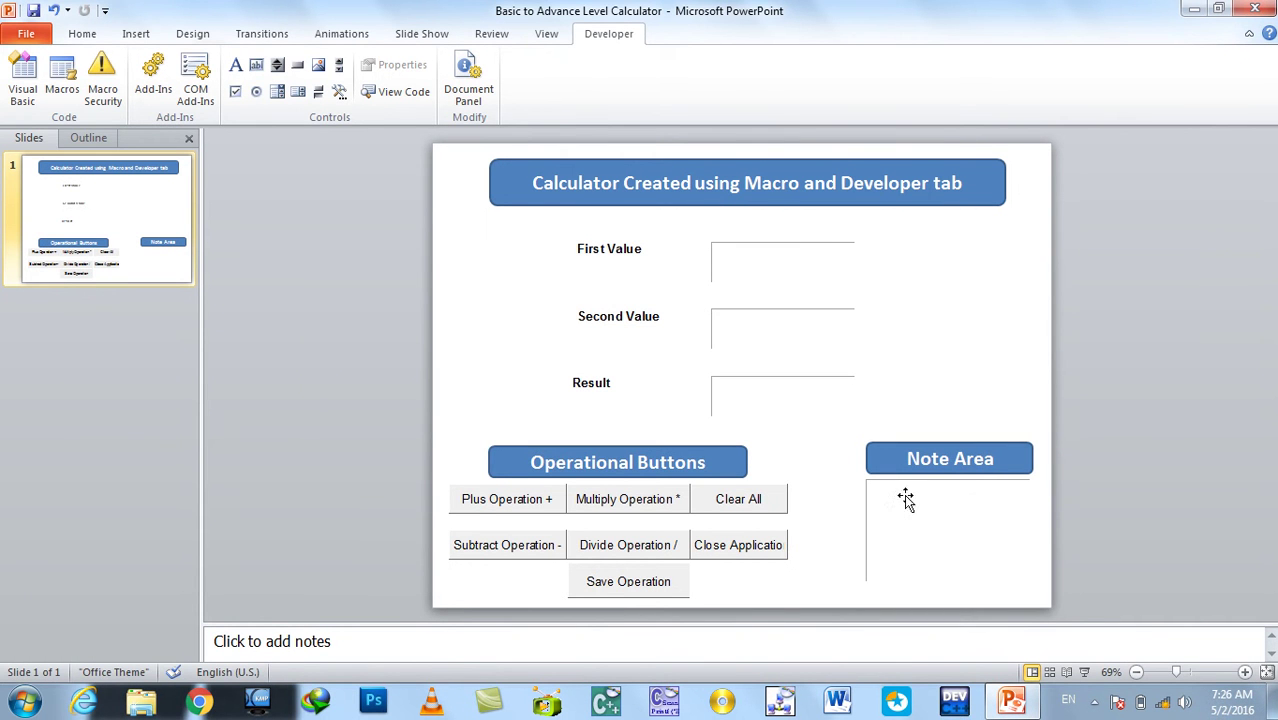
Open the CloseApp macro code and start a MsgBox line above Application.Quit
{"action": "left_click", "coordinate": [62, 75]}
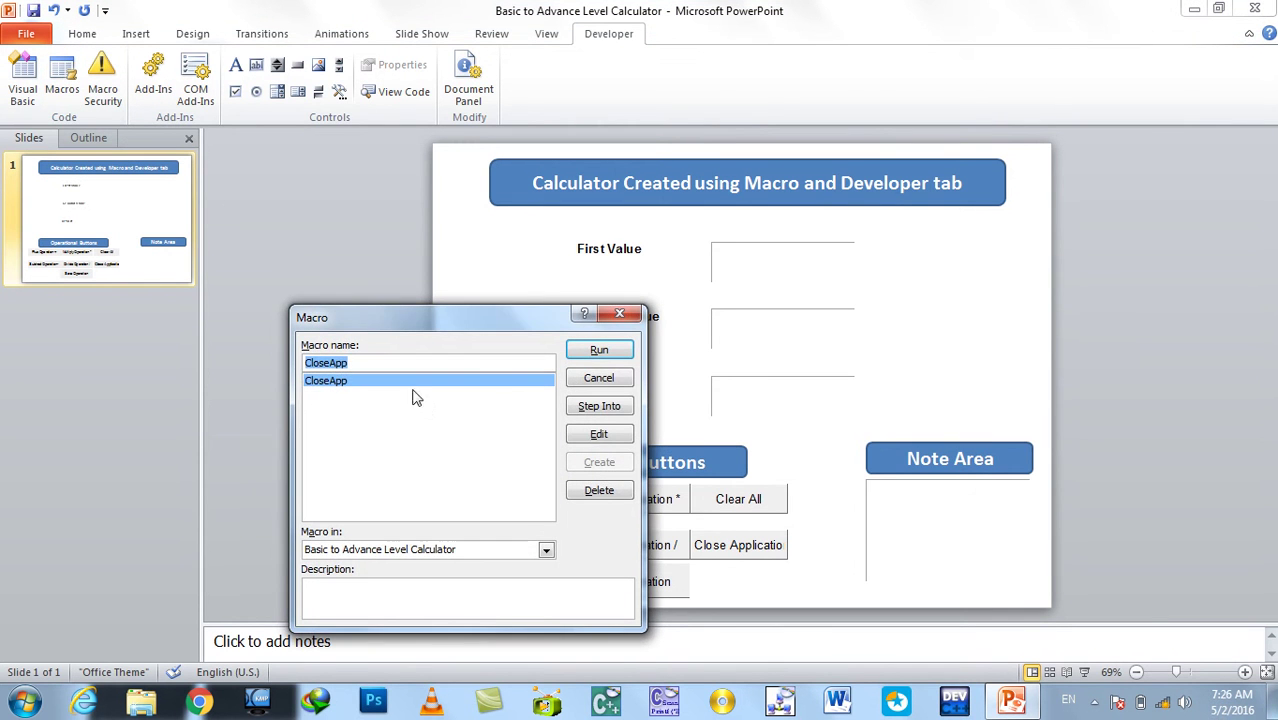
{"action": "left_click", "coordinate": [610, 434]}
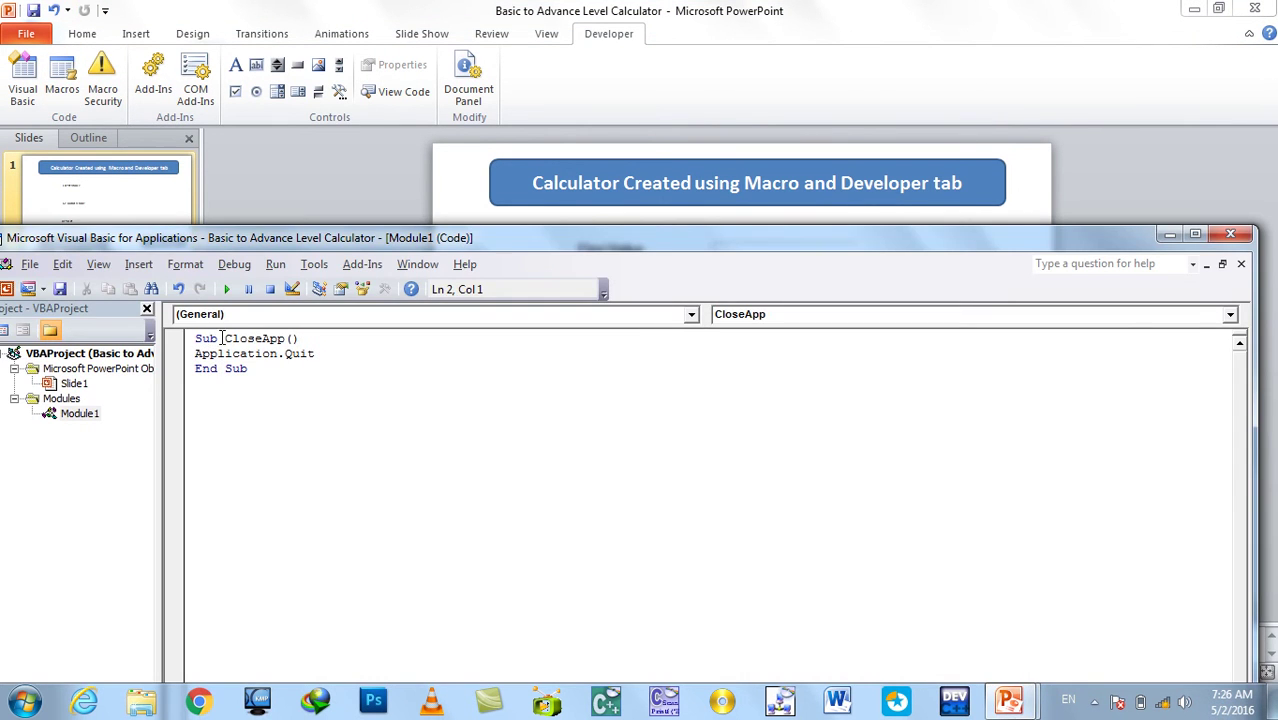
{"action": "key", "text": "Return"}
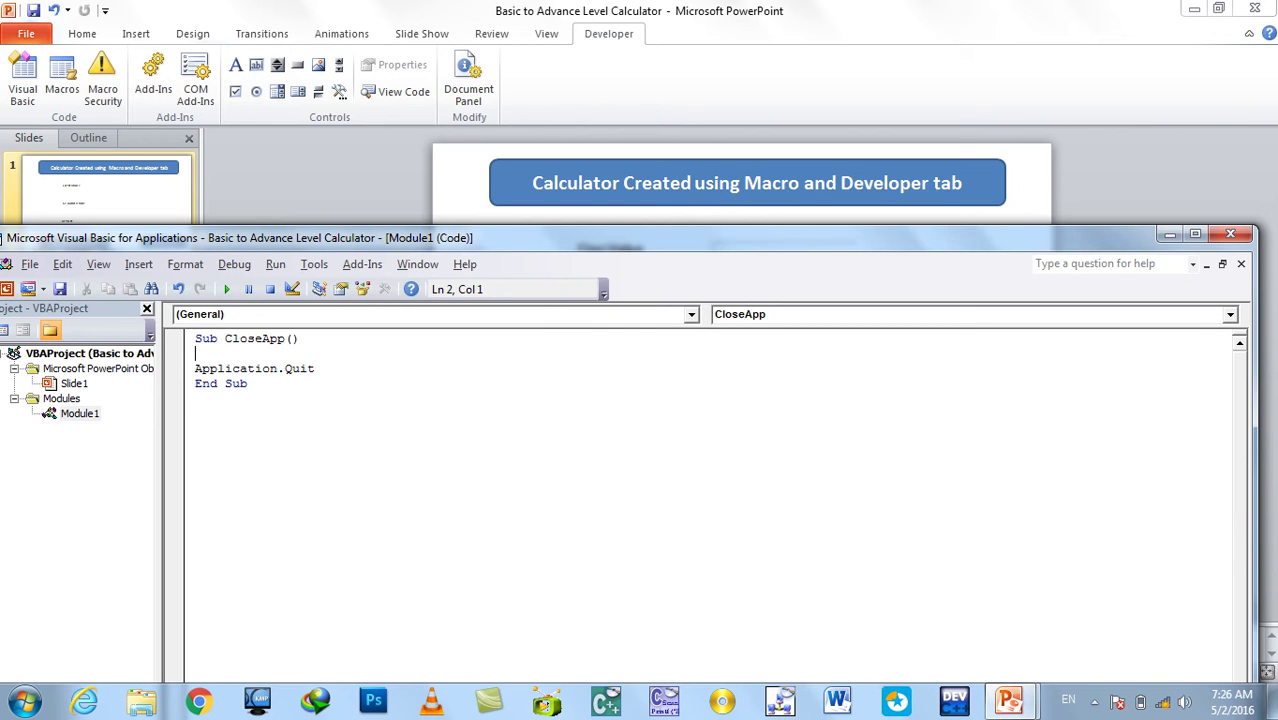
{"action": "type", "text": "Msg"}
{"action": "key", "text": "BackSpace"}
{"action": "key", "text": "BackSpace"}
{"action": "type", "text": "gbox("}
{"action": "key", "text": "BackSpace"}
{"action": "key", "text": "BackSpace"}
{"action": "key", "text": "BackSpace"}
{"action": "type", "text": "ox"}
{"action": "type", "text": "("}
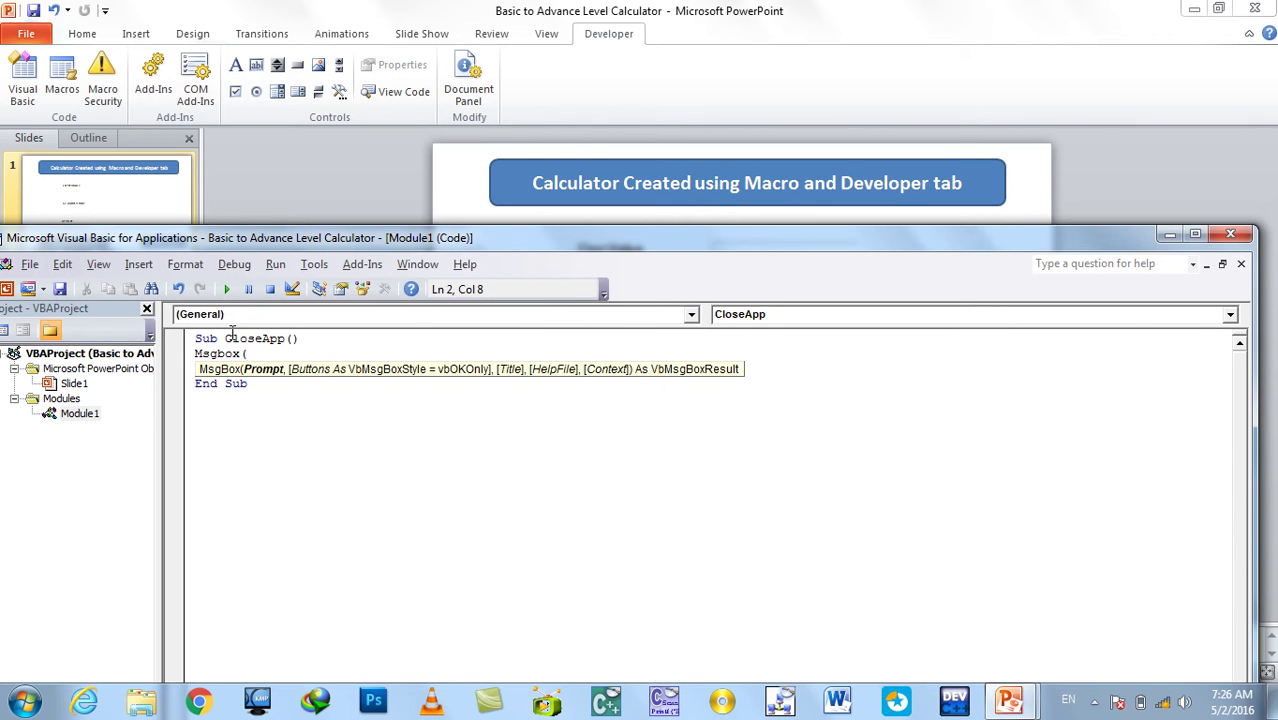
{"action": "type", "text": "\""}
Make the MsgBox read 'Hi Dear User Your Presentation is Going to Be Close, Get Ready' with vbCritical style
{"action": "type", "text": "Hi Dear User"}
{"action": "type", "text": " Your "}
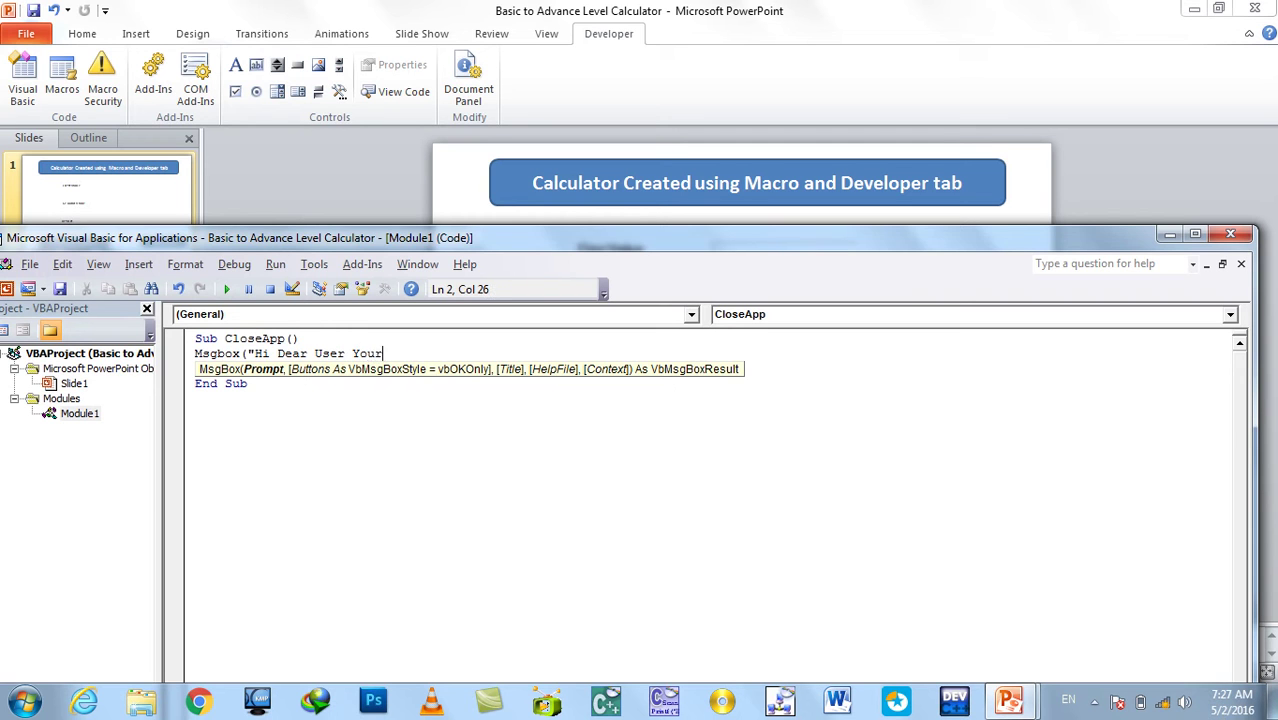
{"action": "type", "text": "Presentation is "}
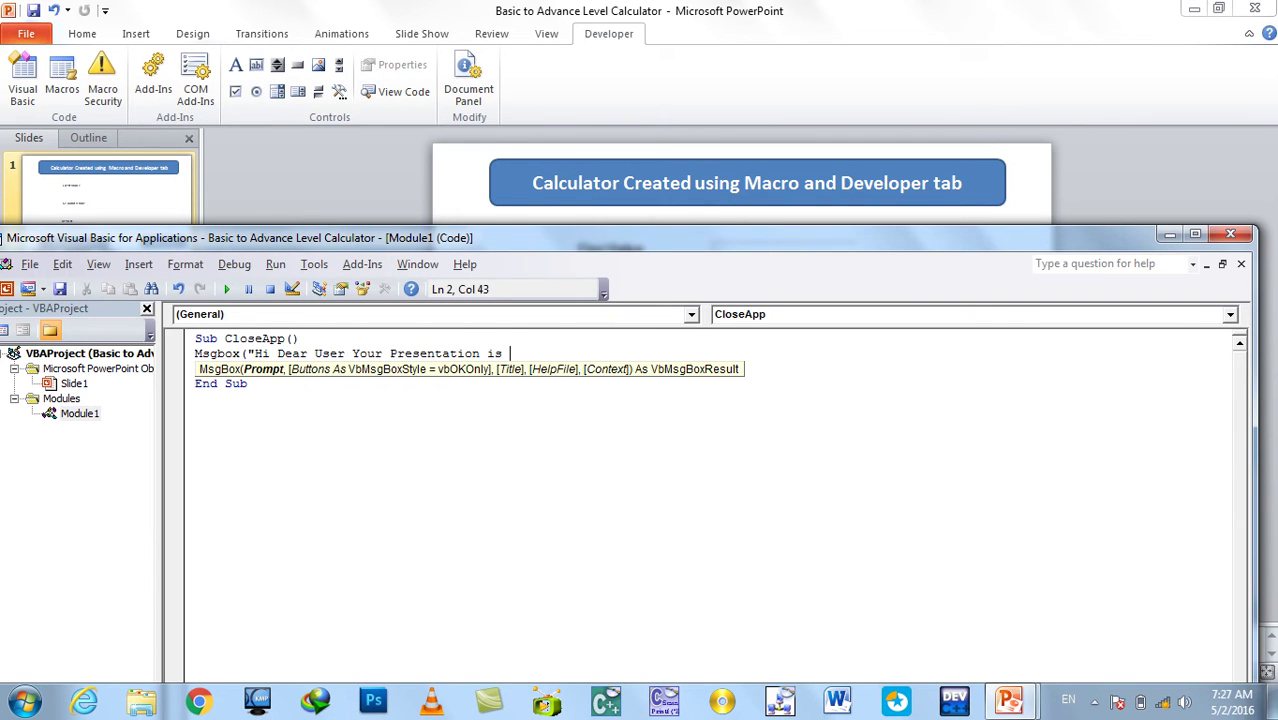
{"action": "type", "text": "Going to Be Close"}
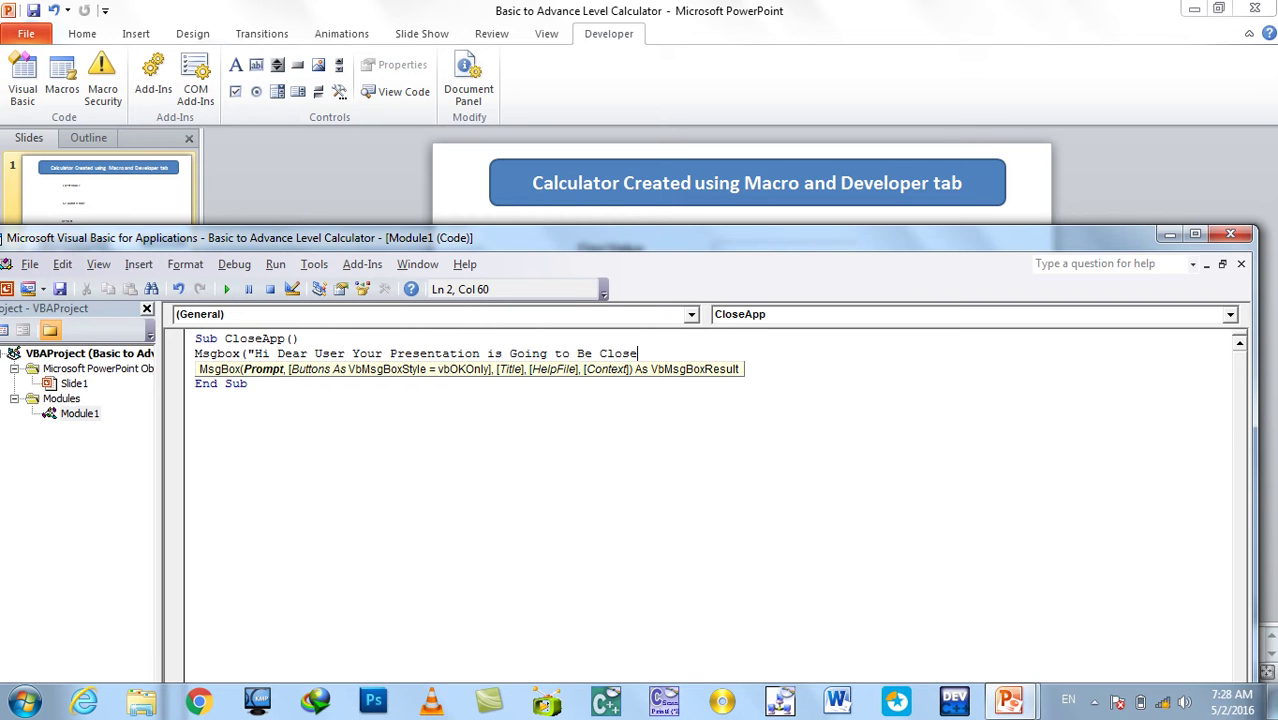
{"action": "type", "text": ", Are Your"}
{"action": "key", "text": "BackSpace"}
{"action": "key", "text": "BackSpace"}
{"action": "key", "text": "BackSpace"}
{"action": "key", "text": "BackSpace"}
{"action": "key", "text": "BackSpace"}
{"action": "key", "text": "BackSpace"}
{"action": "type", "text": "Get Ready"}
{"action": "type", "text": "\""}
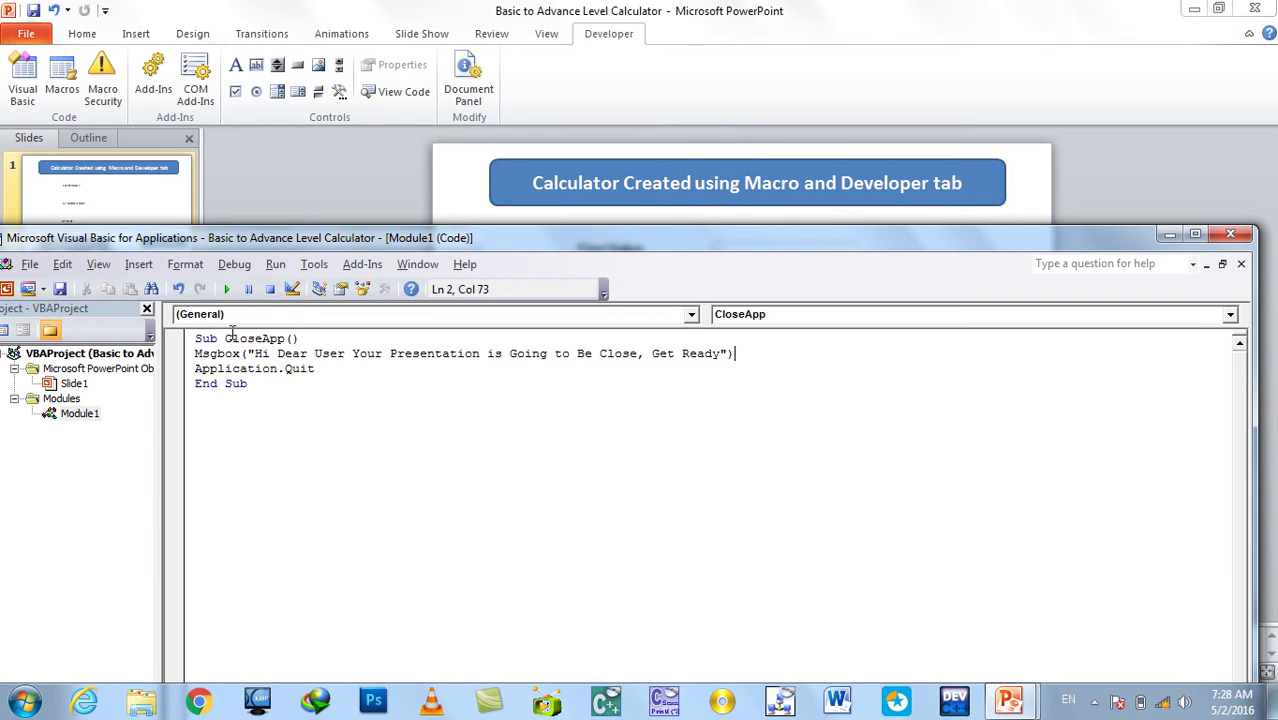
{"action": "type", "text": "),"}
{"action": "key", "text": "Down"}
{"action": "key", "text": "Down"}
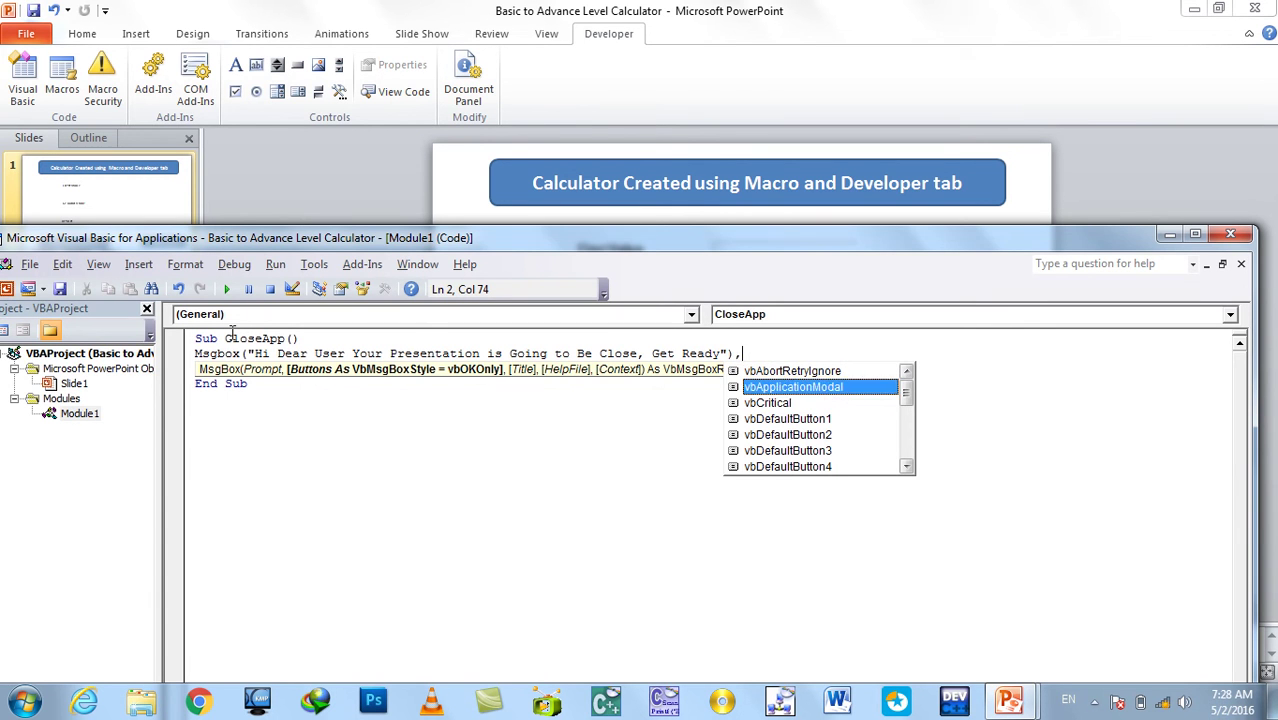
{"action": "key", "text": "Down"}
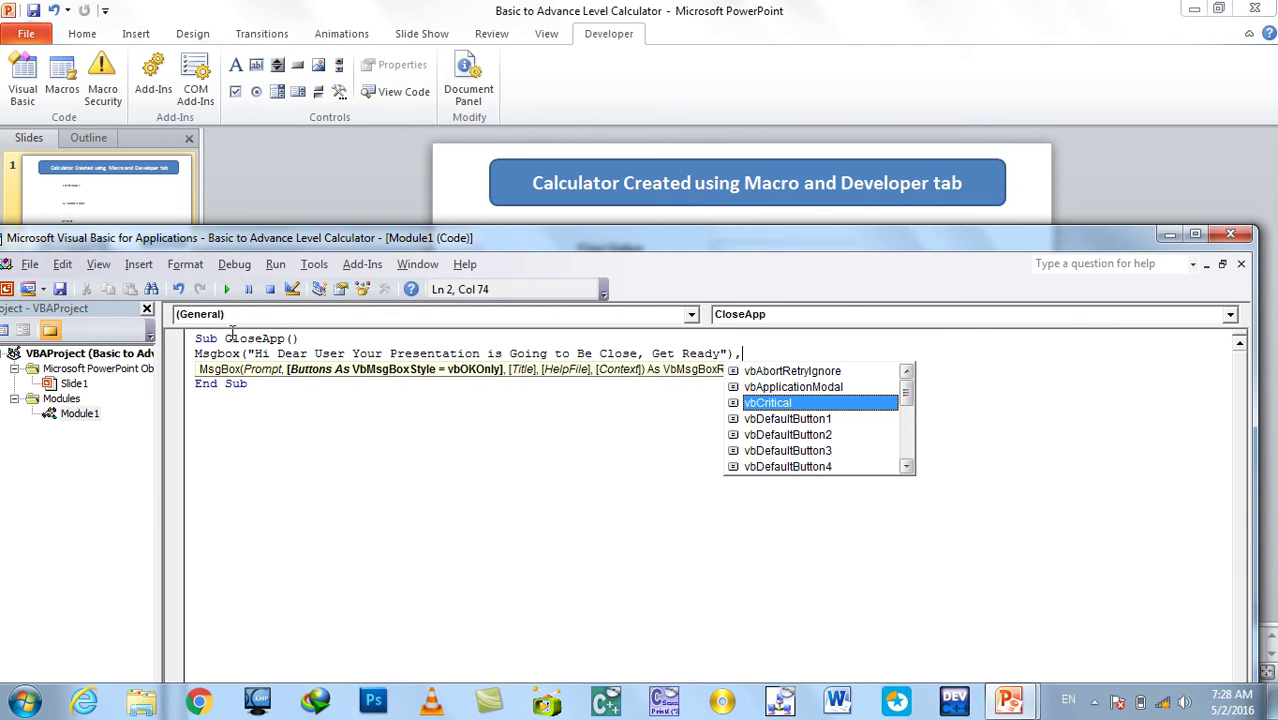
{"action": "key", "text": "Tab"}
{"action": "key", "text": "Return"}
{"action": "type", "text": "Application.Quit"}
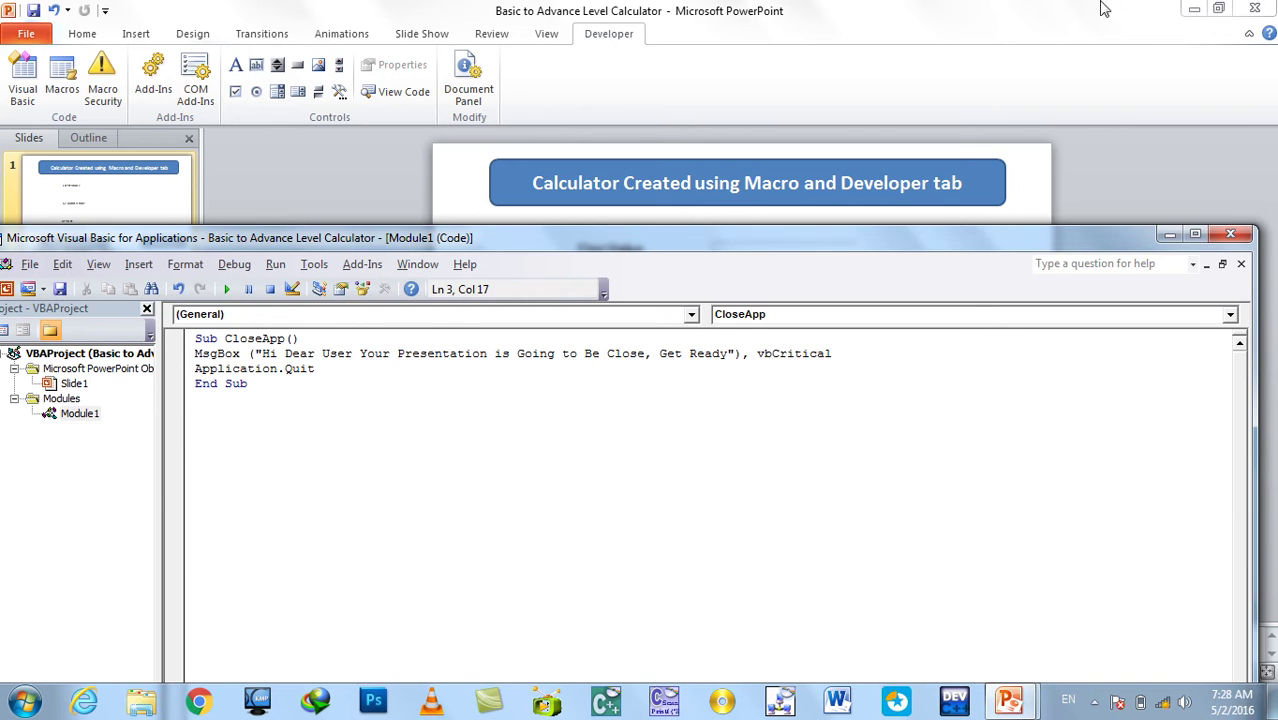
{"action": "left_click", "coordinate": [1229, 235]}
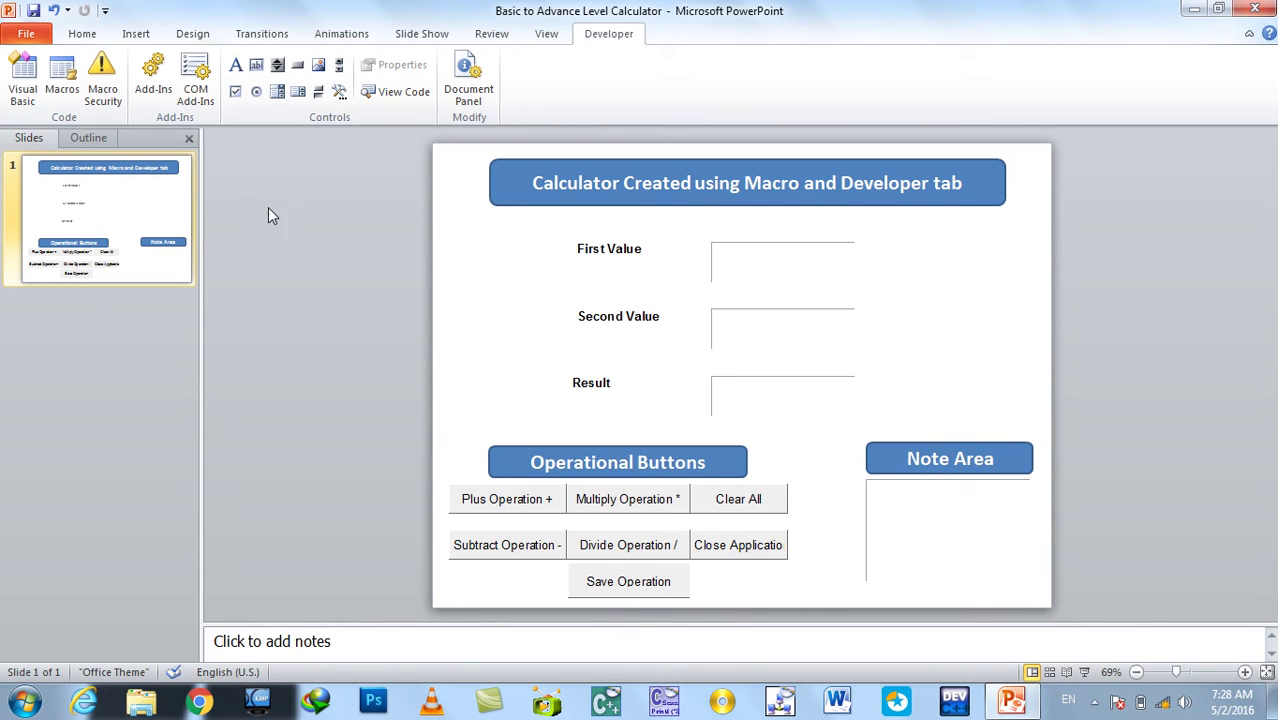
Create a new macro named SaveCurrentPresentation
{"action": "left_click", "coordinate": [61, 90]}
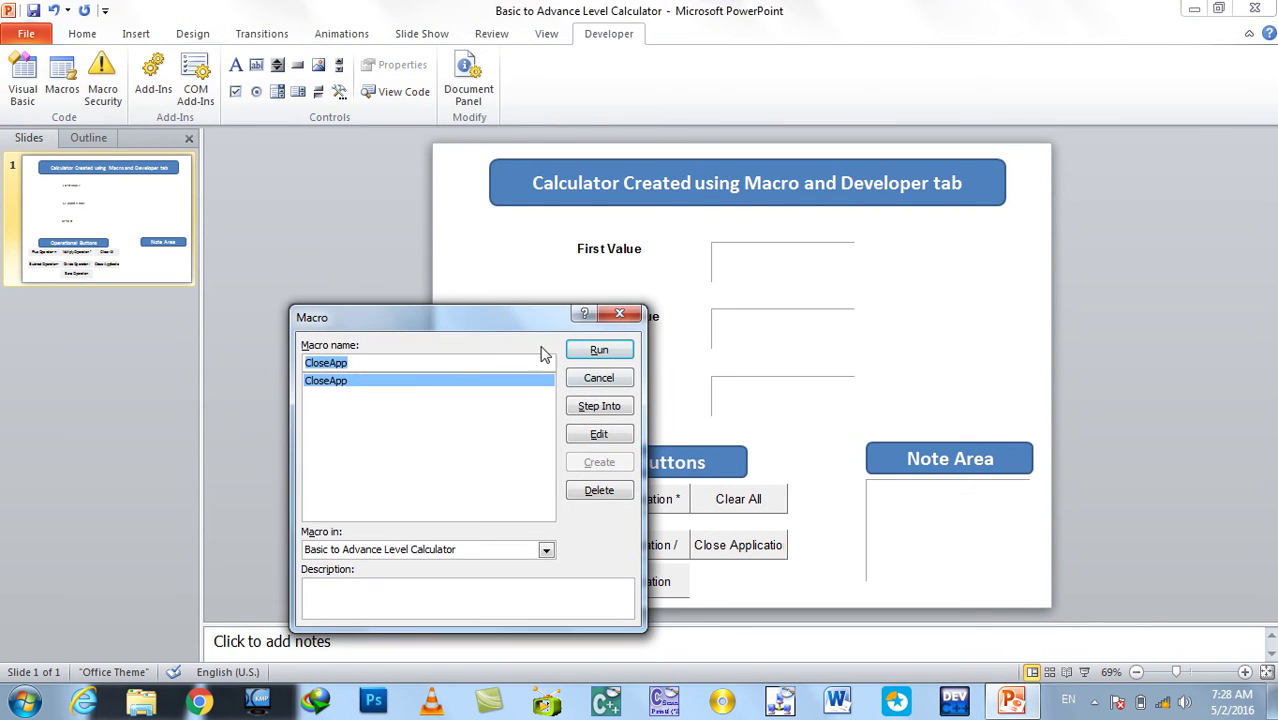
{"action": "type", "text": "Save"}
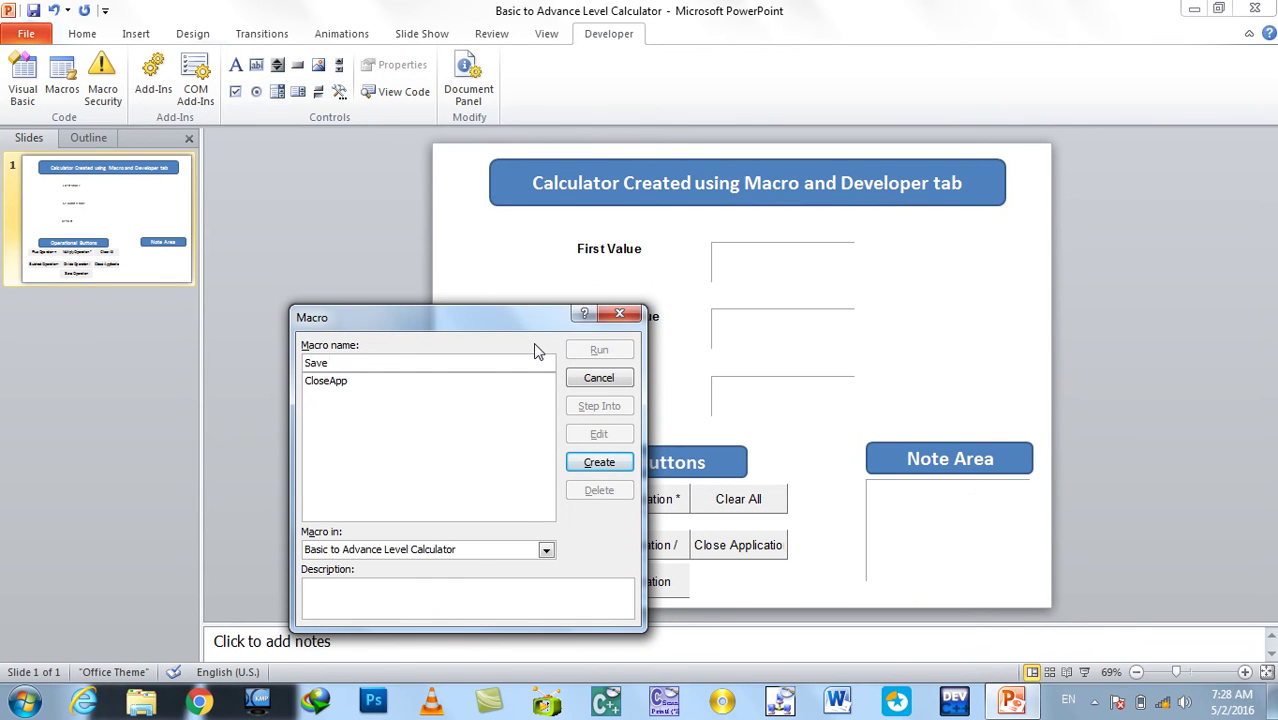
{"action": "type", "text": "App"}
{"action": "key", "text": "BackSpace"}
{"action": "key", "text": "BackSpace"}
{"action": "key", "text": "BackSpace"}
{"action": "type", "text": "CurrentPresentati"}
{"action": "key", "text": "Return"}
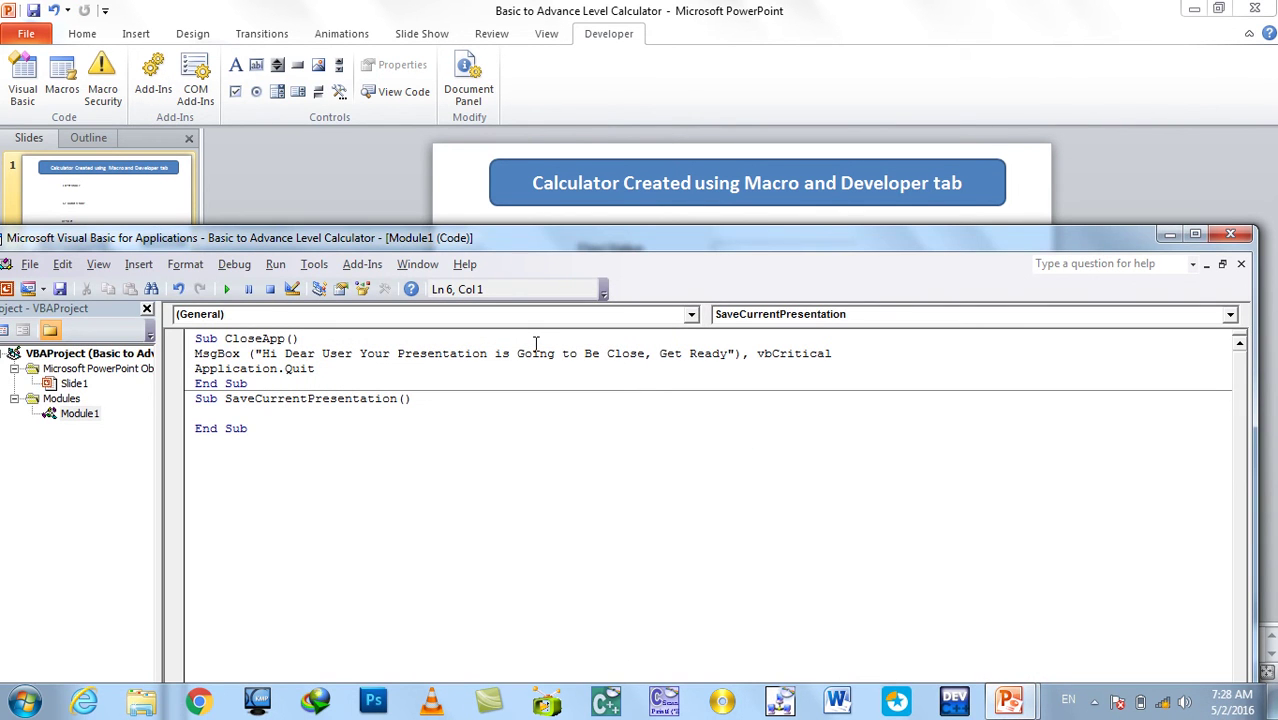
Add an ActivePresentation.Save statement to the macro
{"action": "type", "text": "ActivePresen"}
{"action": "type", "text": "tation"}
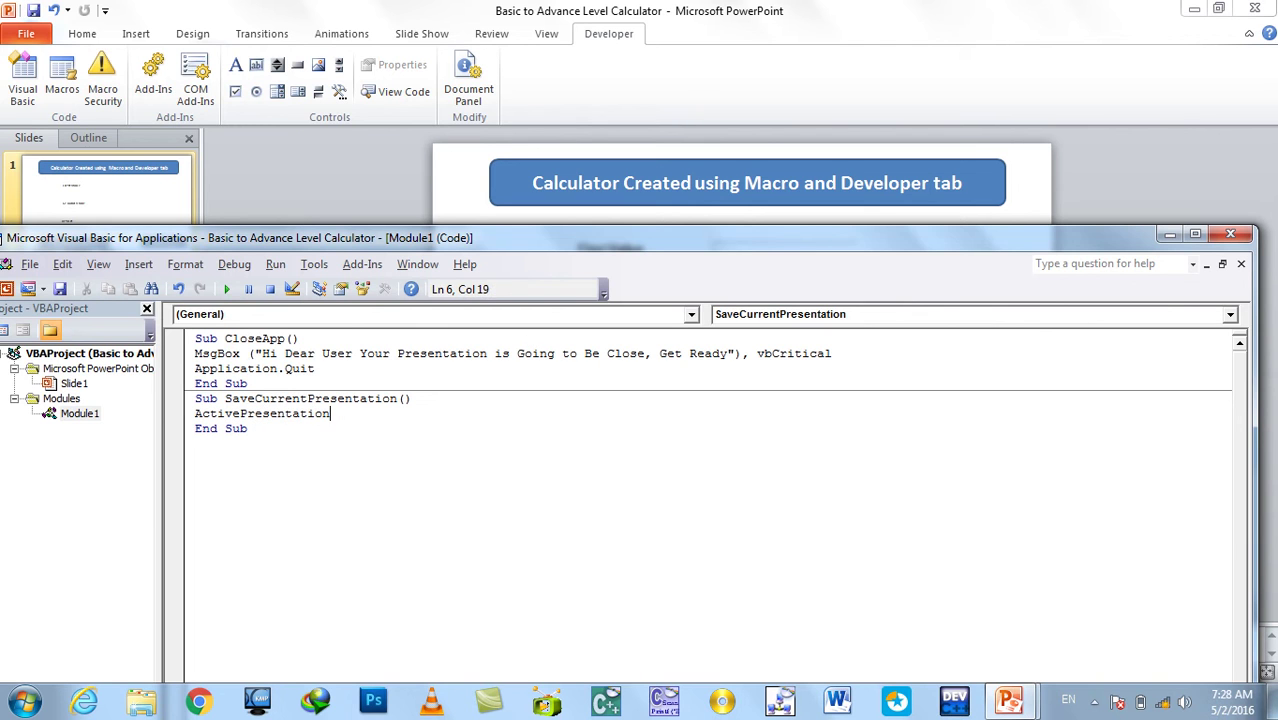
{"action": "type", "text": ".sa"}
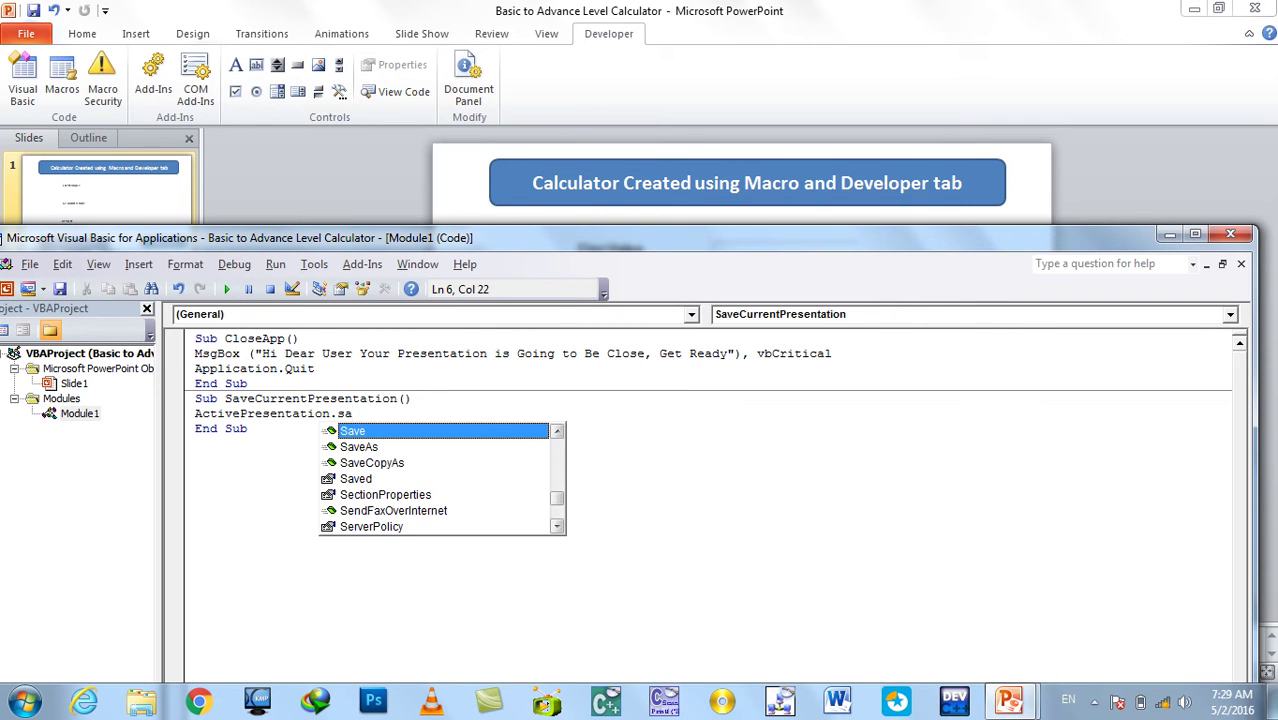
{"action": "key", "text": "Tab"}
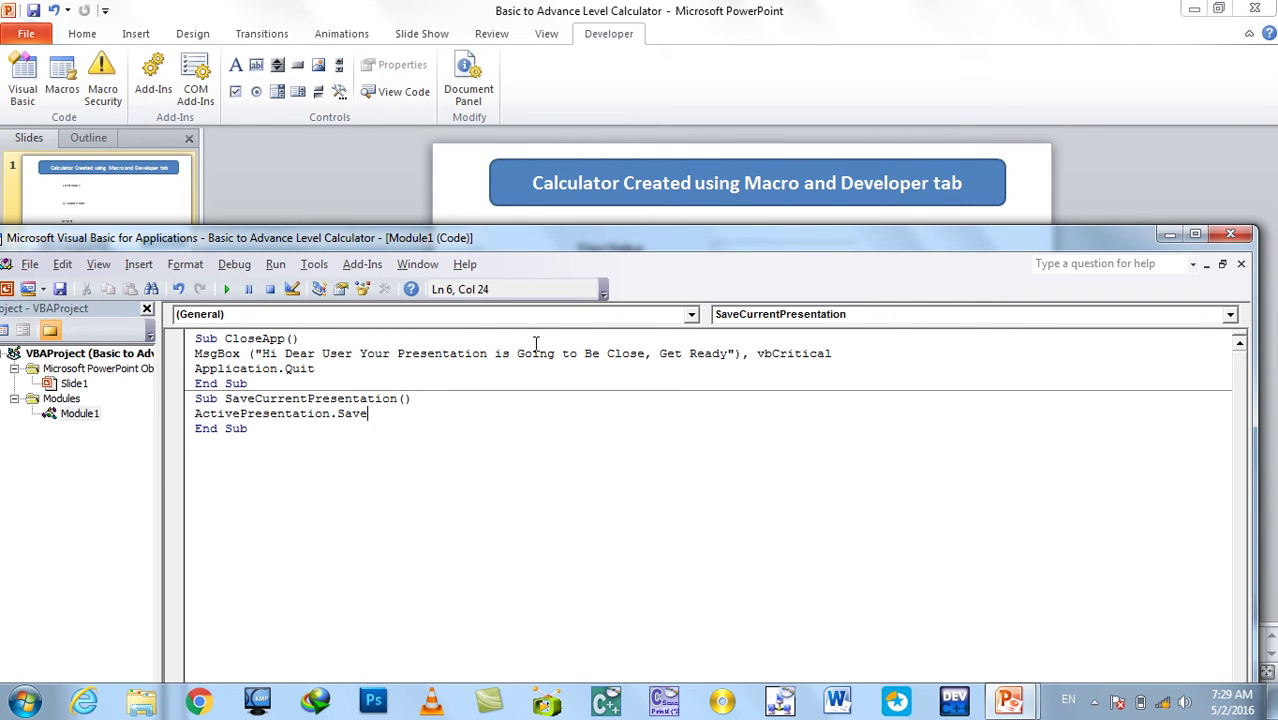
{"action": "key", "text": "Left"}
{"action": "key", "text": "Left"}
{"action": "key", "text": "Left"}
{"action": "key", "text": "Right"}
{"action": "key", "text": "Right"}
{"action": "key", "text": "Right"}
{"action": "key", "text": "Return"}
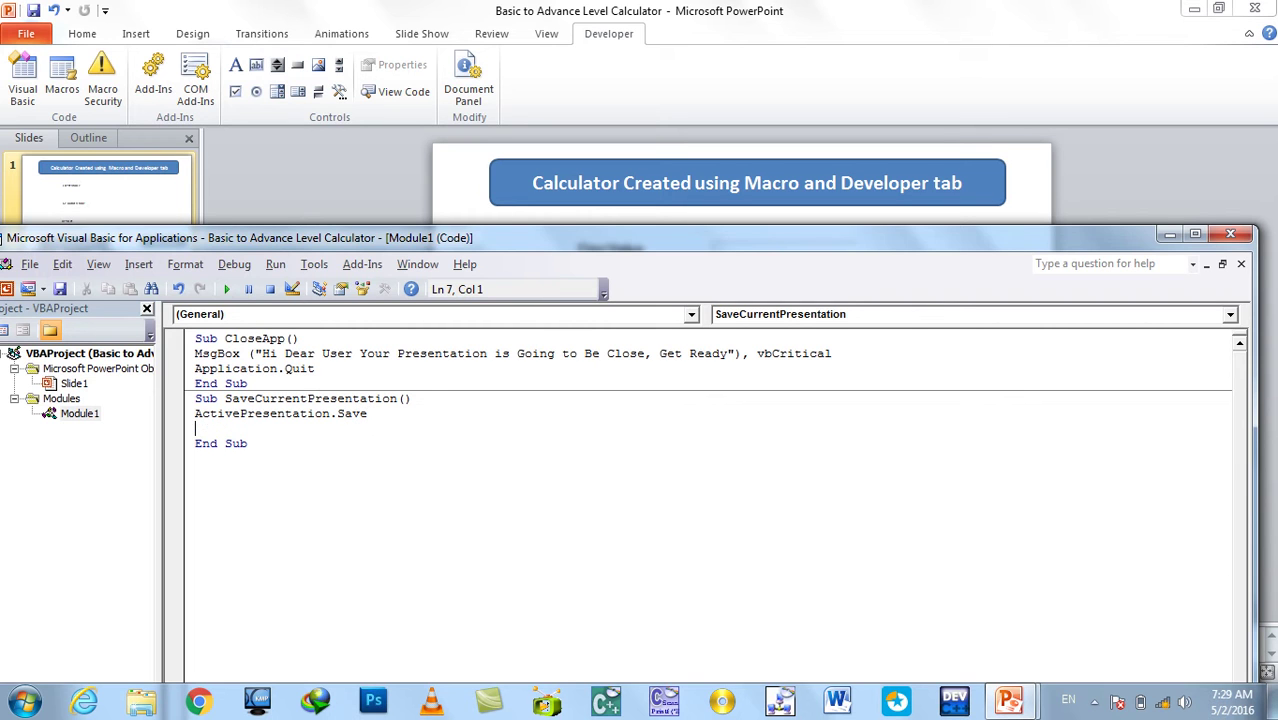
Add a vbInformation MsgBox saying 'Changes to the Current presentation is Saved!!!'
{"action": "type", "text": "Ms"}
{"action": "key", "text": "BackSpace"}
{"action": "key", "text": "BackSpace"}
{"action": "type", "text": "Mas"}
{"action": "key", "text": "BackSpace"}
{"action": "key", "text": "BackSpace"}
{"action": "type", "text": "sgbox"}
{"action": "type", "text": "(\""}
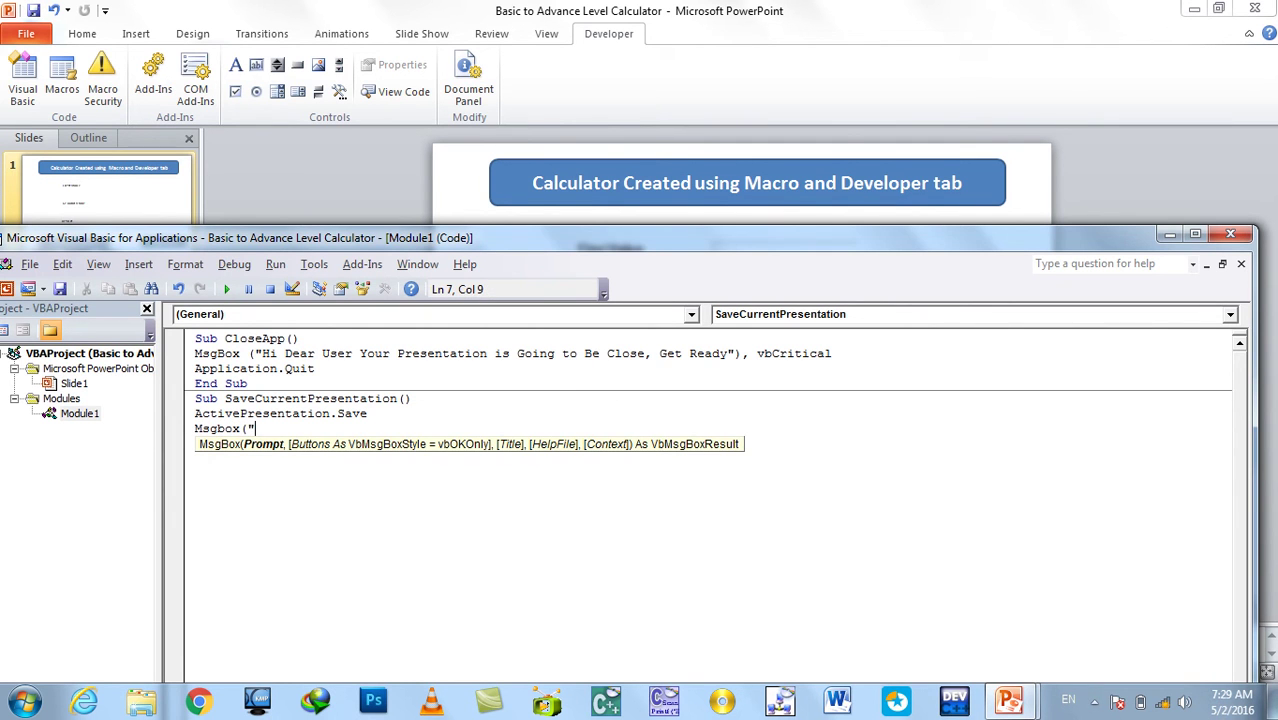
{"action": "type", "text": "Hi D"}
{"action": "key", "text": "BackSpace"}
{"action": "key", "text": "BackSpace"}
{"action": "key", "text": "BackSpace"}
{"action": "key", "text": "BackSpace"}
{"action": "type", "text": "Dear User"}
{"action": "type", "text": "!"}
{"action": "type", "text": " Your Pr"}
{"action": "key", "text": "BackSpace"}
{"action": "key", "text": "BackSpace"}
{"action": "key", "text": "BackSpace"}
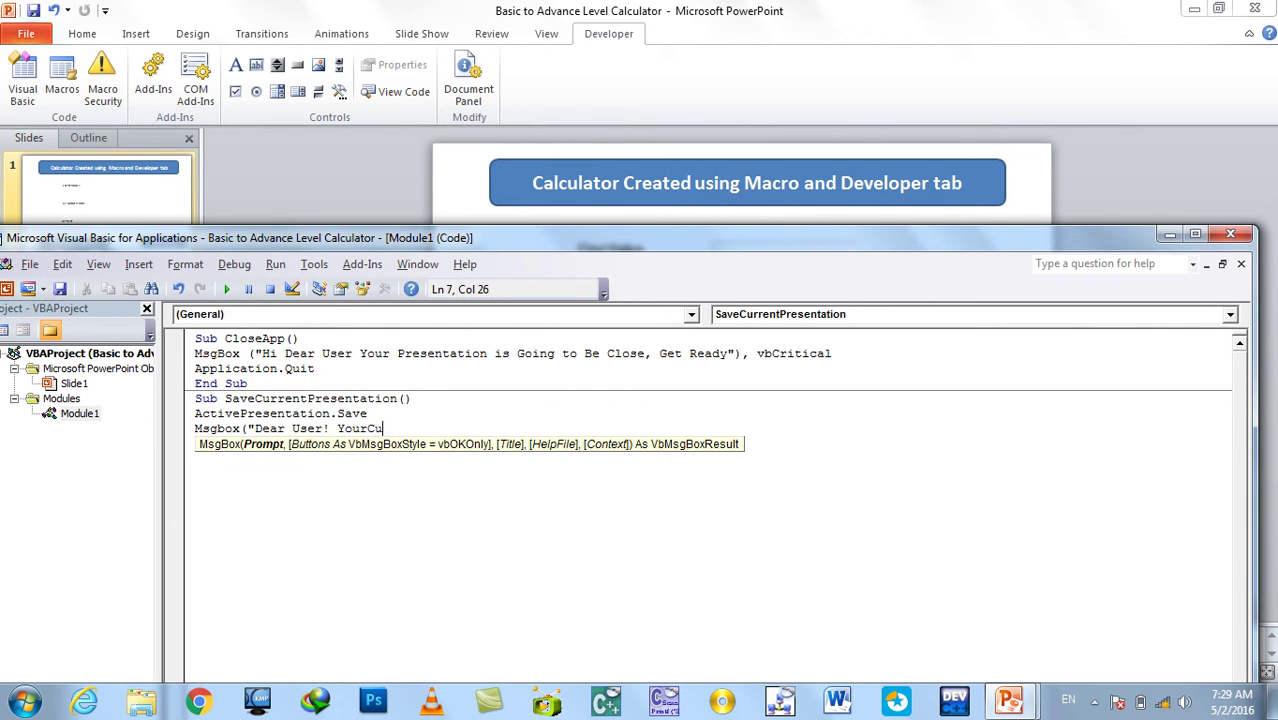
{"action": "type", "text": "Curre"}
{"action": "key", "text": "BackSpace"}
{"action": "key", "text": "BackSpace"}
{"action": "key", "text": "BackSpace"}
{"action": "key", "text": "BackSpace"}
{"action": "key", "text": "BackSpace"}
{"action": "type", "text": "Changes to the Current presentation is Saved"}
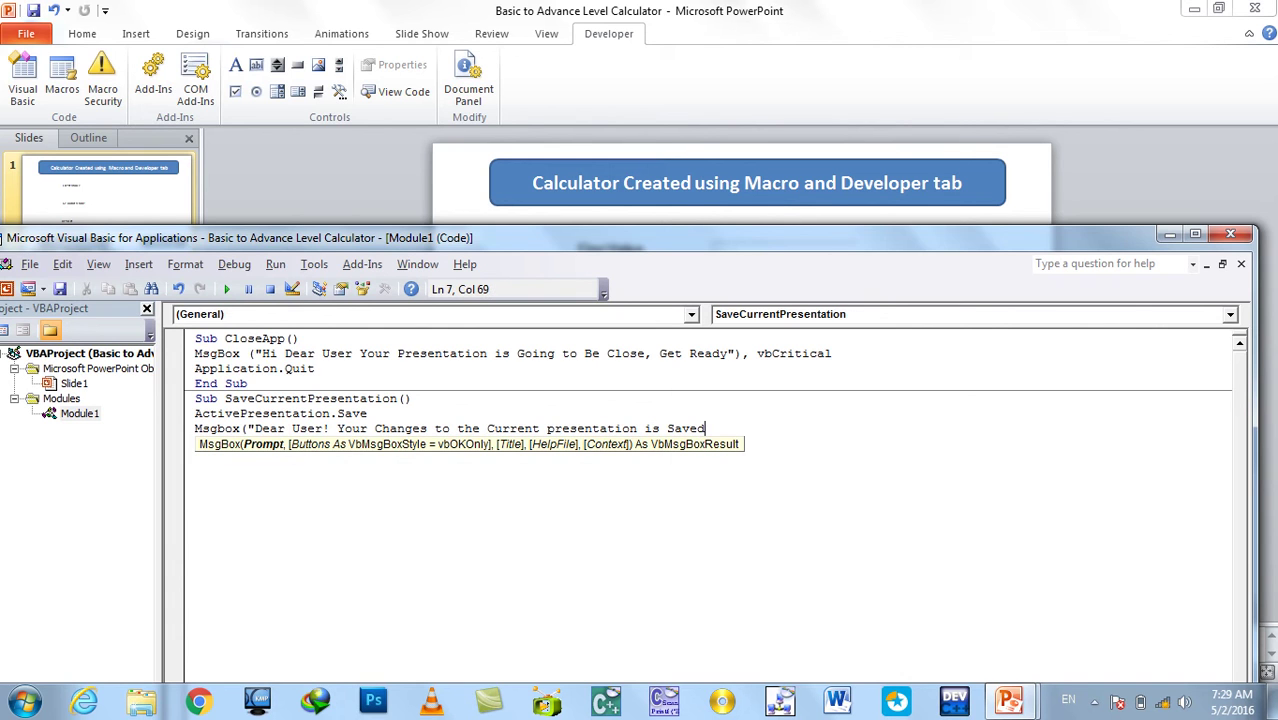
{"action": "type", "text": "!!!\")"}
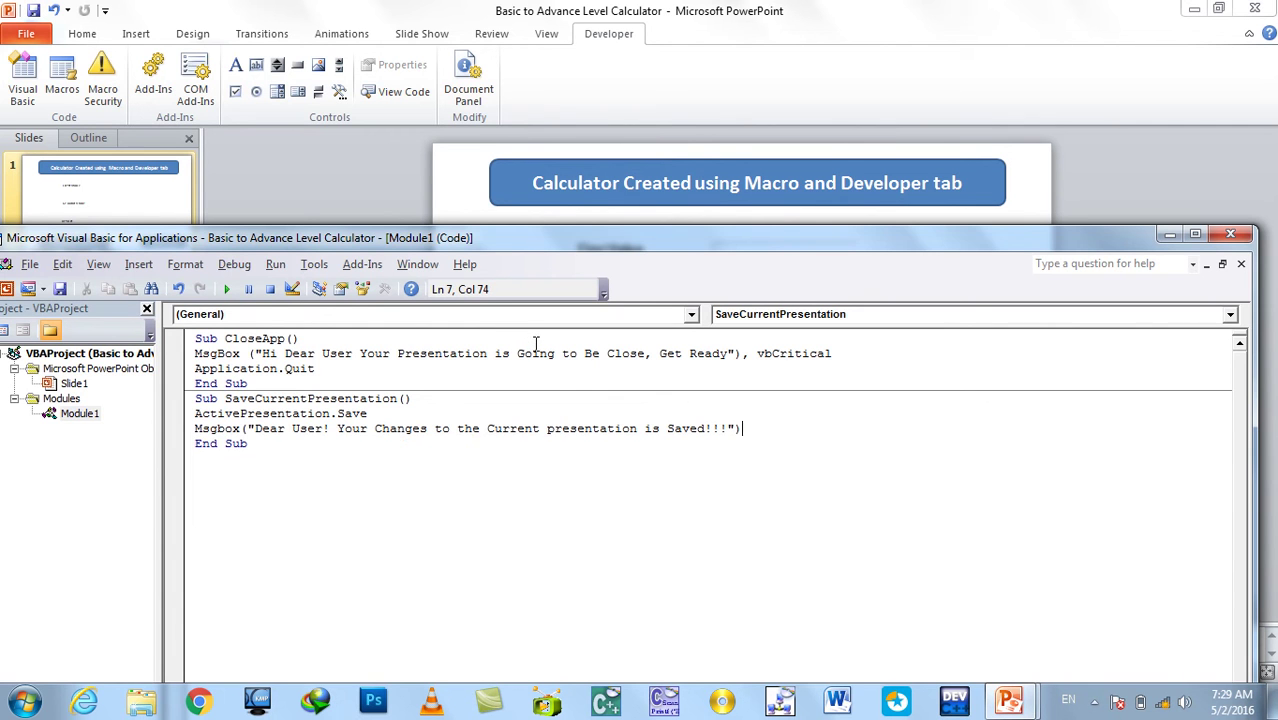
{"action": "type", "text": ","}
{"action": "key", "text": "Down"}
{"action": "key", "text": "Down"}
{"action": "key", "text": "Down"}
{"action": "key", "text": "Down"}
{"action": "key", "text": "Down"}
{"action": "key", "text": "Down"}
{"action": "key", "text": "Down"}
{"action": "key", "text": "Down"}
{"action": "key", "text": "Down"}
{"action": "key", "text": "Up"}
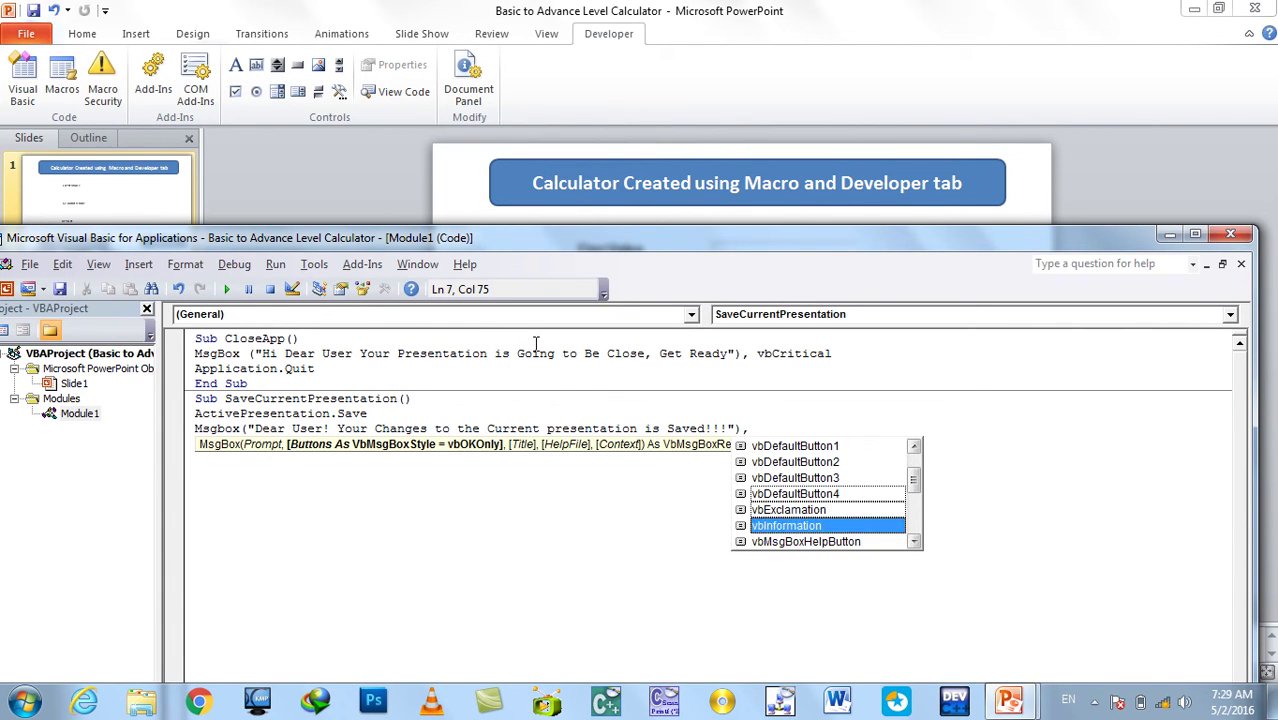
{"action": "key", "text": "Tab"}
{"action": "key", "text": "Down"}
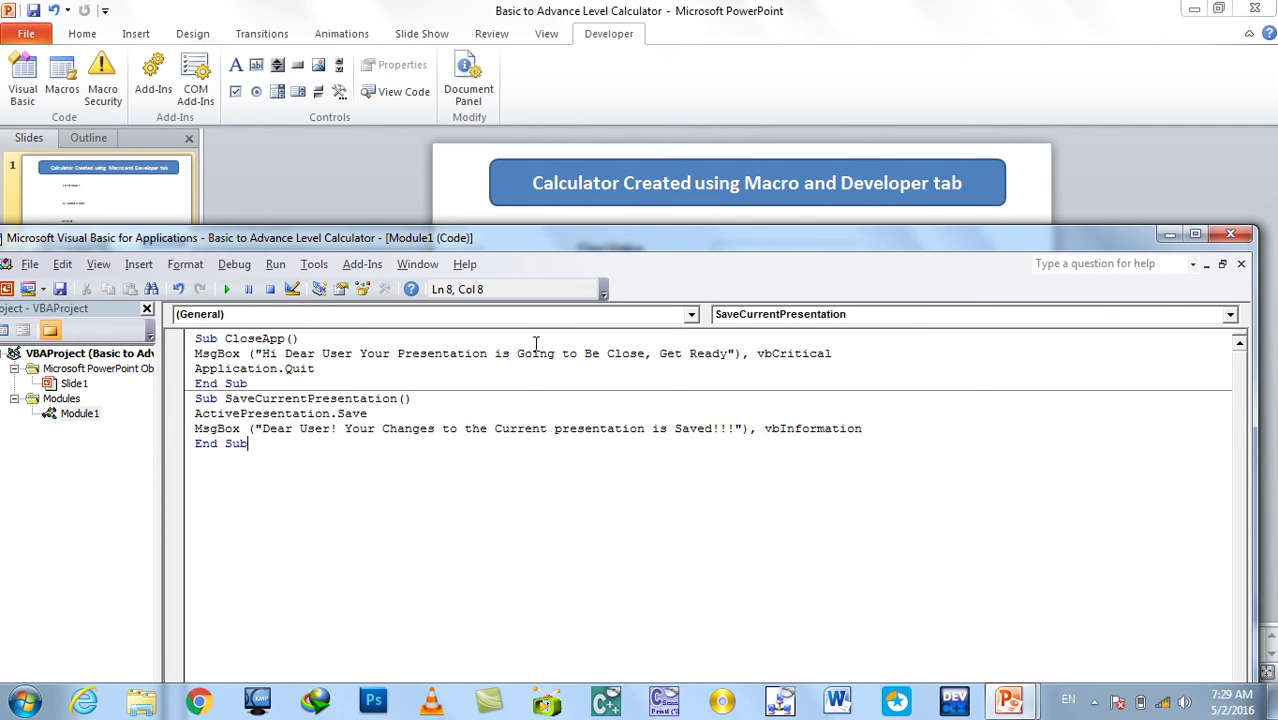
Make the Close Application button's Click code call Module1.CloseApp
{"action": "left_click", "coordinate": [1230, 234]}
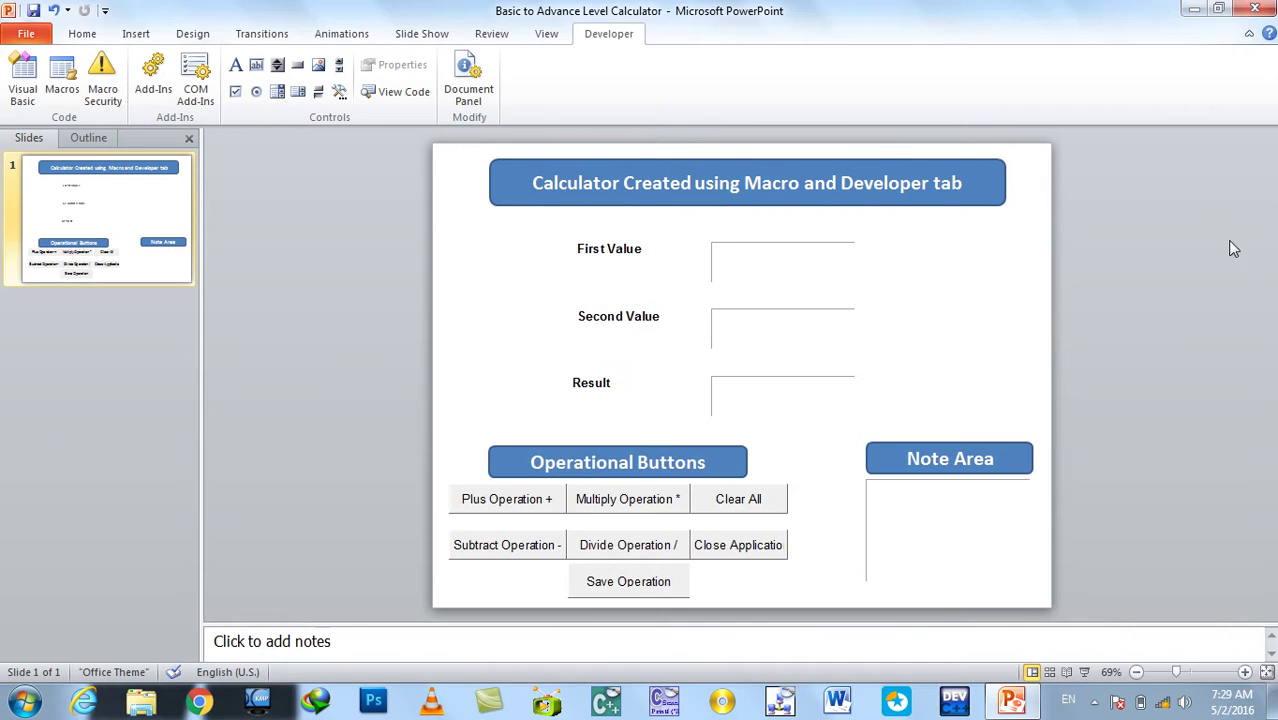
{"action": "left_click", "coordinate": [717, 546]}
{"action": "double_click", "coordinate": [719, 548]}
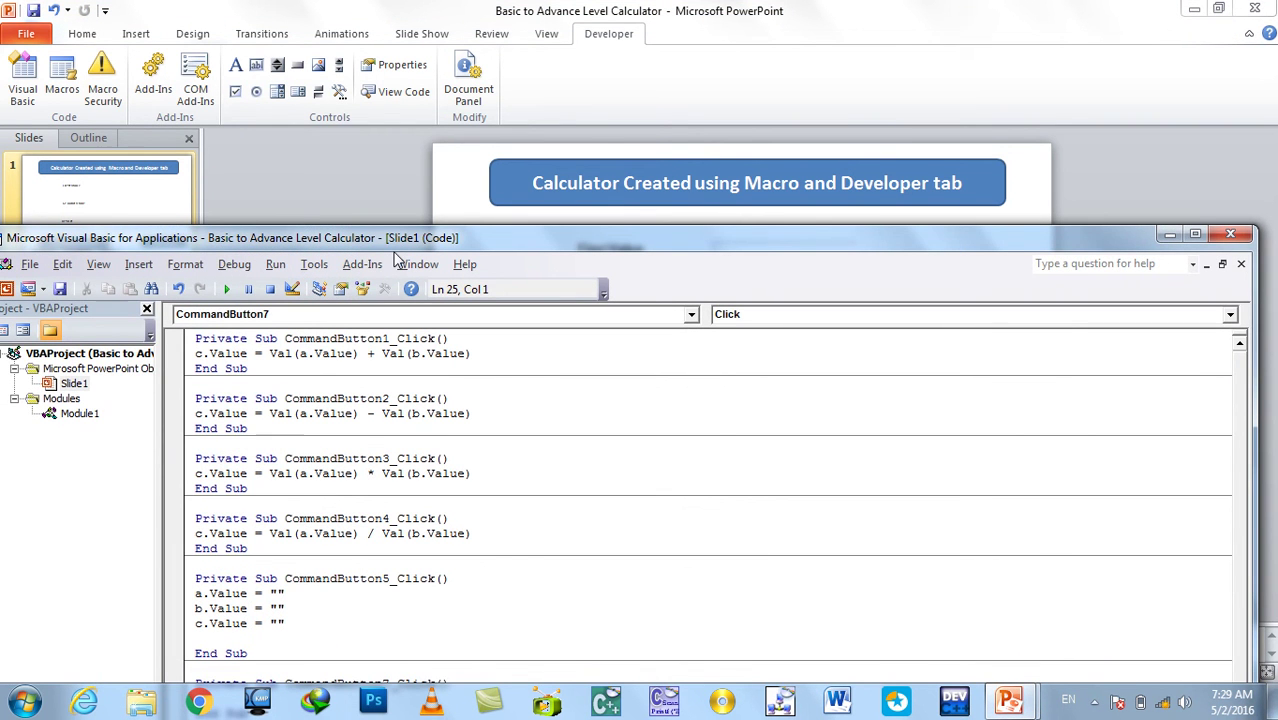
{"action": "left_click_drag", "start_coordinate": [395, 250], "coordinate": [386, 154]}
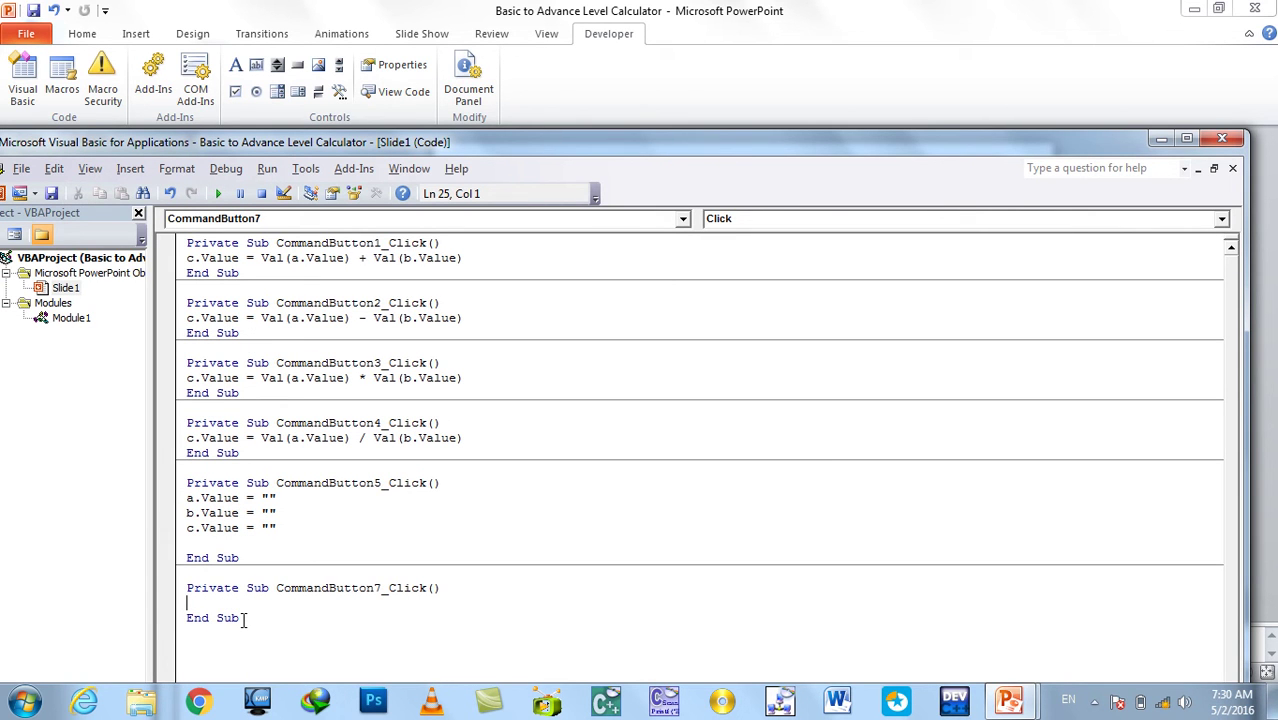
{"action": "type", "text": "m"}
{"action": "type", "text": "odule"}
{"action": "type", "text": "1."}
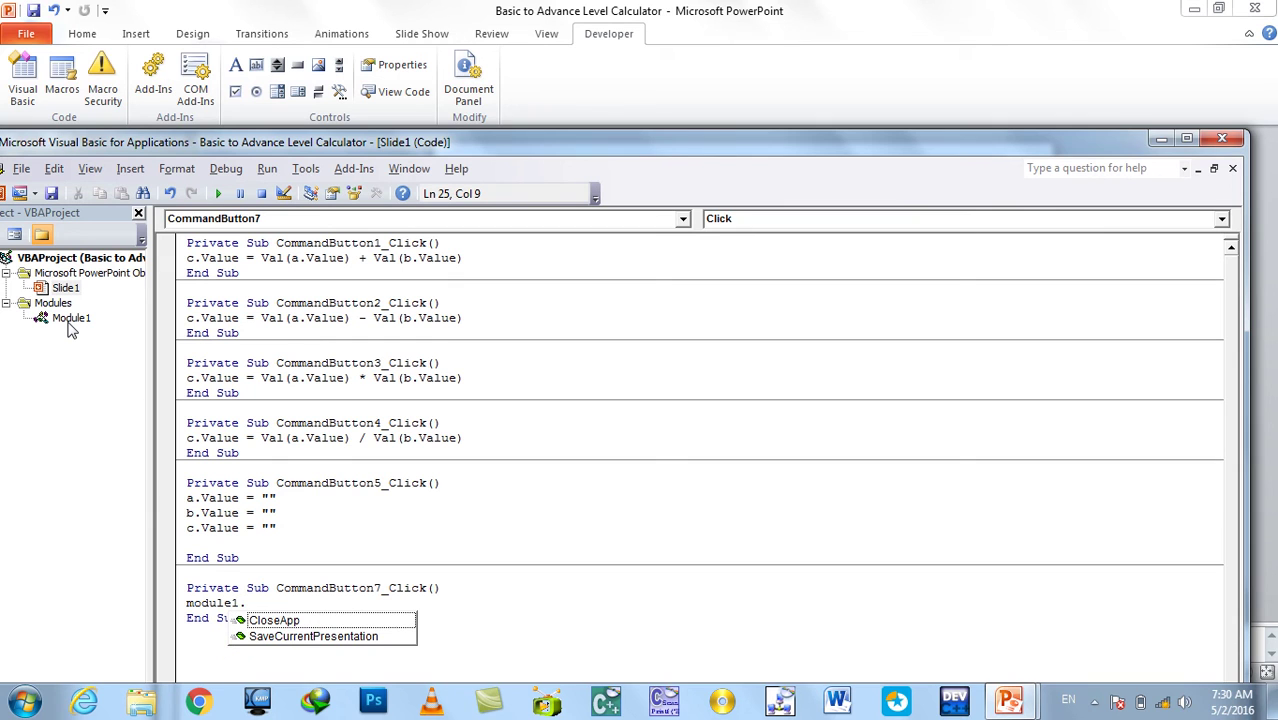
{"action": "key", "text": "Down"}
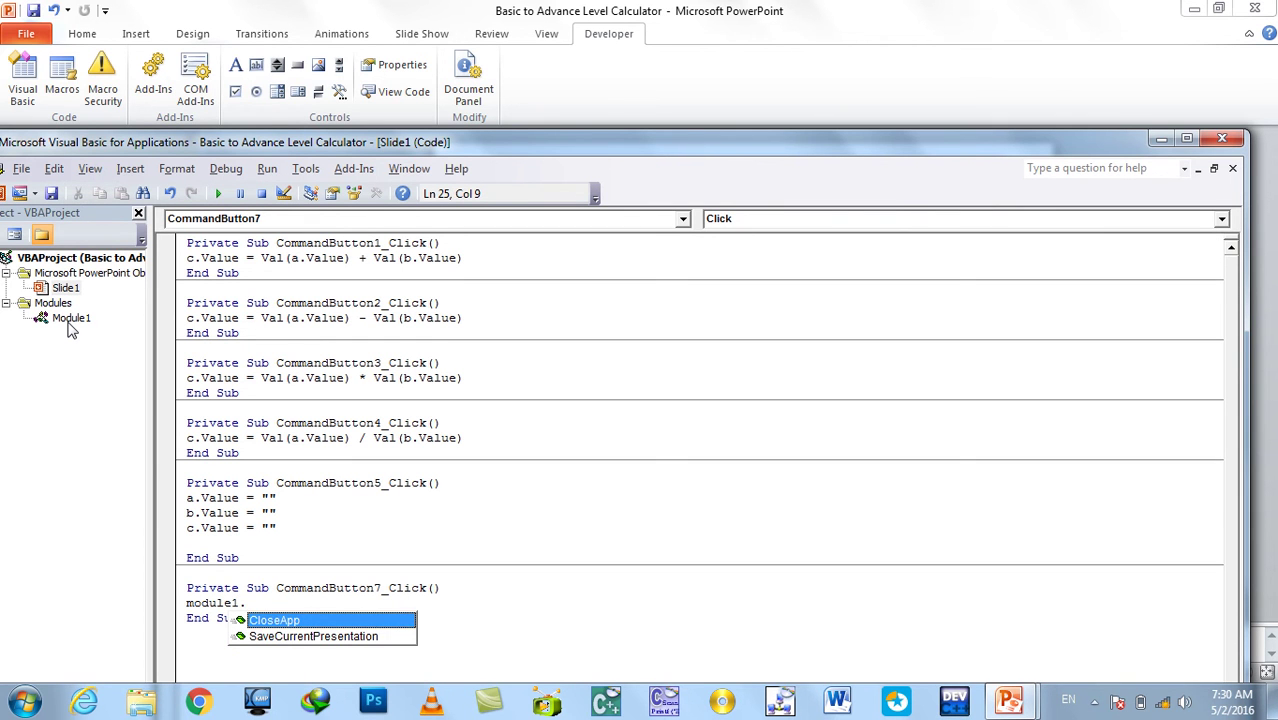
{"action": "key", "text": "Tab"}
{"action": "key", "text": "Down"}
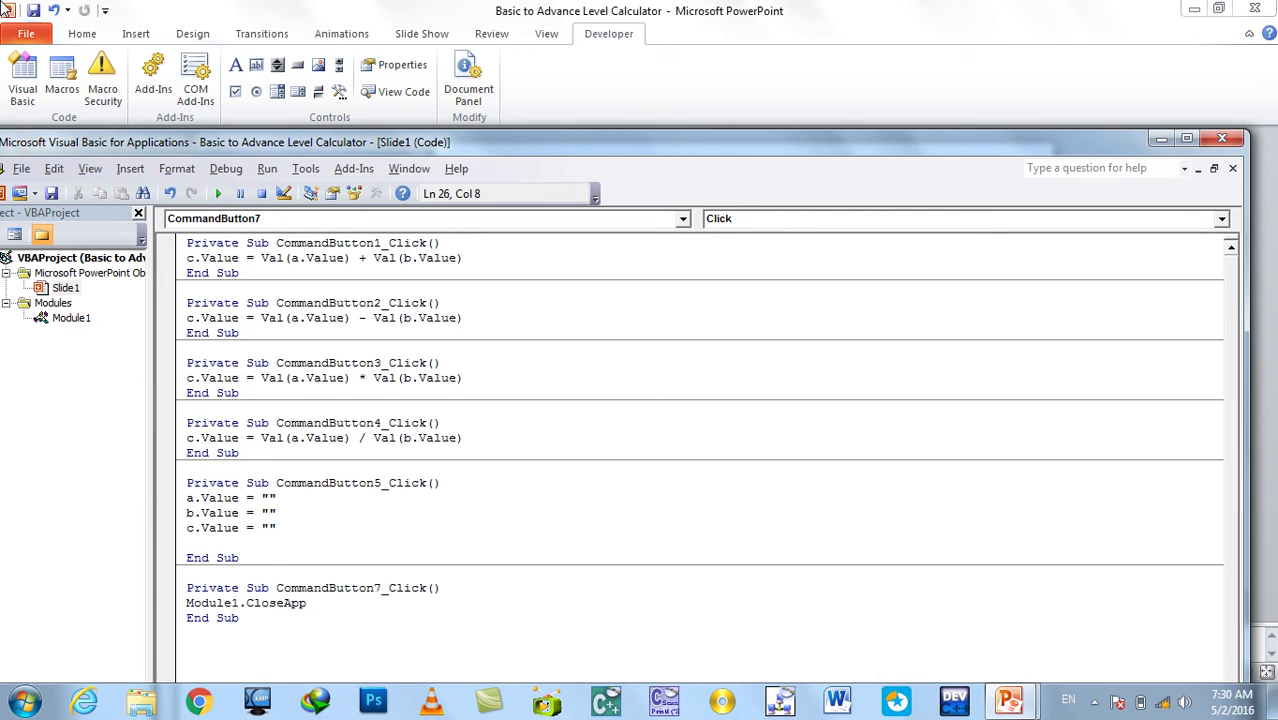
{"action": "left_click", "coordinate": [1221, 140]}
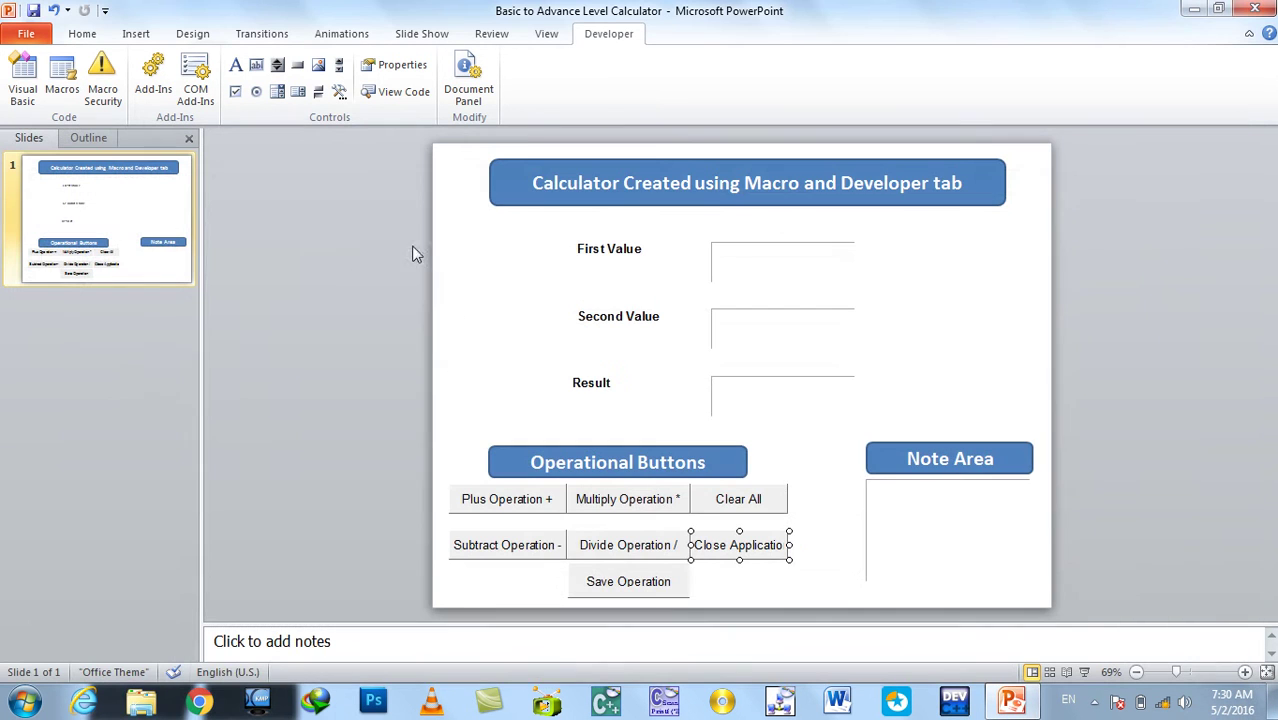
Make the Save Operation button's Click code call Module1.SaveCurrentPresentation
{"action": "double_click", "coordinate": [590, 590]}
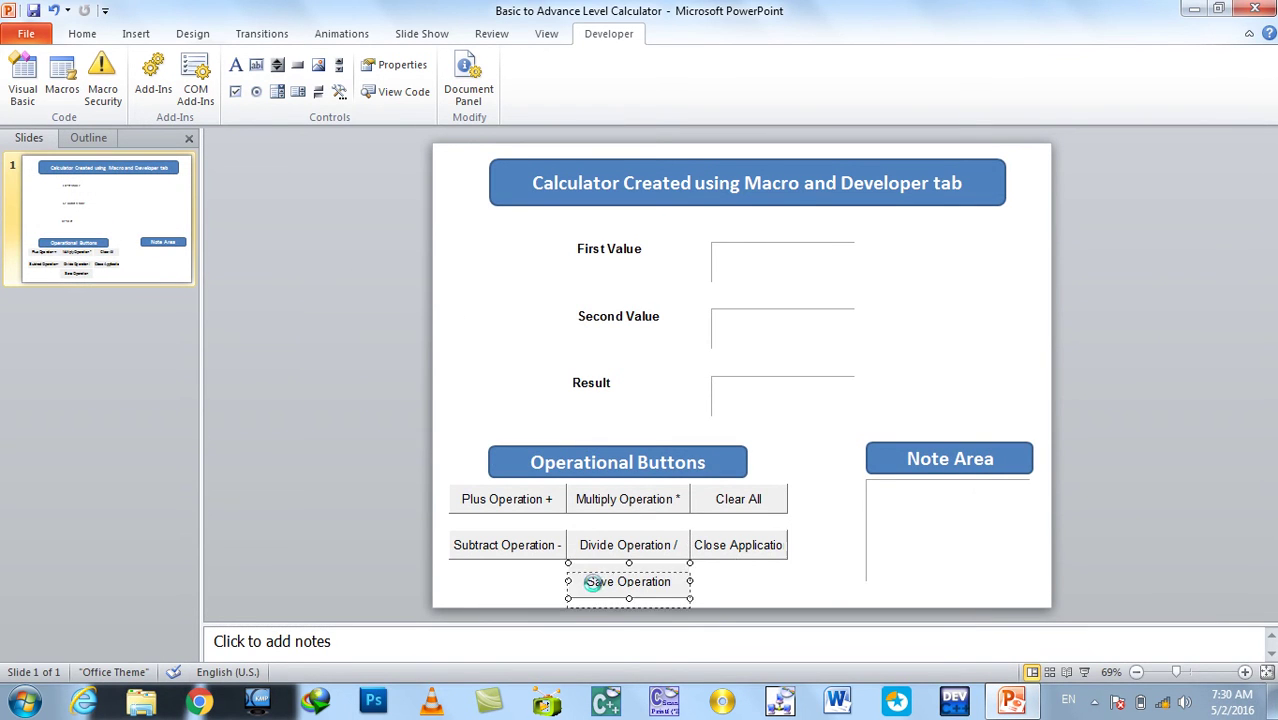
{"action": "type", "text": "module1."}
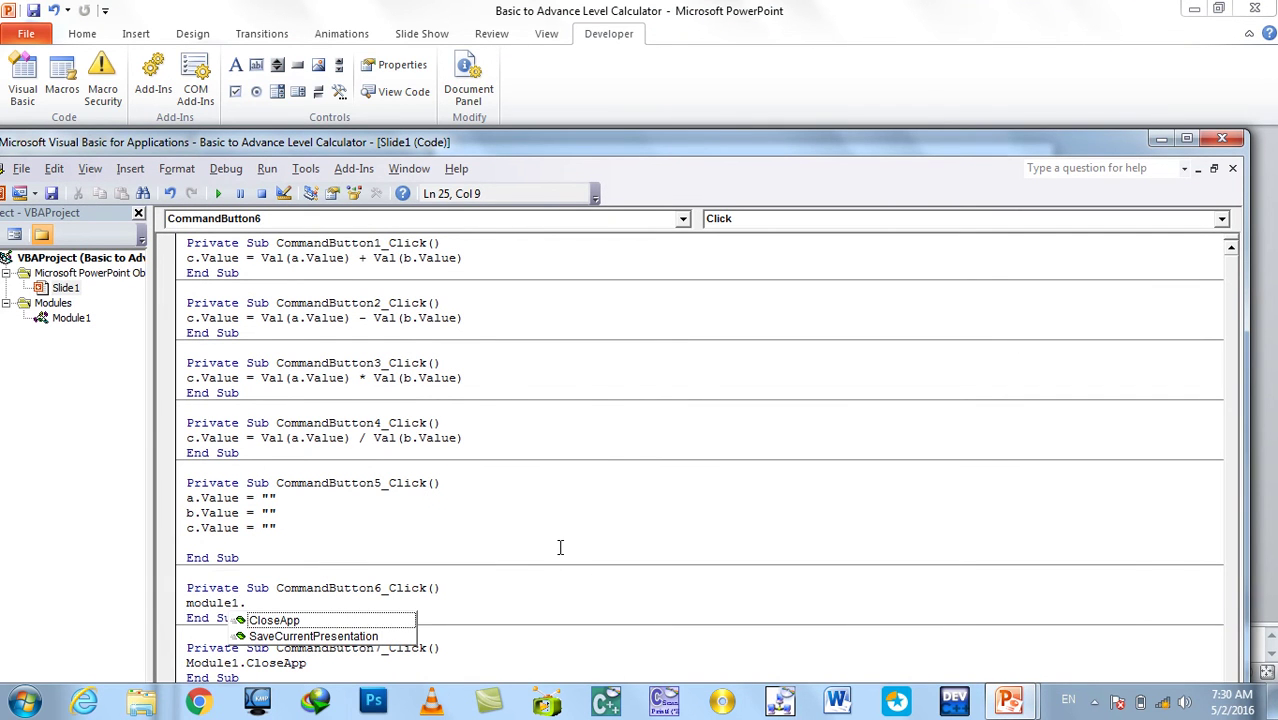
{"action": "key", "text": "Down"}
{"action": "key", "text": "Down"}
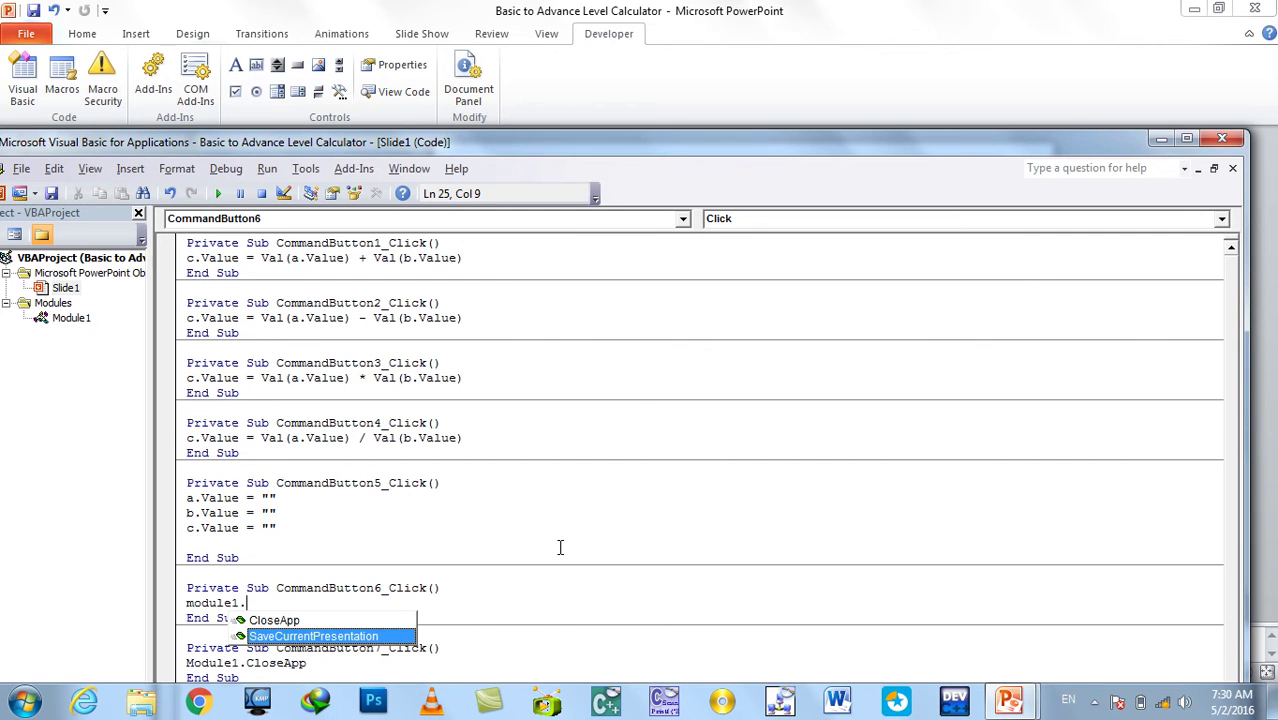
{"action": "key", "text": "Tab"}
{"action": "key", "text": "Down"}
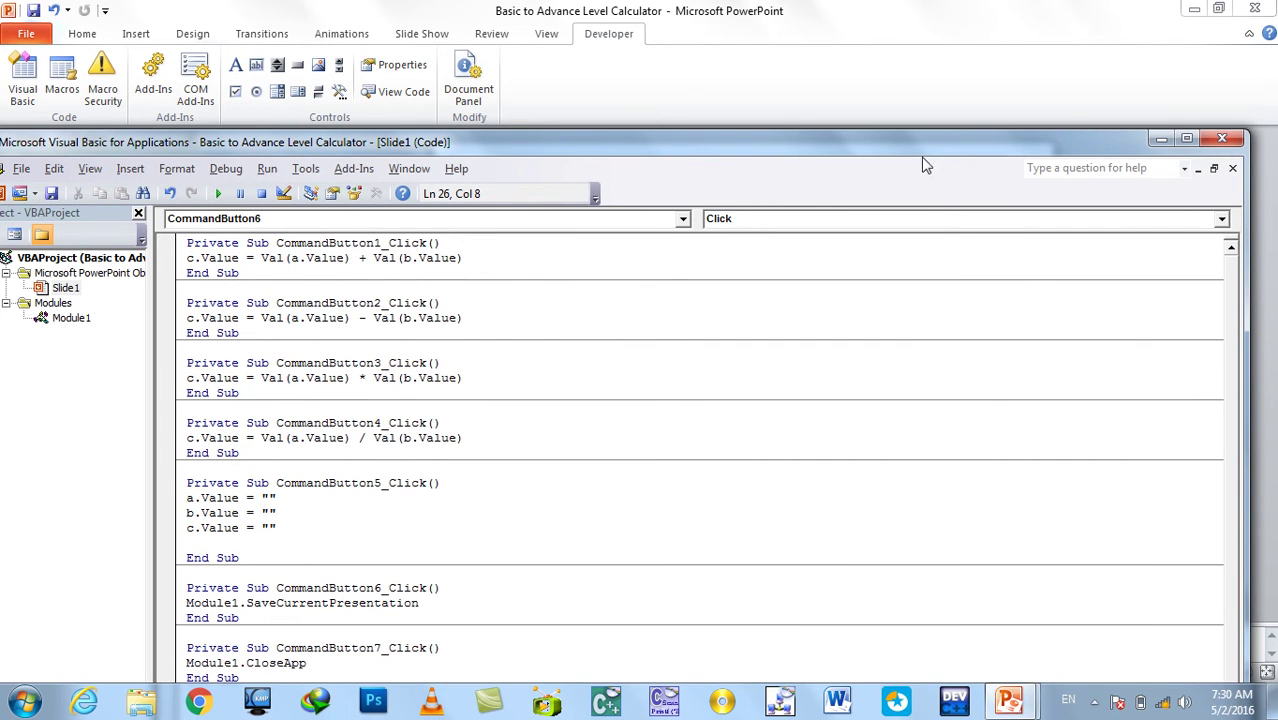
{"action": "left_click", "coordinate": [1222, 137]}
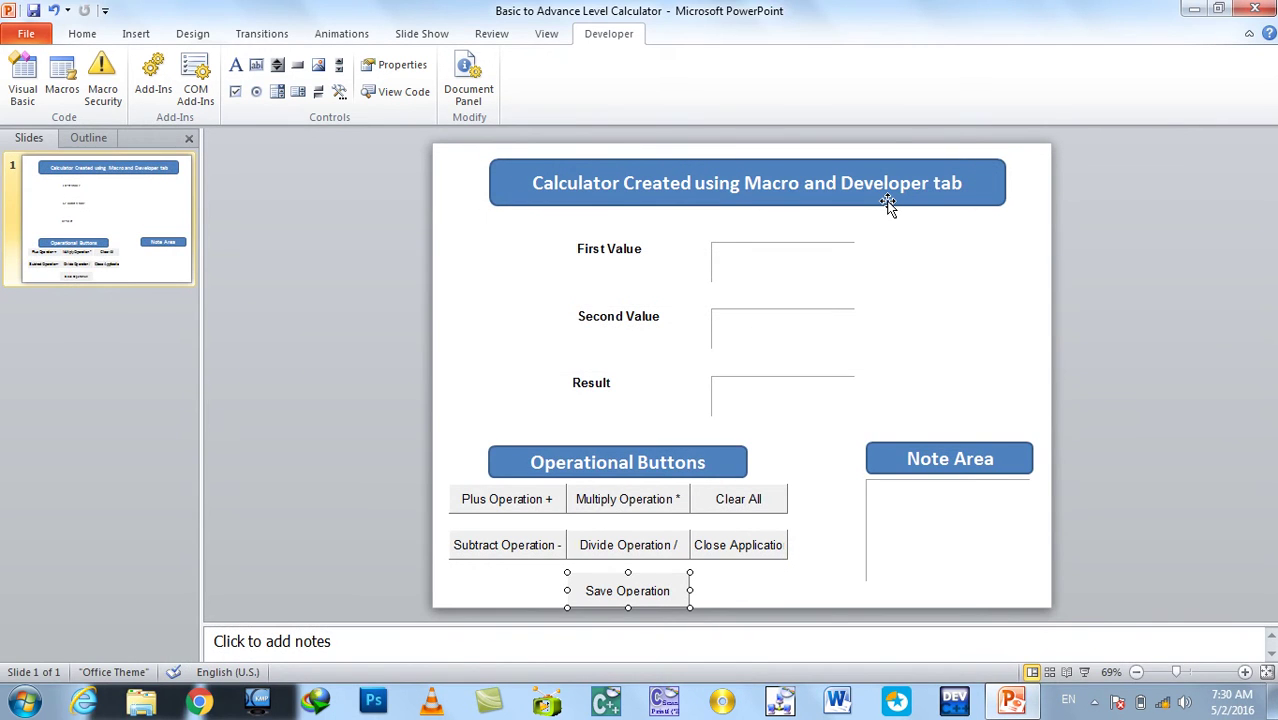
Save the presentation and run it as a slide show
{"action": "key", "text": "ctrl+s"}
{"action": "key", "text": "F5"}
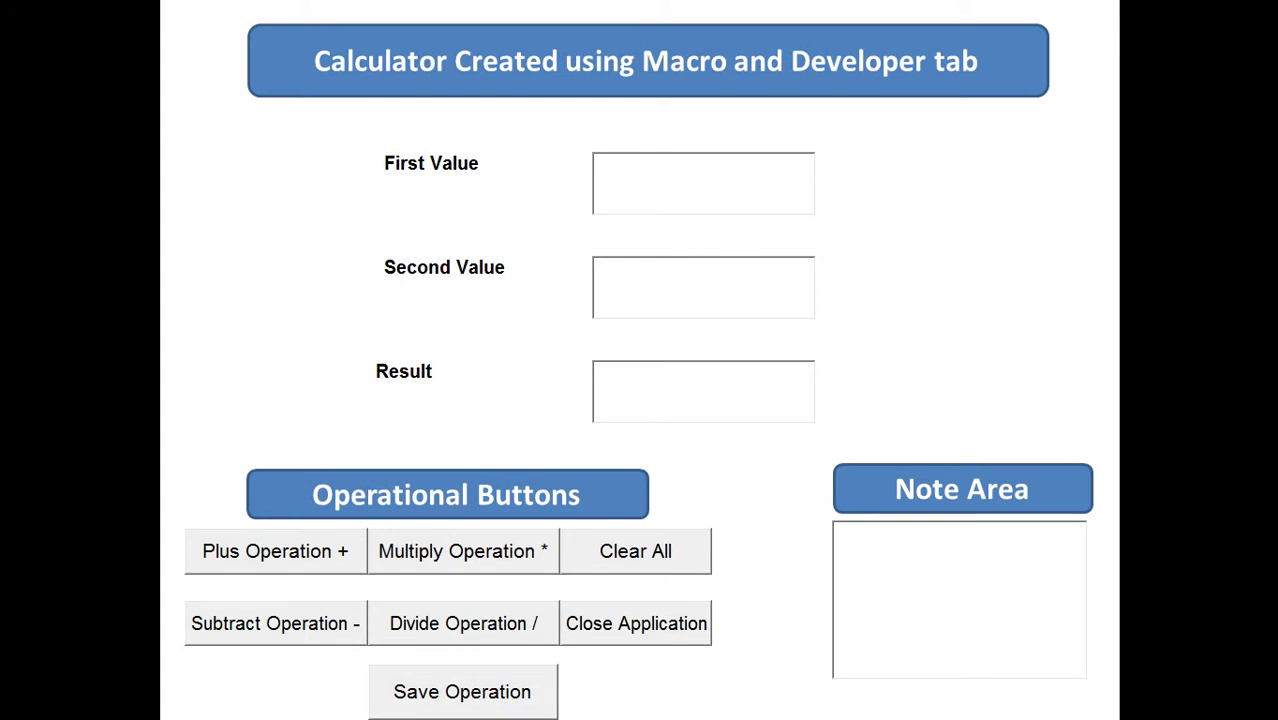
{"action": "left_click", "coordinate": [677, 187]}
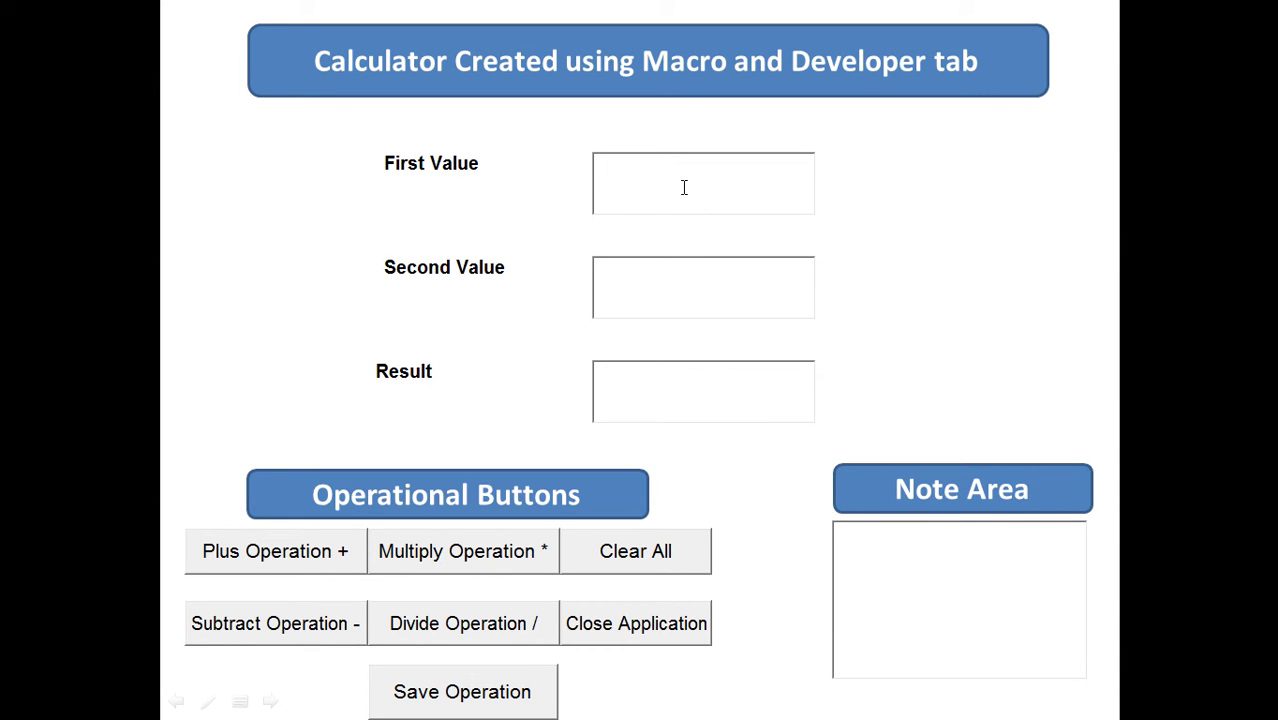
{"action": "type", "text": "1000"}
Enter 1000 and 100, run addition, subtraction, multiplication and division, then clear all fields
{"action": "left_click", "coordinate": [699, 270]}
{"action": "type", "text": "100"}
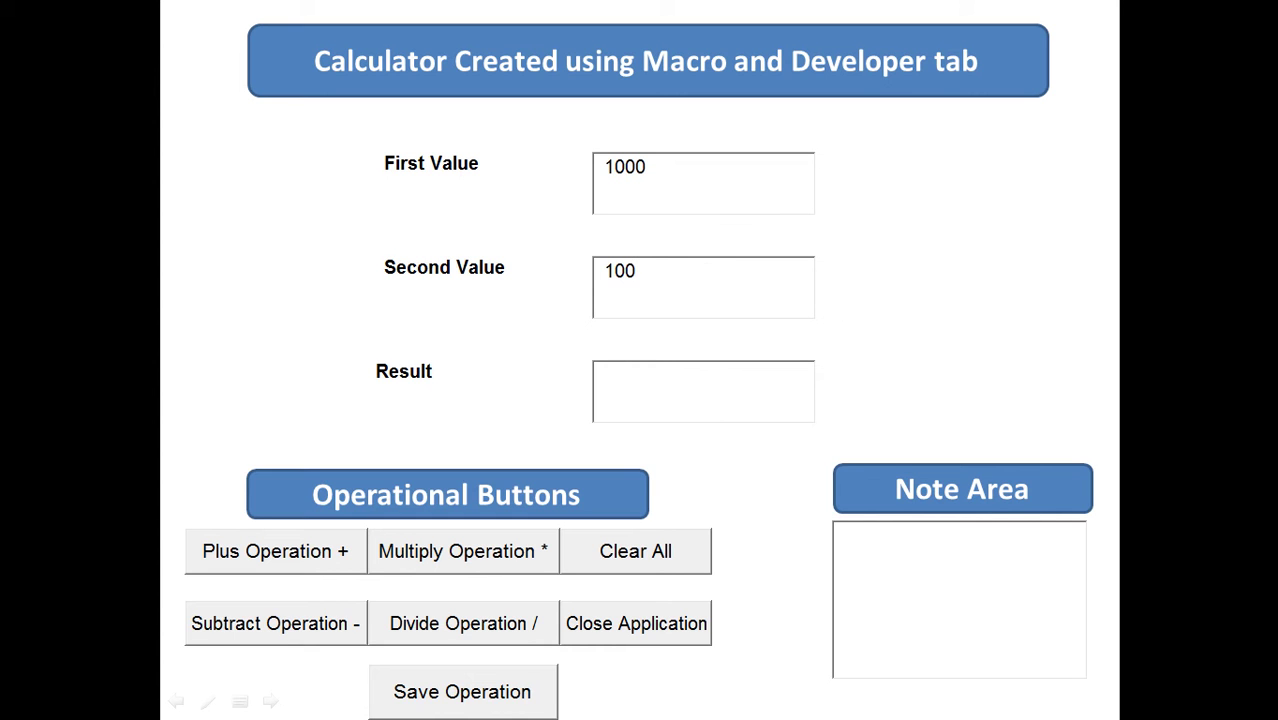
{"action": "left_click", "coordinate": [259, 559]}
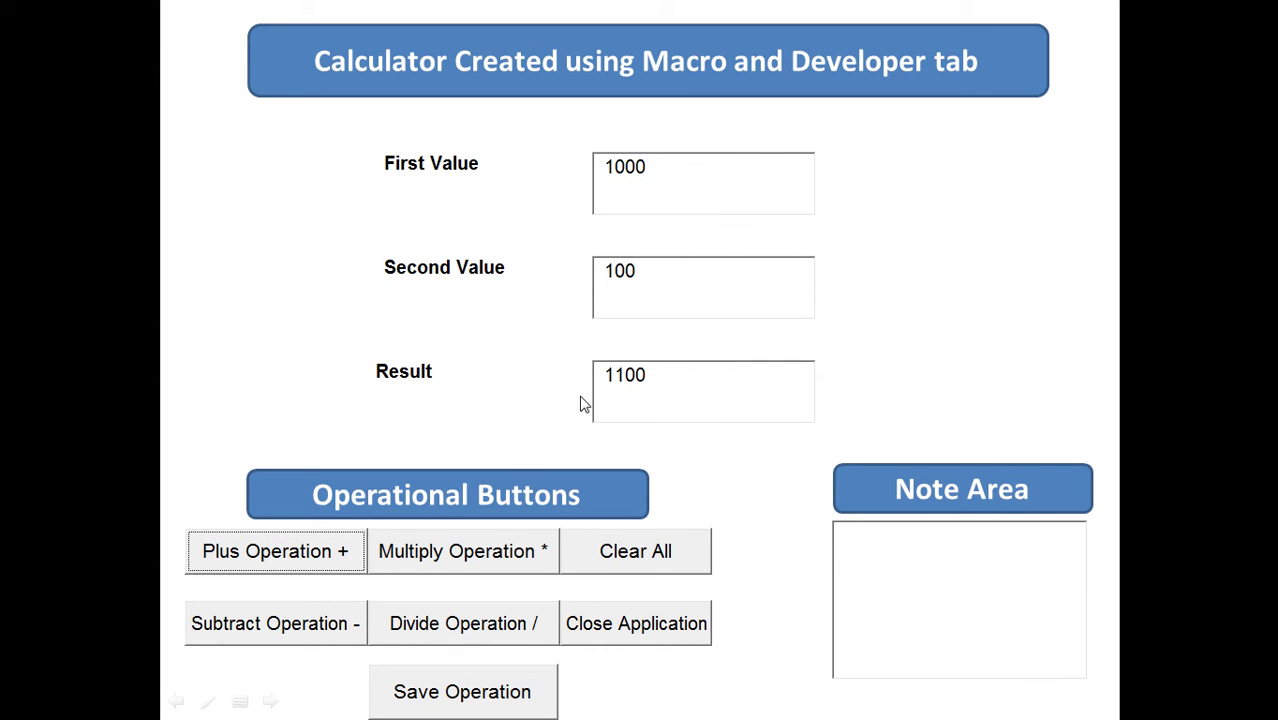
{"action": "left_click", "coordinate": [306, 642]}
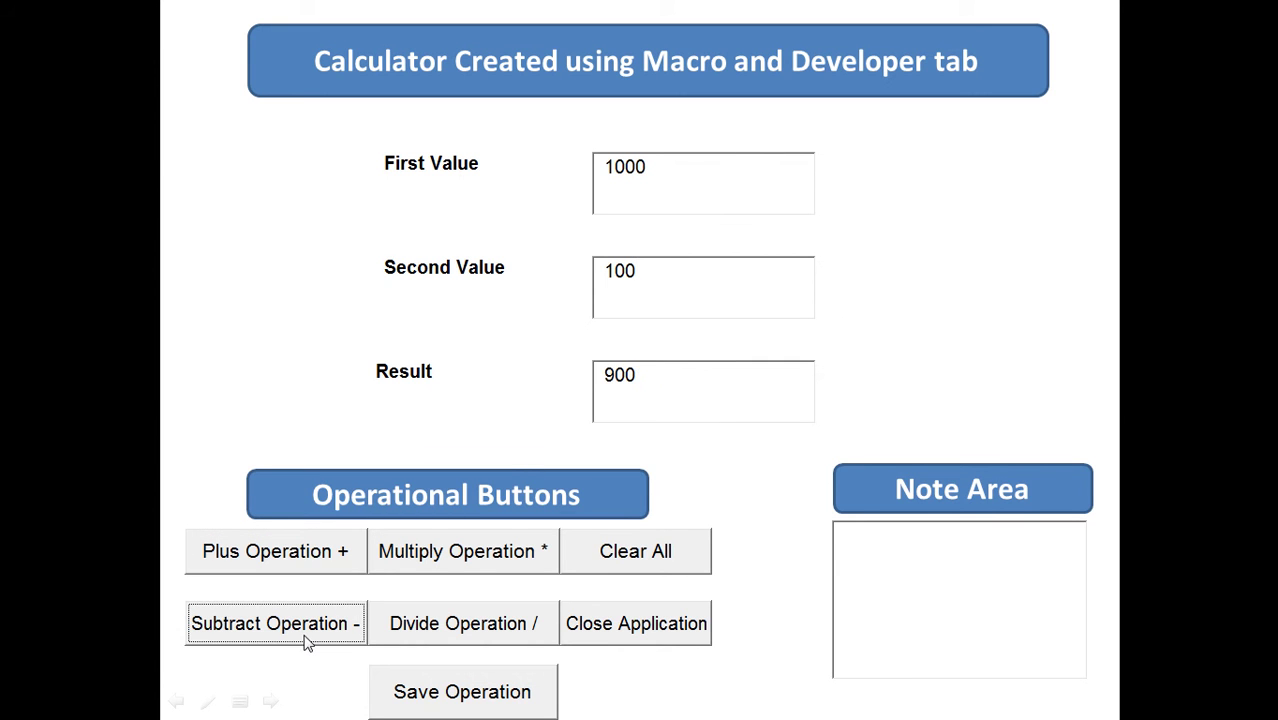
{"action": "left_click", "coordinate": [441, 556]}
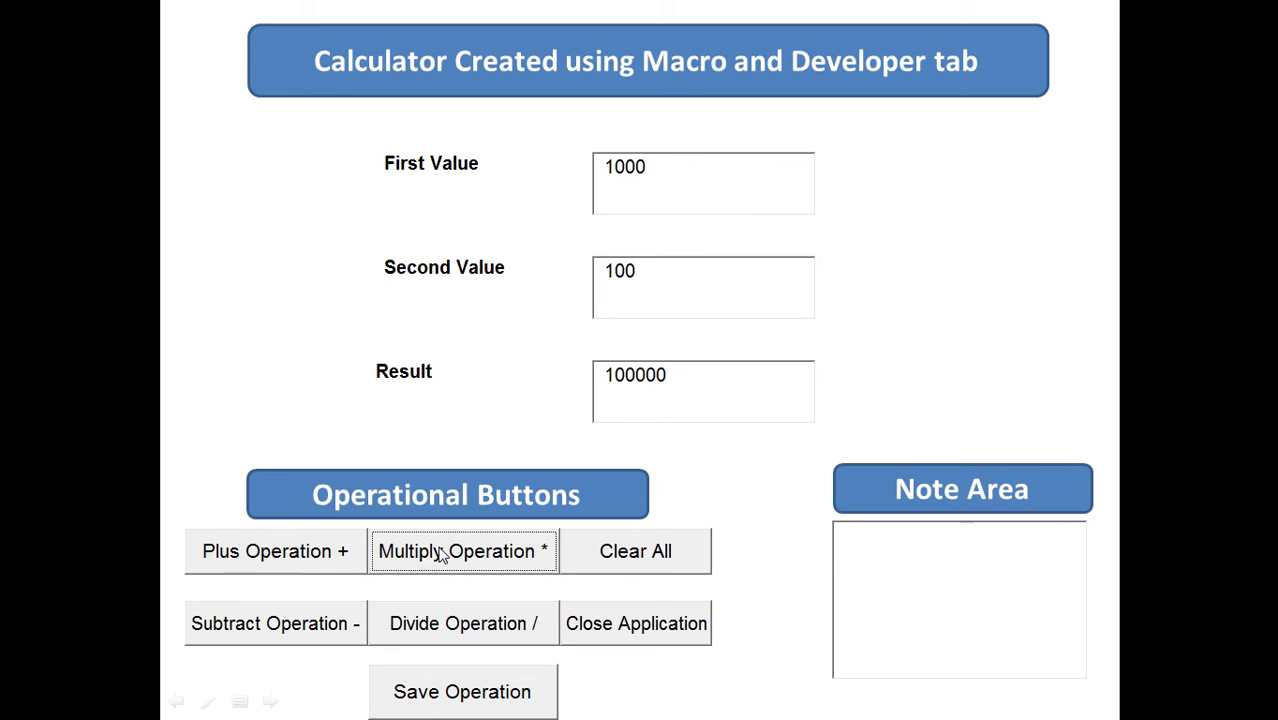
{"action": "left_click", "coordinate": [461, 628]}
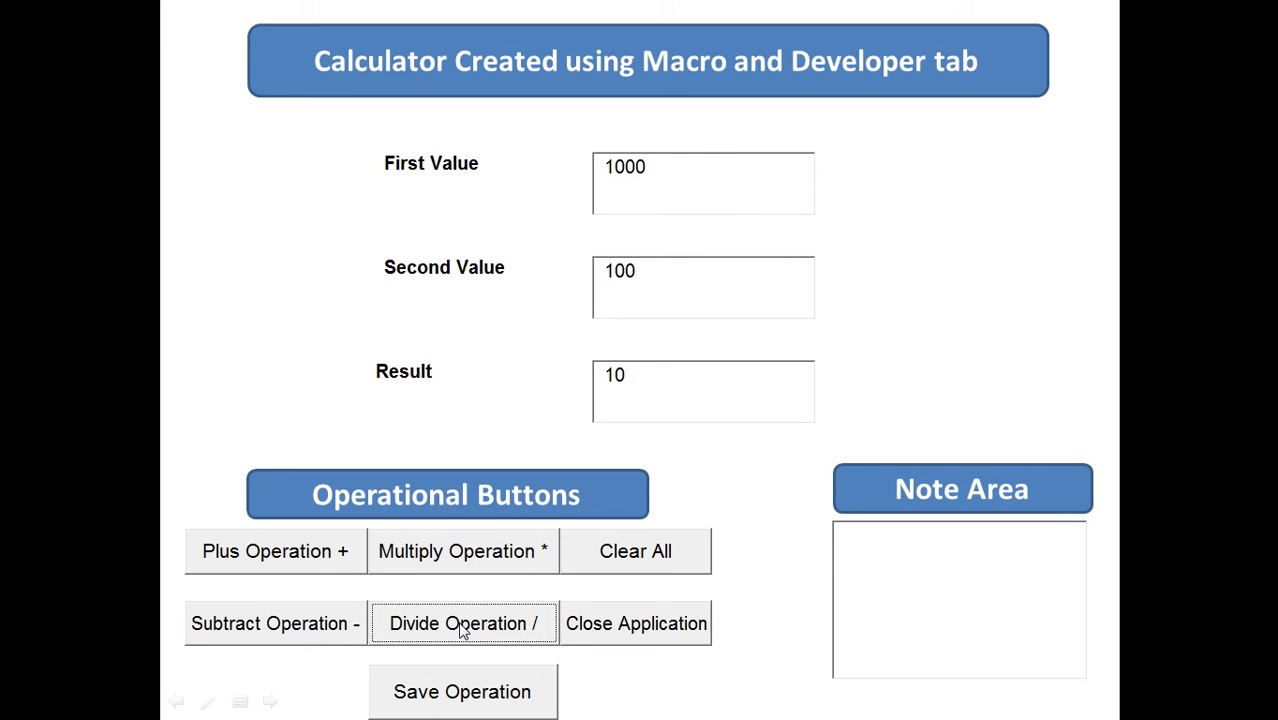
{"action": "left_click", "coordinate": [619, 562]}
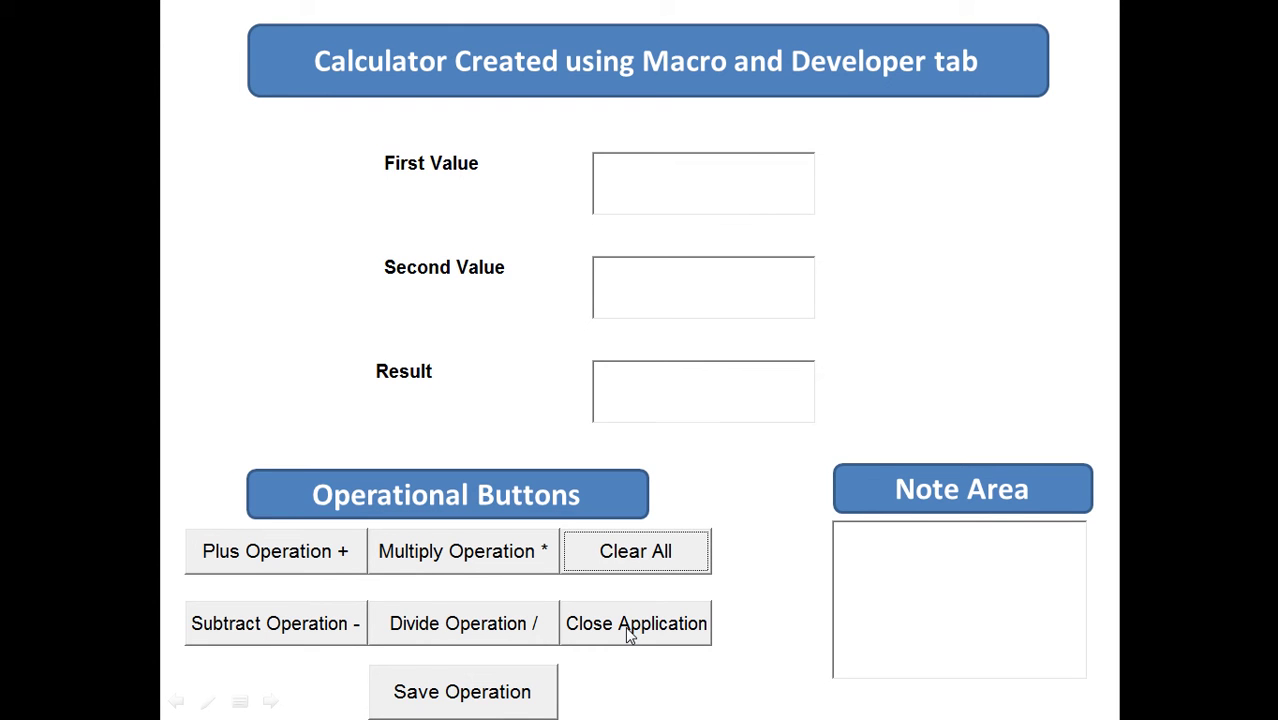
Write the note 'Our daiy Calculation is reached to 1/1/2016' in the Note Area
{"action": "left_click", "coordinate": [892, 552]}
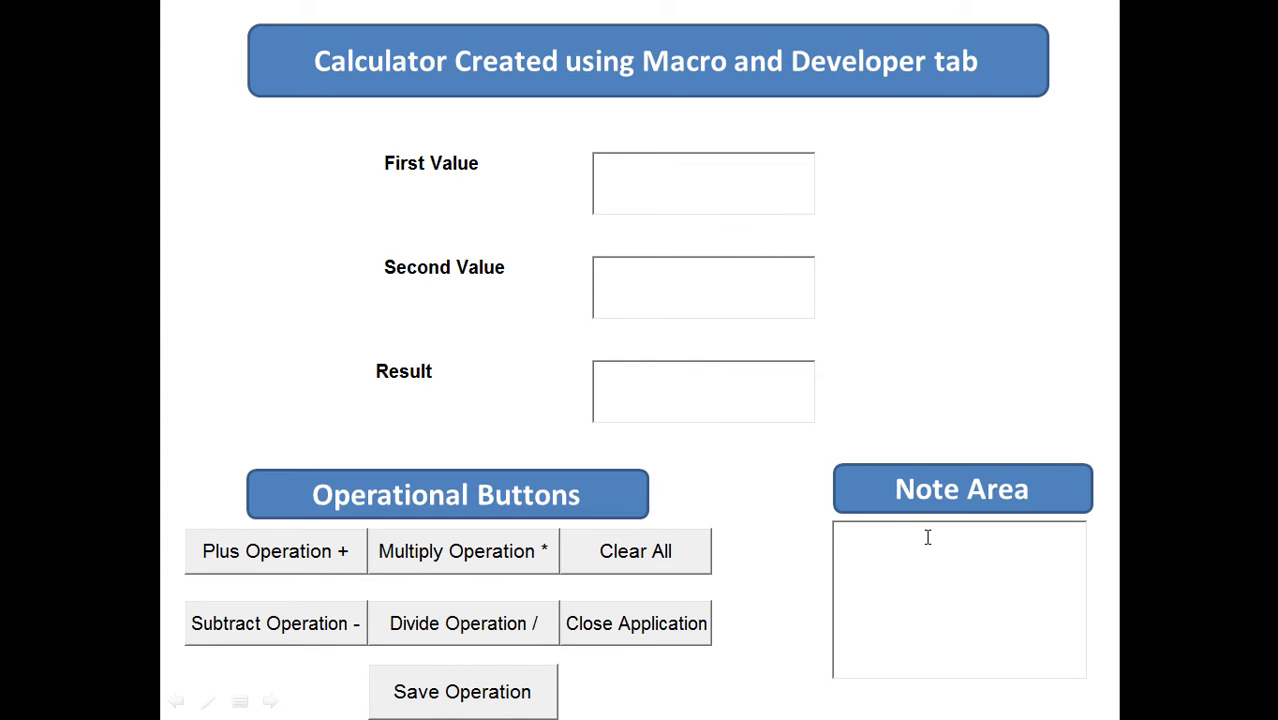
{"action": "type", "text": "the Calculation"}
{"action": "key", "text": "BackSpace"}
{"action": "key", "text": "BackSpace"}
{"action": "key", "text": "BackSpace"}
{"action": "key", "text": "BackSpace"}
{"action": "key", "text": "BackSpace"}
{"action": "key", "text": "BackSpace"}
{"action": "type", "text": "Our dai"}
{"action": "type", "text": "y Calculation is re"}
{"action": "type", "text": "ached to"}
{"action": "key", "text": "BackSpace"}
{"action": "key", "text": "BackSpace"}
{"action": "key", "text": "BackSpace"}
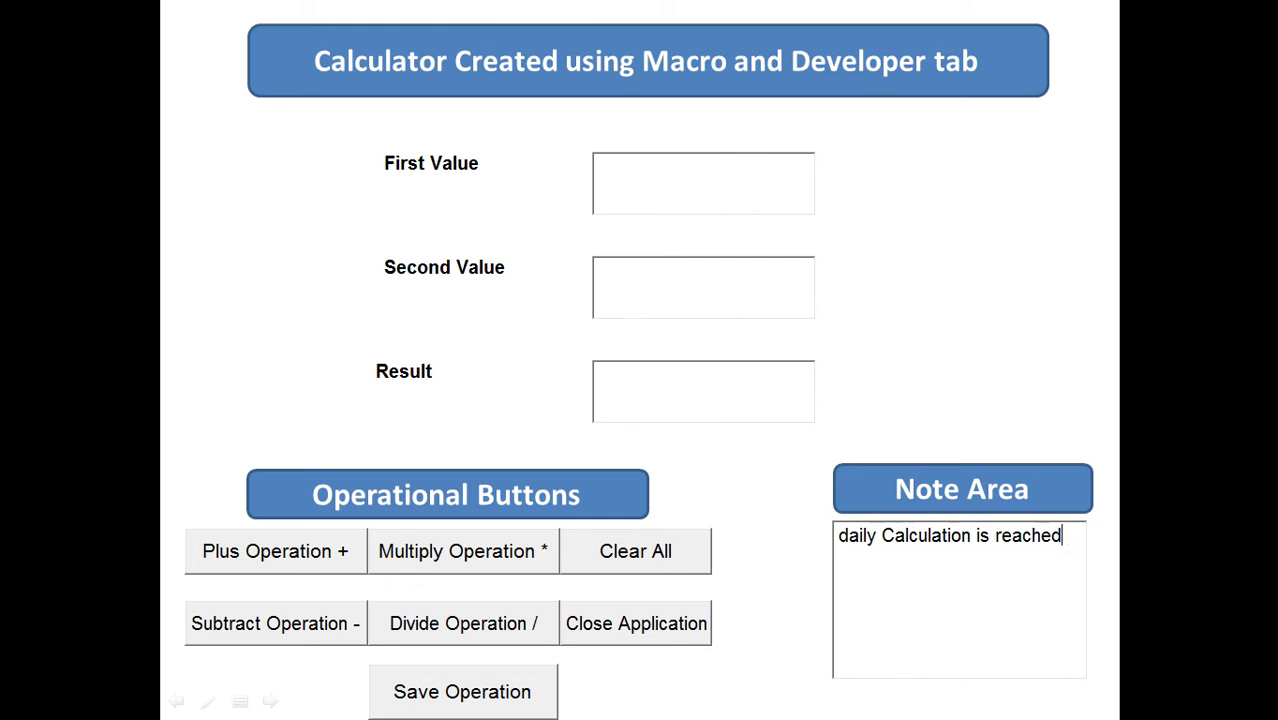
{"action": "type", "text": "to "}
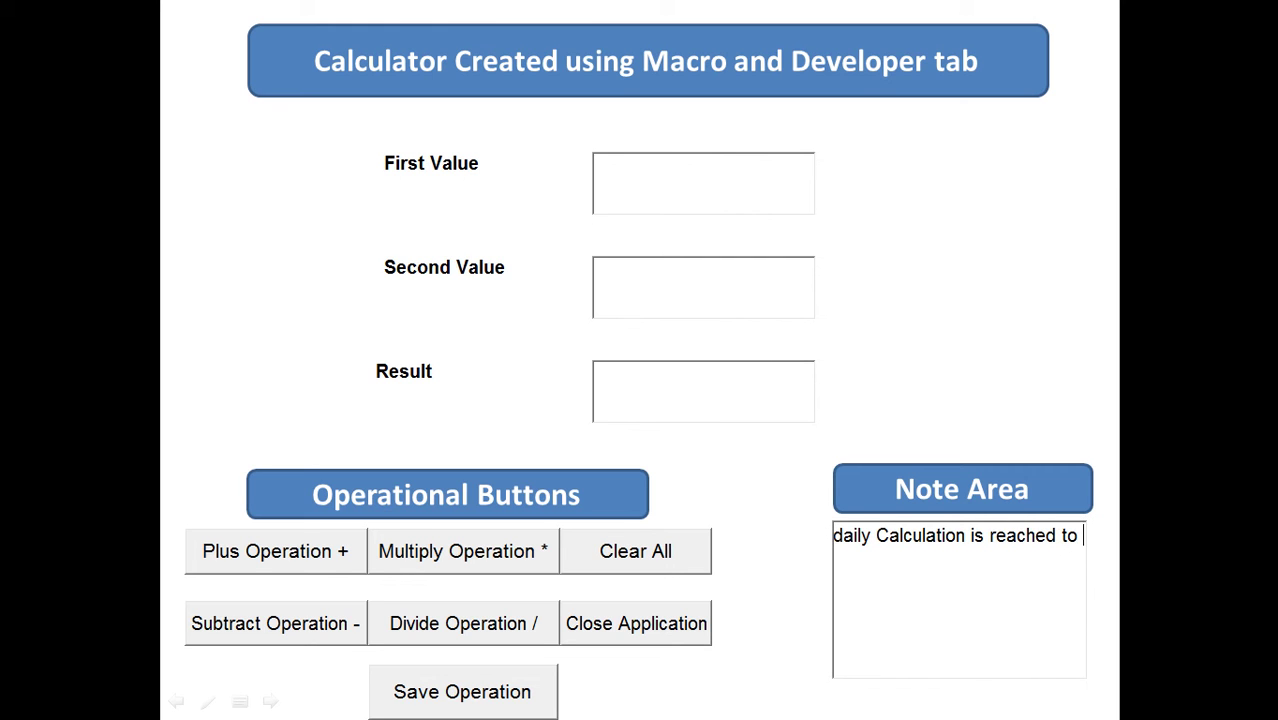
{"action": "type", "text": "1/1/2016"}
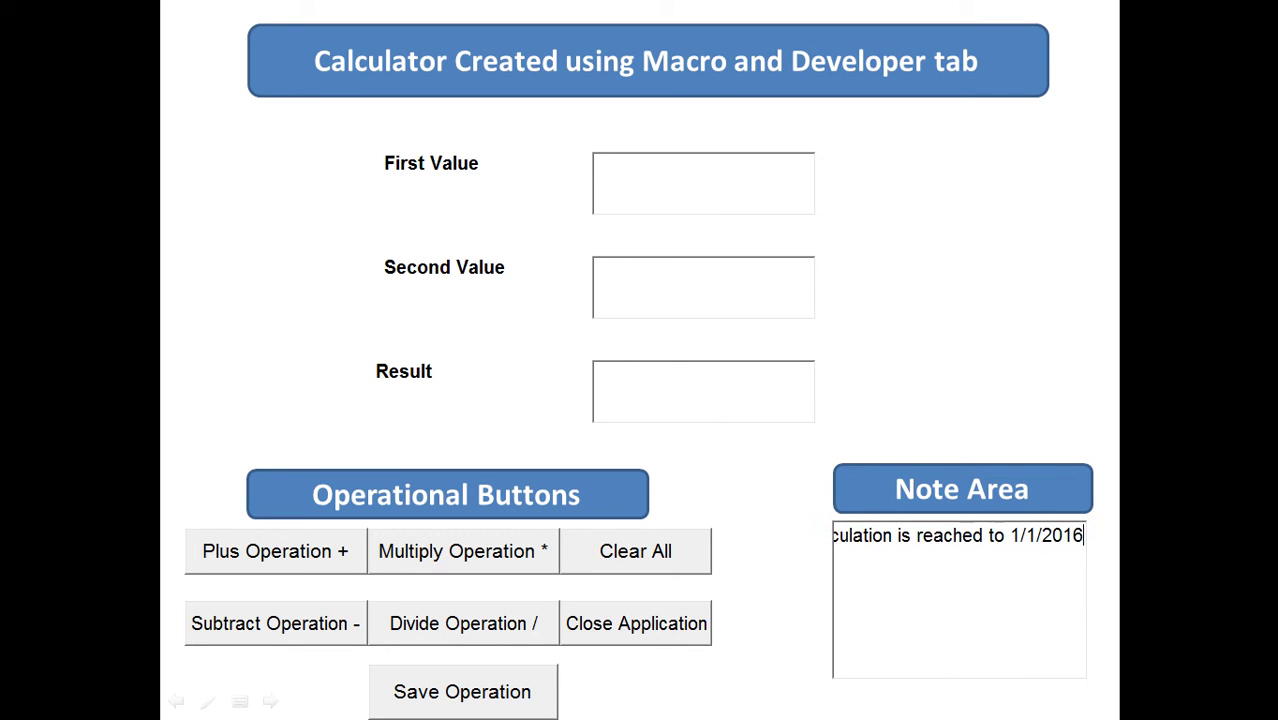
Change the note's date month from 1 to 4, making it 4/1/2016
{"action": "key", "text": "Left"}
{"action": "key", "text": "Left"}
{"action": "key", "text": "Left"}
{"action": "key", "text": "Left"}
{"action": "key", "text": "Left"}
{"action": "key", "text": "shift+Left"}
{"action": "type", "text": "4"}
{"action": "key", "text": "Right"}
Save the presentation with Save Operation, then quit PowerPoint with Close Application, confirming both messages
{"action": "left_click", "coordinate": [1023, 591]}
{"action": "left_click", "coordinate": [503, 691]}
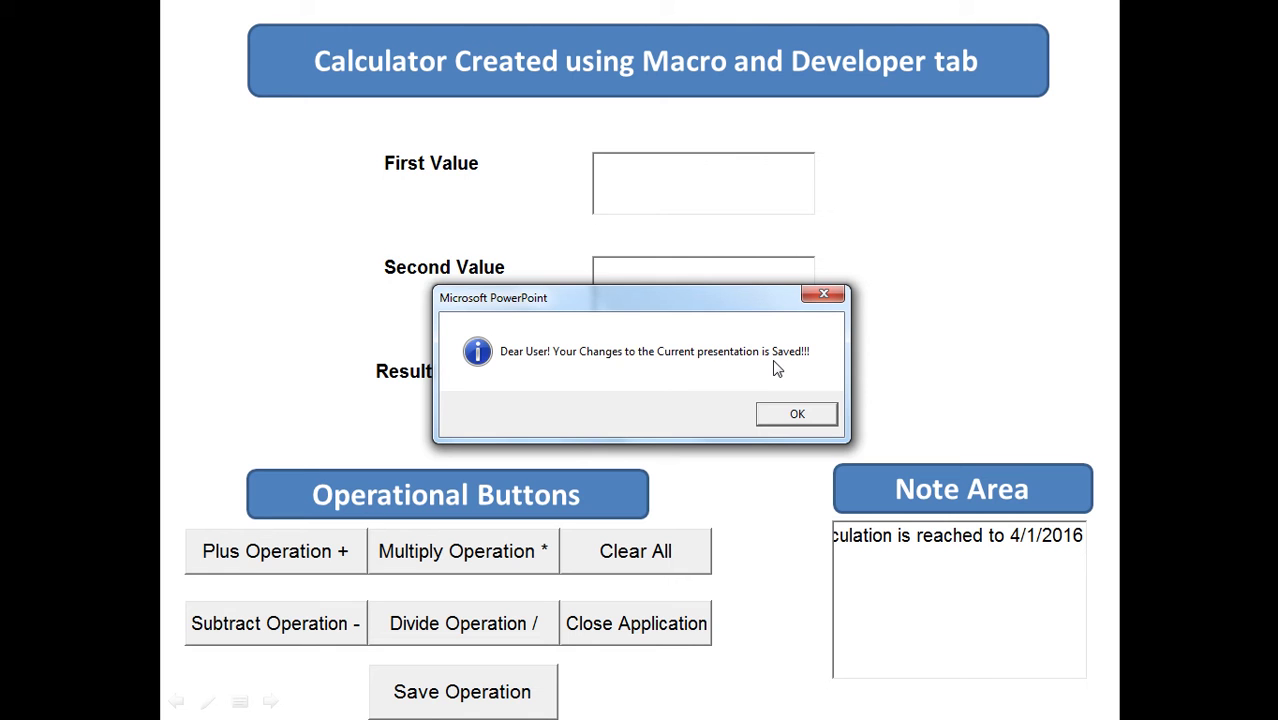
{"action": "left_click", "coordinate": [794, 414]}
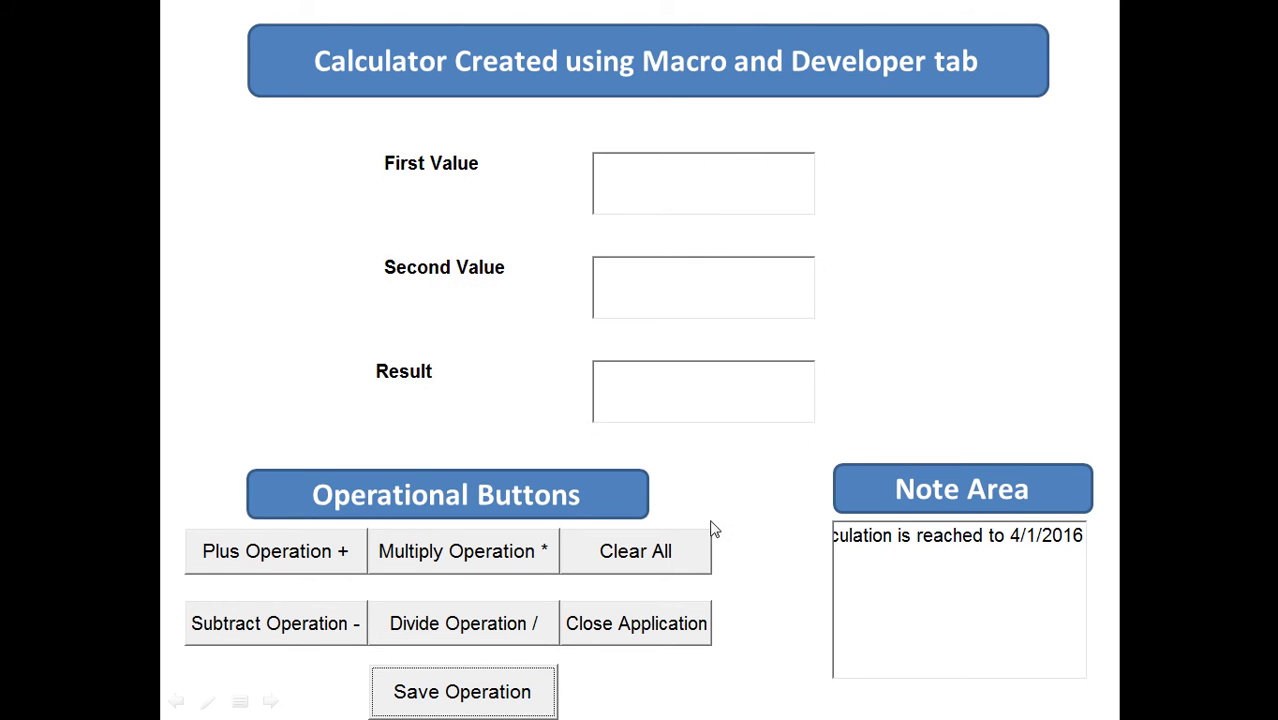
{"action": "left_click", "coordinate": [670, 641]}
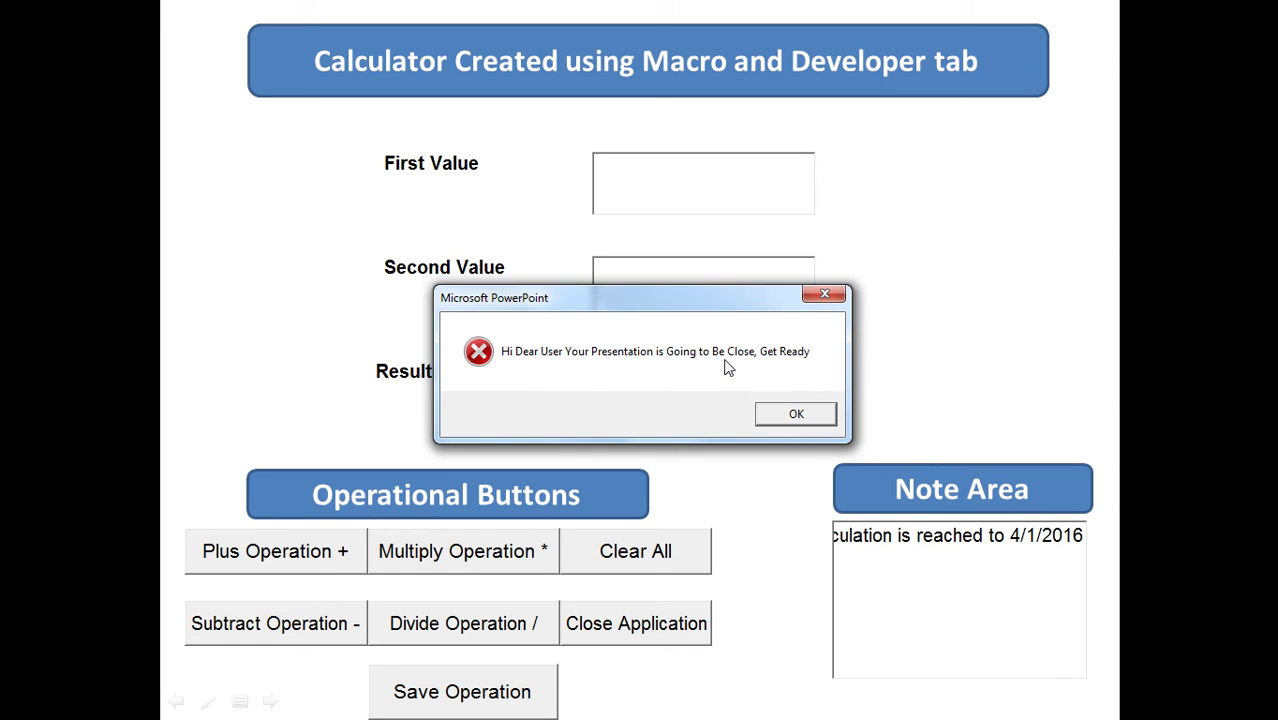
{"action": "left_click", "coordinate": [795, 414]}
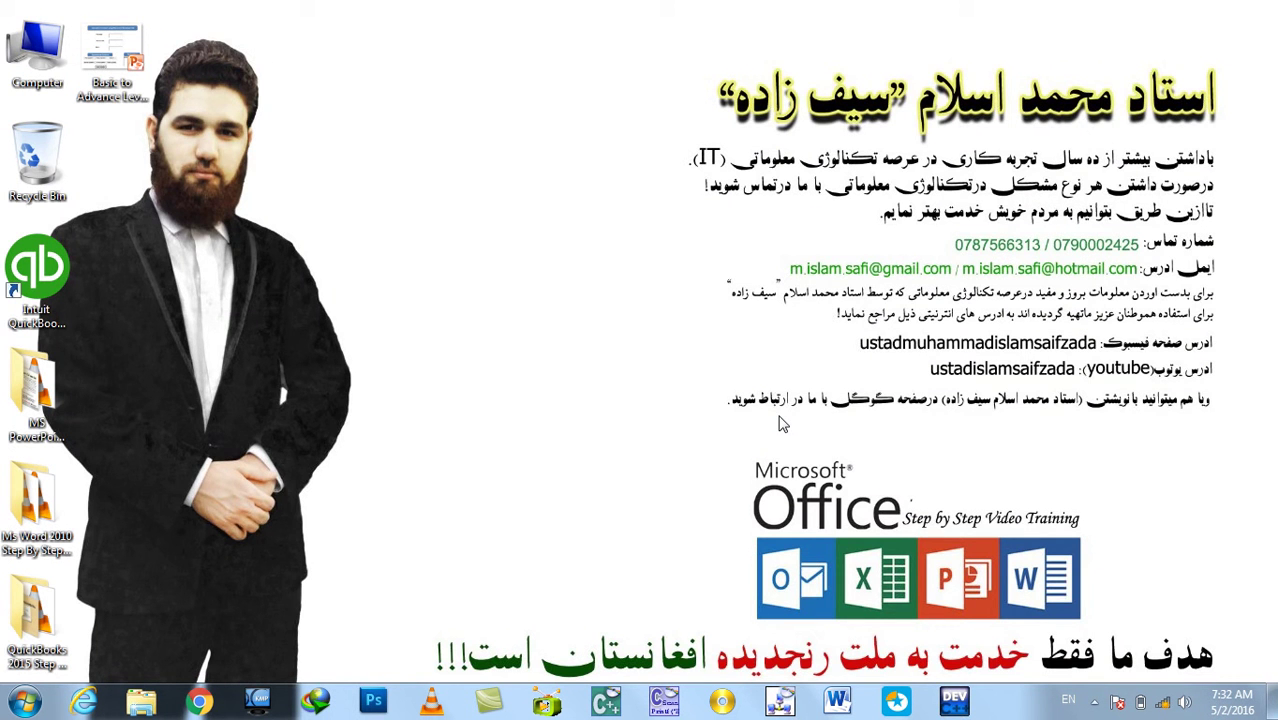
Relaunch PowerPoint, reopen Basic to Advance Level Calculator from Recent and start the slide show
{"action": "key", "text": "super+r"}
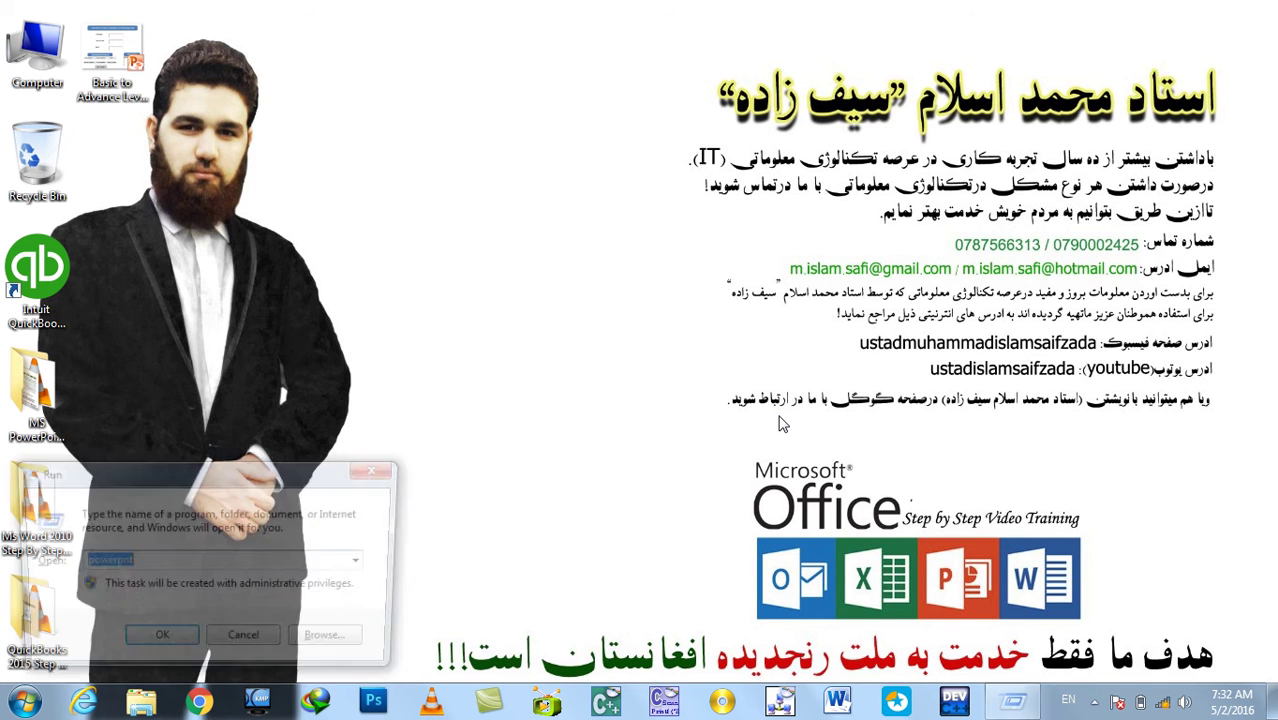
{"action": "key", "text": "Return"}
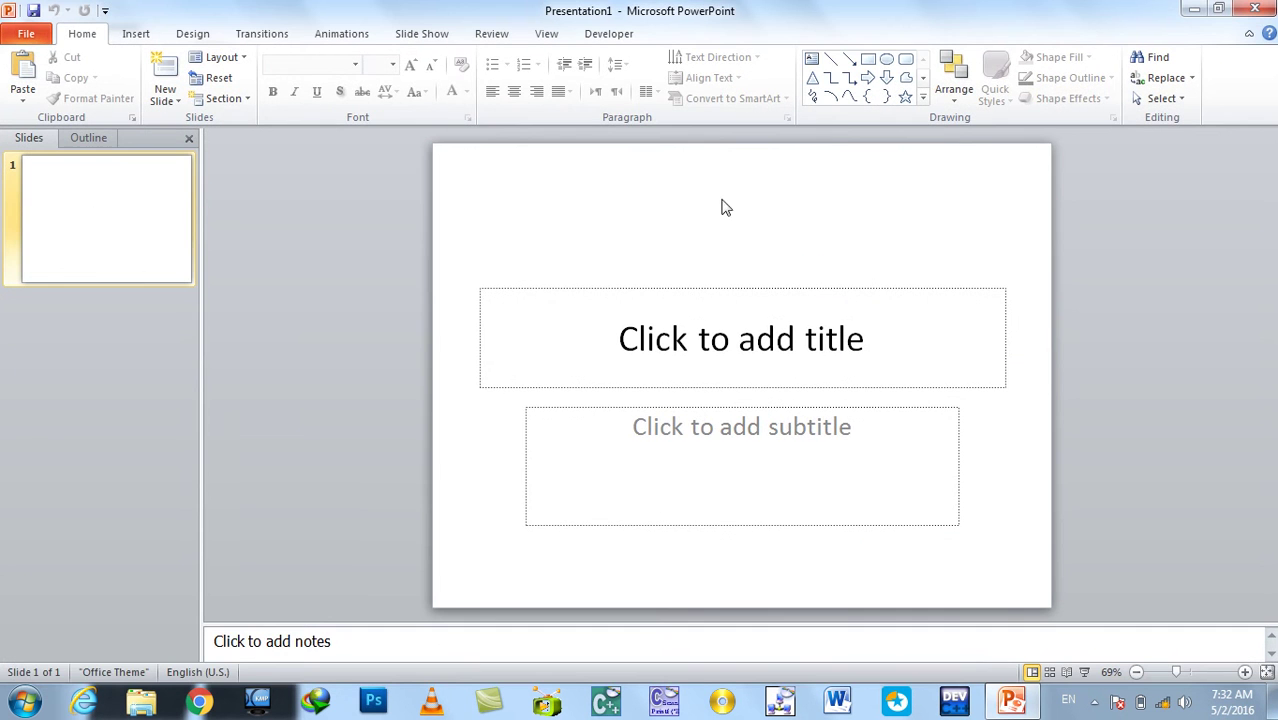
{"action": "left_click", "coordinate": [30, 33]}
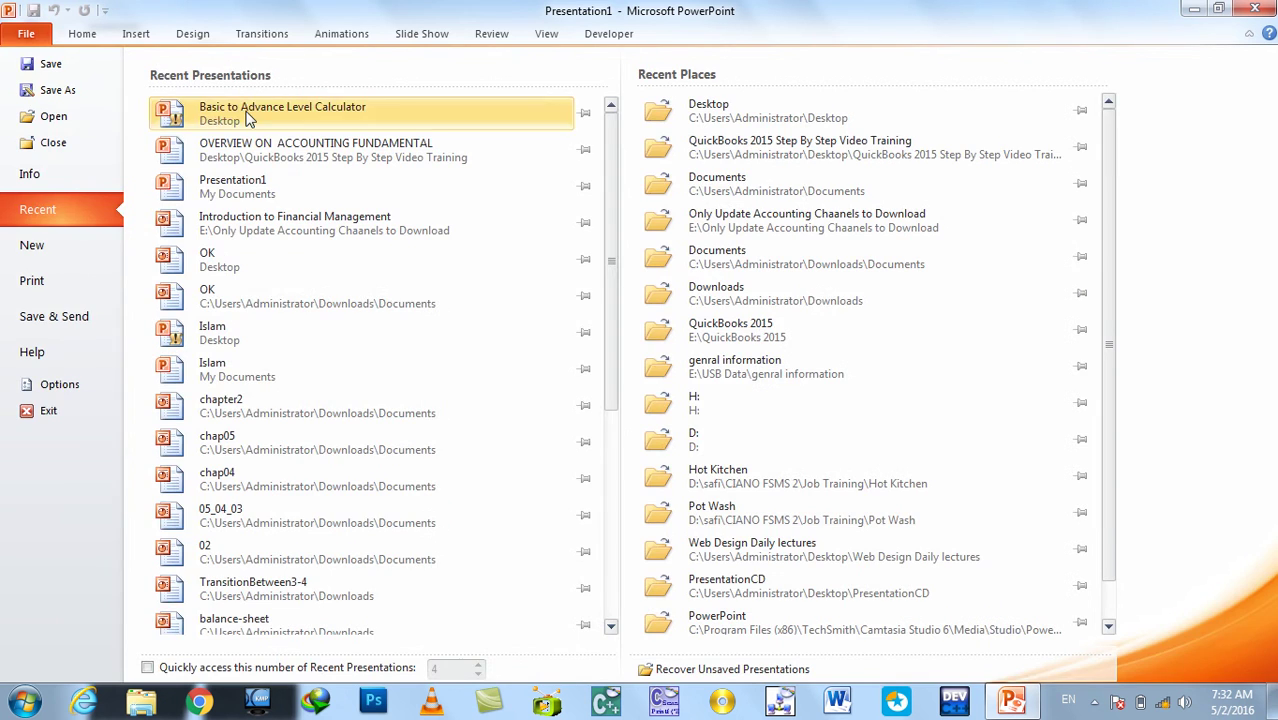
{"action": "left_click", "coordinate": [337, 120]}
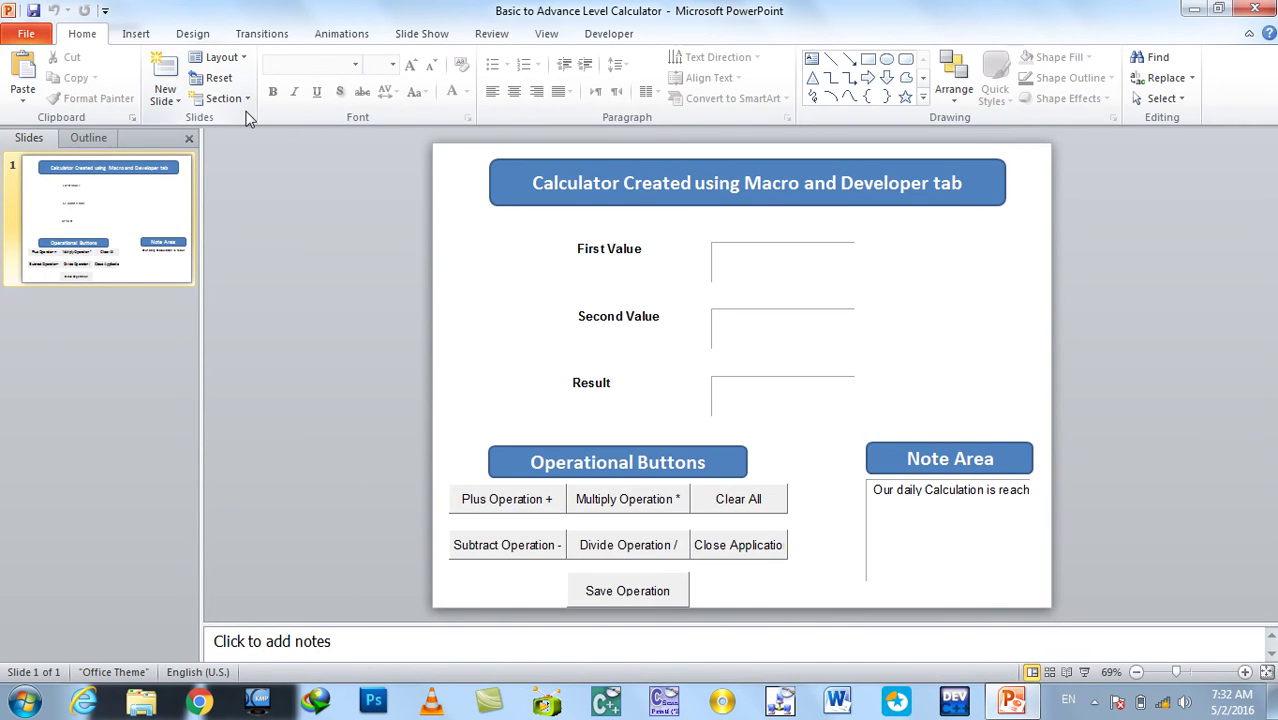
{"action": "key", "text": "F5"}
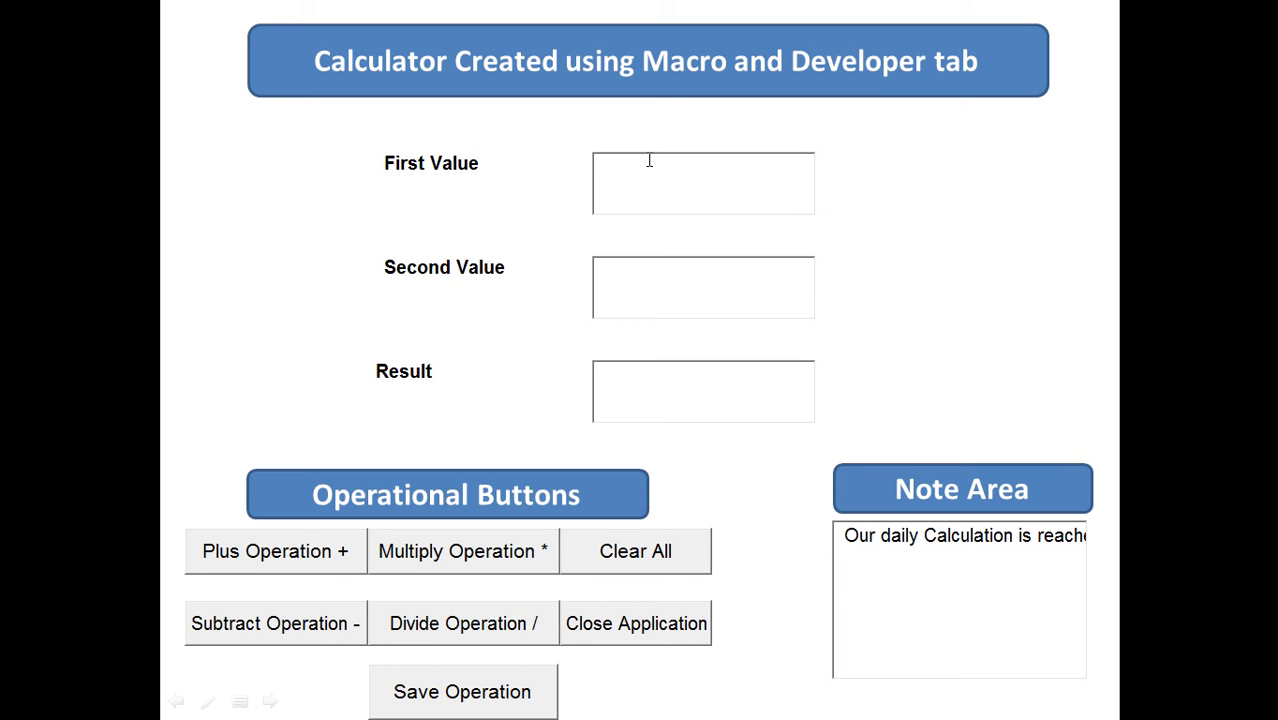
Enter 100 and 10, test subtraction and division, clear all fields, then end the show
{"action": "type", "text": "100"}
{"action": "left_click", "coordinate": [668, 285]}
{"action": "type", "text": "10"}
{"action": "left_click", "coordinate": [342, 620]}
{"action": "left_click", "coordinate": [420, 615]}
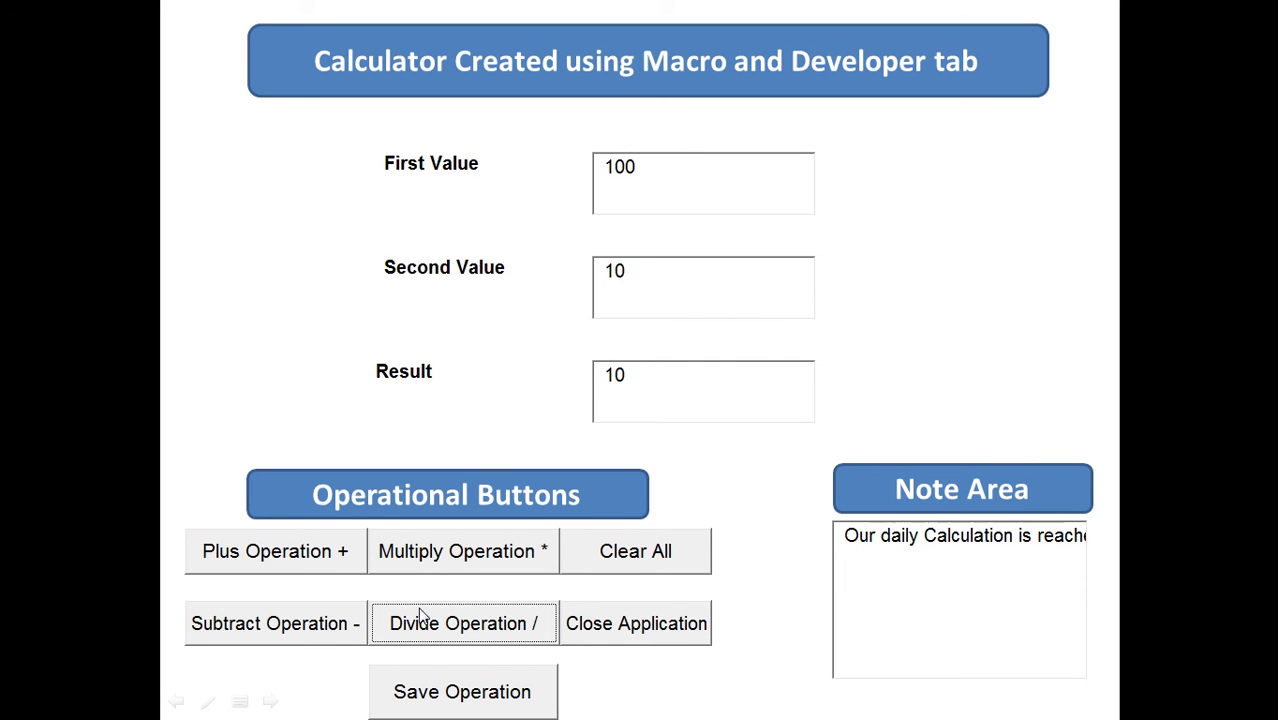
{"action": "left_click", "coordinate": [600, 569]}
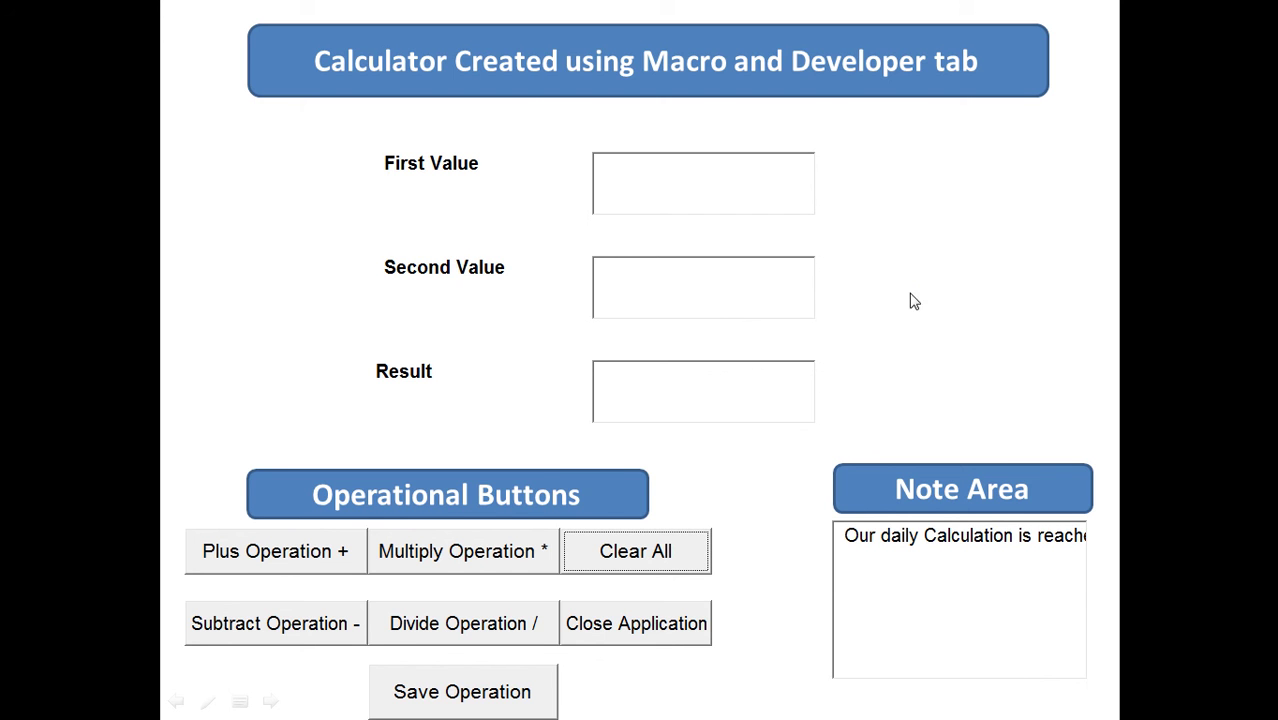
{"action": "key", "text": "Escape"}
Open the VBA code for the Clear All button's CommandButton5_Click routine
{"action": "left_click", "coordinate": [919, 521]}
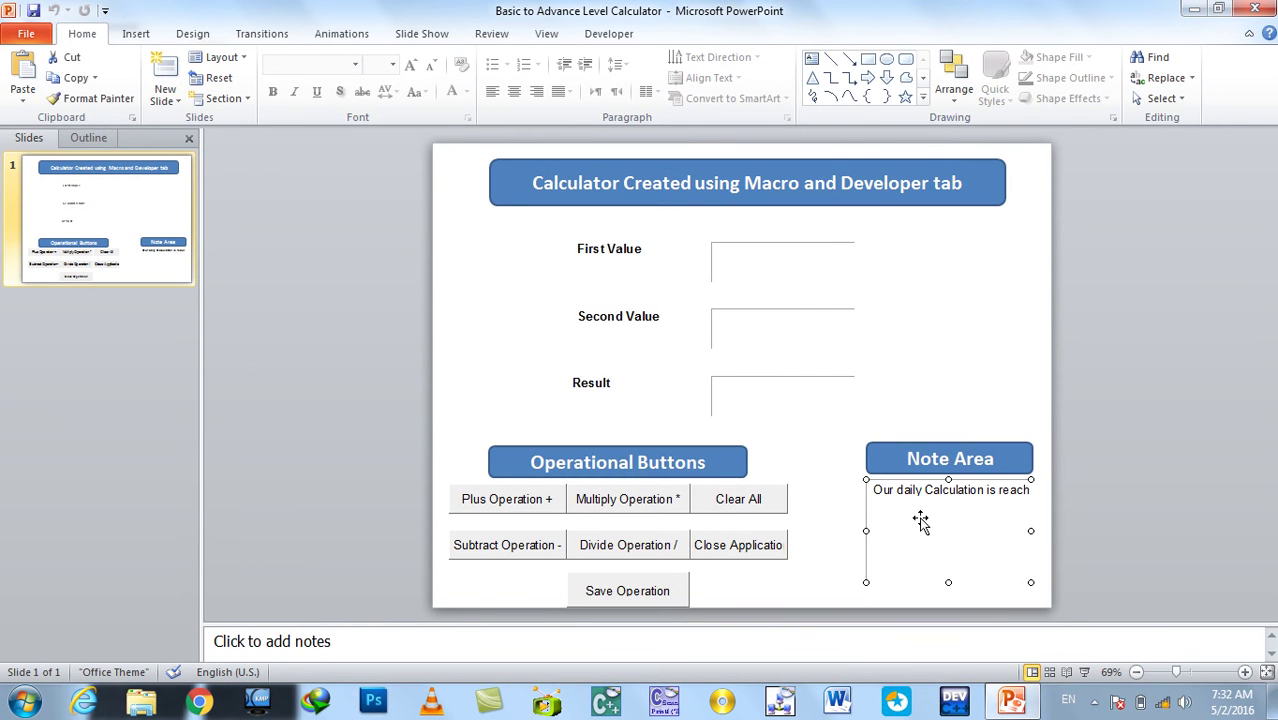
{"action": "left_click", "coordinate": [608, 33]}
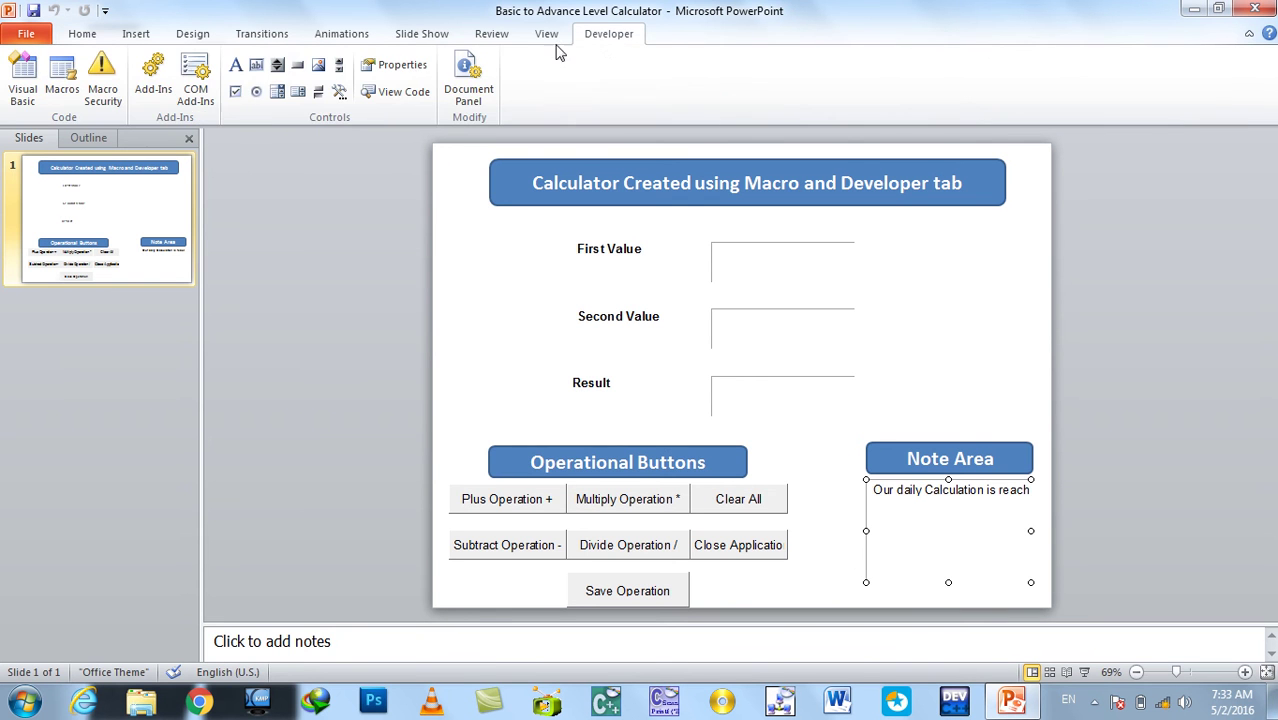
{"action": "left_click", "coordinate": [395, 65]}
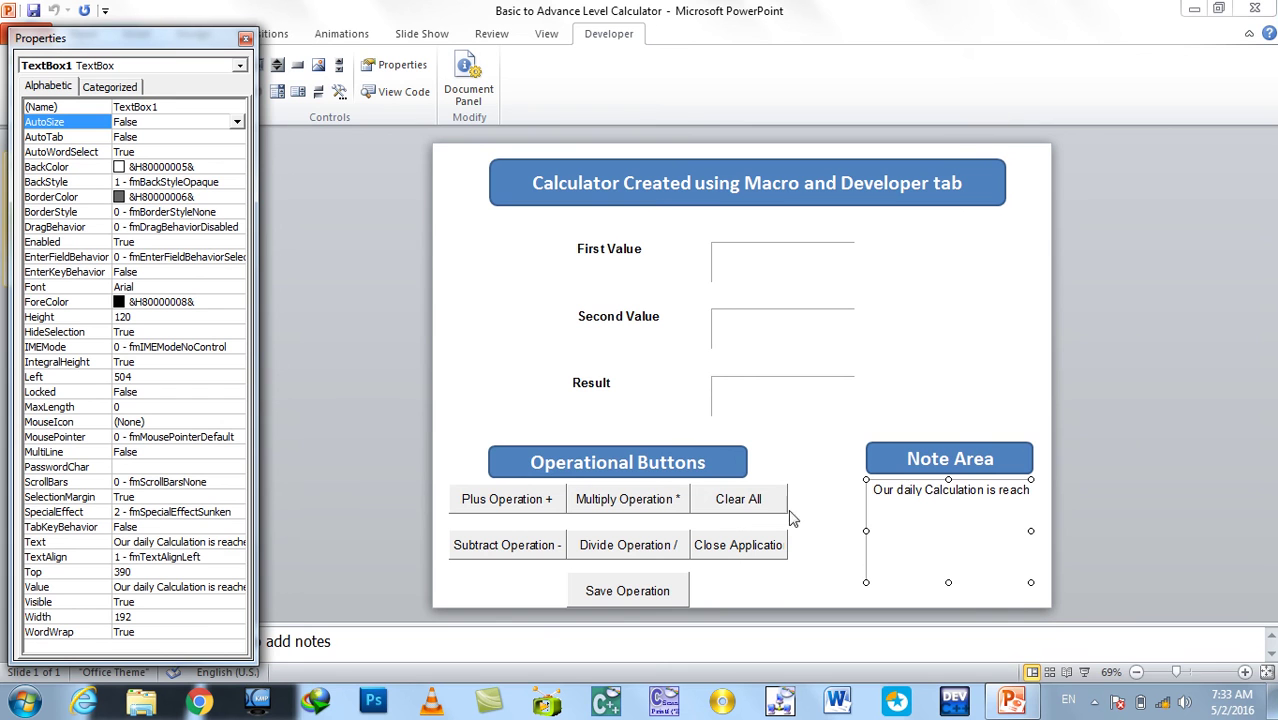
{"action": "double_click", "coordinate": [723, 511]}
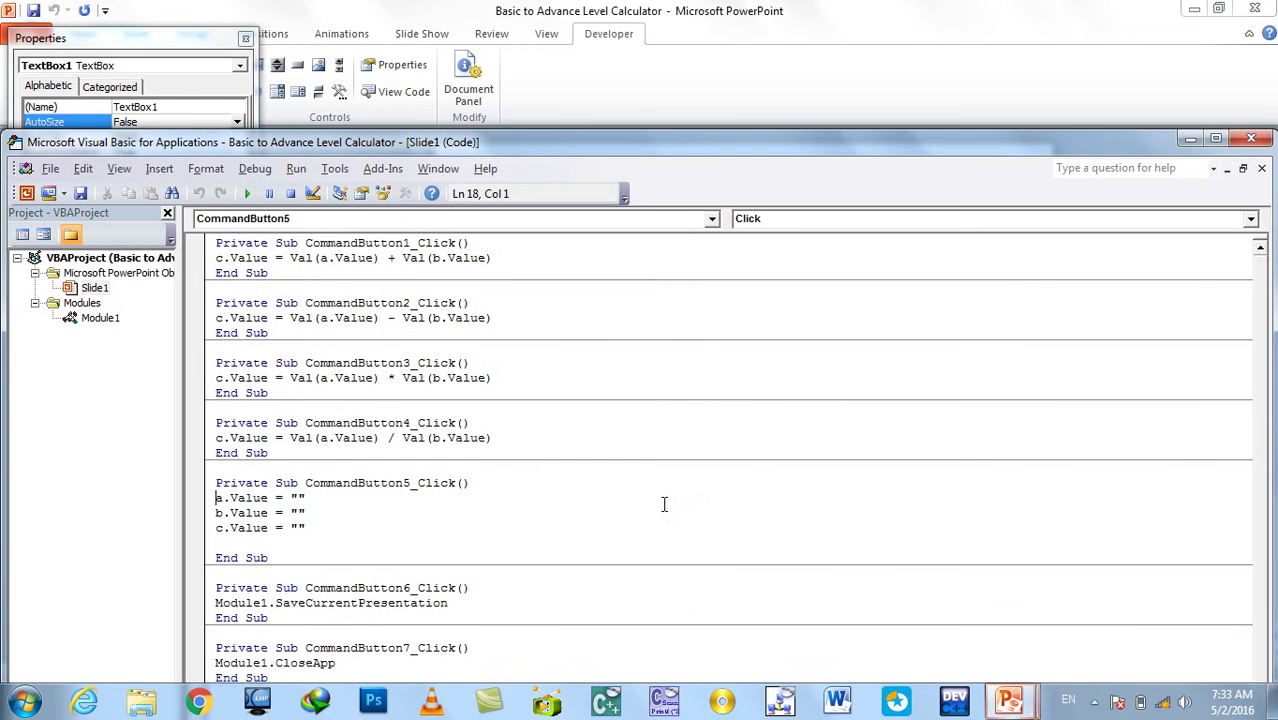
Add the line TextBox1.Value = "" to the clear-all routine
{"action": "left_click", "coordinate": [333, 524]}
{"action": "key", "text": "Return"}
{"action": "type", "text": "te"}
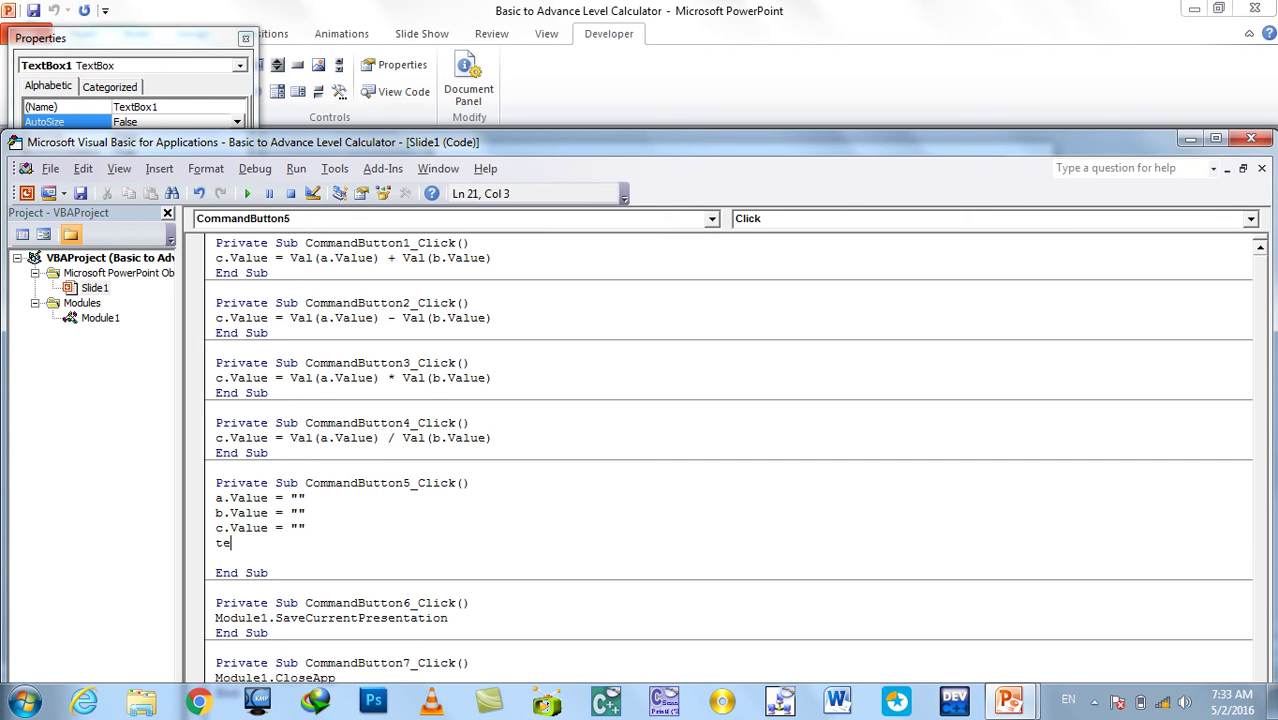
{"action": "type", "text": "dcs"}
{"action": "key", "text": "BackSpace"}
{"action": "key", "text": "BackSpace"}
{"action": "type", "text": "xtbox"}
{"action": "type", "text": ".value=\"\""}
{"action": "key", "text": "Down"}
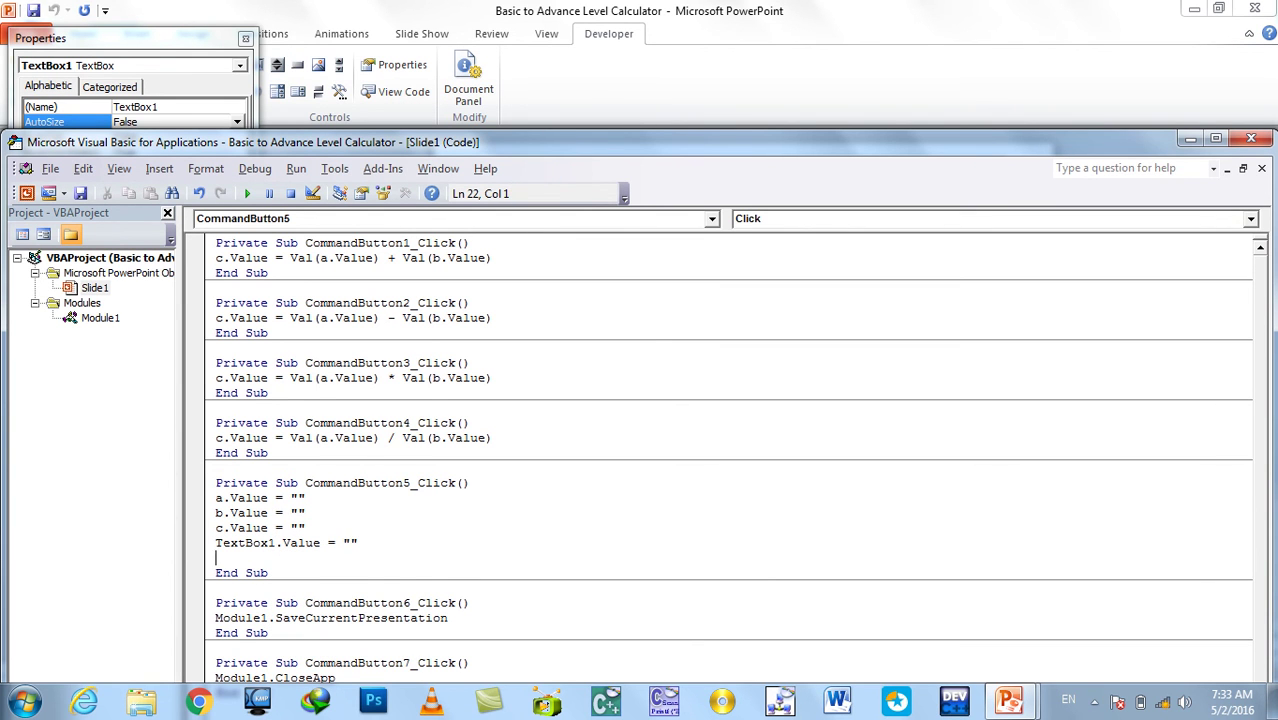
Return to the slide, start the slide show, enter 100 and 10, and add them
{"action": "left_click", "coordinate": [1247, 146]}
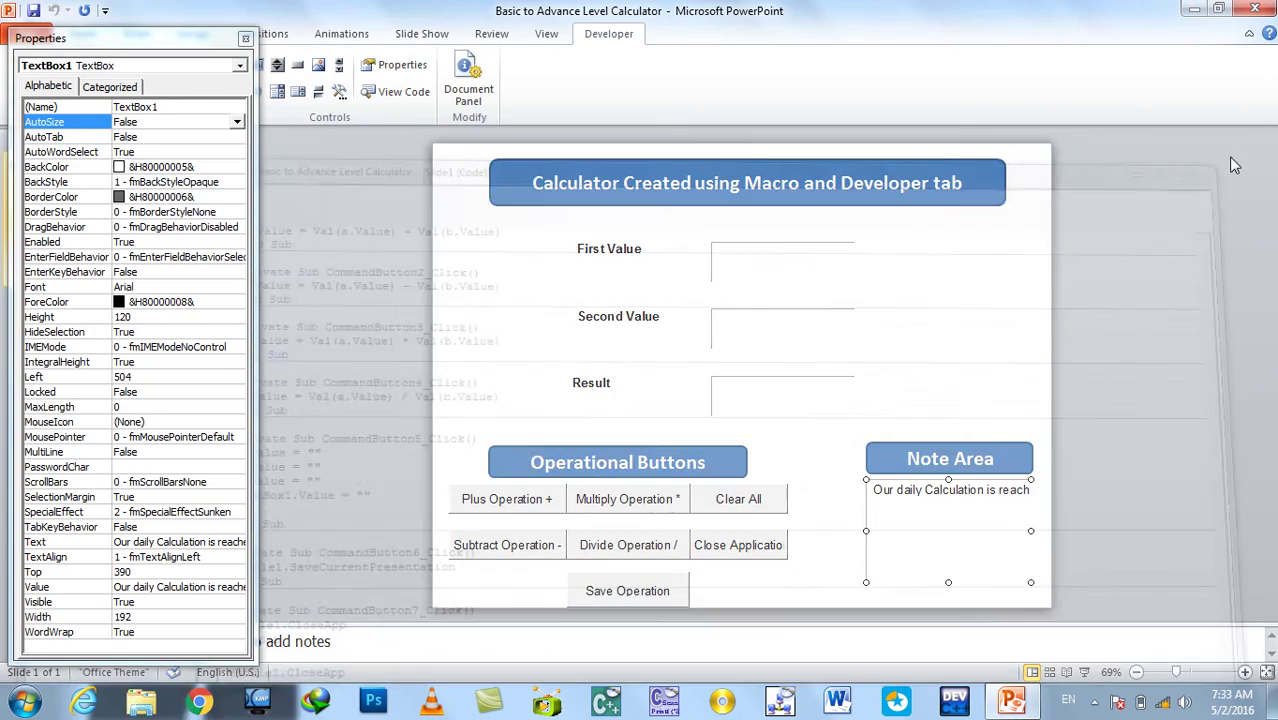
{"action": "key", "text": "F5"}
{"action": "left_click", "coordinate": [735, 192]}
{"action": "type", "text": "100"}
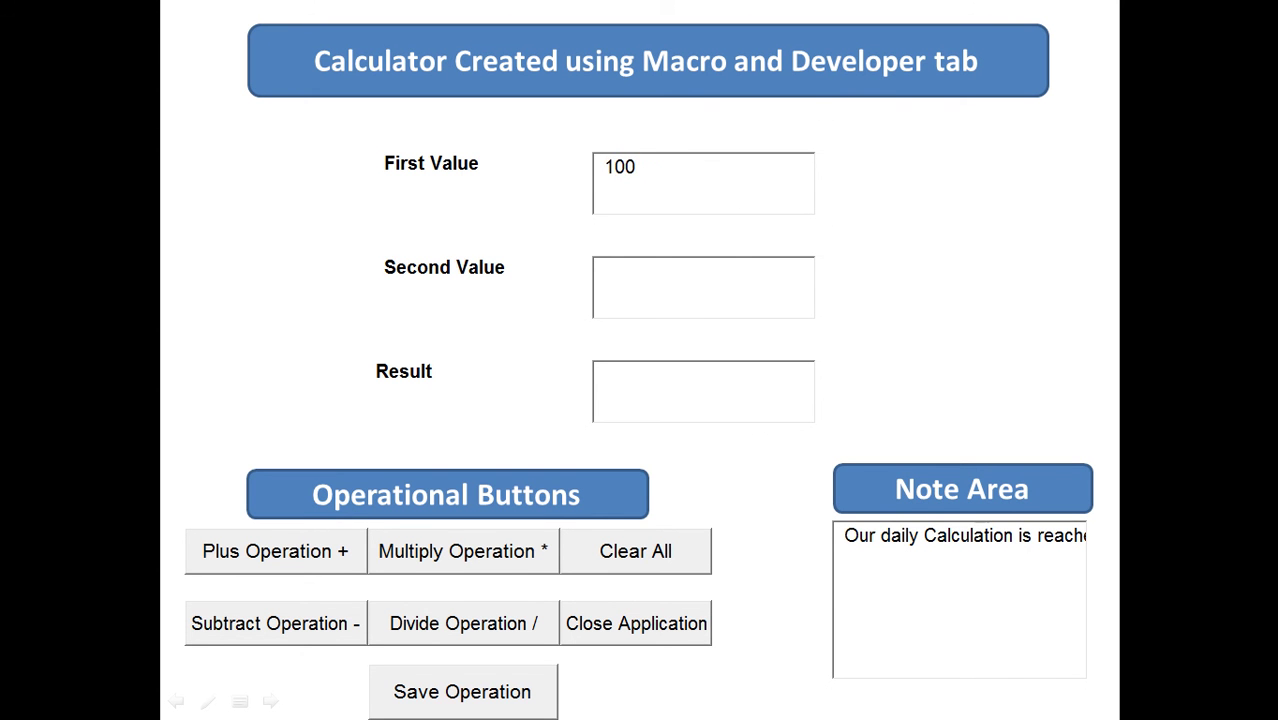
{"action": "left_click", "coordinate": [766, 281]}
{"action": "type", "text": "10"}
{"action": "left_click", "coordinate": [348, 568]}
Exit the slide show, hide the control properties panel, and restart the show
{"action": "left_click", "coordinate": [342, 593]}
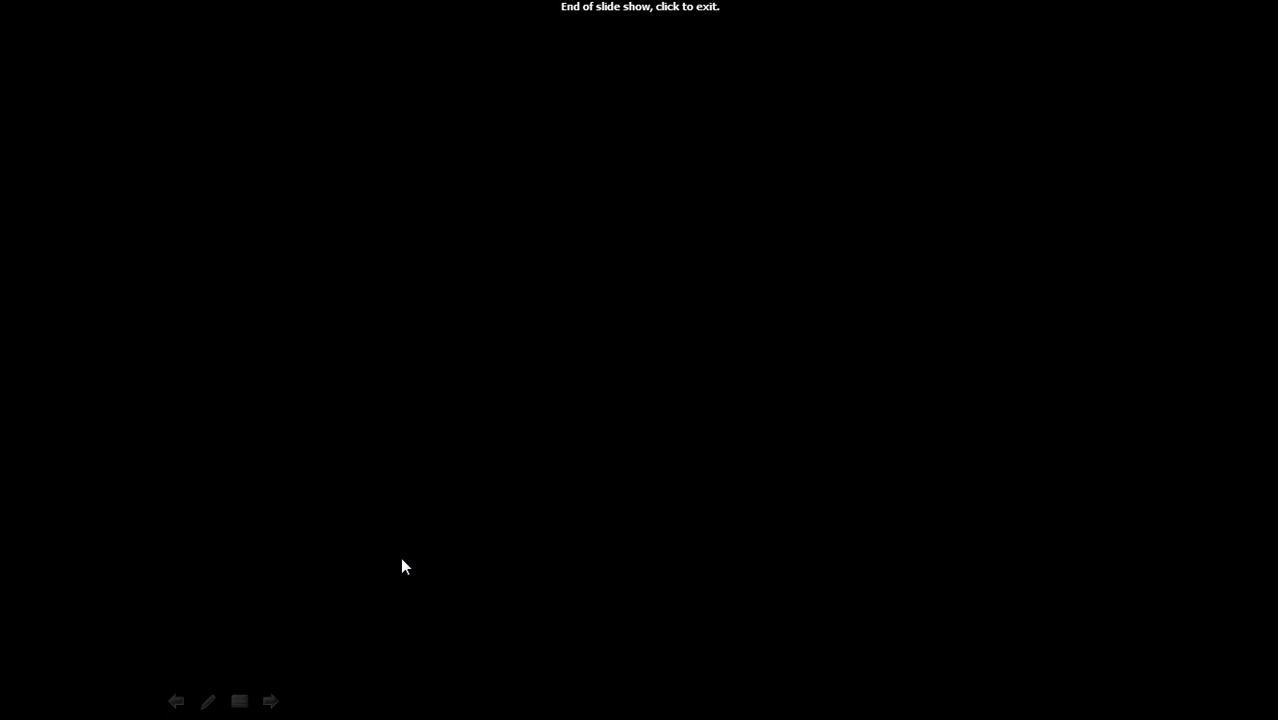
{"action": "left_click", "coordinate": [402, 565]}
{"action": "left_click", "coordinate": [245, 38]}
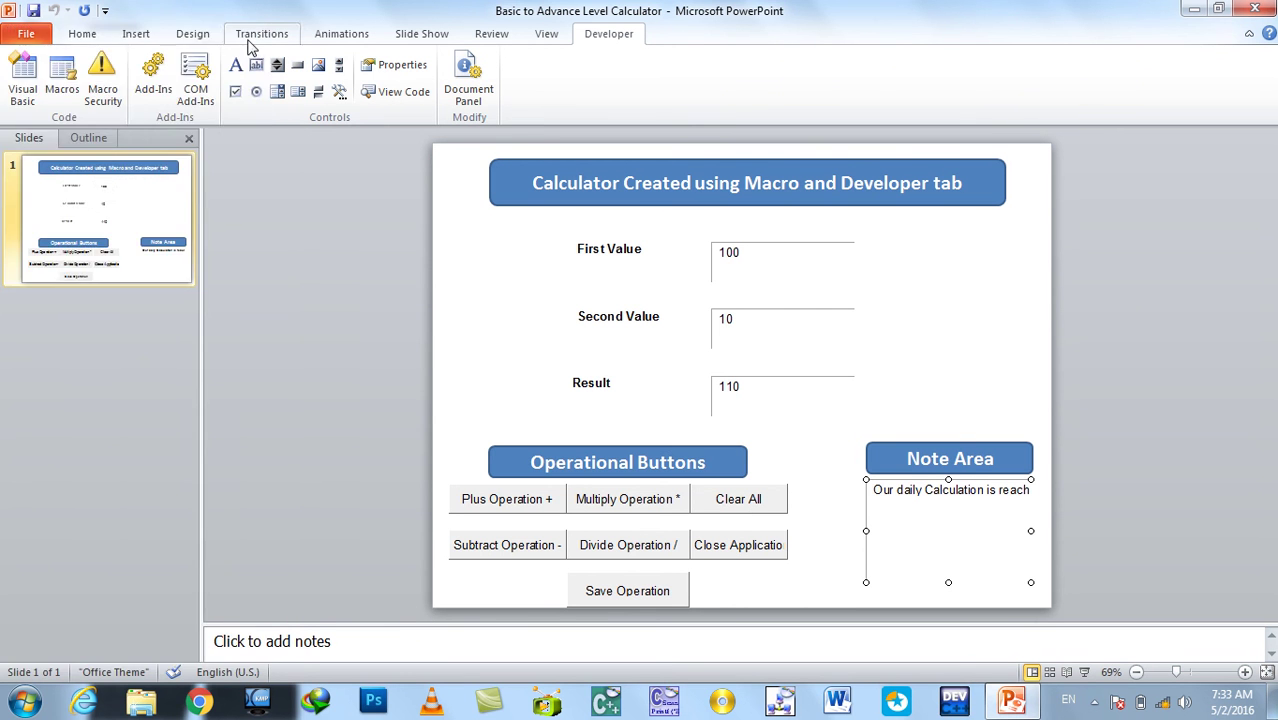
{"action": "key", "text": "F5"}
Test subtraction, division and multiplication on 100 and 10, then clear all fields and the note
{"action": "left_click", "coordinate": [337, 614]}
{"action": "left_click", "coordinate": [438, 623]}
{"action": "left_click", "coordinate": [458, 554]}
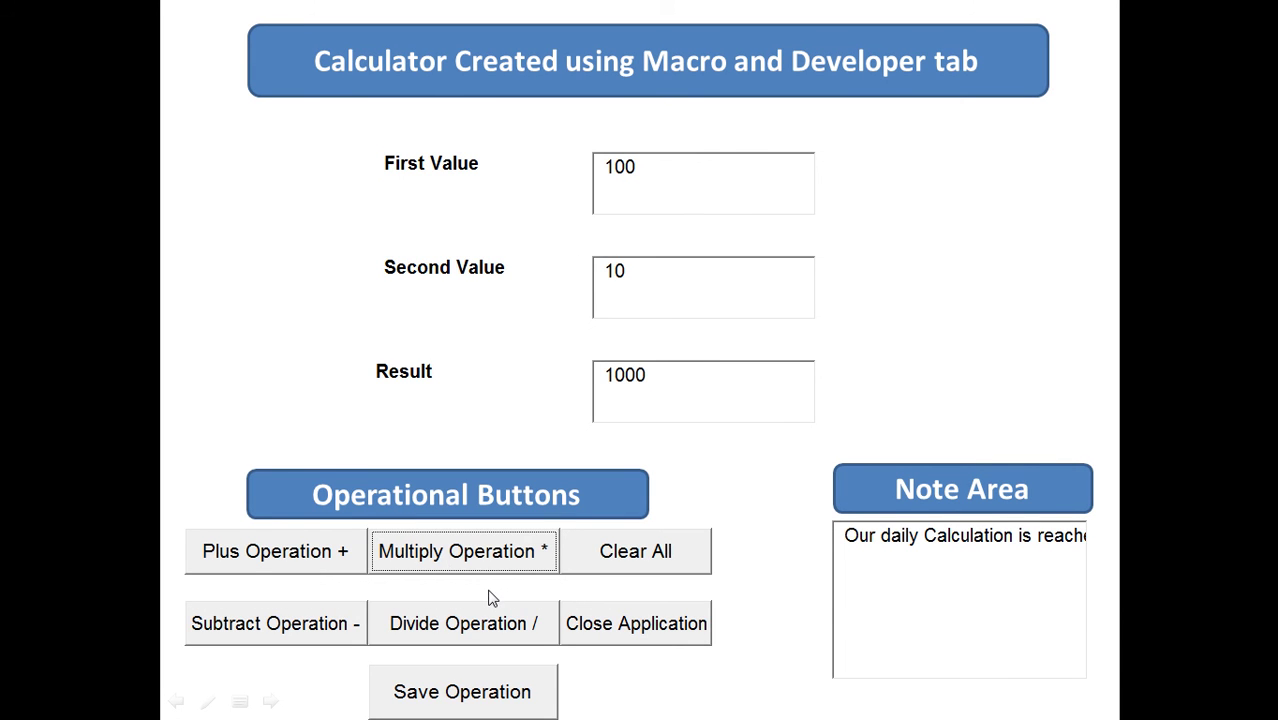
{"action": "left_click", "coordinate": [640, 550]}
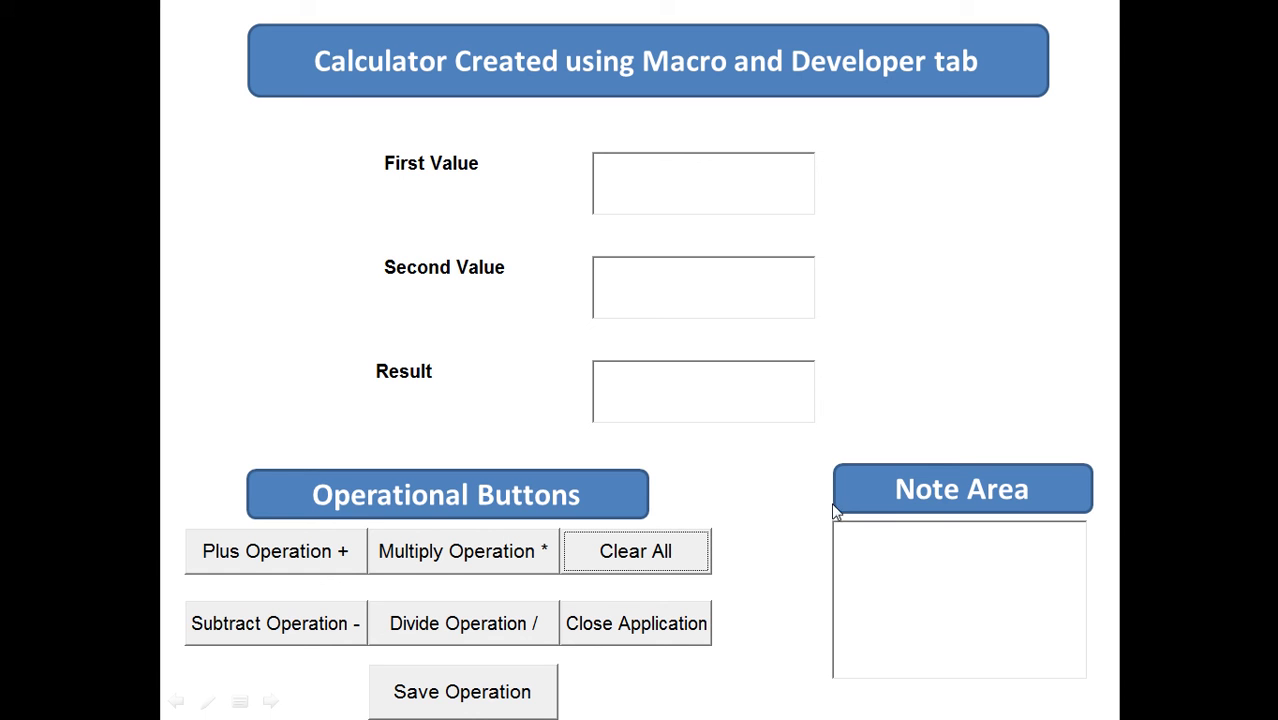
Close the presentation with Close Application, confirm the warning, and relaunch PowerPoint
{"action": "left_click", "coordinate": [665, 632]}
{"action": "left_click", "coordinate": [795, 416]}
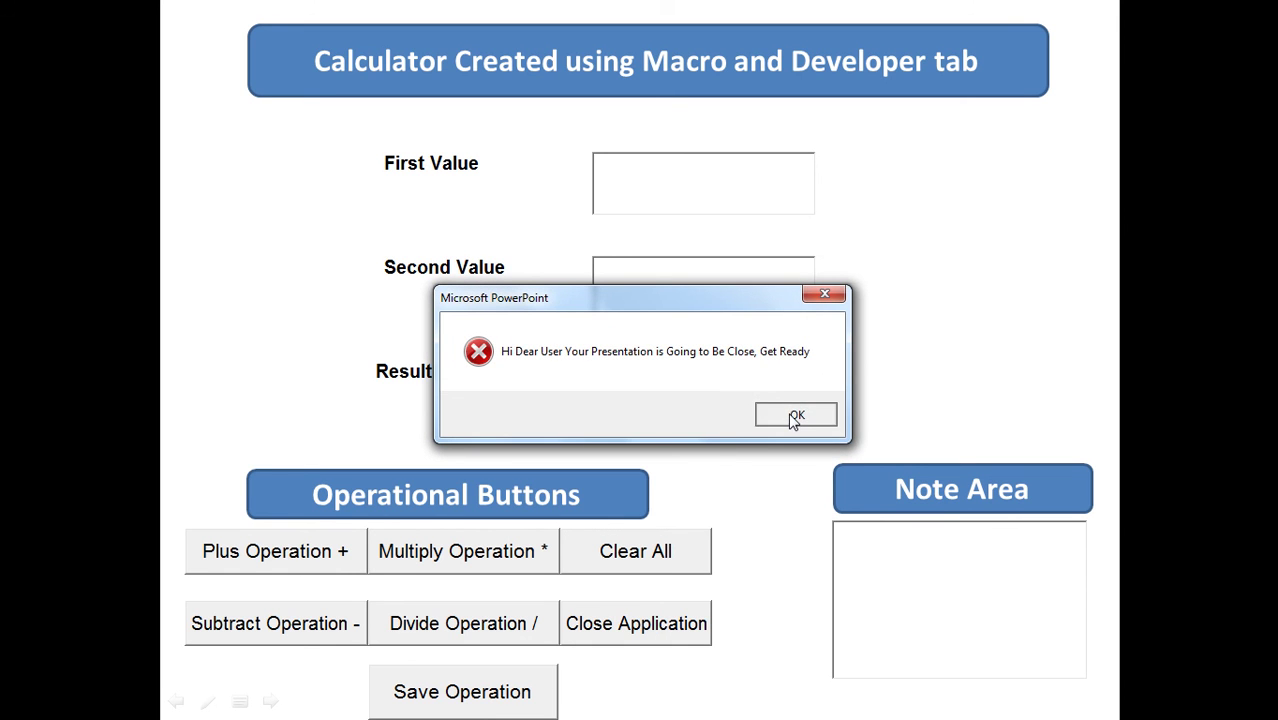
{"action": "key", "text": "super+r"}
{"action": "key", "text": "Return"}
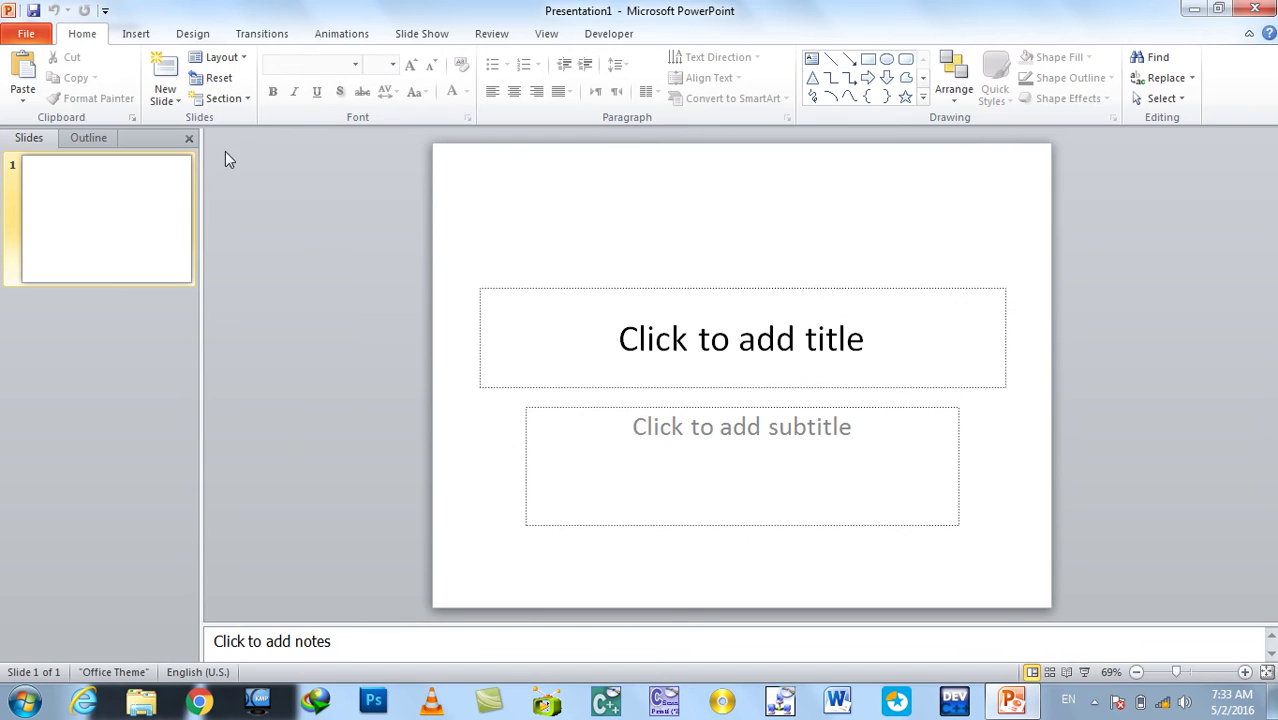
Reopen the calculator from Recent, start the slide show and save with Save Operation
{"action": "left_click", "coordinate": [26, 33]}
{"action": "left_click", "coordinate": [259, 112]}
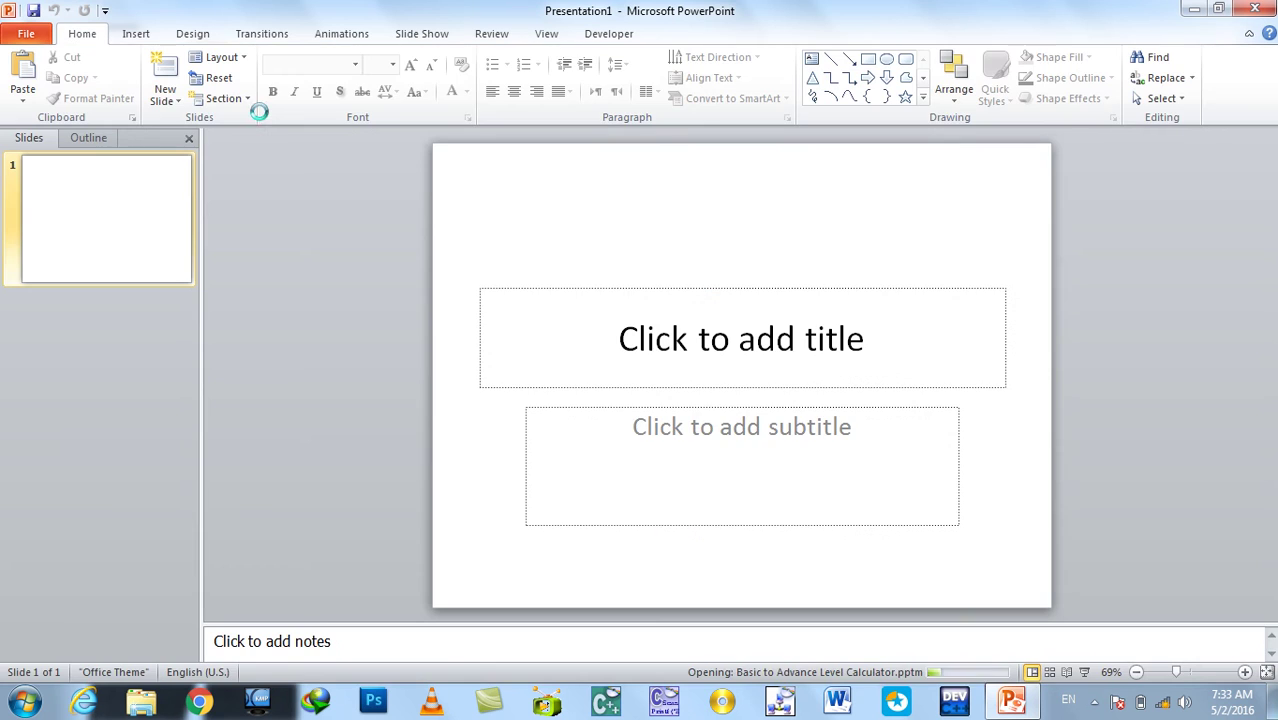
{"action": "key", "text": "F5"}
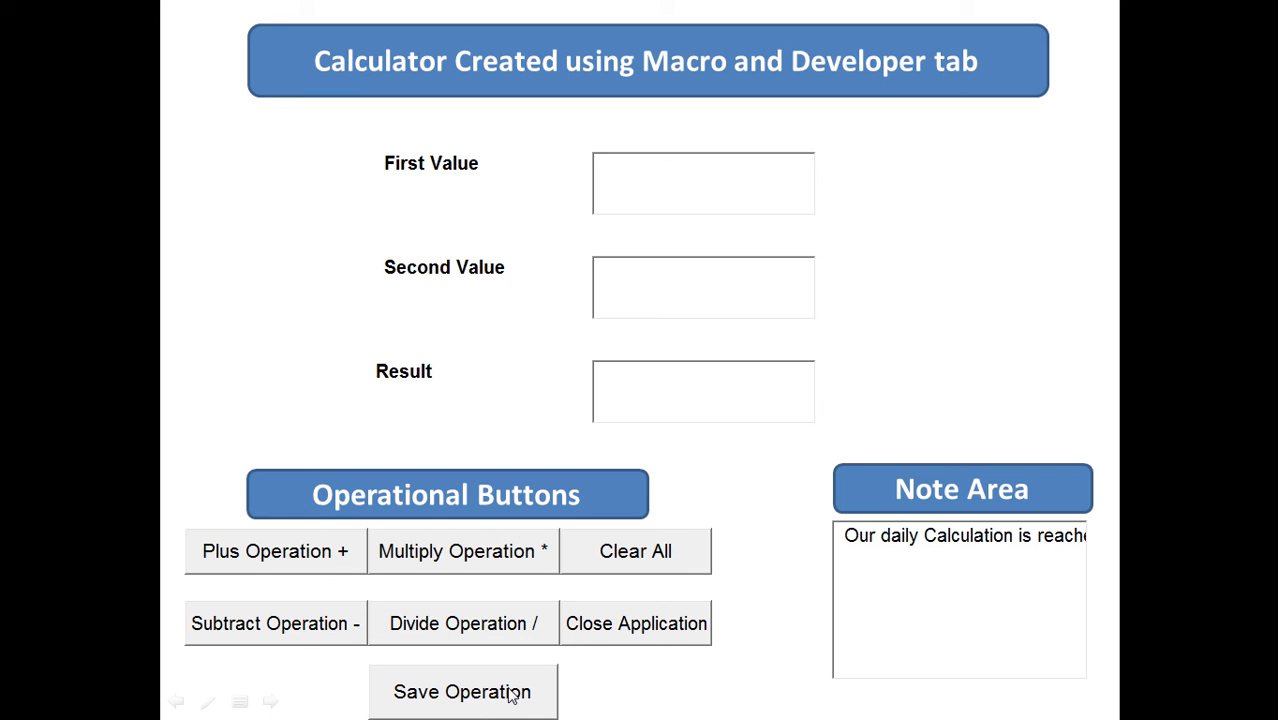
{"action": "left_click", "coordinate": [641, 566]}
{"action": "left_click", "coordinate": [480, 703]}
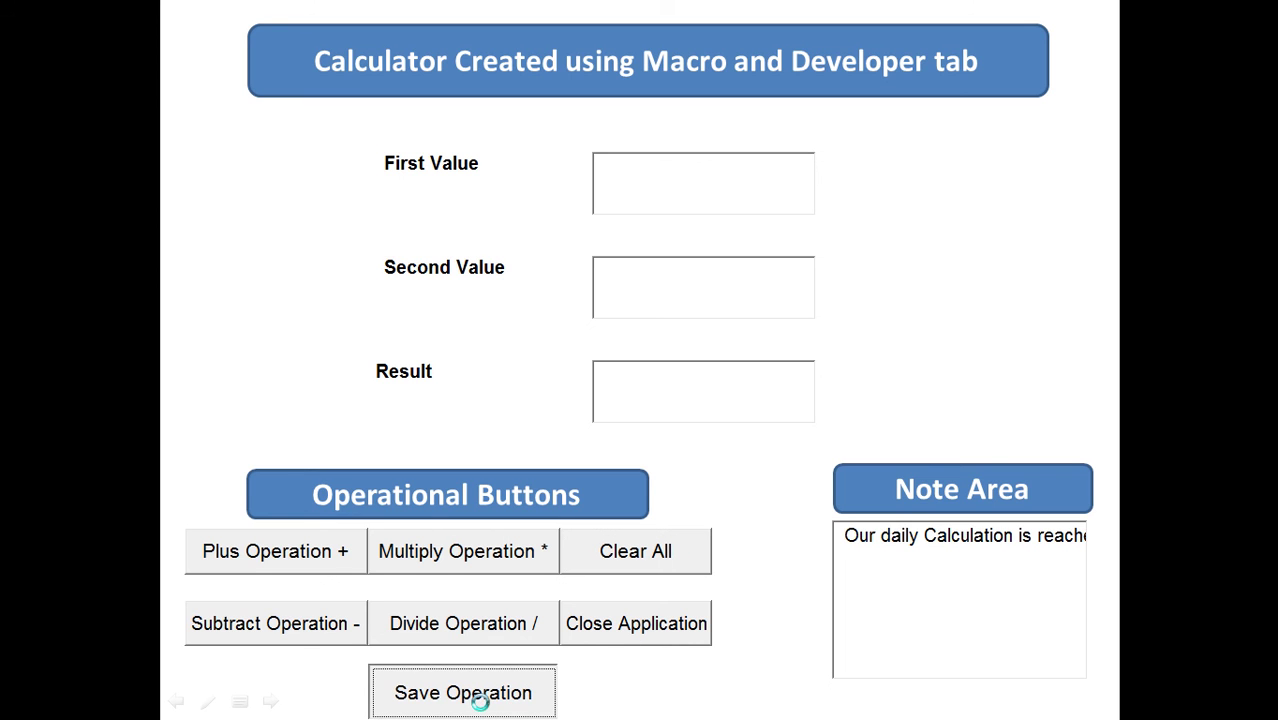
{"action": "left_click", "coordinate": [805, 418]}
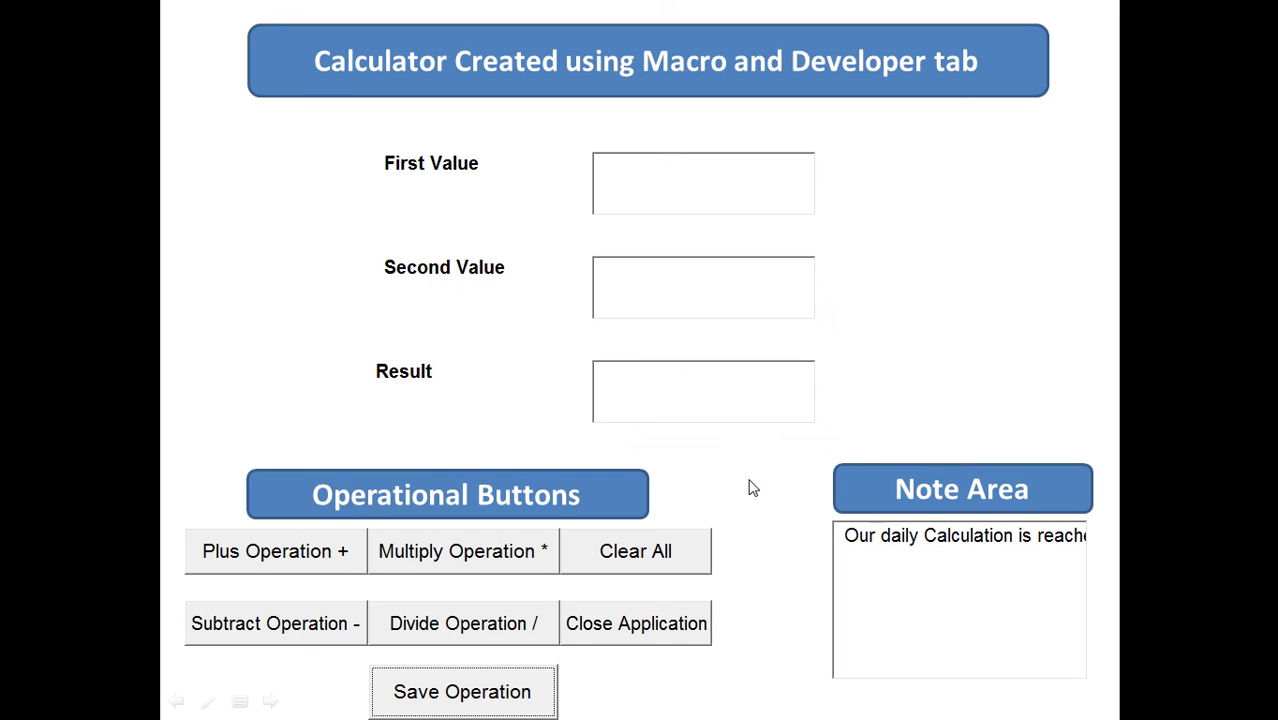
Close with Close Application, relaunch PowerPoint, reopen the calculator and start the slide show
{"action": "left_click", "coordinate": [653, 628]}
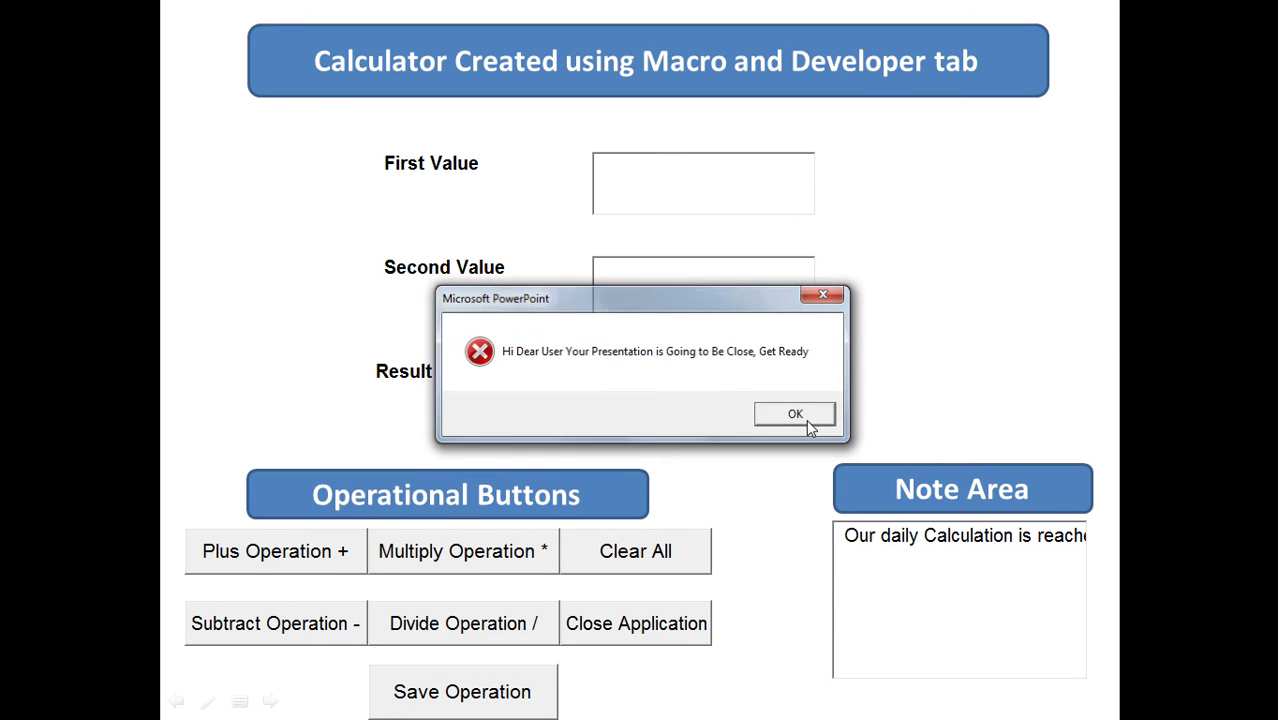
{"action": "left_click", "coordinate": [795, 416]}
{"action": "key", "text": "super+r"}
{"action": "key", "text": "Return"}
{"action": "left_click", "coordinate": [28, 34]}
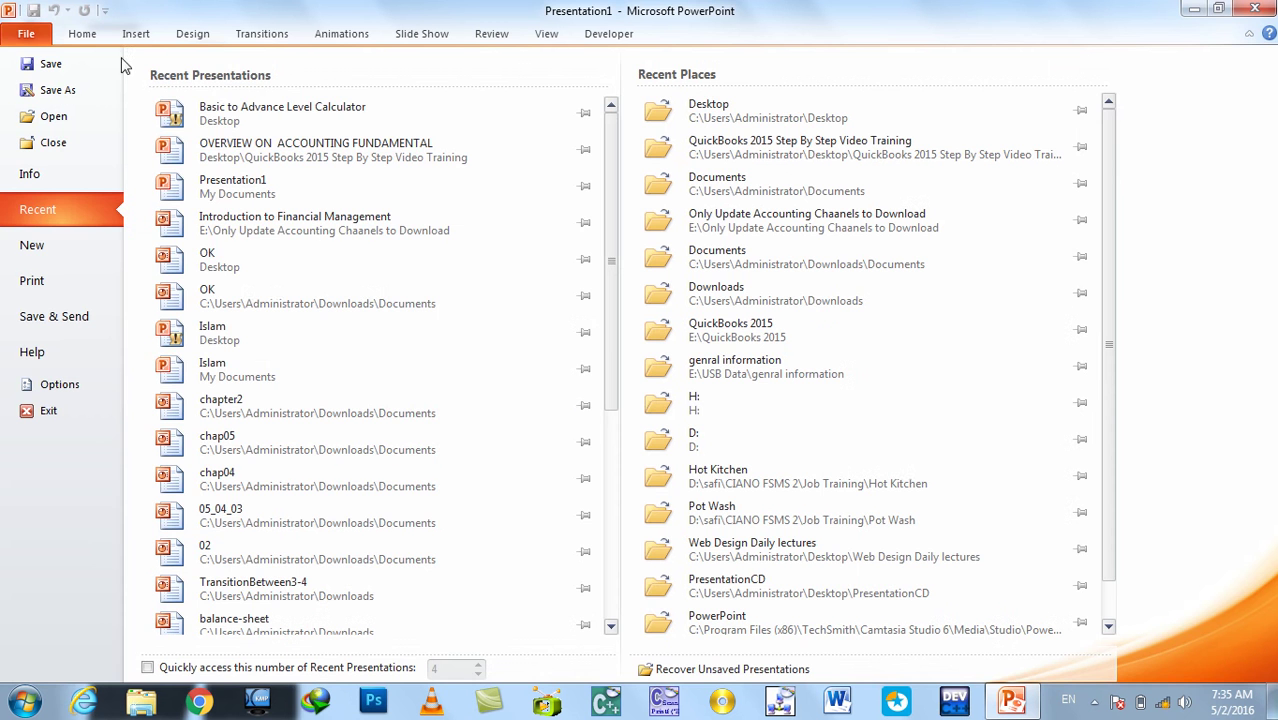
{"action": "left_click", "coordinate": [210, 108]}
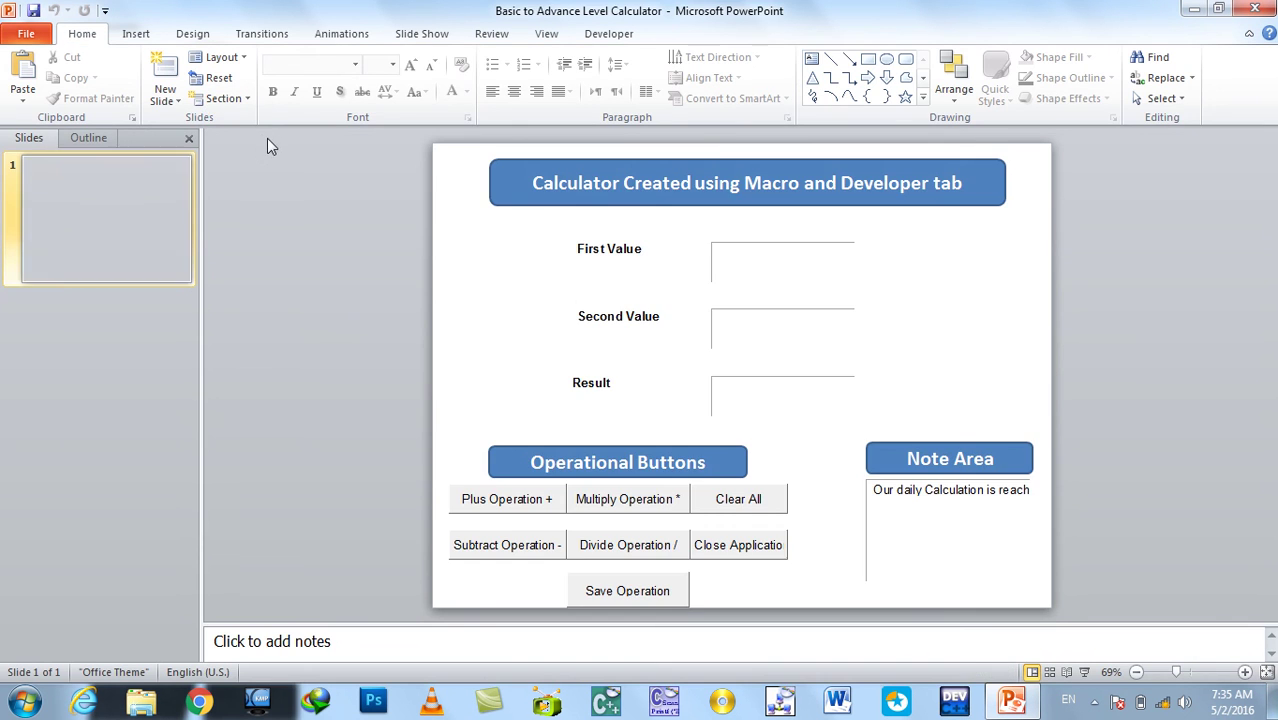
{"action": "key", "text": "F5"}
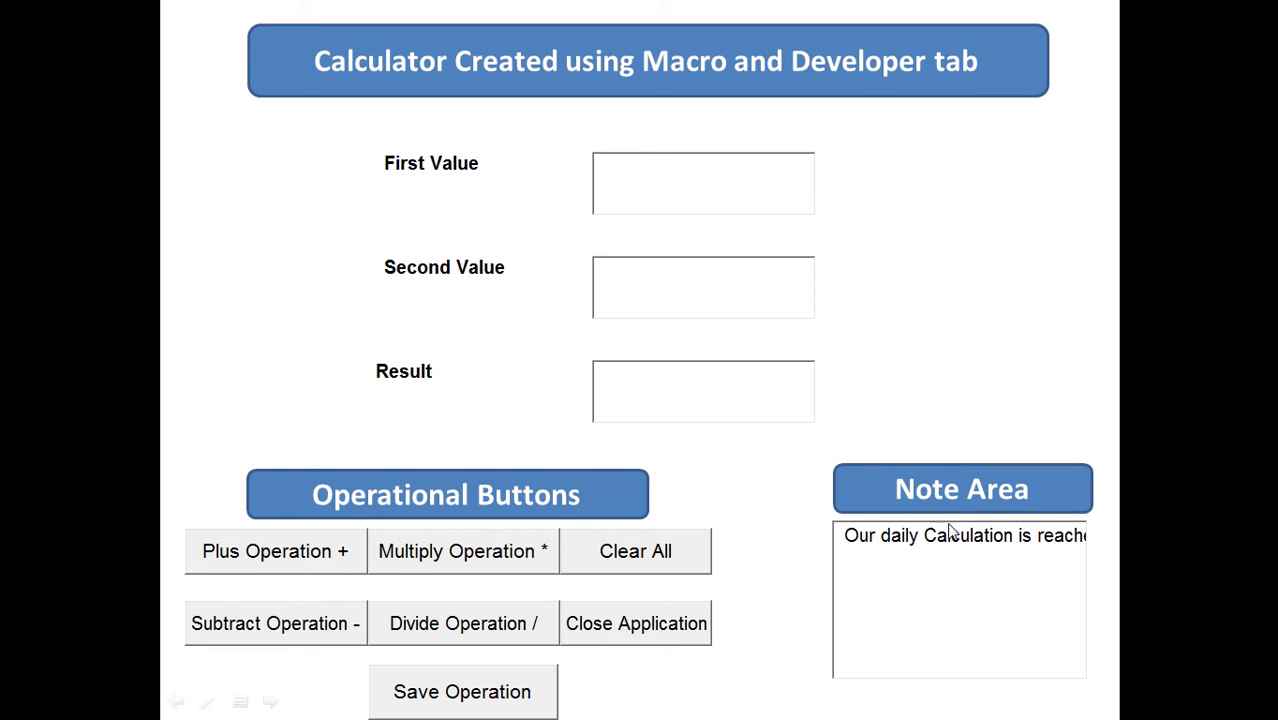
Replace the Note Area text with 'Hi'
{"action": "mouse_move", "coordinate": [1029, 608]}
{"action": "left_mouse_down"}
{"action": "mouse_move", "coordinate": [863, 557]}
{"action": "mouse_move", "coordinate": [593, 378]}
{"action": "left_mouse_up"}
{"action": "key", "text": "Delete"}
{"action": "key", "text": "Delete"}
{"action": "key", "text": "Delete"}
{"action": "key", "text": "Delete"}
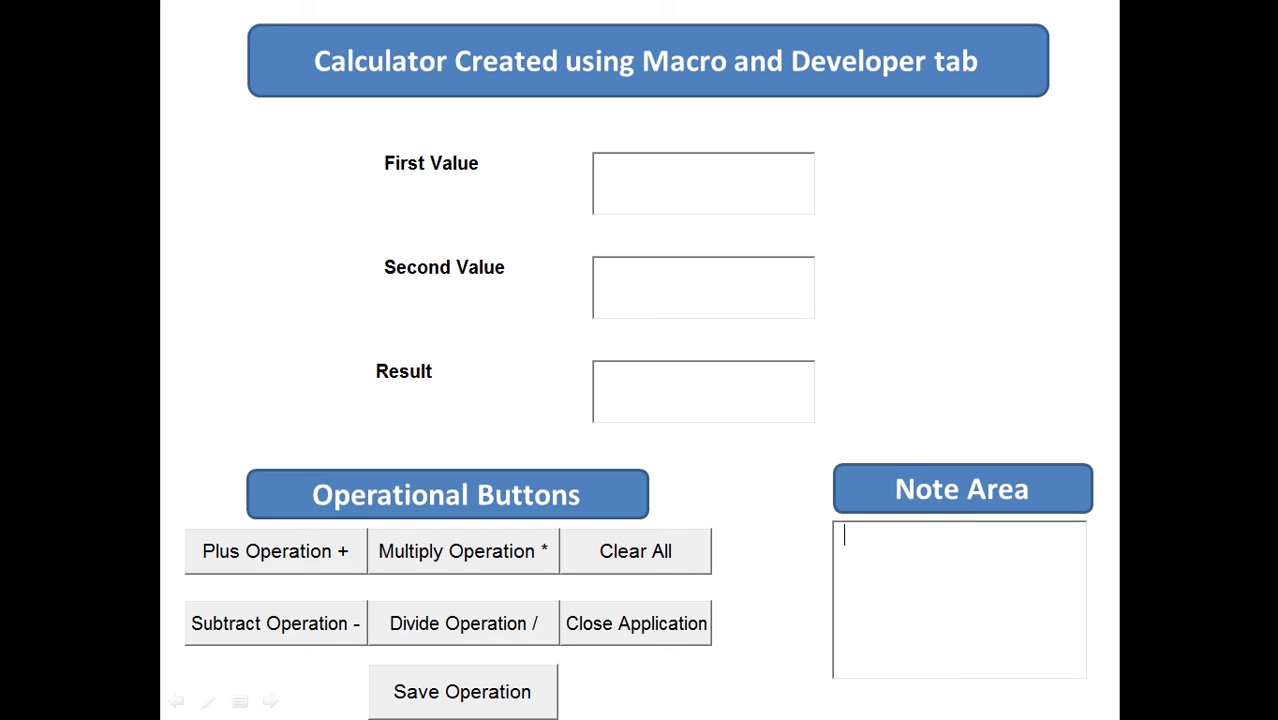
{"action": "type", "text": "GH"}
{"action": "key", "text": "BackSpace"}
{"action": "key", "text": "BackSpace"}
{"action": "type", "text": "Hi"}
Save and close the calculator, then reopen it from the desktop and start the slide show
{"action": "left_click", "coordinate": [458, 685]}
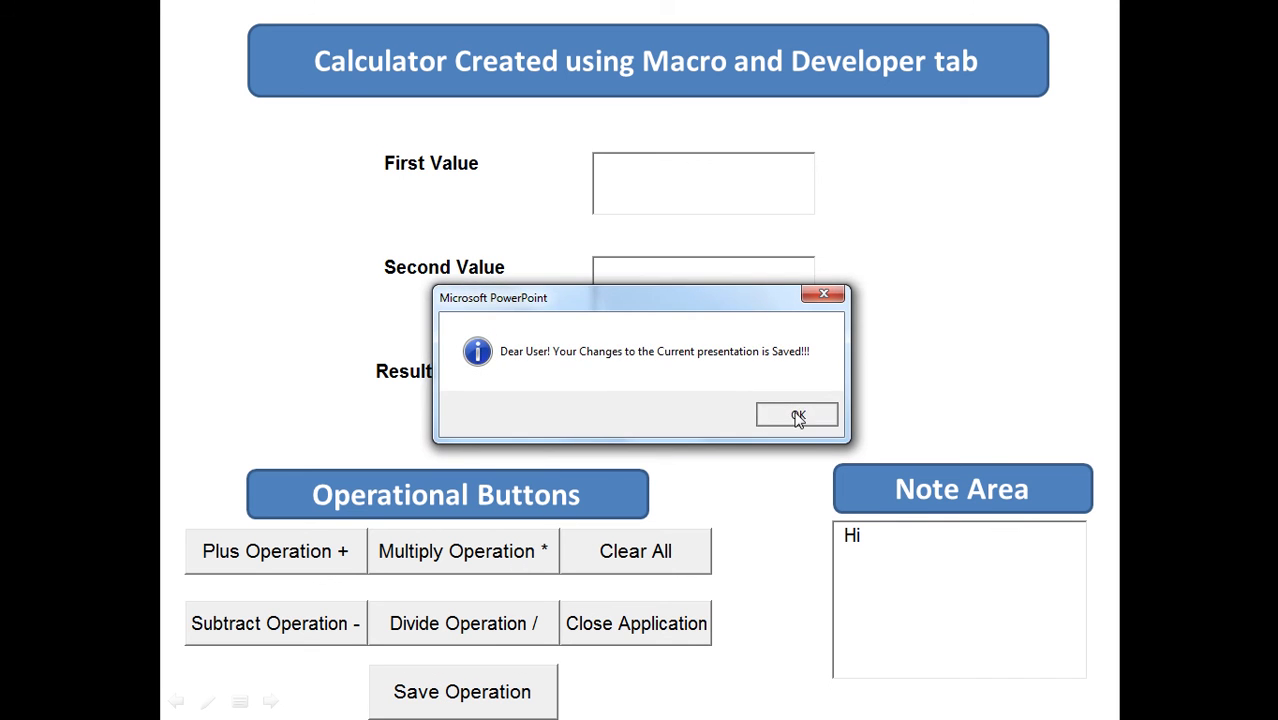
{"action": "left_click", "coordinate": [797, 412]}
{"action": "left_click", "coordinate": [652, 622]}
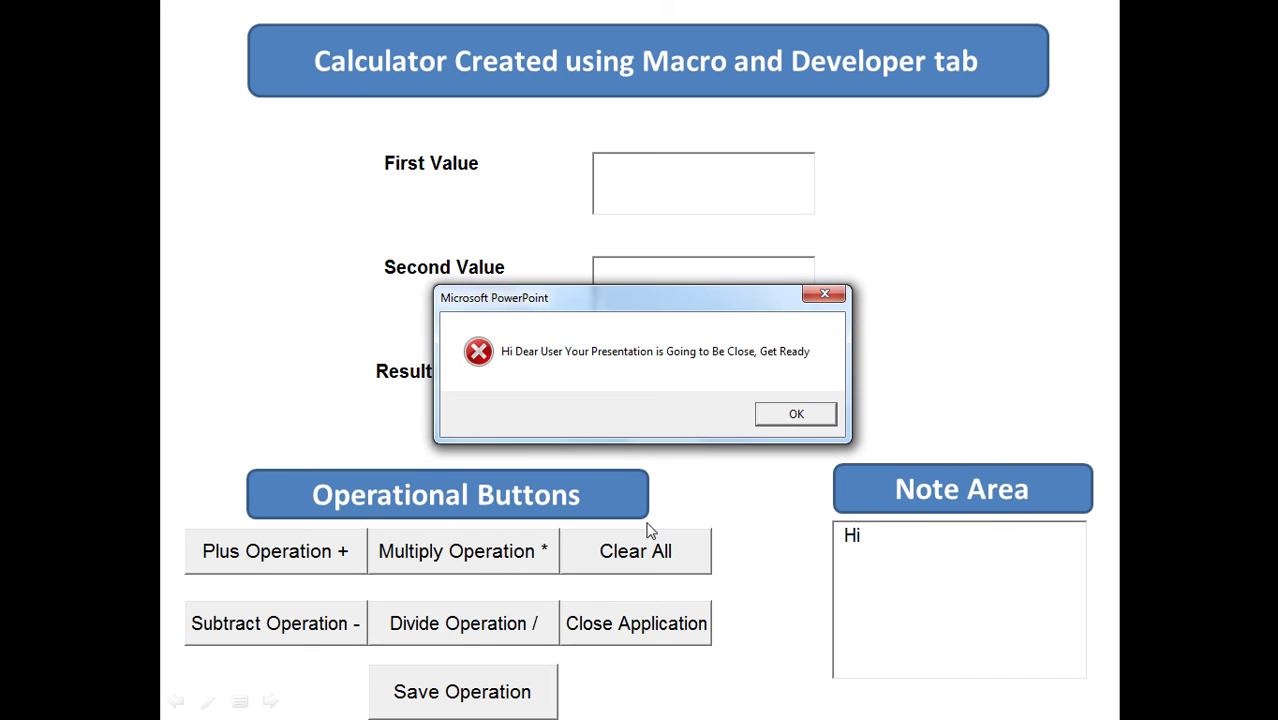
{"action": "left_click", "coordinate": [785, 414]}
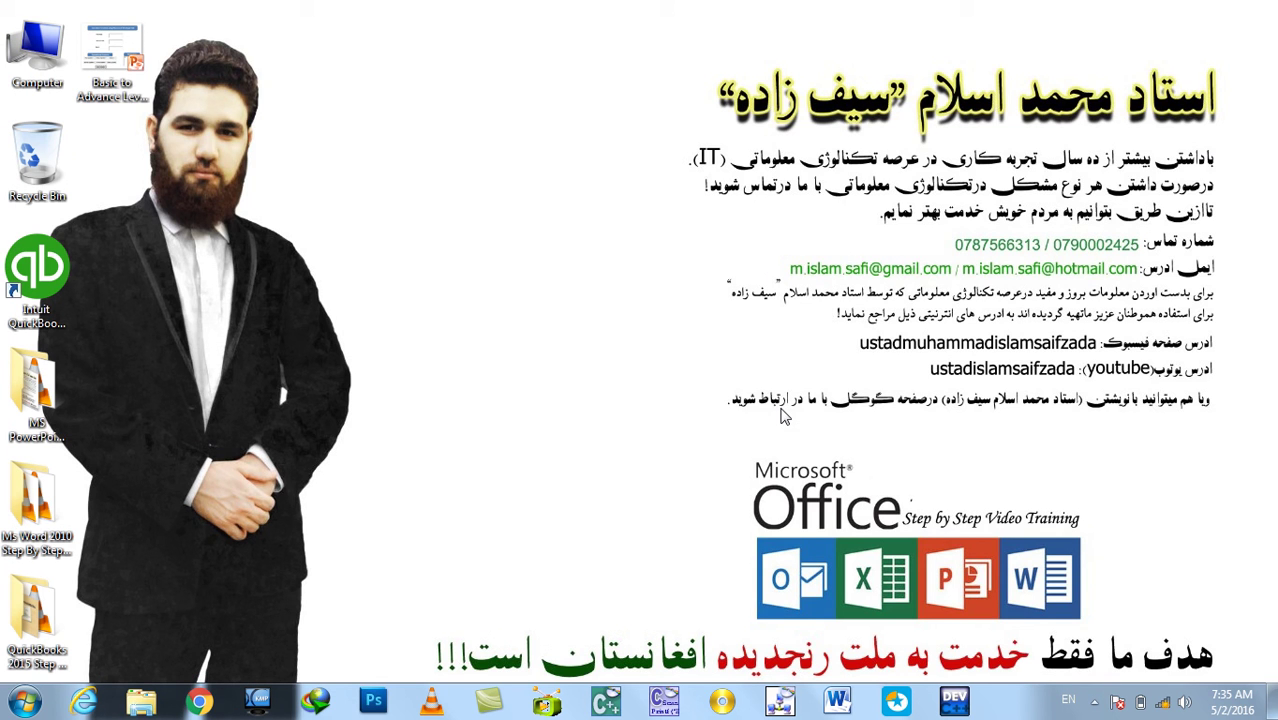
{"action": "double_click", "coordinate": [134, 64]}
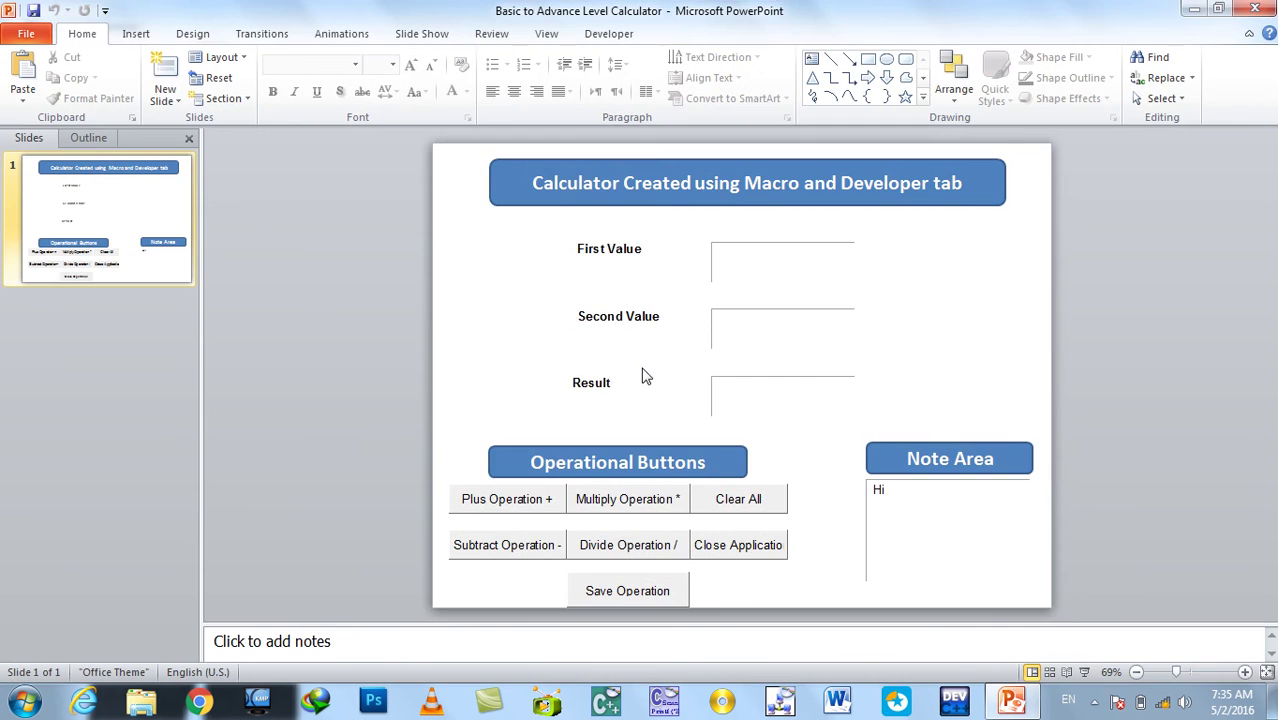
{"action": "key", "text": "F5"}
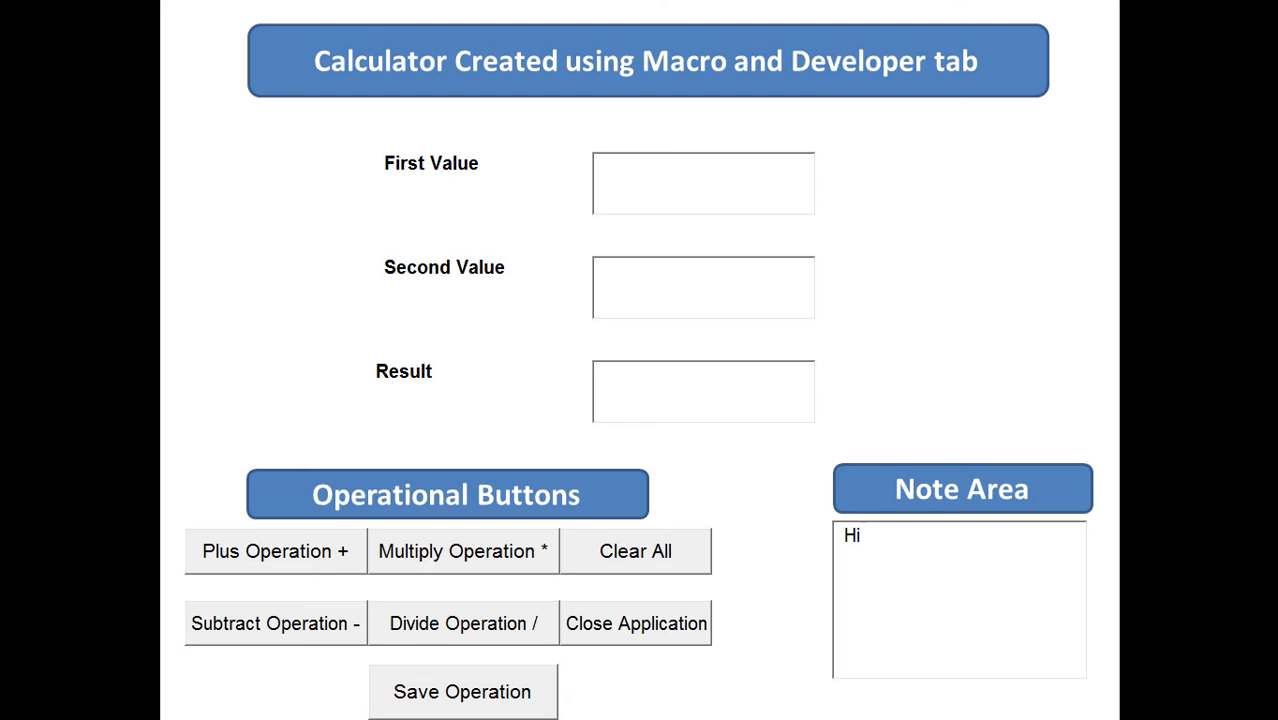